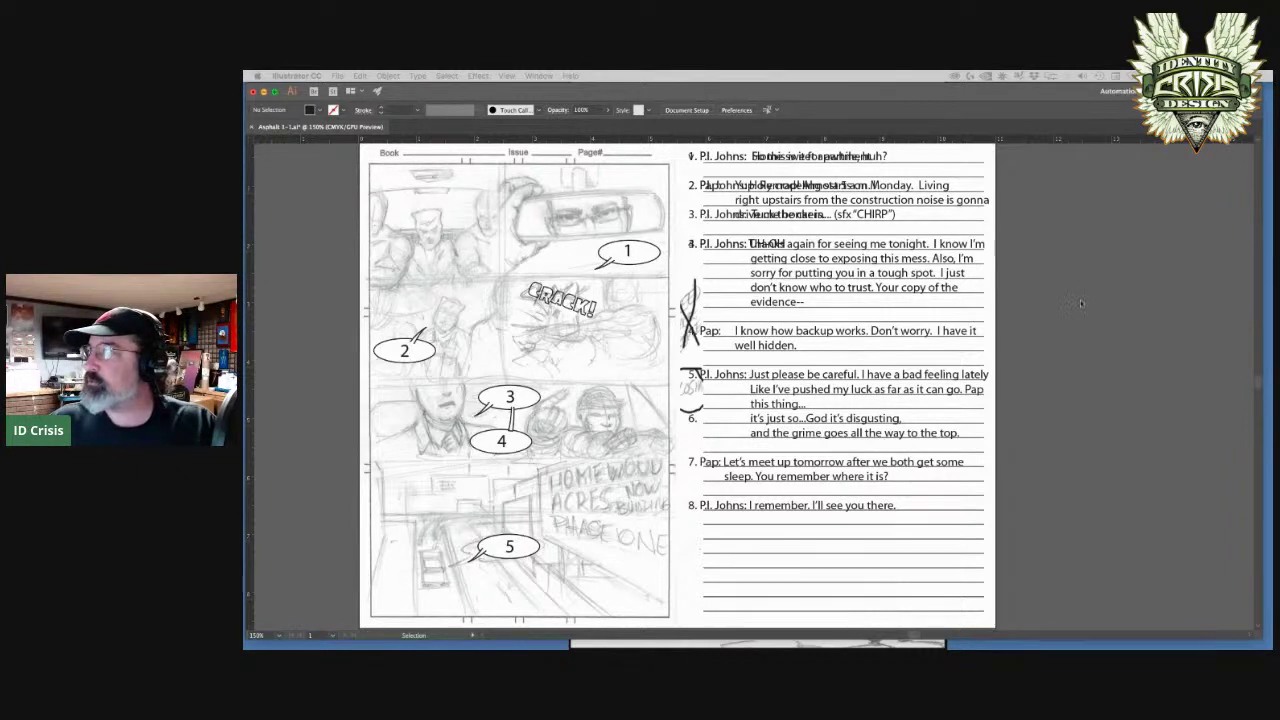
- Bring Illustrator to the front and hide the page 3 art layer
click(1083, 264)
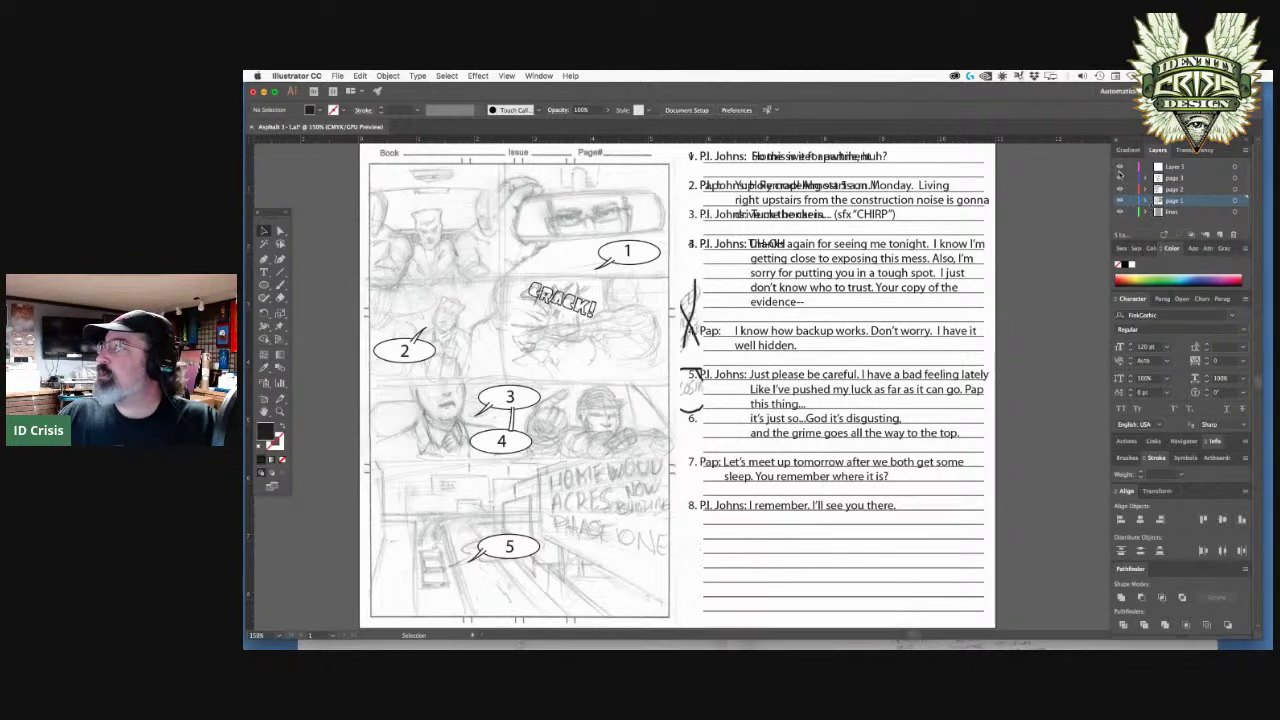
click(1120, 178)
- Hide the page 2 and page 1 layers, then select every line on the lines layer
click(1120, 189)
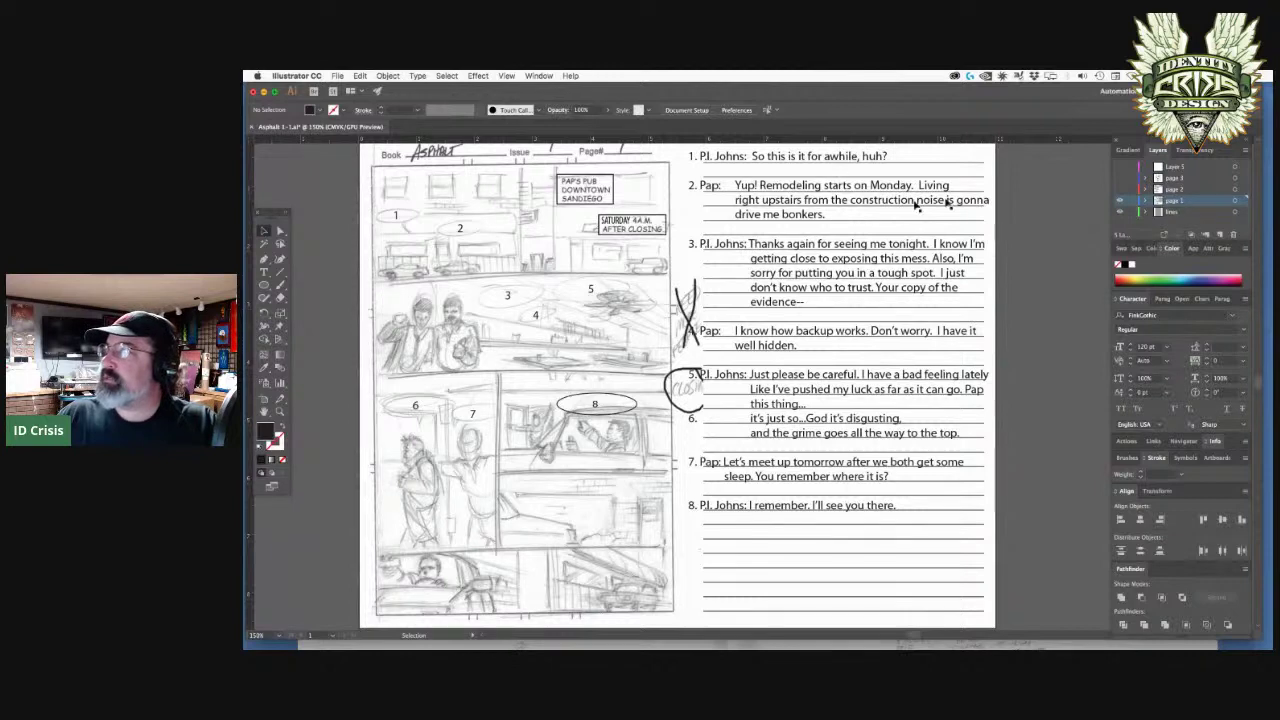
click(1120, 200)
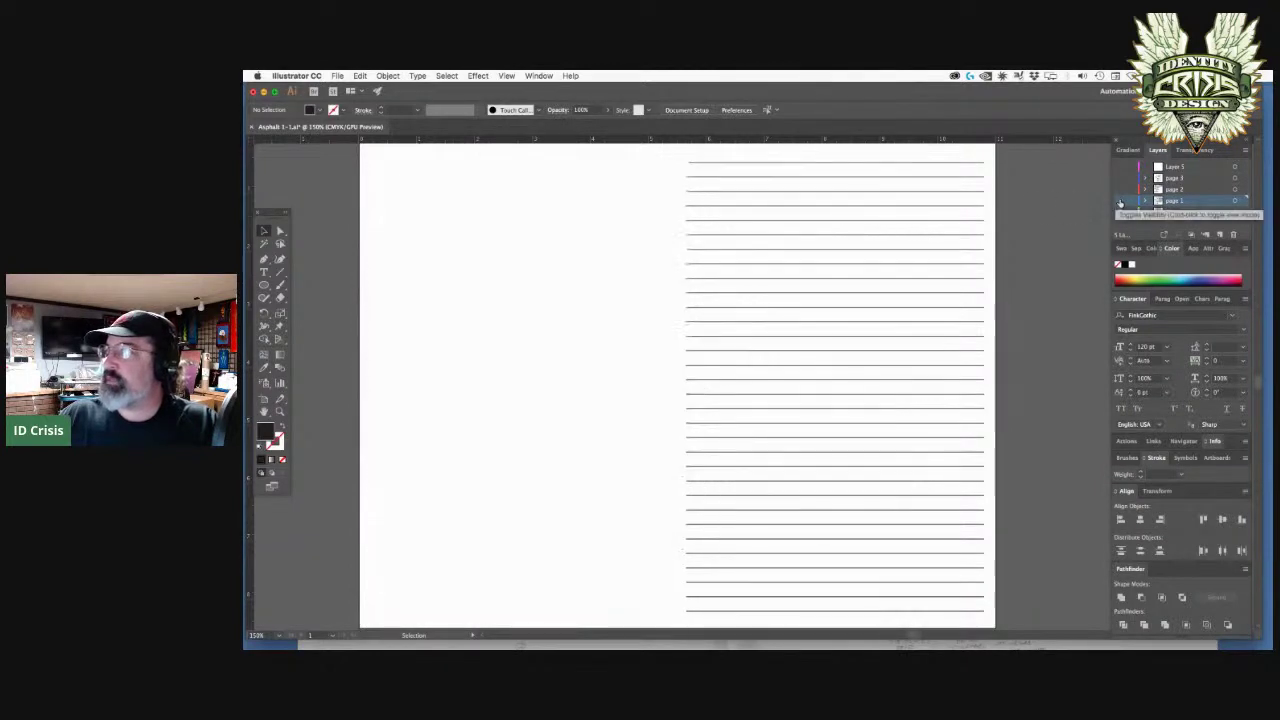
click(845, 341)
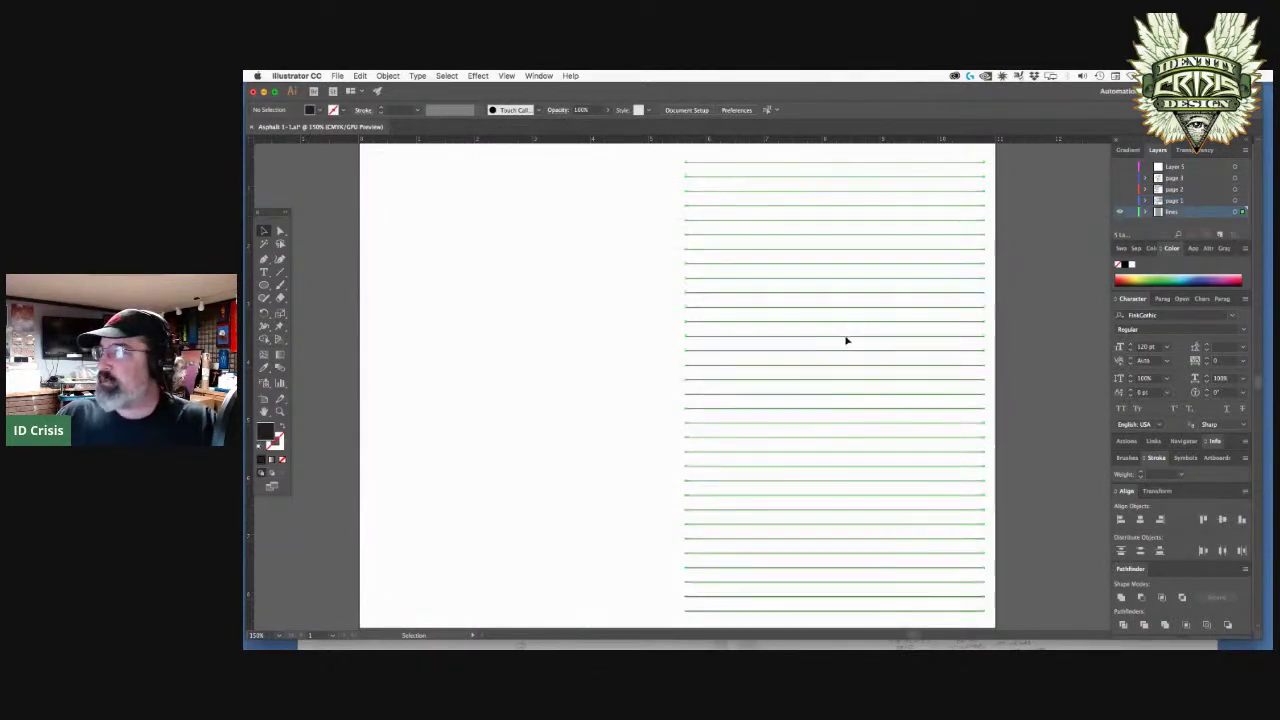
click(845, 341)
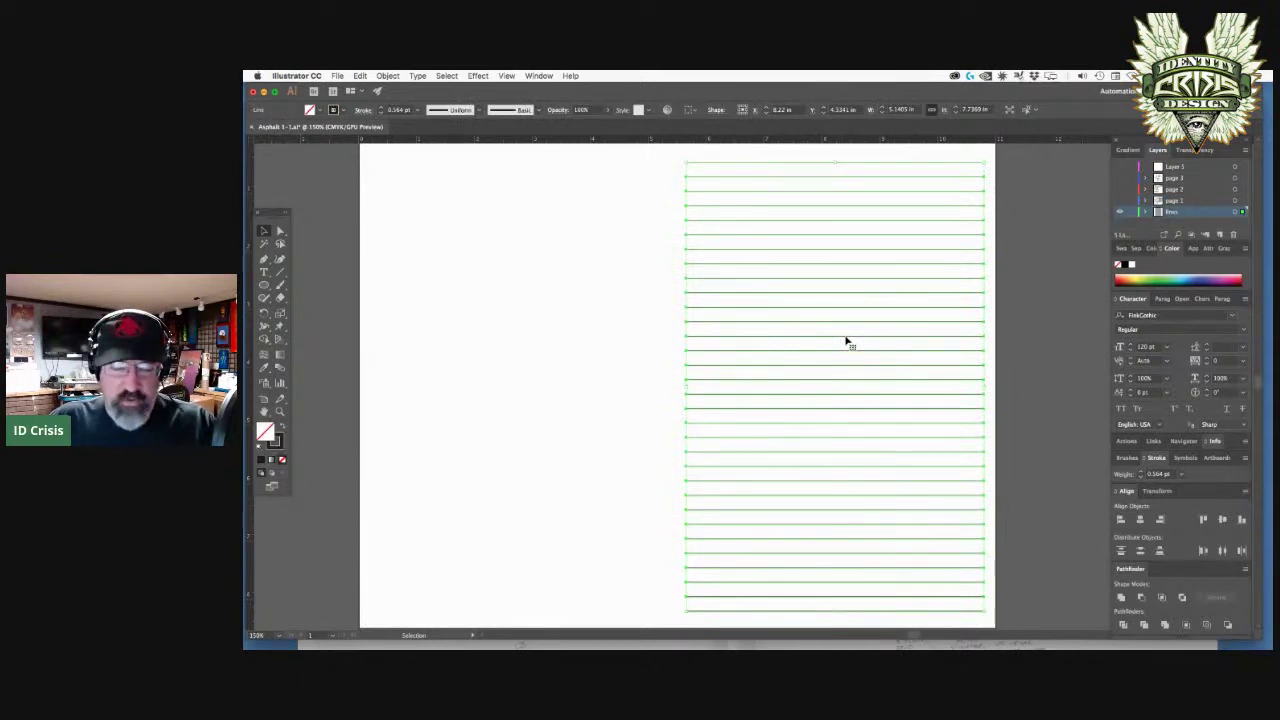
key(a)
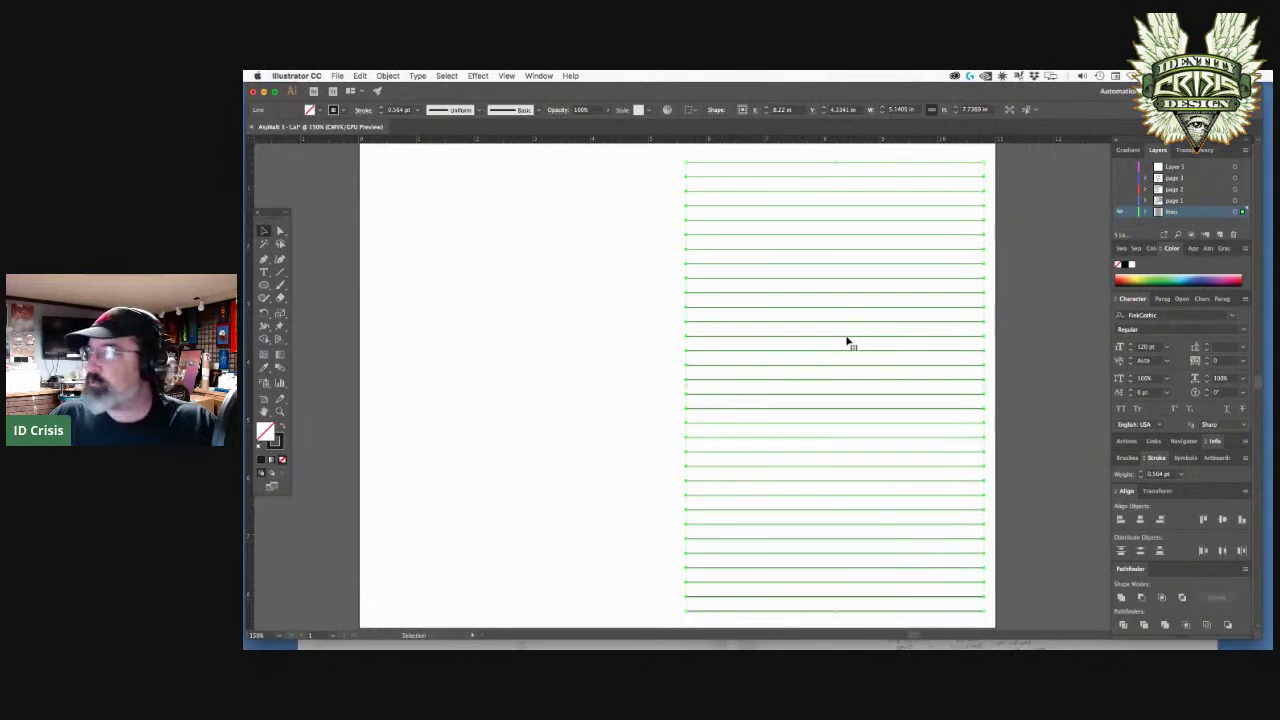
- Drag the block of ruled lines from the right half to the left half of the page
drag(848, 340, 478, 332)
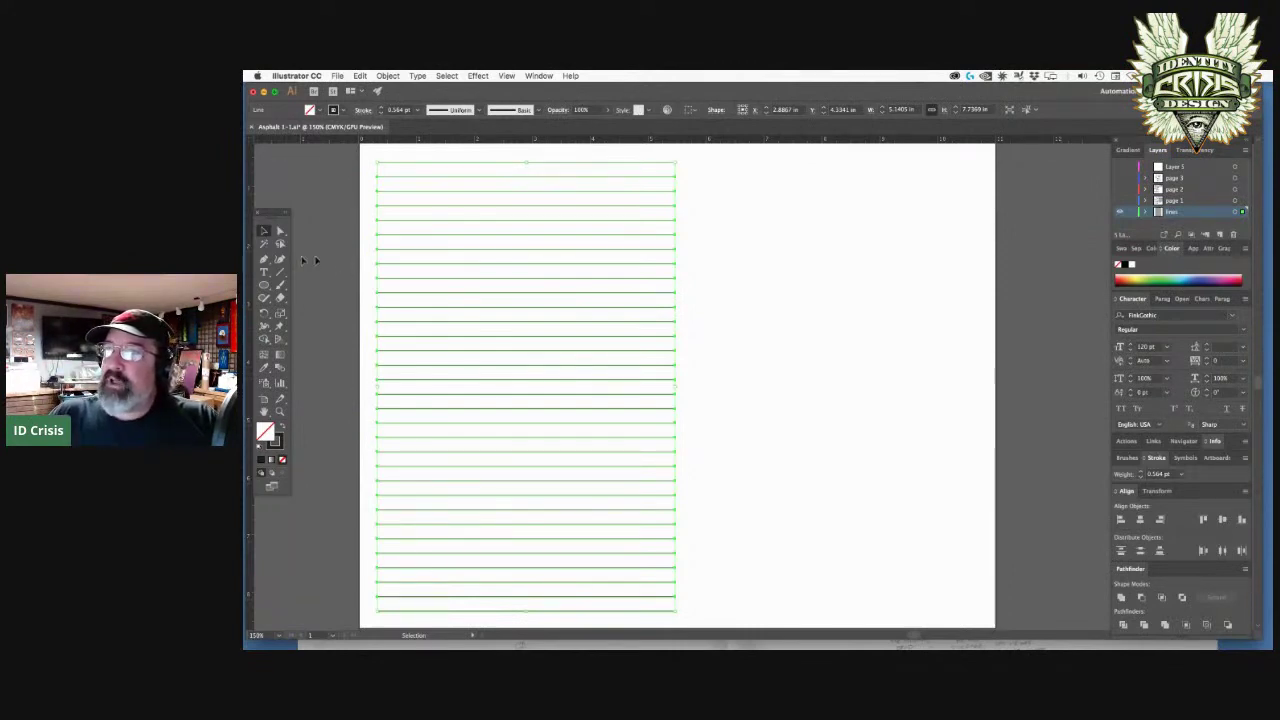
click(280, 273)
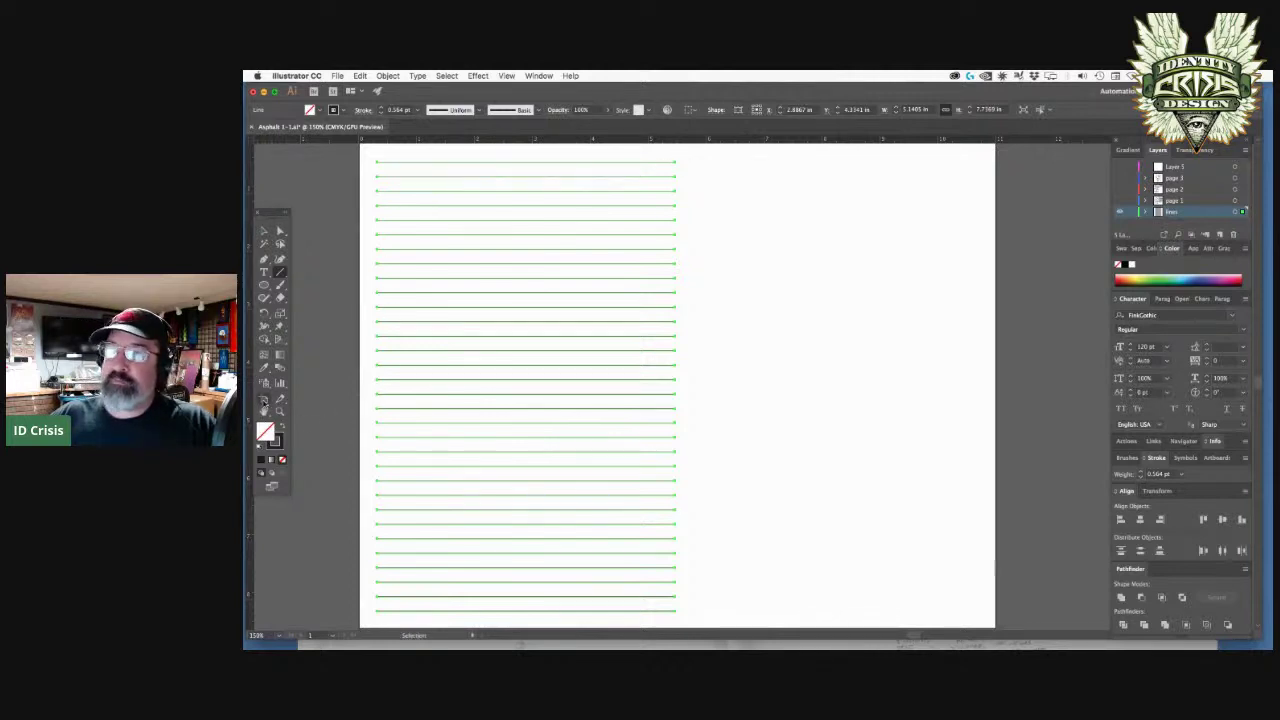
click(264, 398)
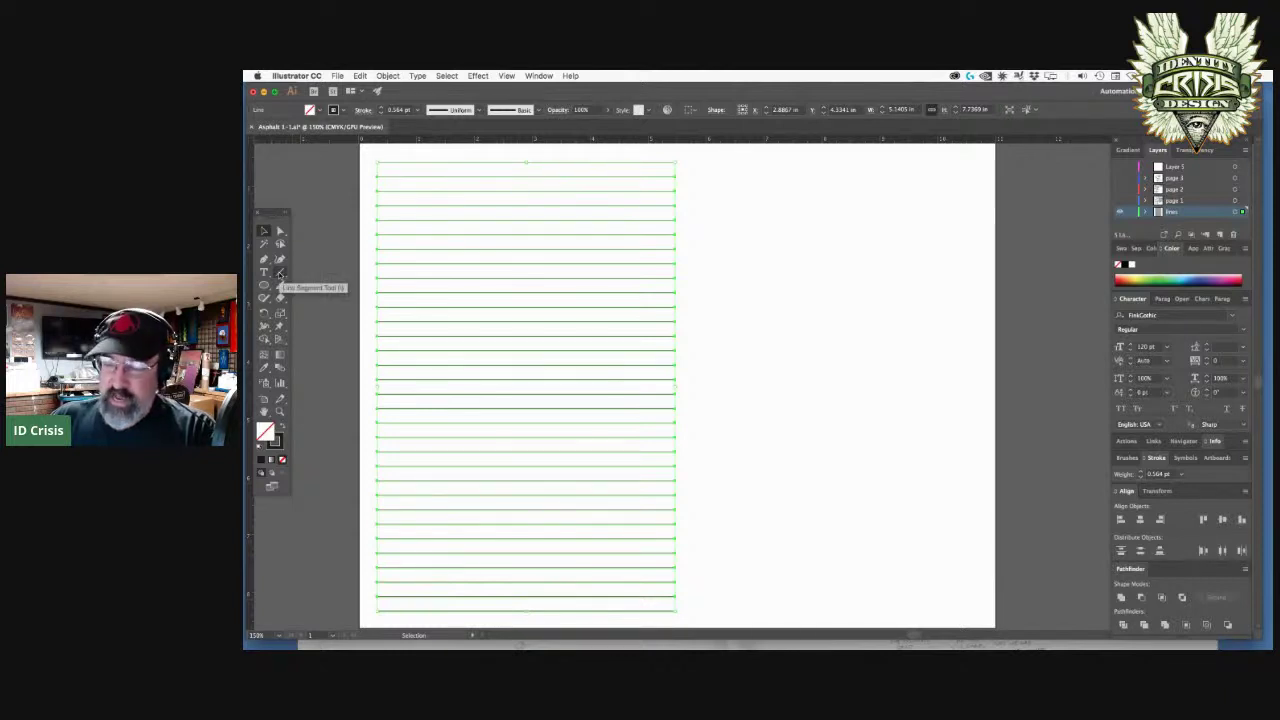
- Draw one straight horizontal line across the top of the empty right half
key(backslash)
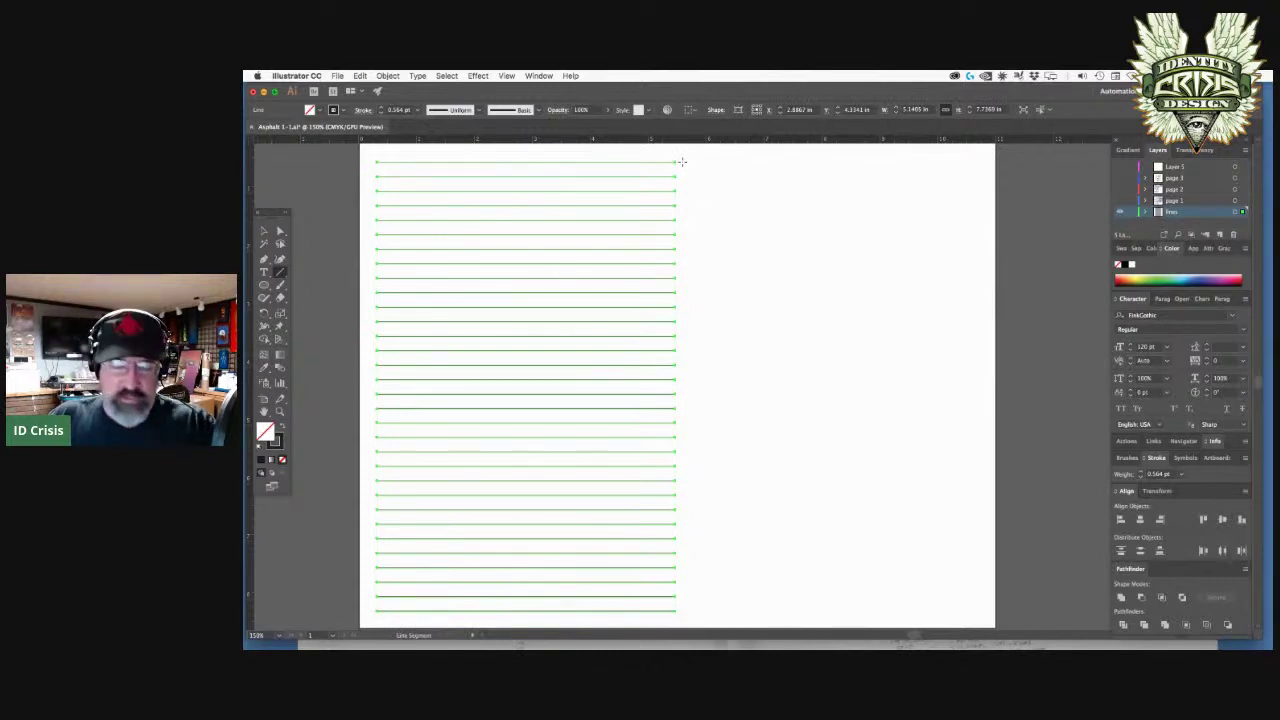
drag(680, 161, 844, 203)
drag(825, 258, 762, 240)
key(ctrl+z)
scroll(818, 168, up, 2)
drag(682, 180, 985, 179)
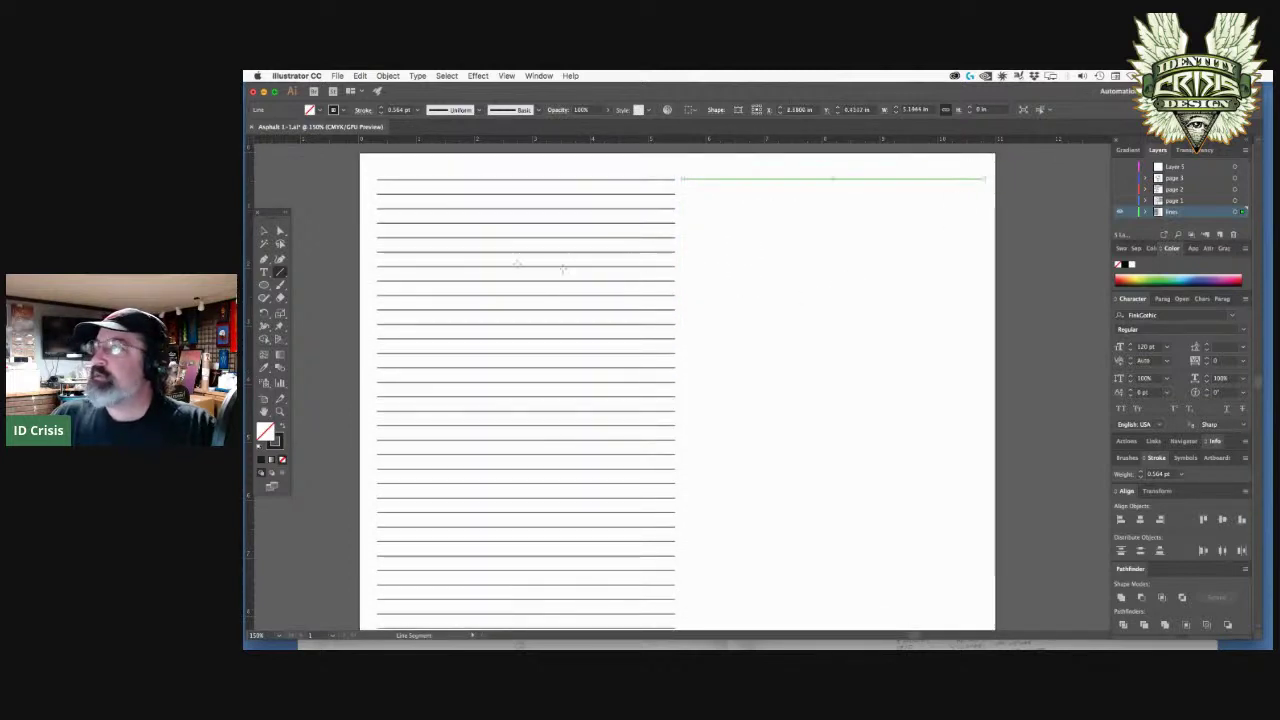
key(a)
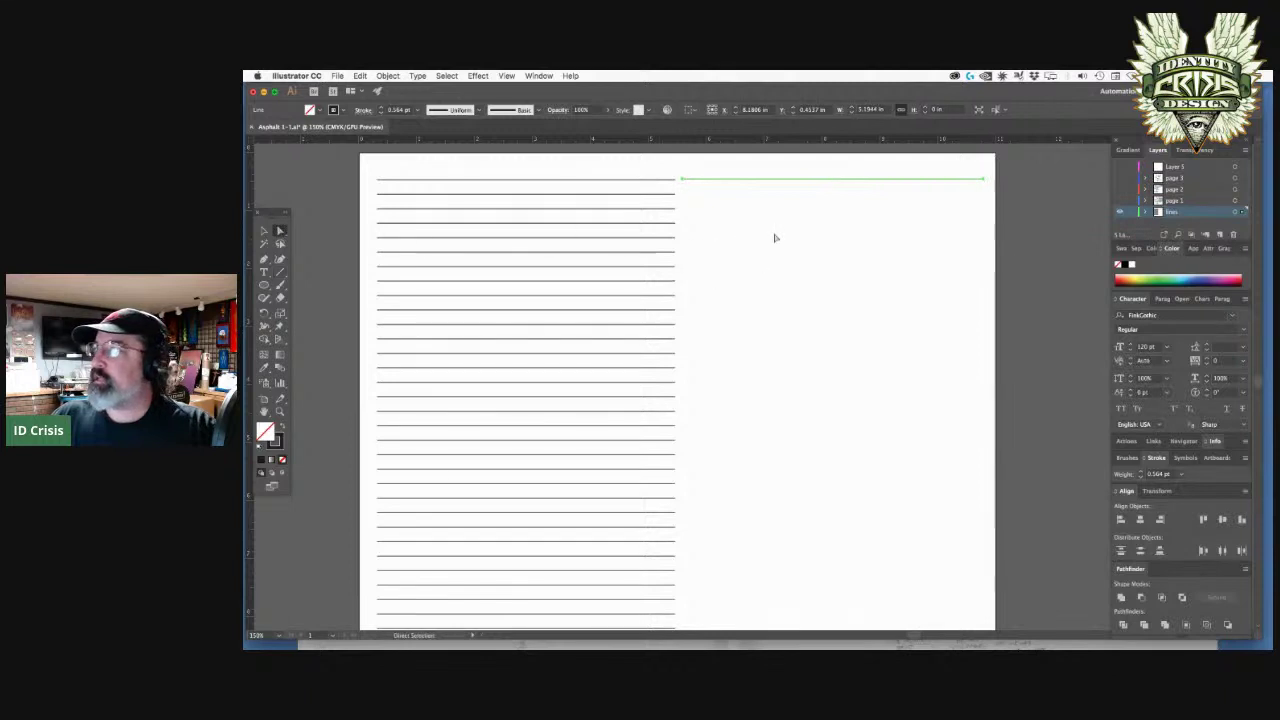
click(778, 238)
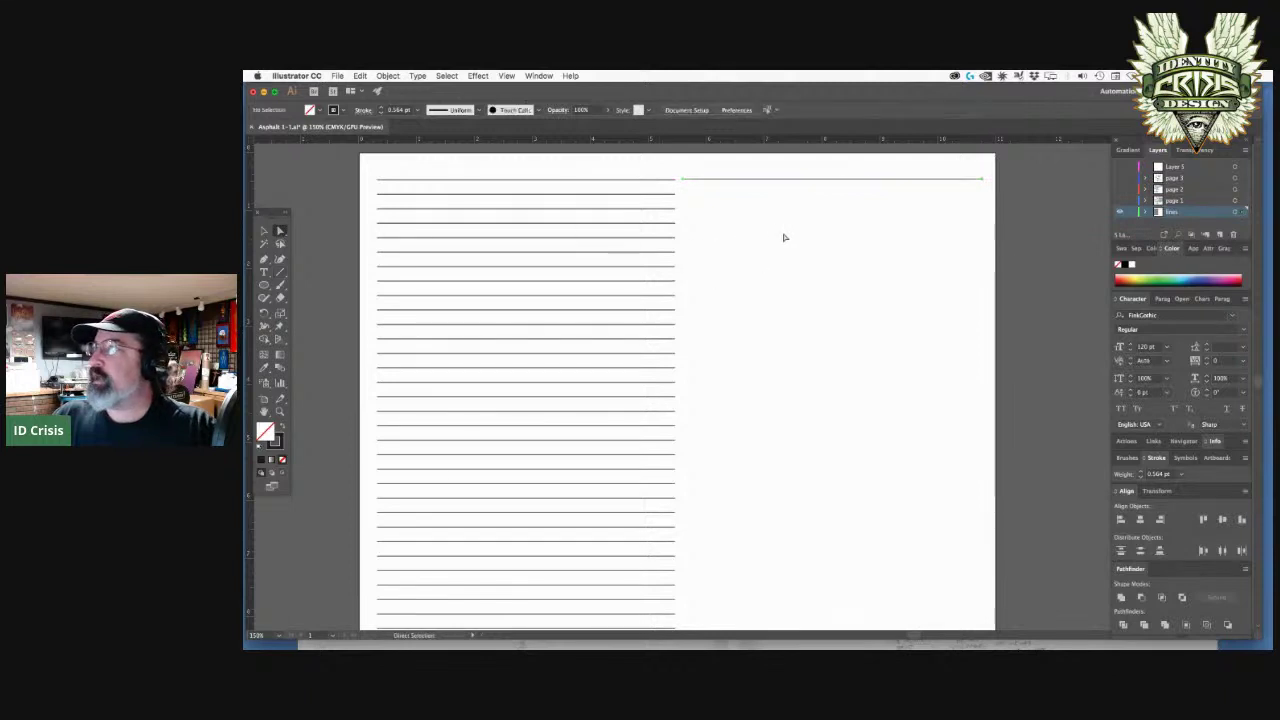
- Try pulling left-column rule endpoints into diagonals, then undo those edits
click(265, 233)
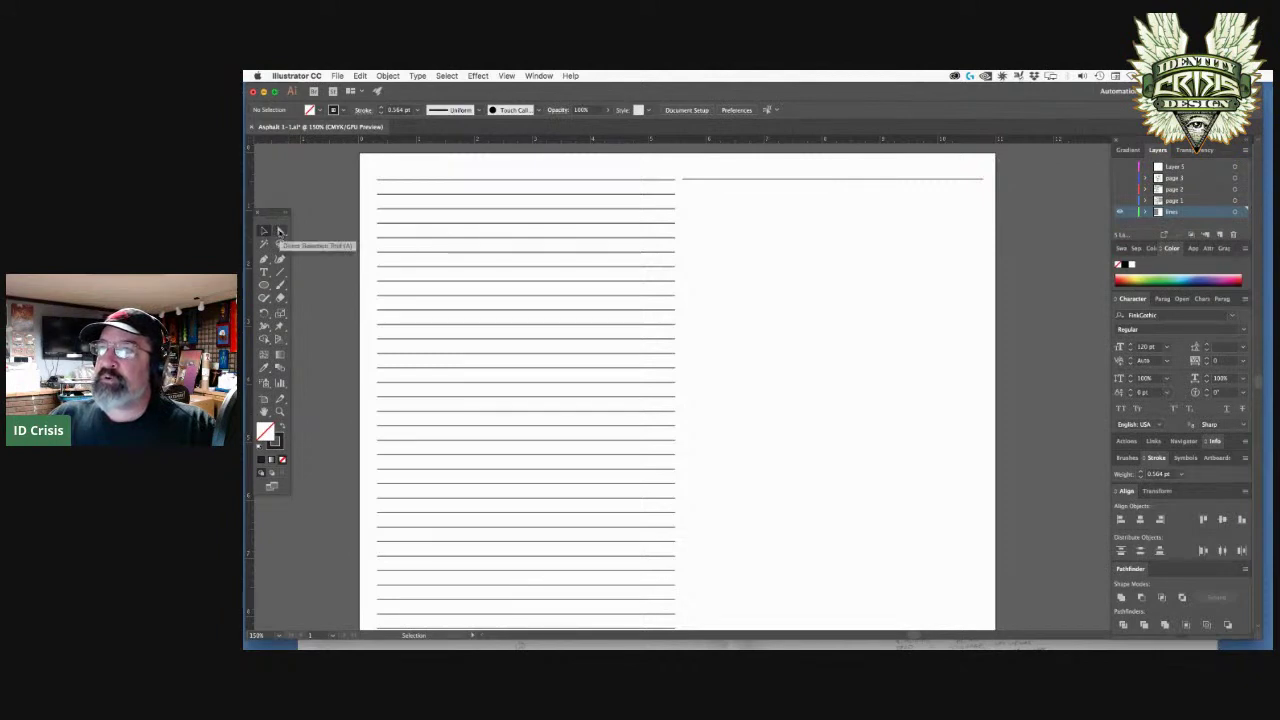
click(280, 231)
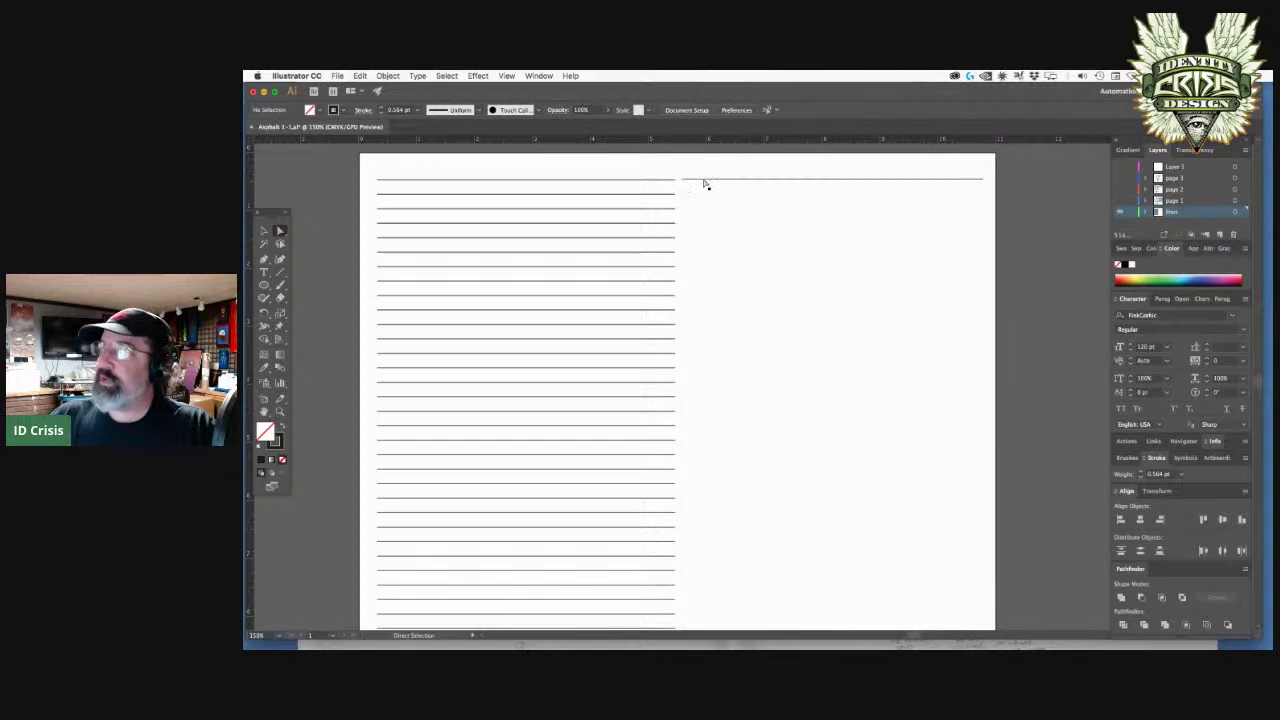
key(v)
click(640, 184)
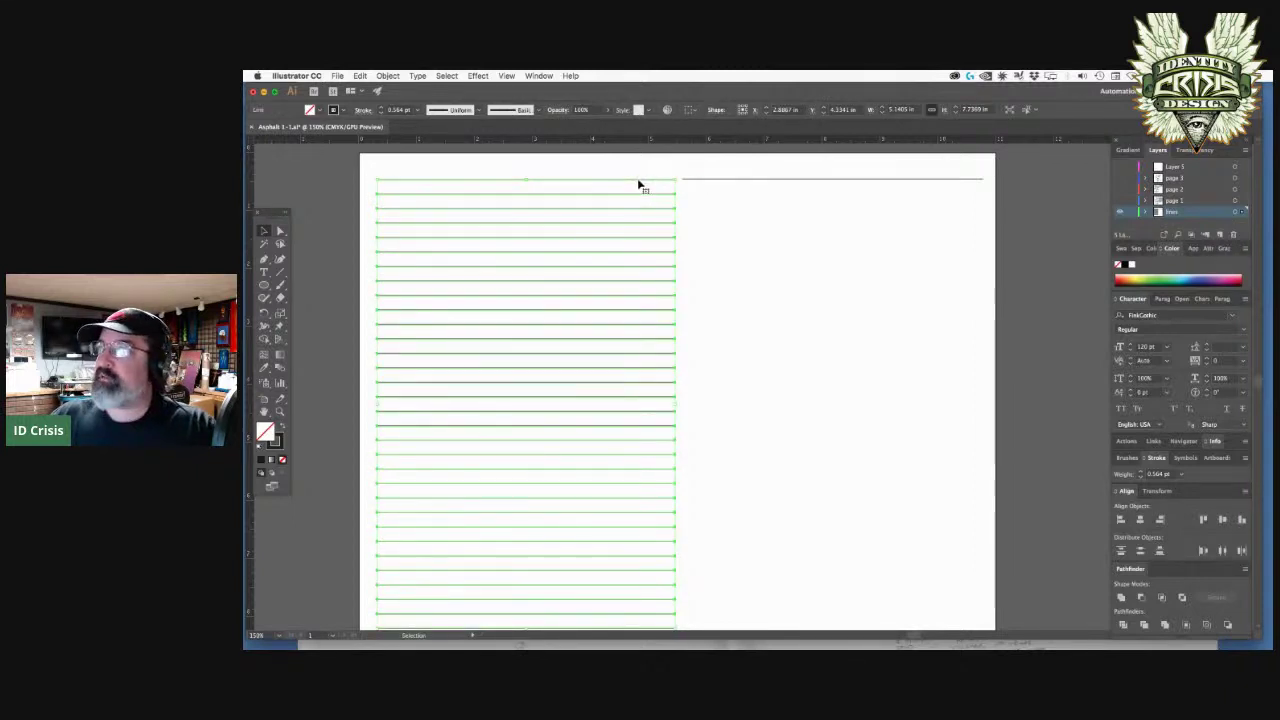
key(a)
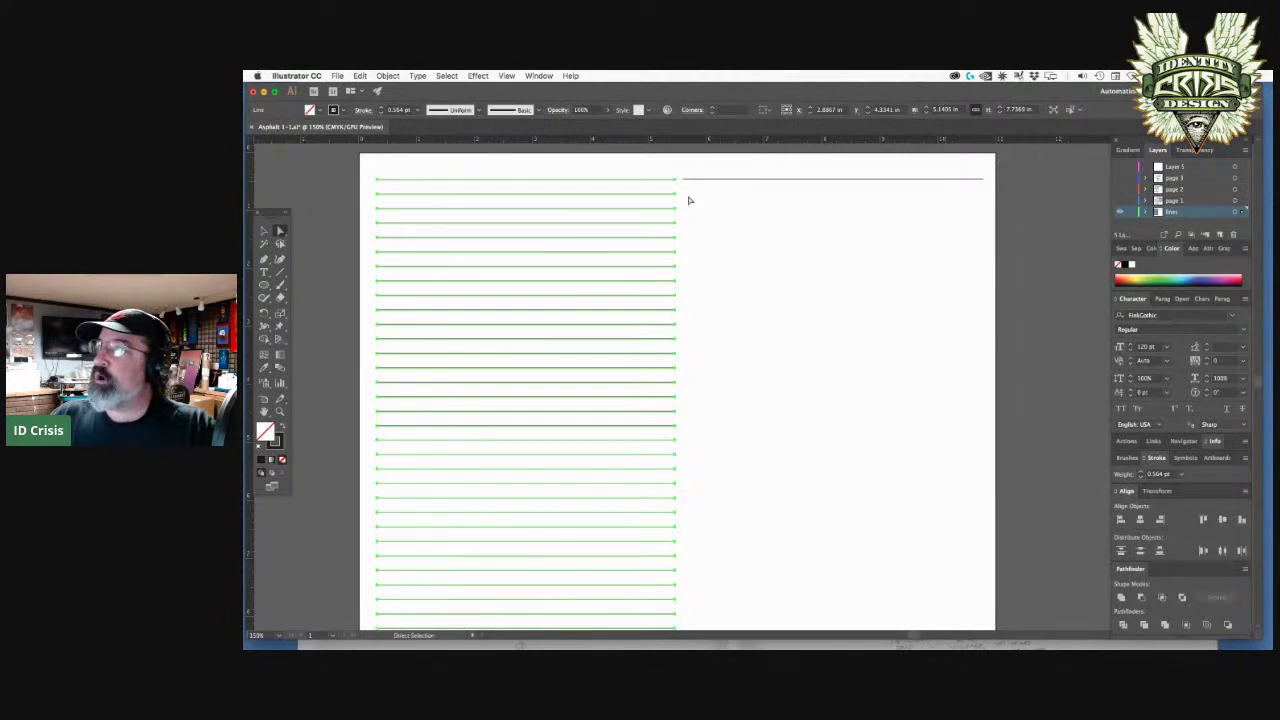
click(685, 198)
click(676, 198)
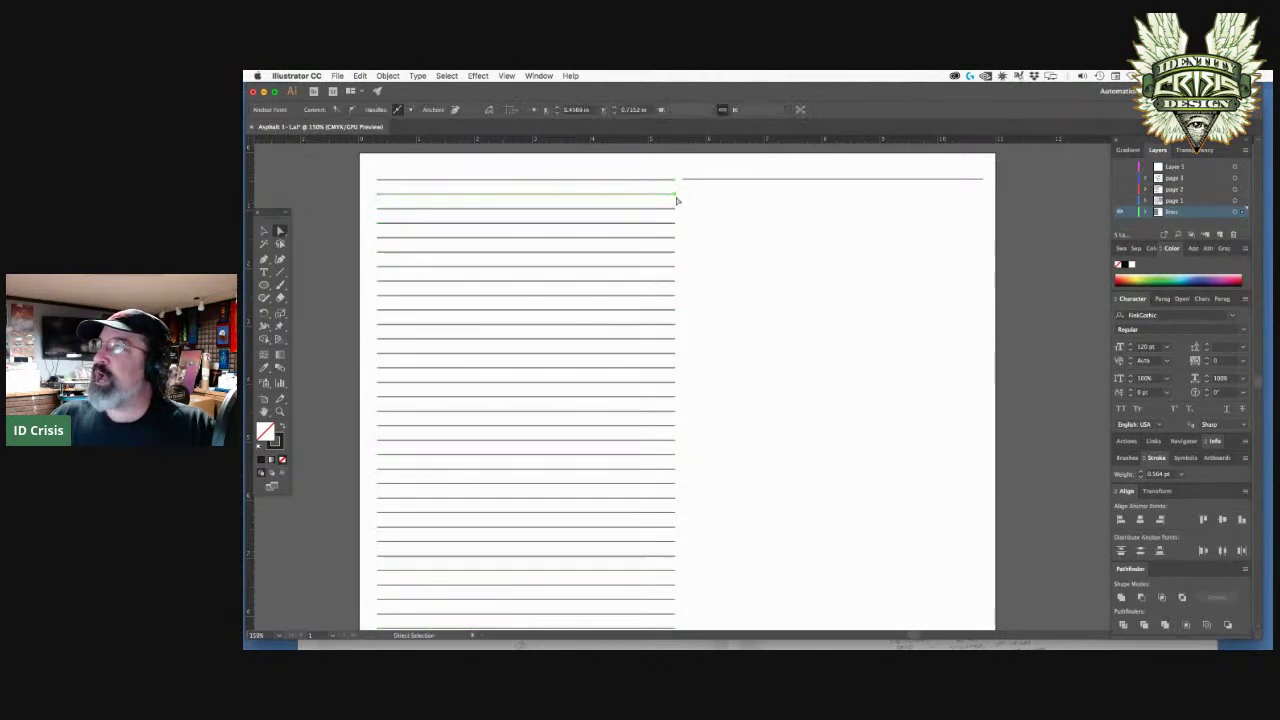
drag(676, 197, 553, 301)
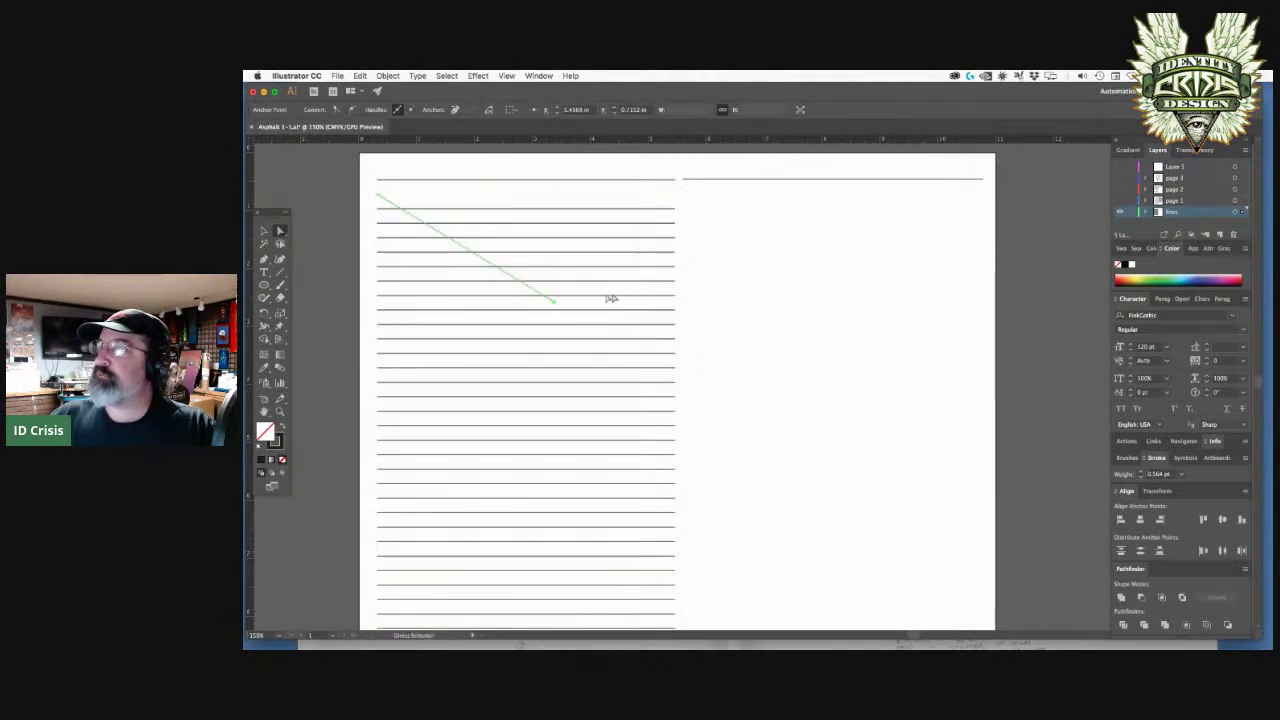
click(675, 282)
drag(675, 282, 622, 188)
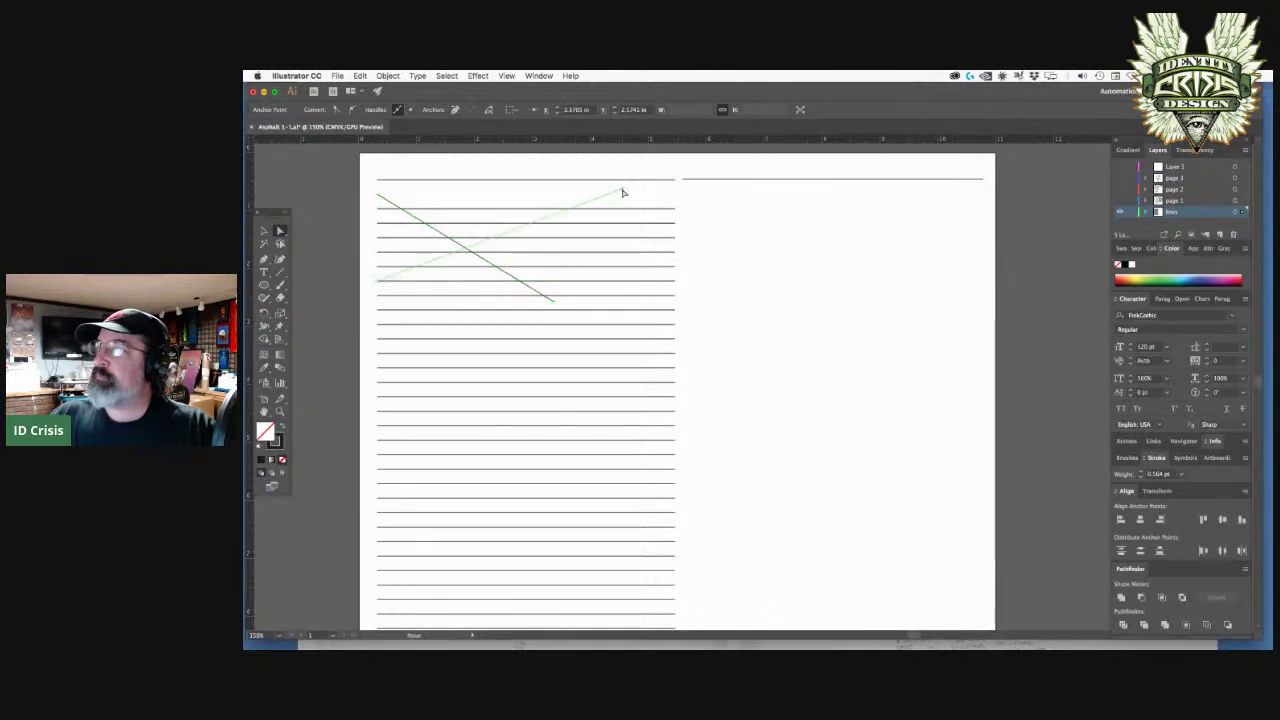
key(super+z)
key(super+z)
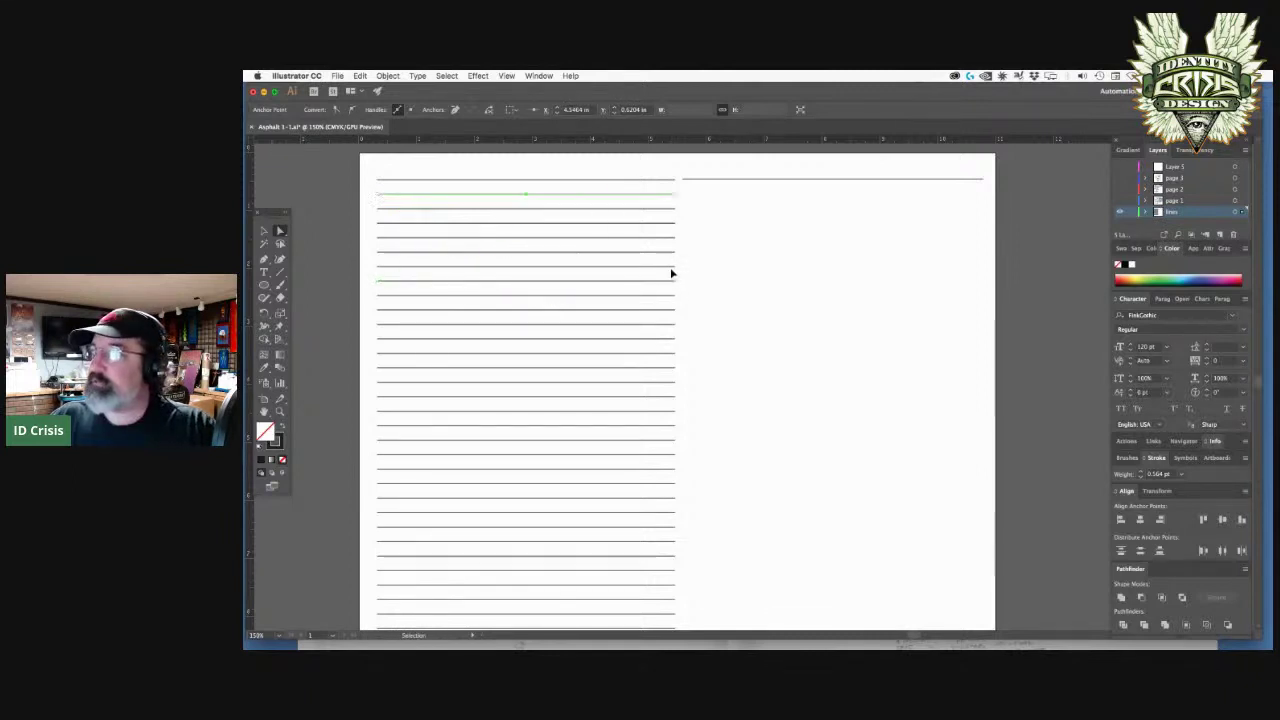
- Copy the top rule down to the page bottom and select both rules
key(v)
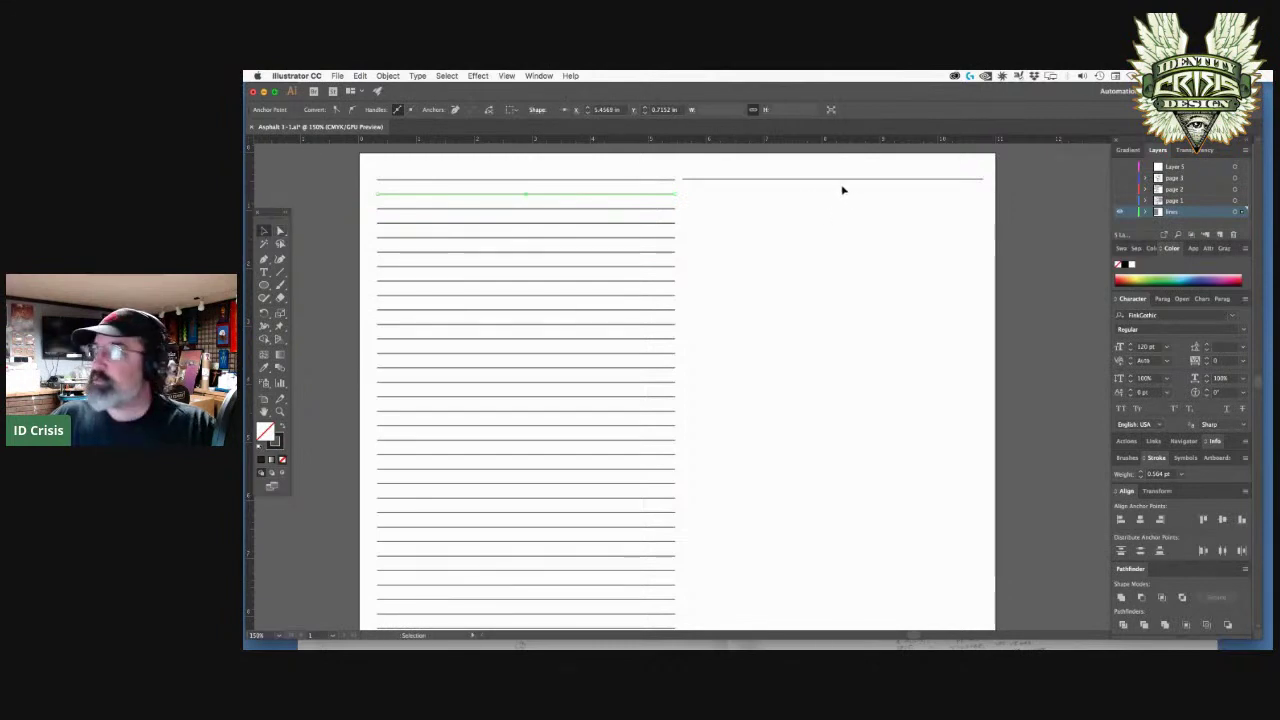
click(842, 180)
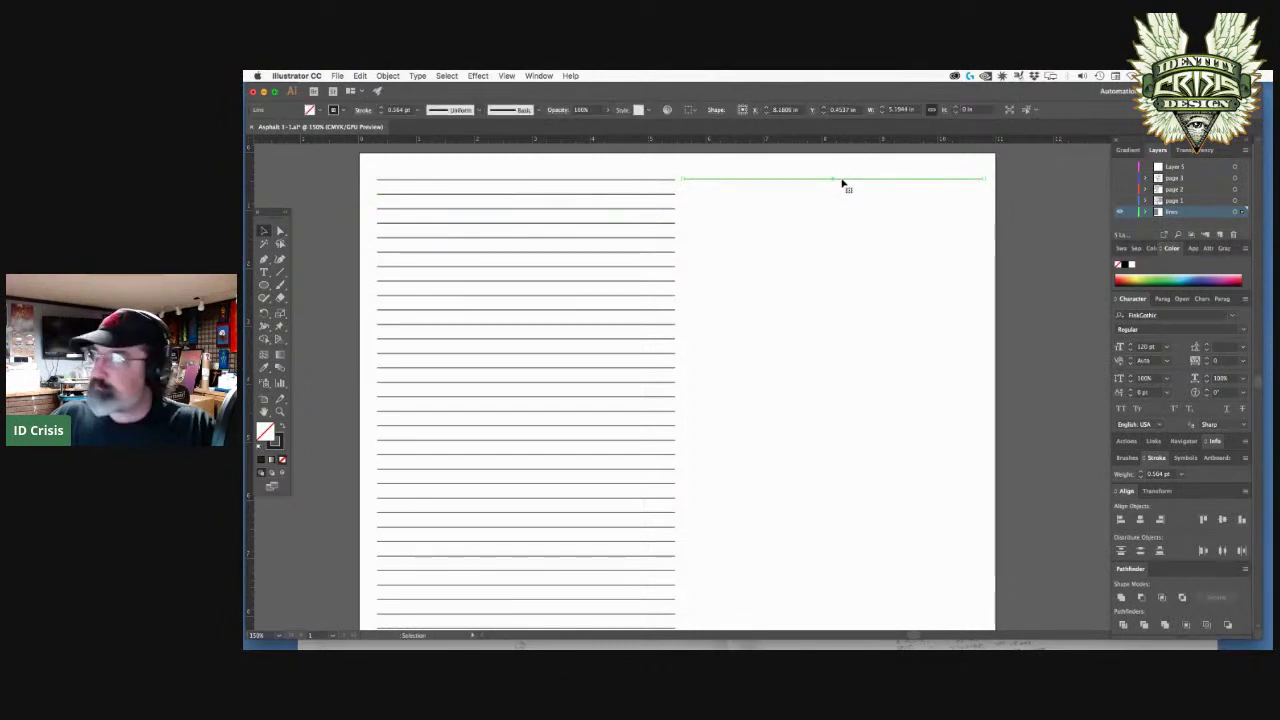
drag(842, 181, 857, 603)
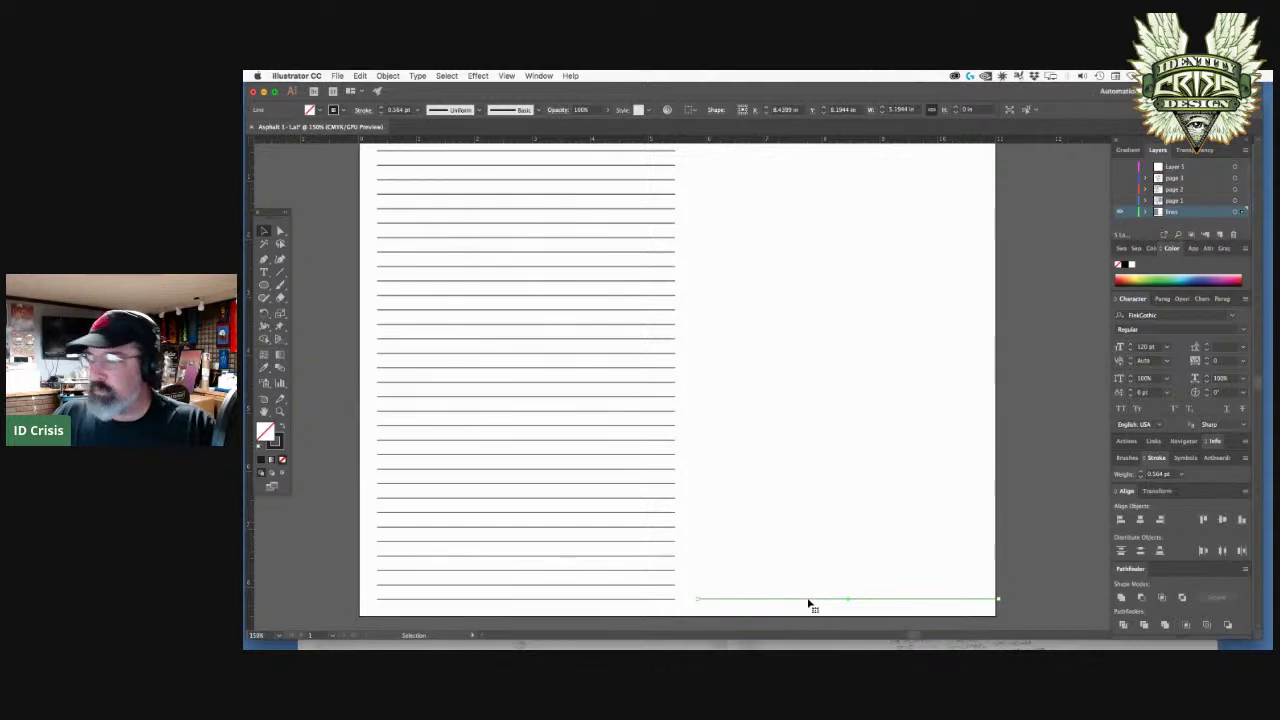
key(super+z)
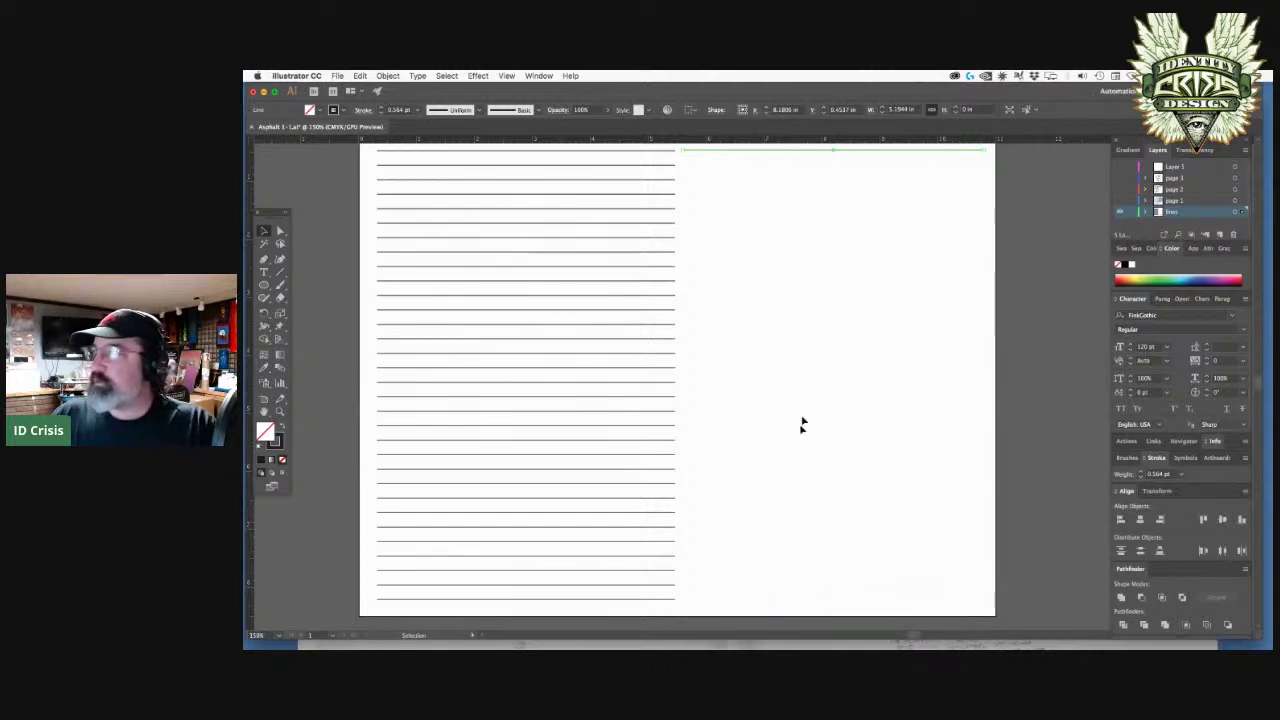
shift+click(800, 155)
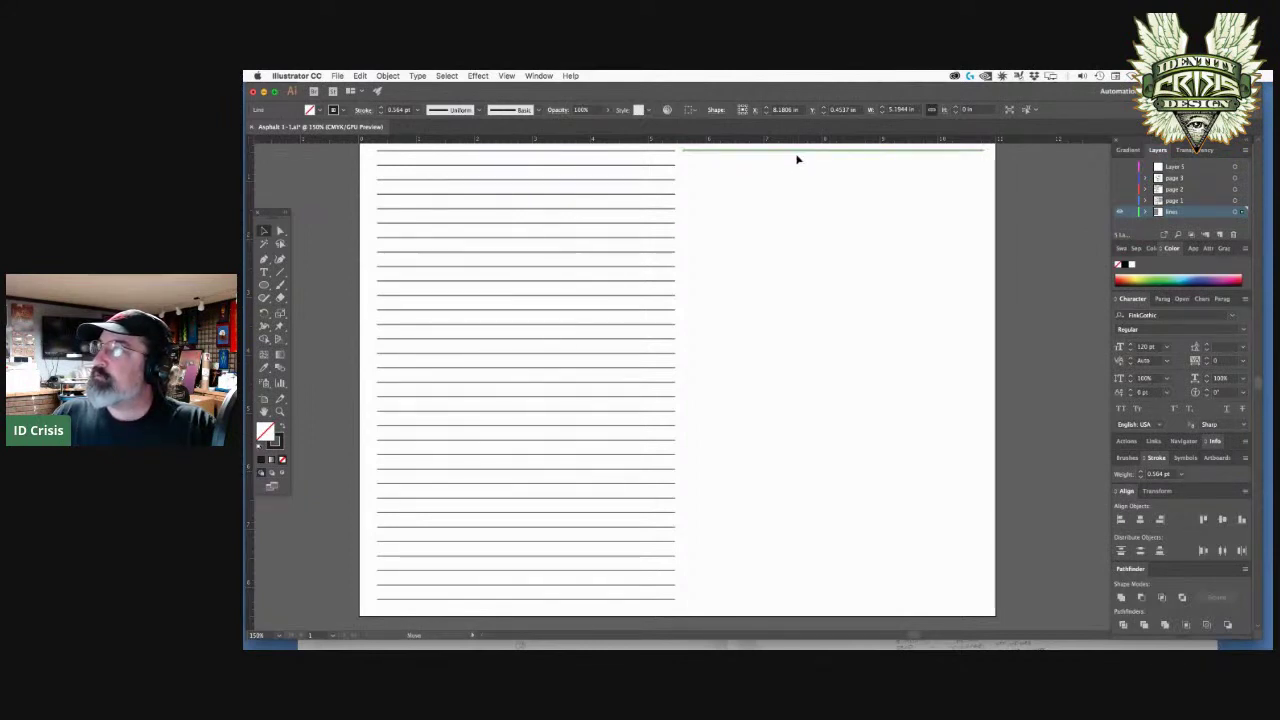
drag(797, 160, 823, 601)
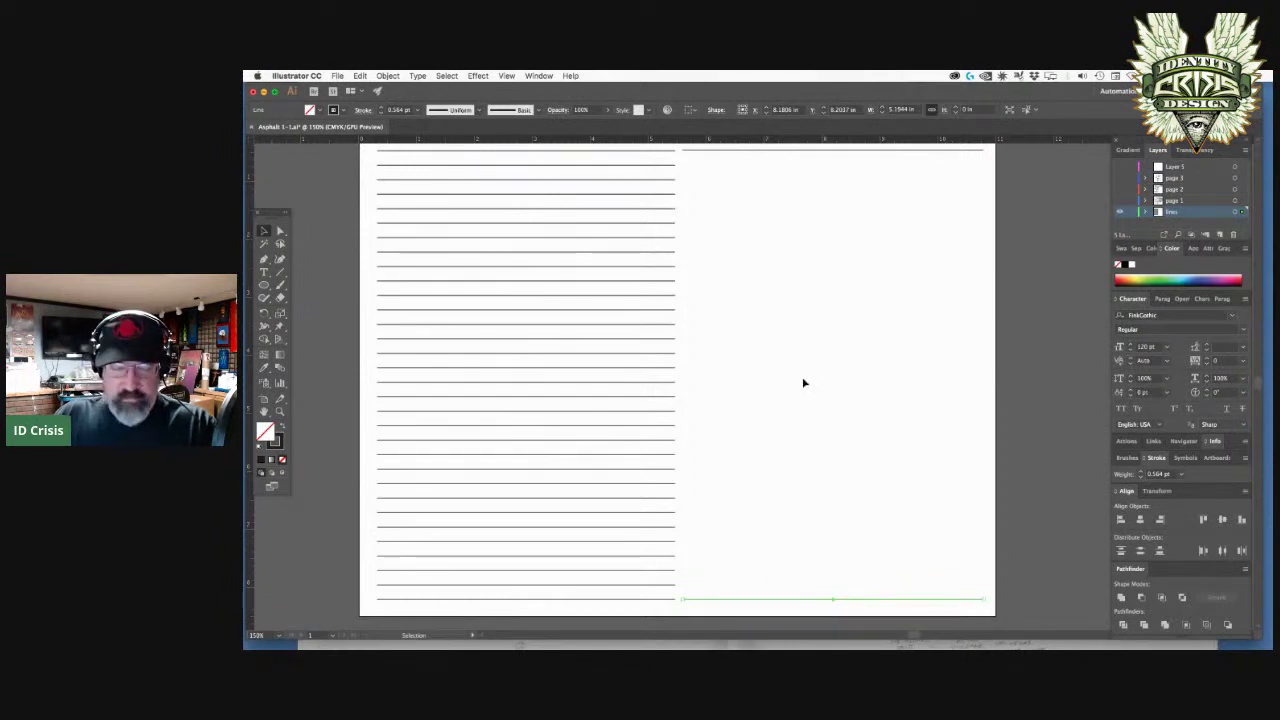
shift+click(768, 152)
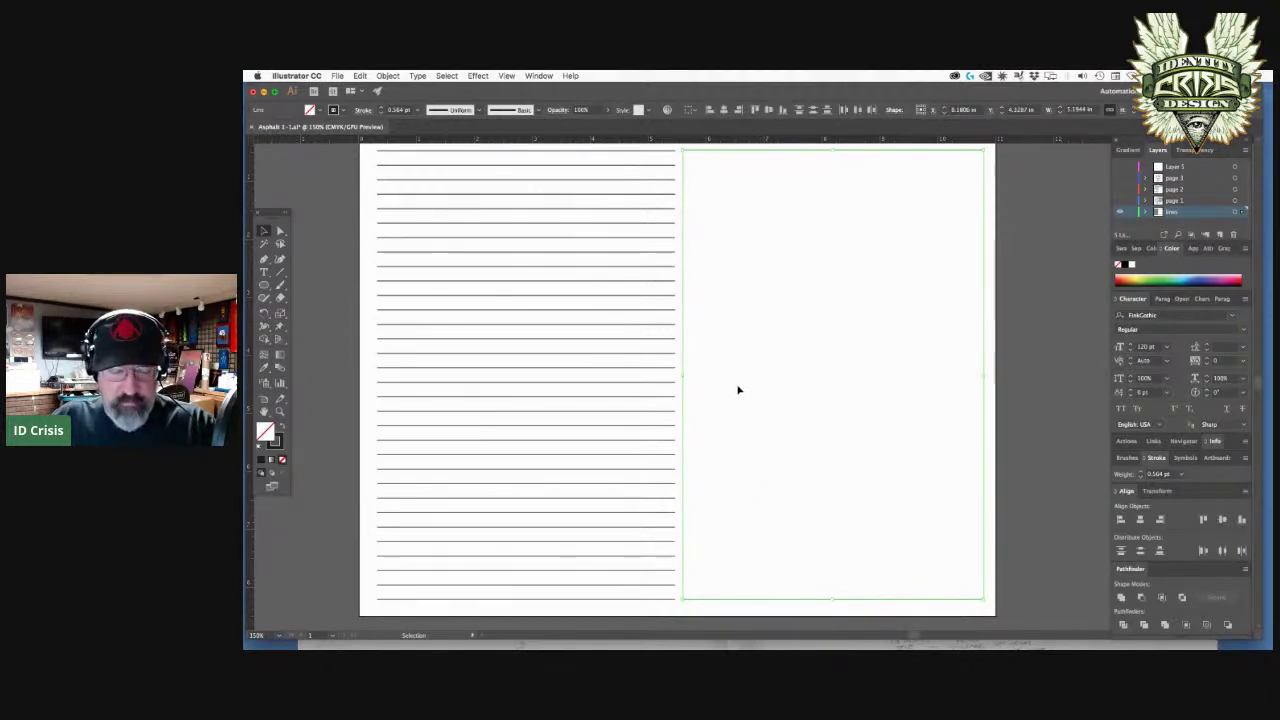
- Select the right half's top and bottom rules, ready for blending
click(396, 75)
mouse_move(401, 336)
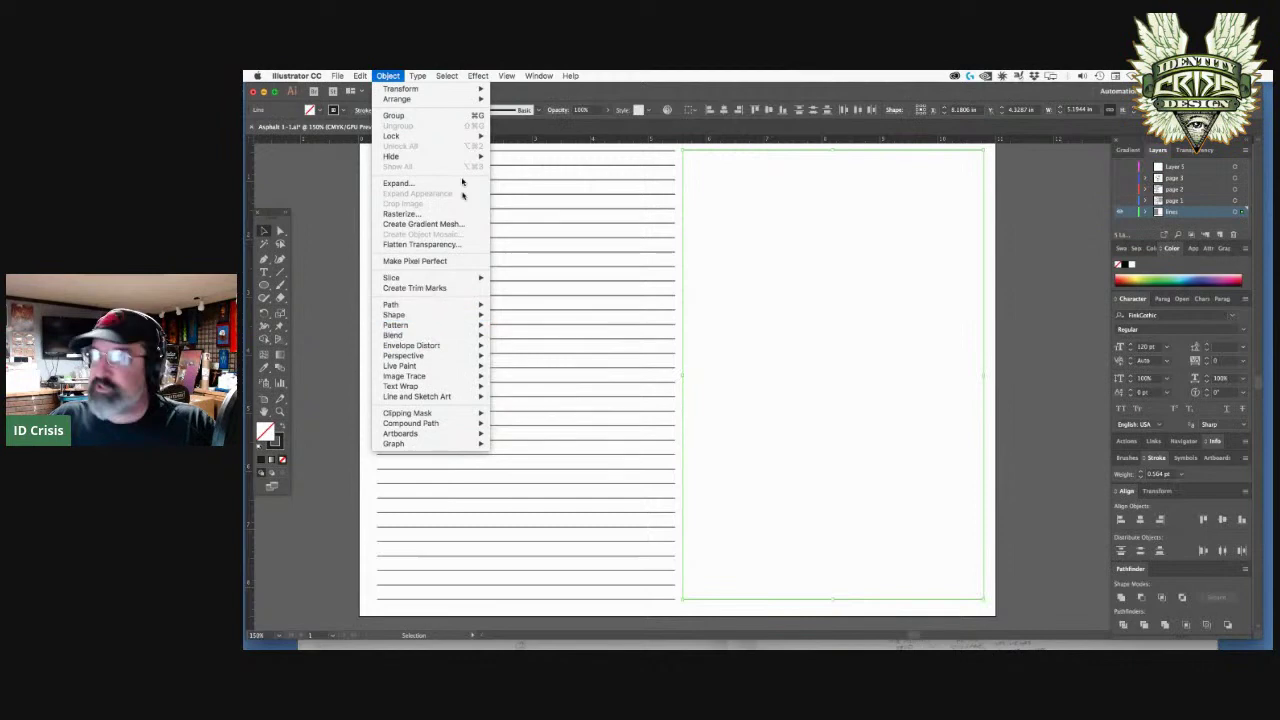
mouse_move(417, 76)
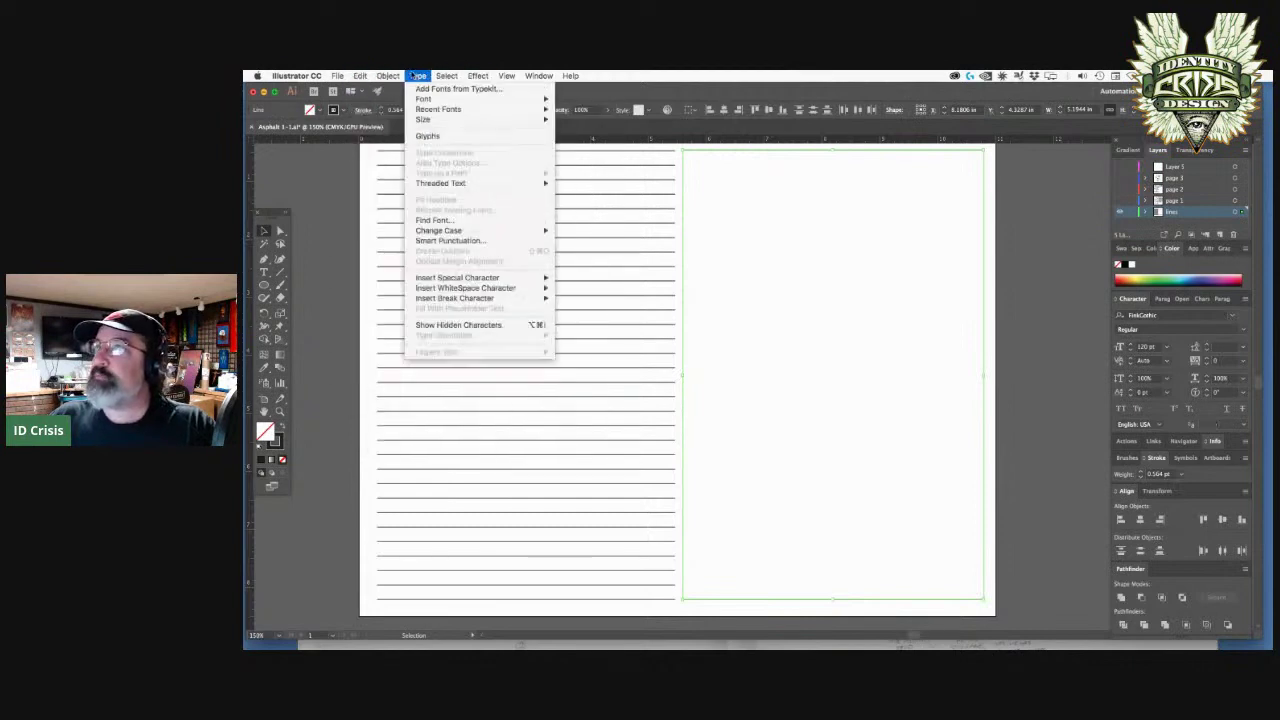
click(716, 152)
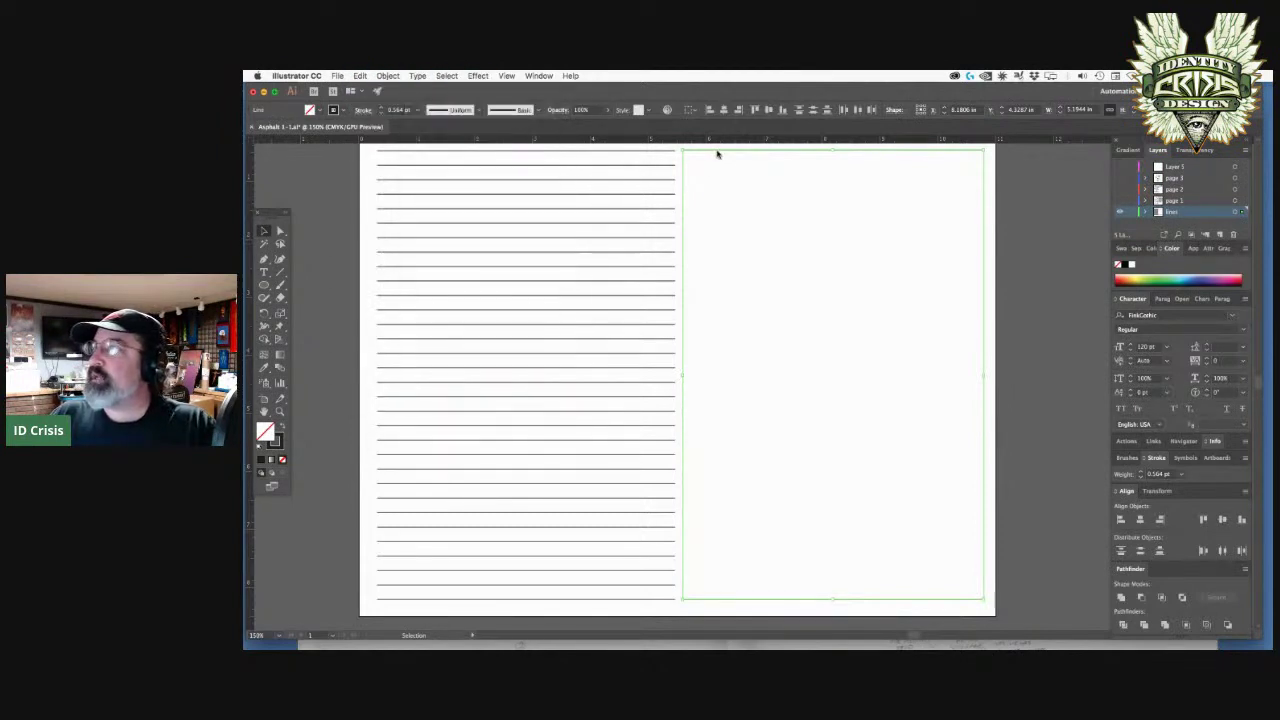
click(734, 213)
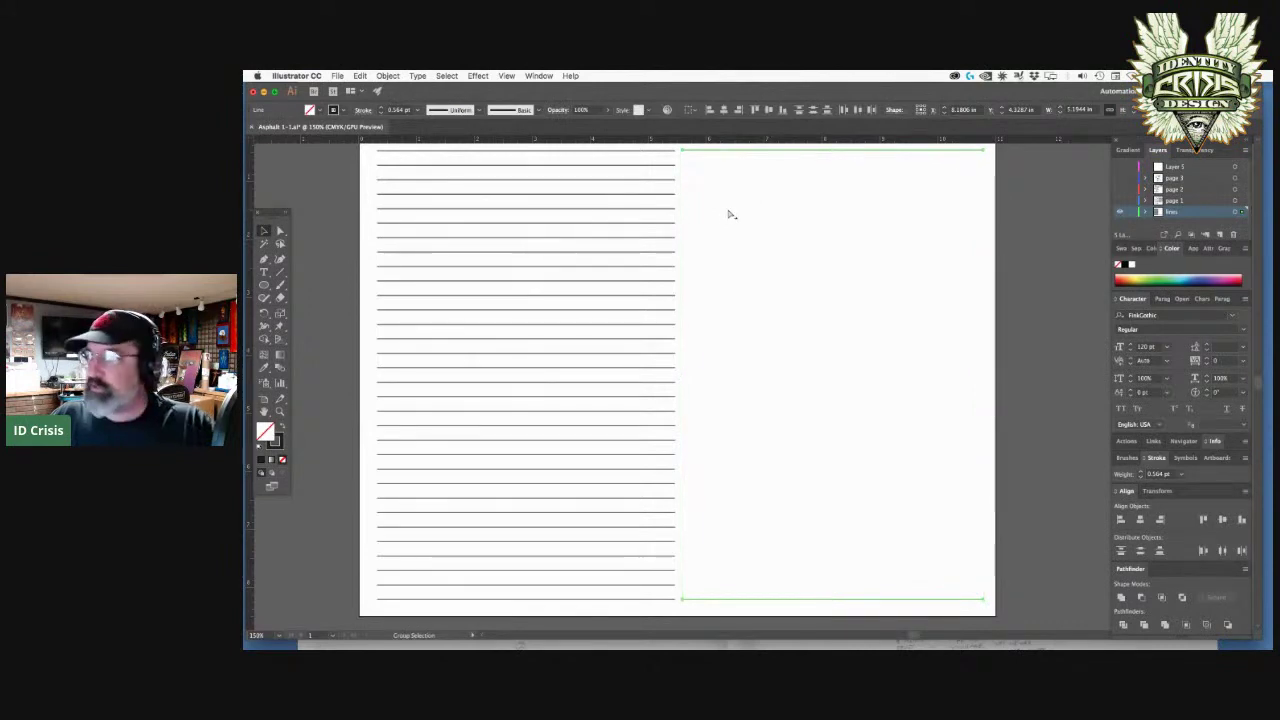
key(super+z)
key(v)
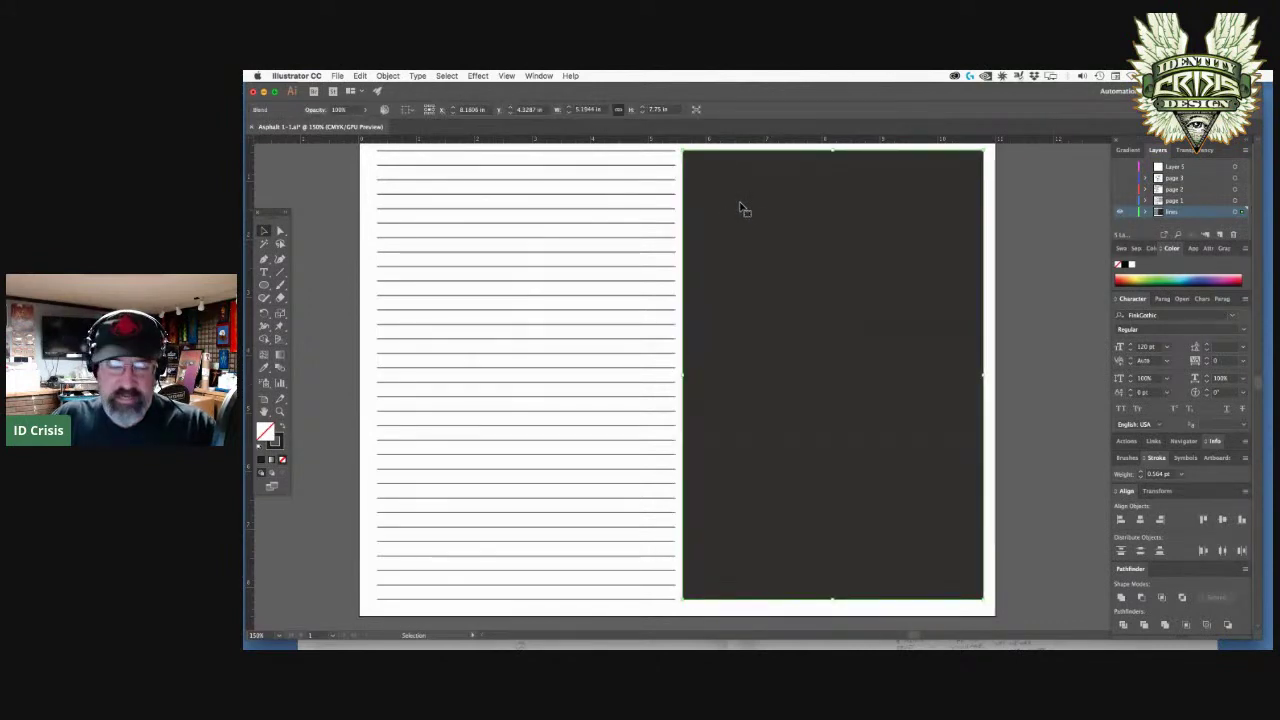
- Set Blend Options to Specified Steps 30, preview it, and apply the blend
click(388, 76)
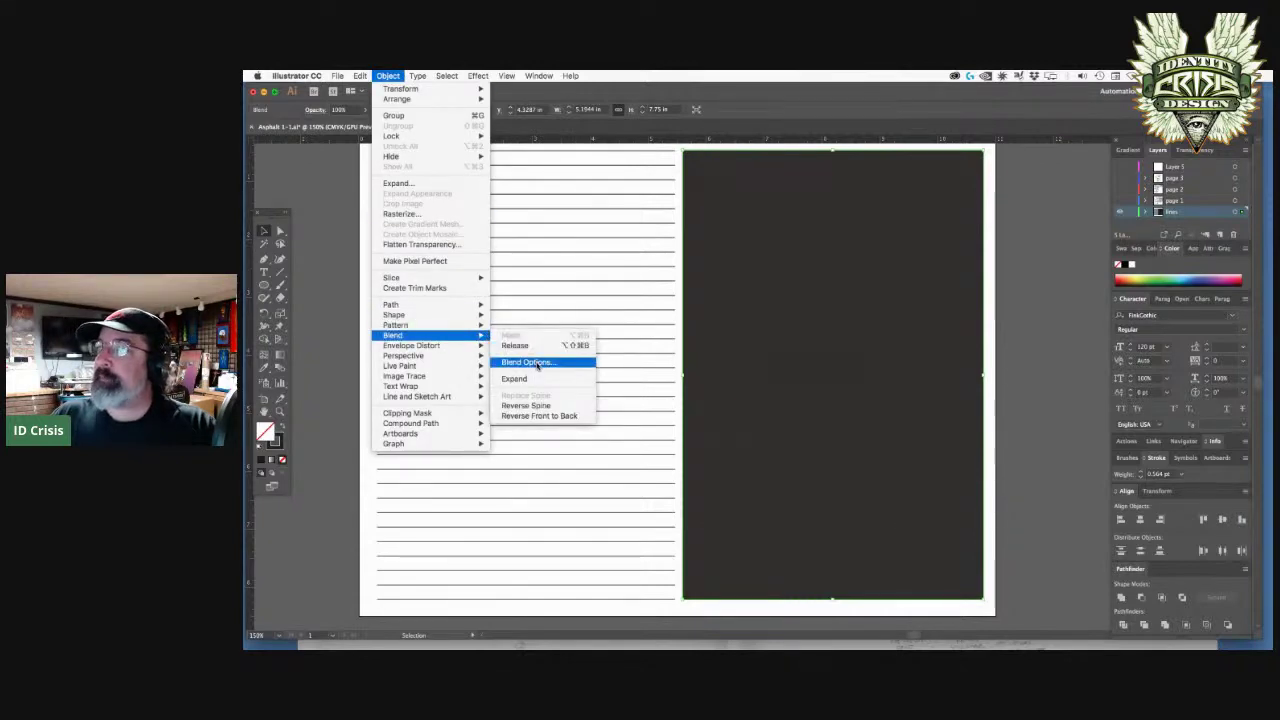
click(537, 363)
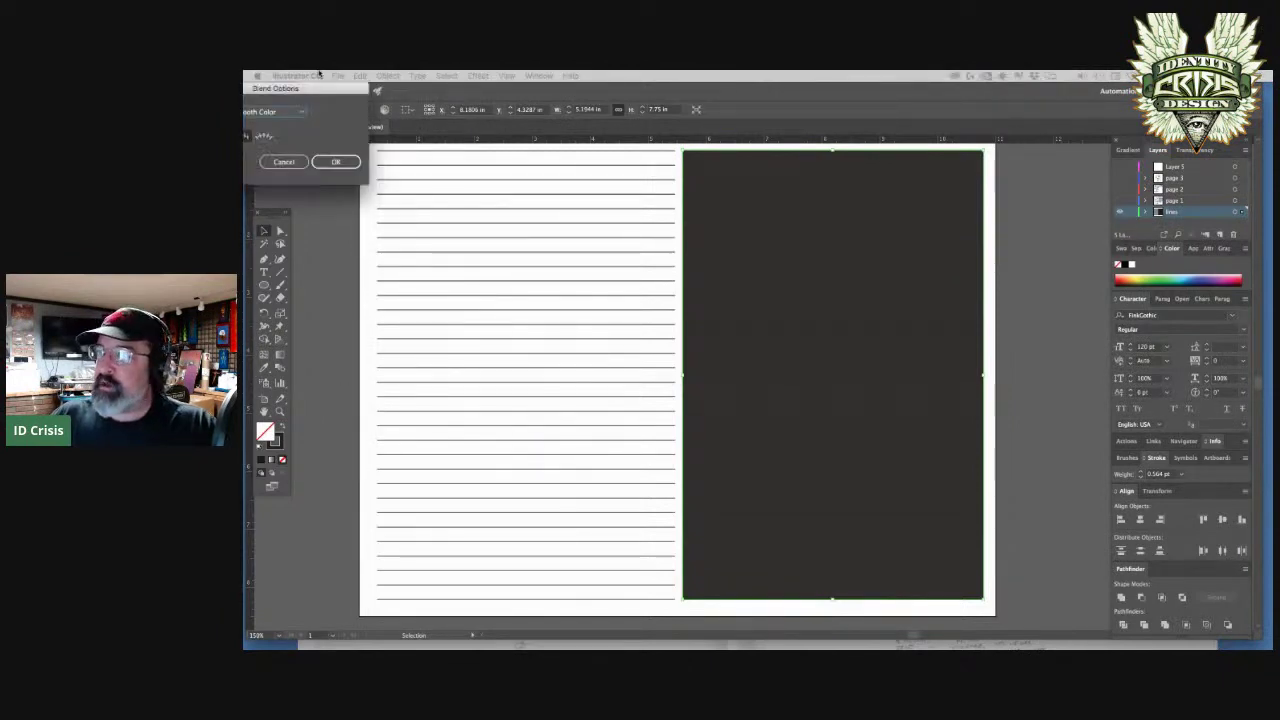
drag(386, 83, 438, 168)
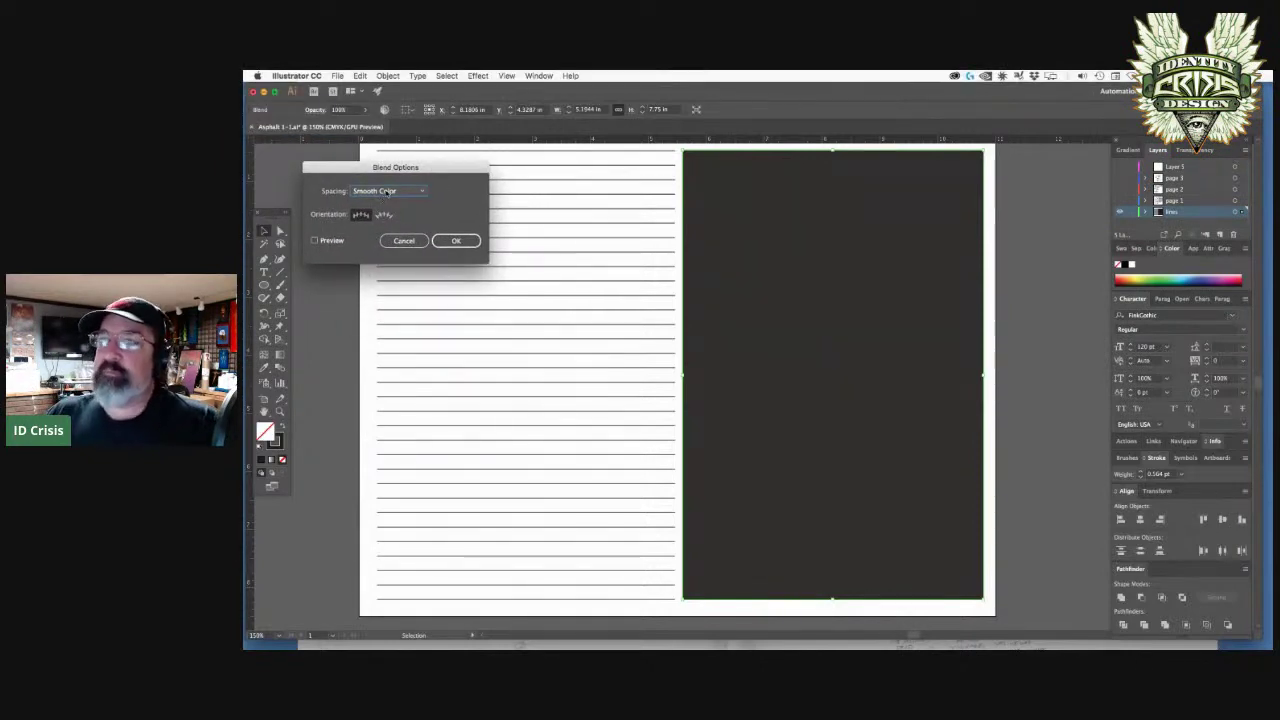
click(388, 191)
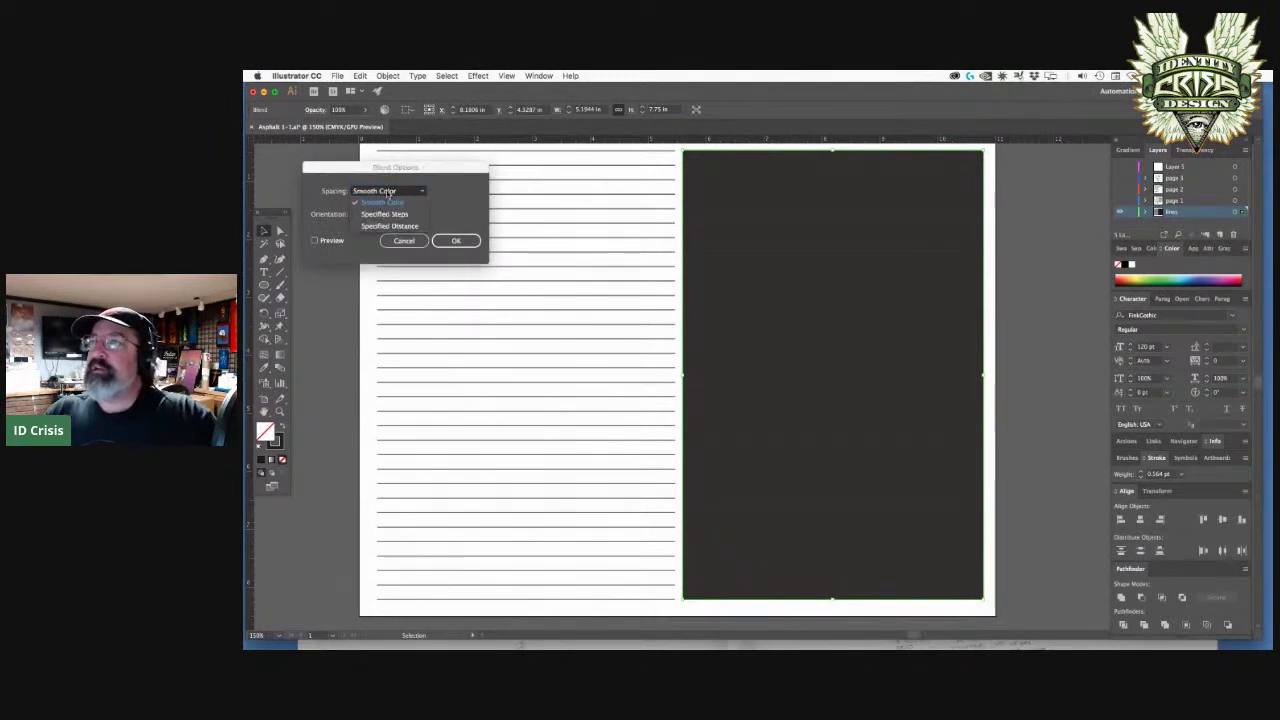
click(385, 214)
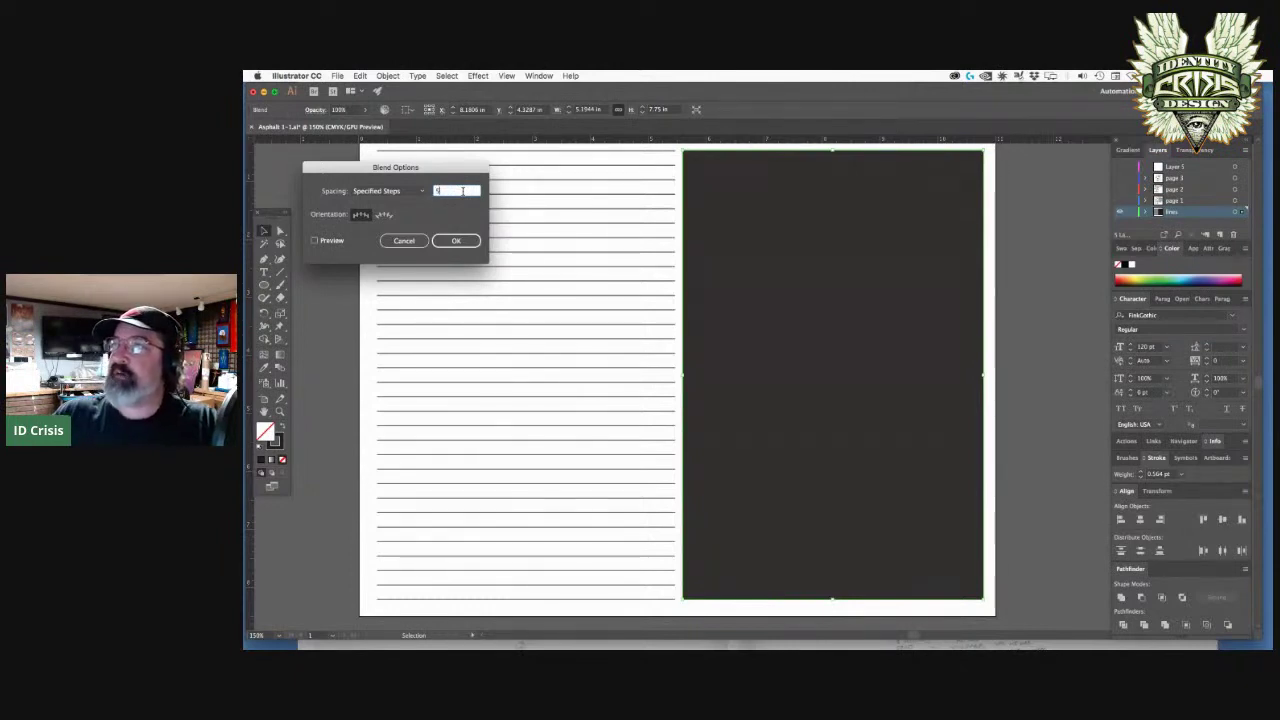
click(463, 190)
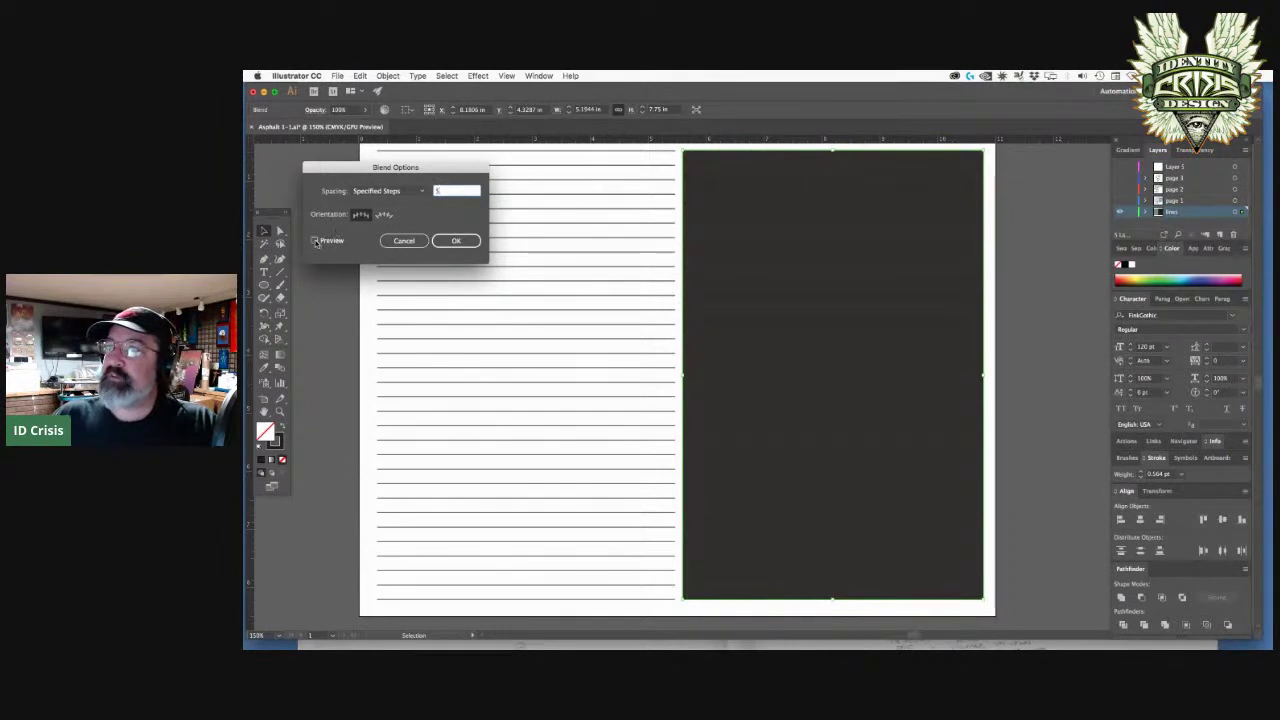
click(315, 241)
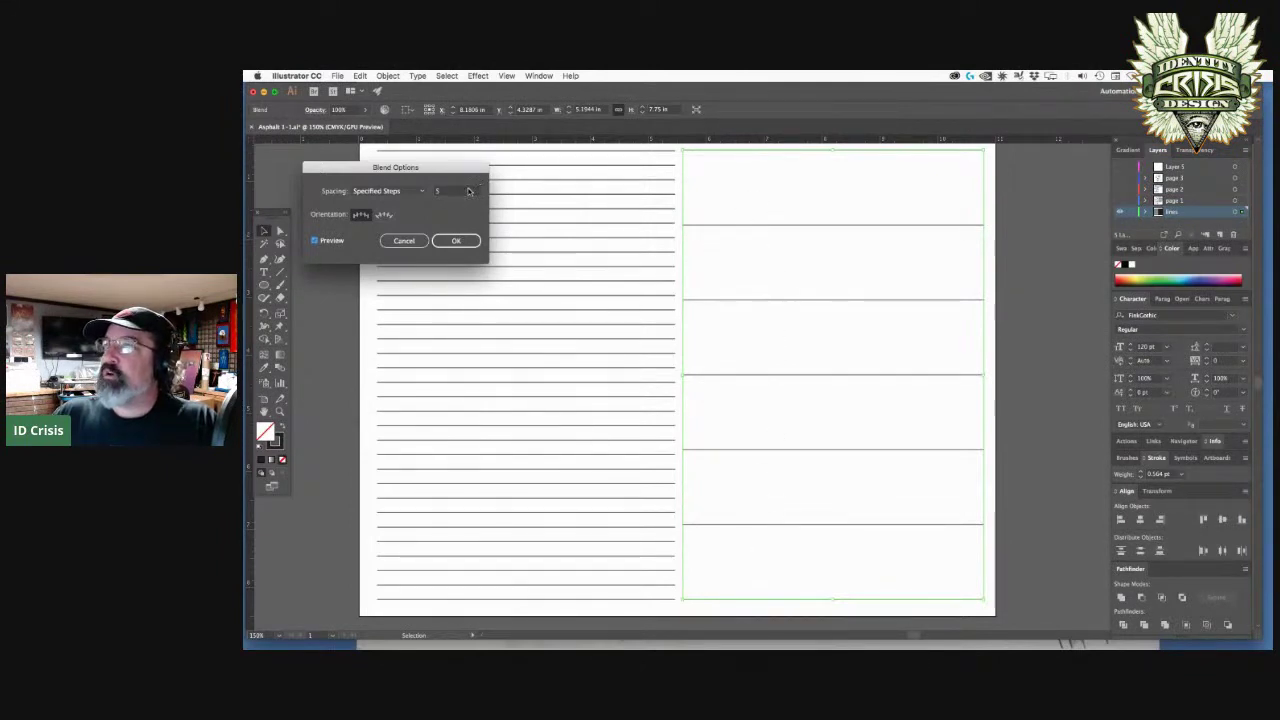
double_click(467, 191)
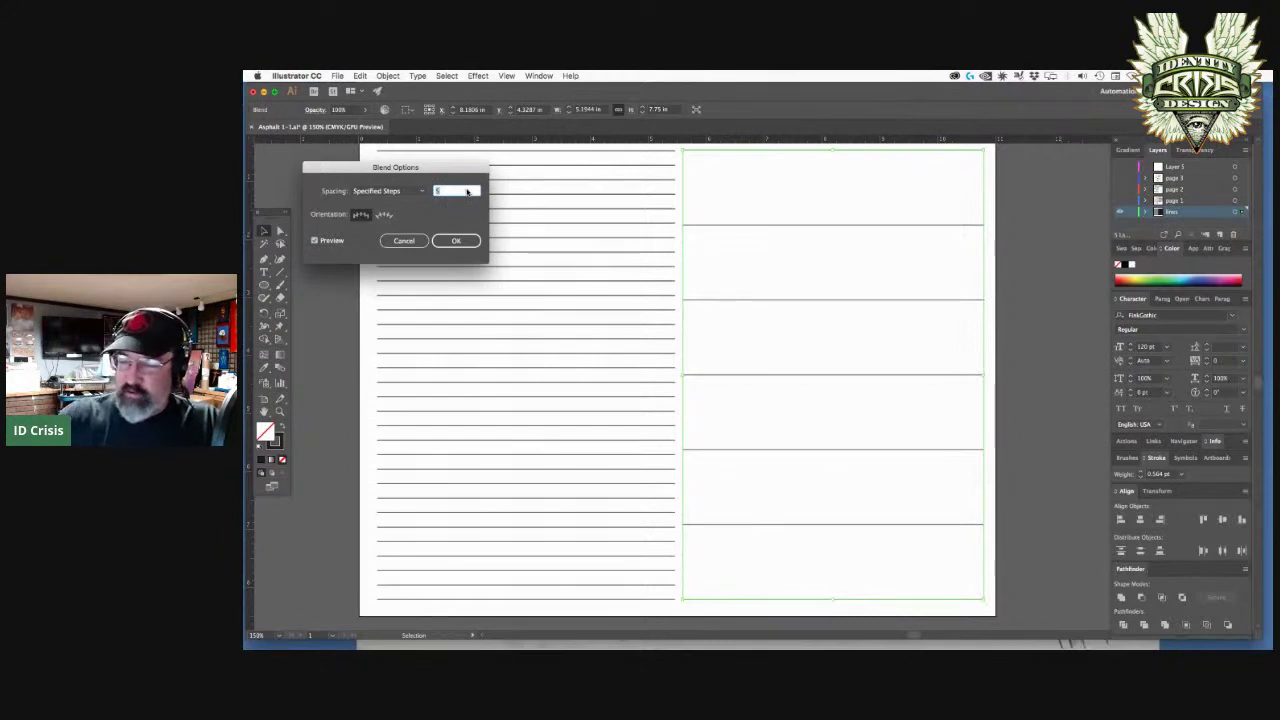
text(30)
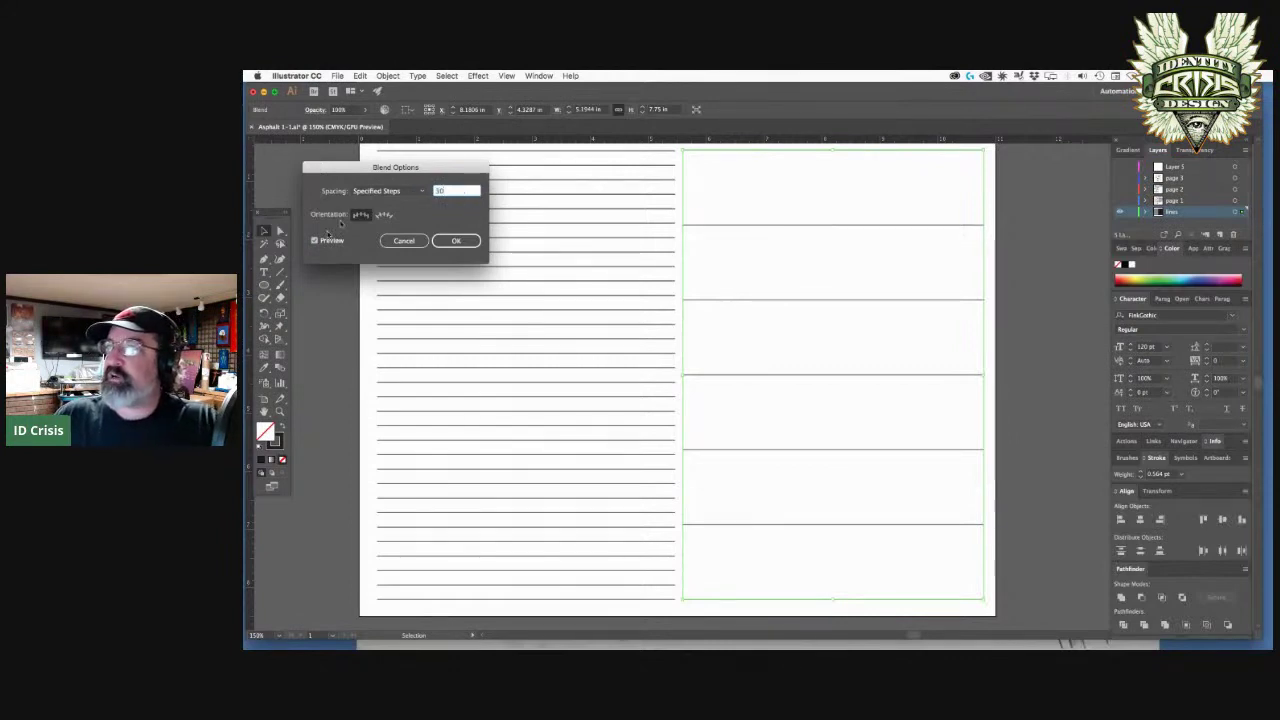
click(313, 241)
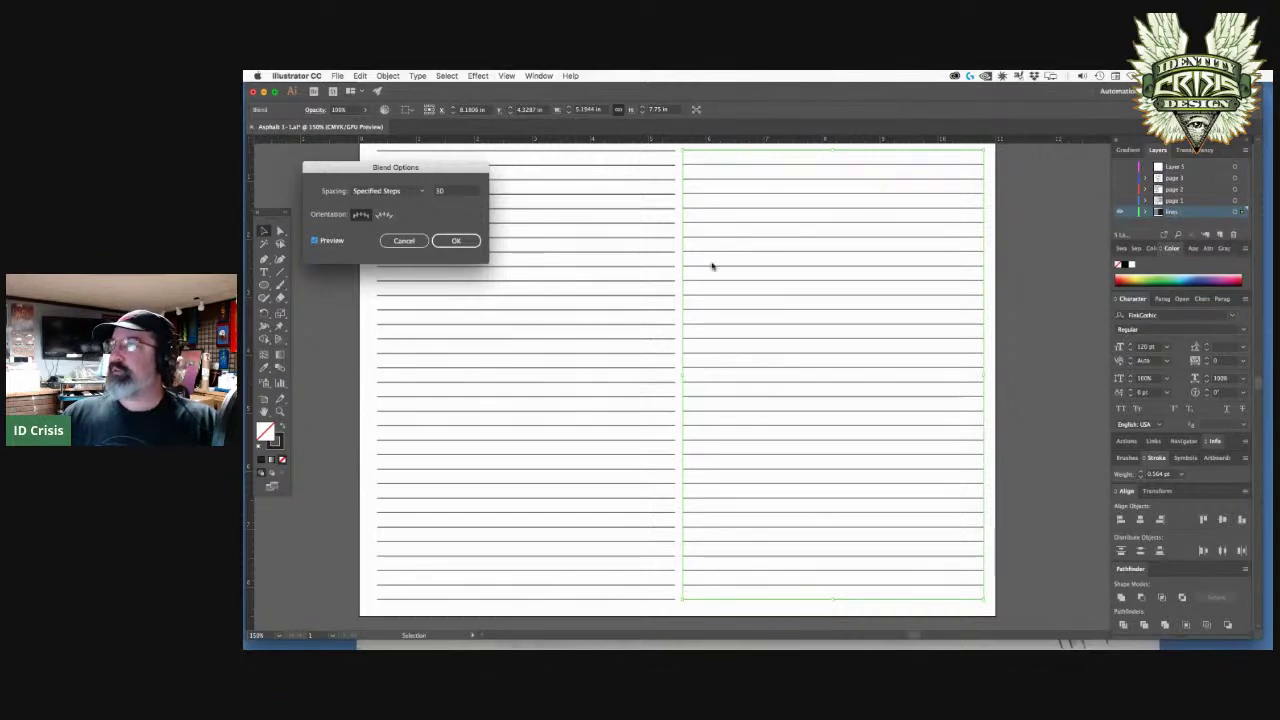
click(475, 243)
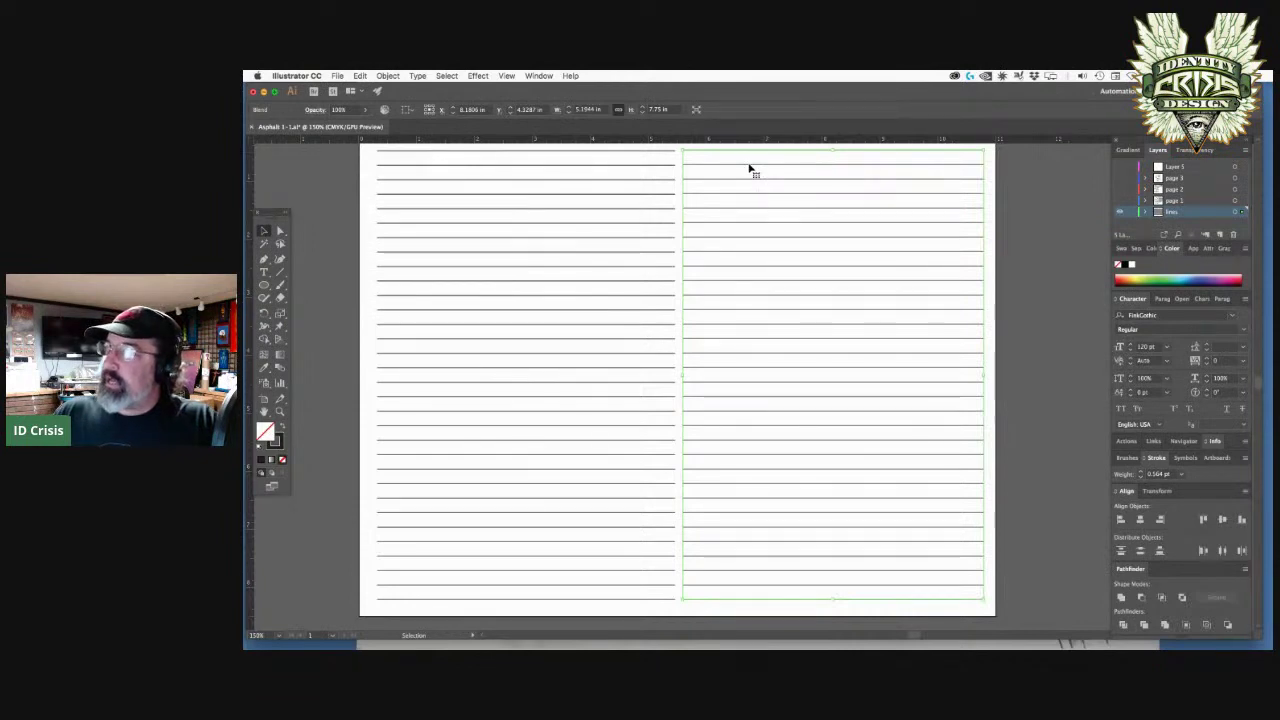
- Undo the accidental leftward shift of the blend and switch to Direct Selection
click(1002, 234)
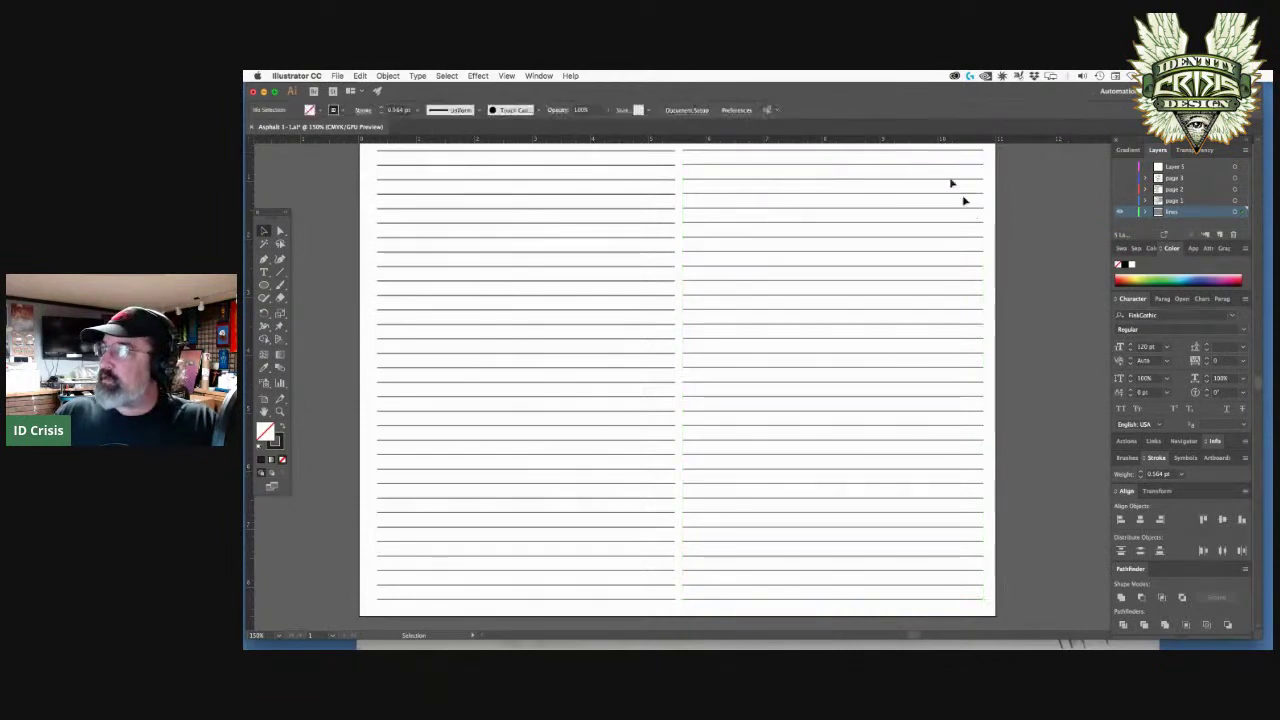
drag(945, 168, 789, 183)
key(cmd+z)
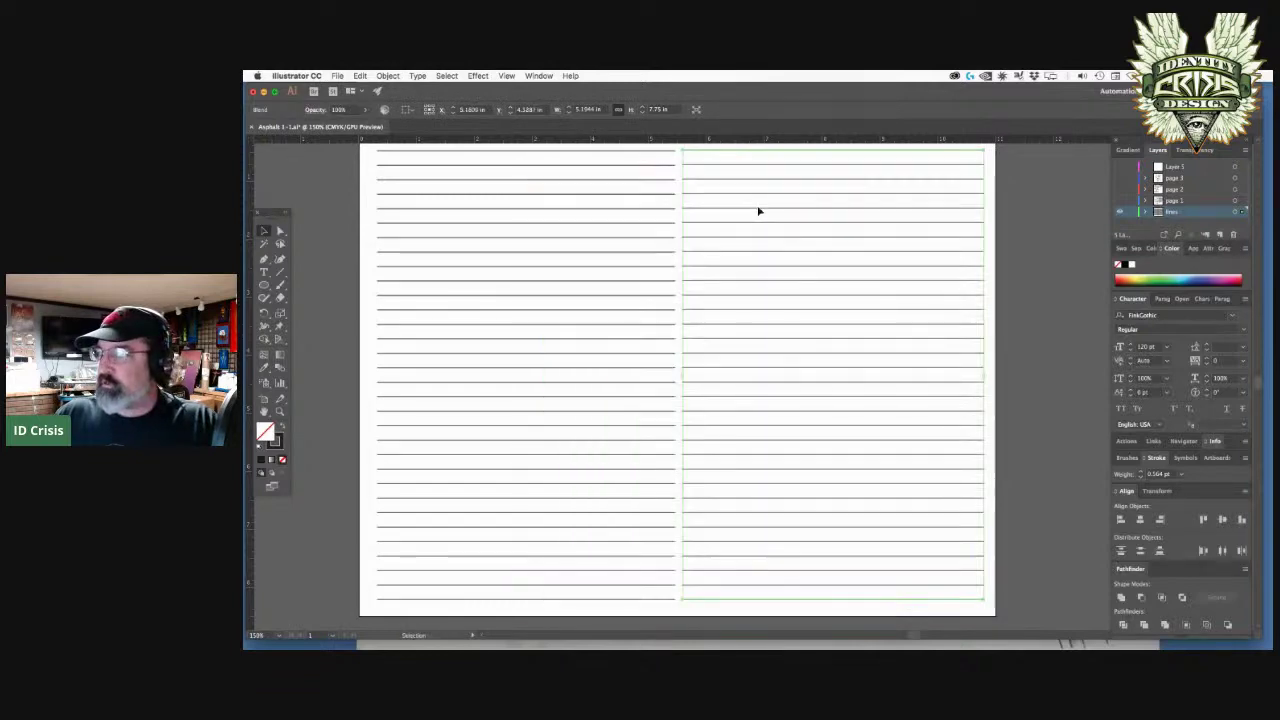
key(a)
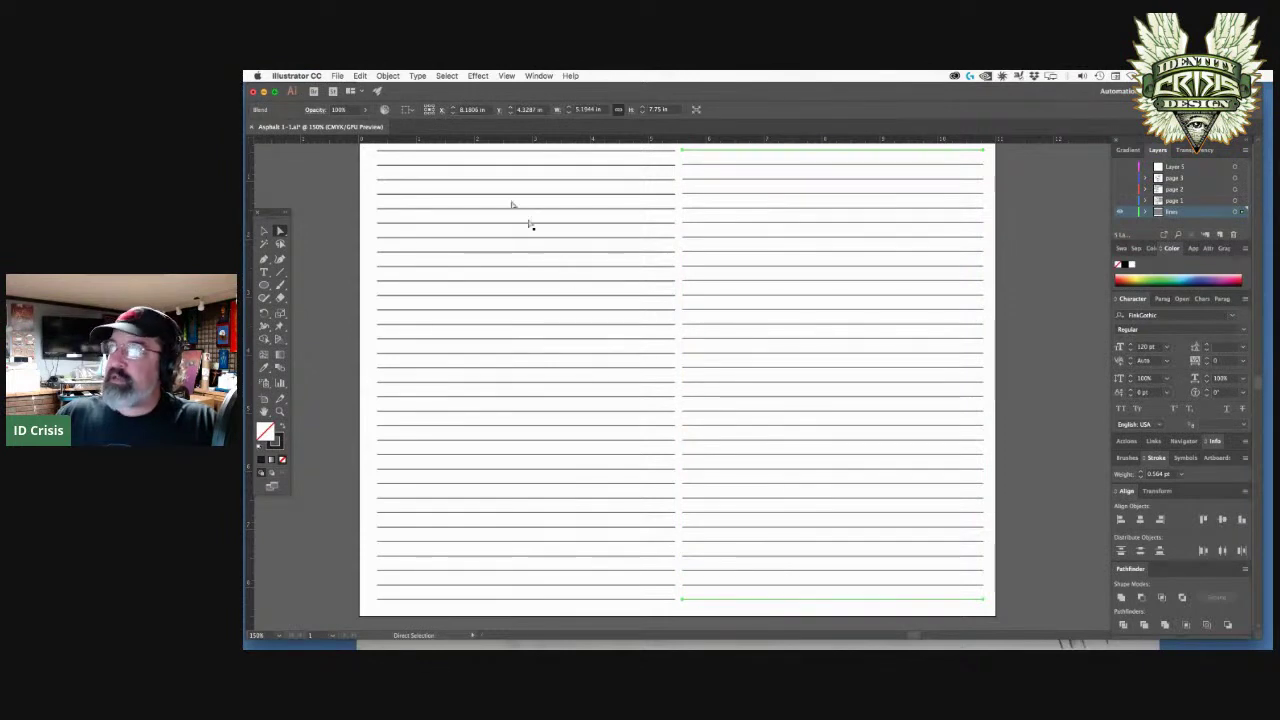
- Browse the Object > Blend commands to locate Expand
click(389, 76)
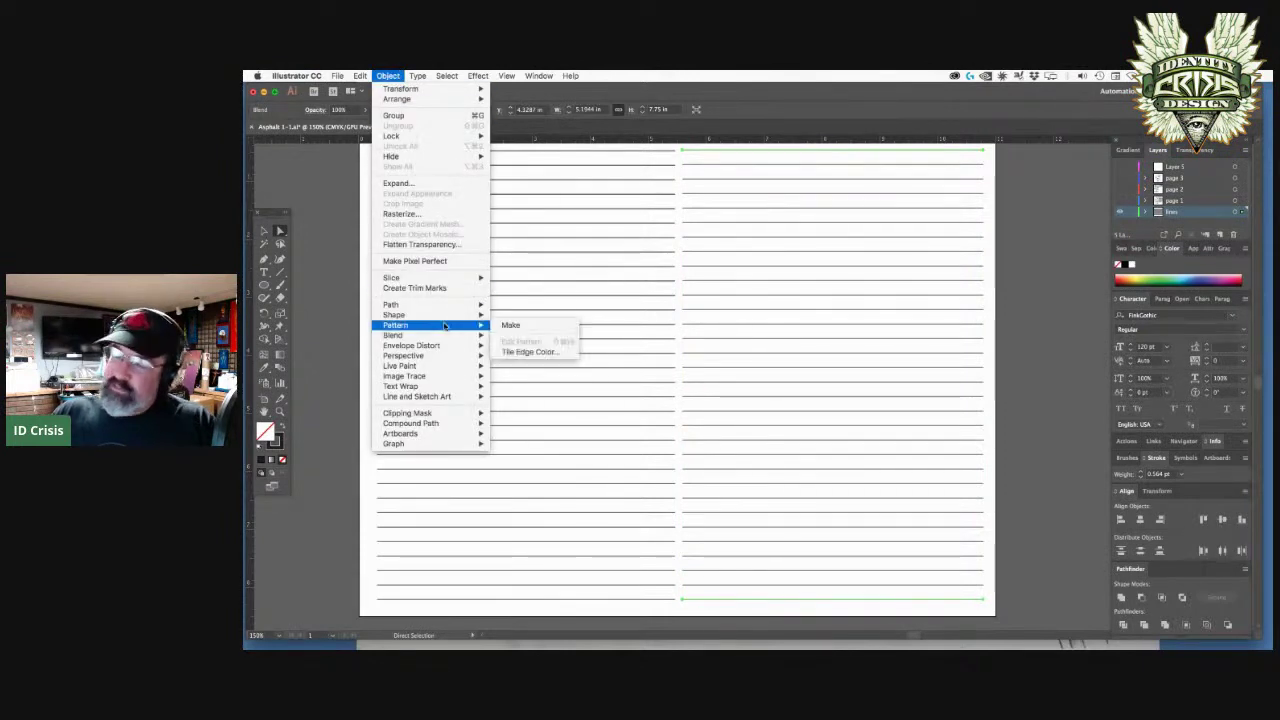
mouse_move(445, 345)
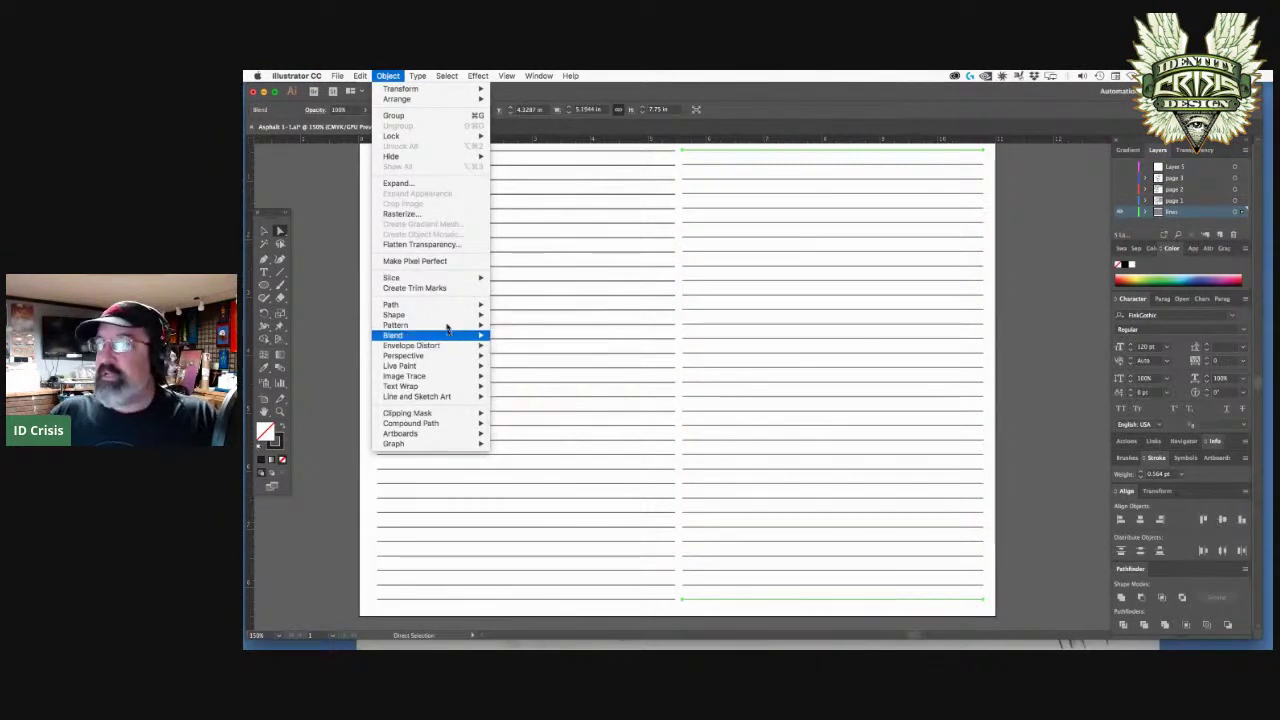
mouse_move(445, 318)
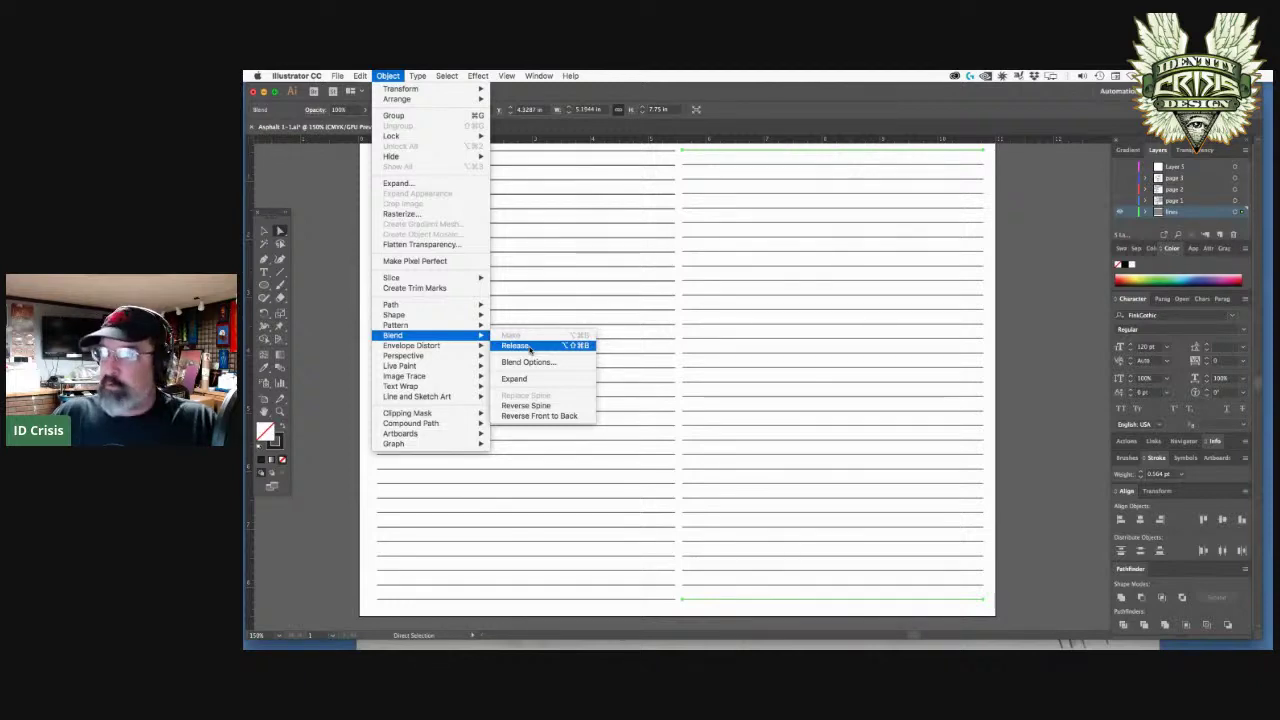
click(785, 361)
key(v)
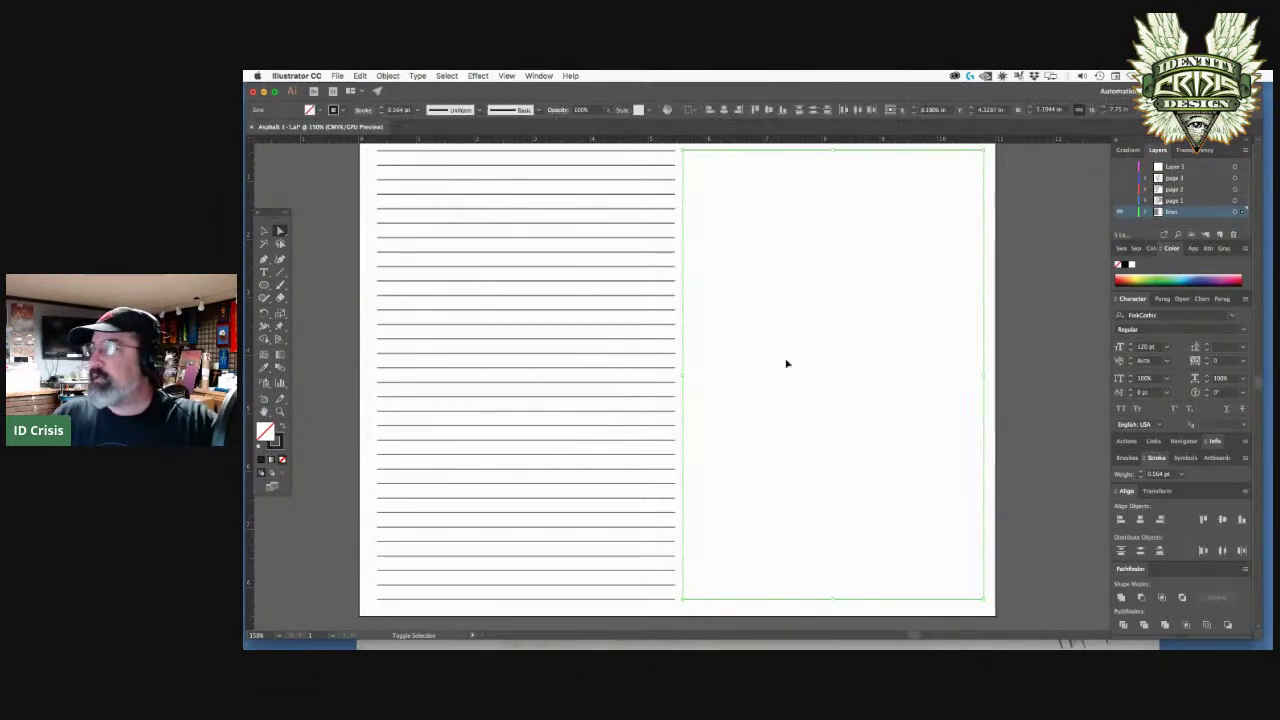
key(a)
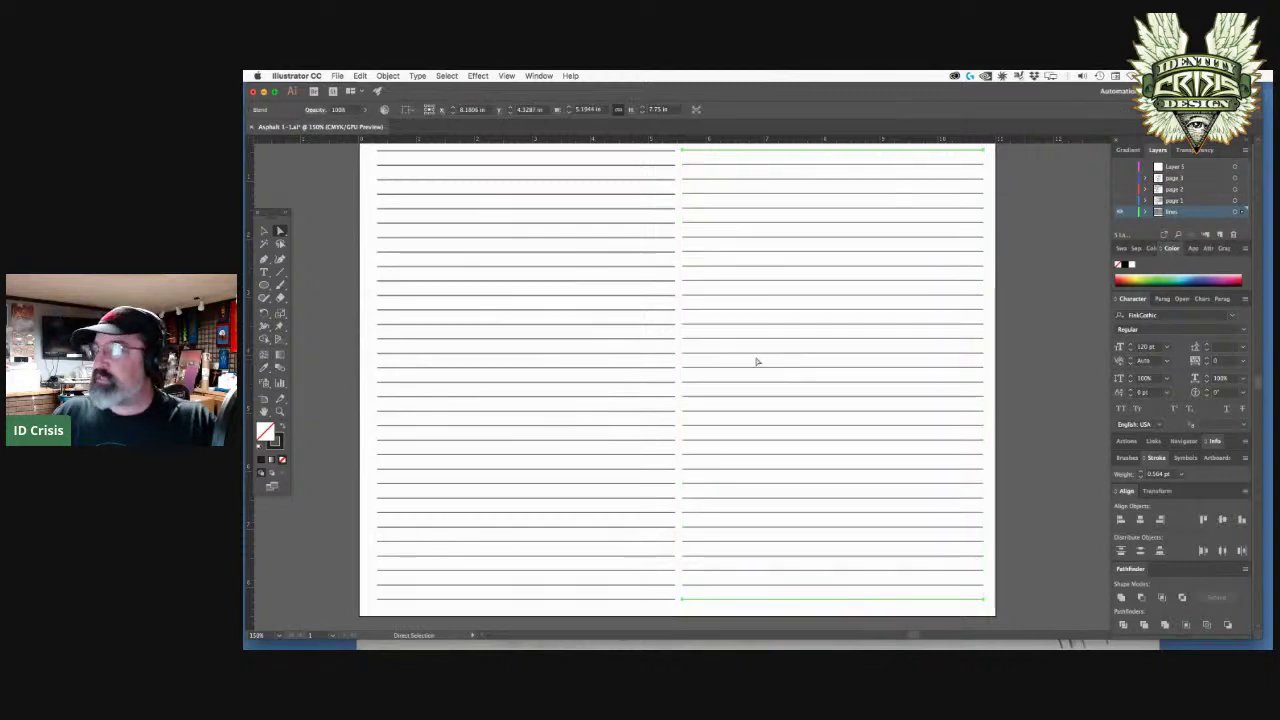
click(388, 75)
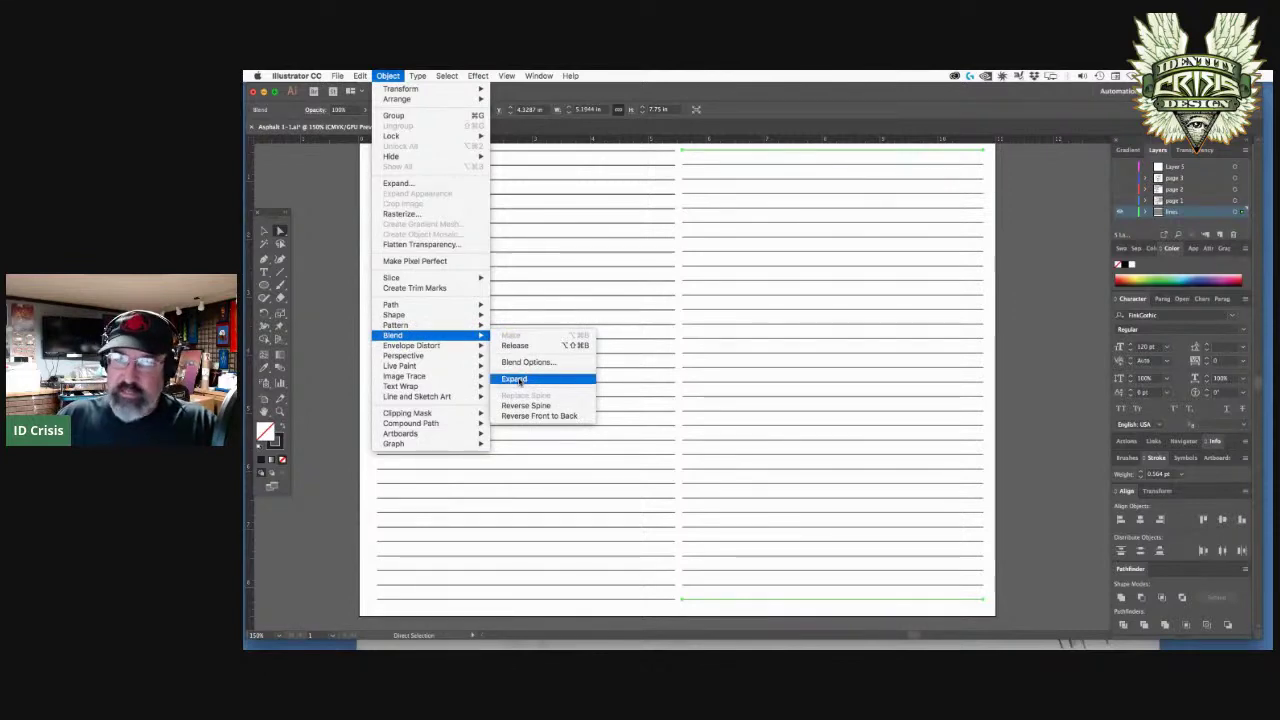
- Expand the 30-step blend into separate lines, ungroup them, and nudge one line up
click(515, 380)
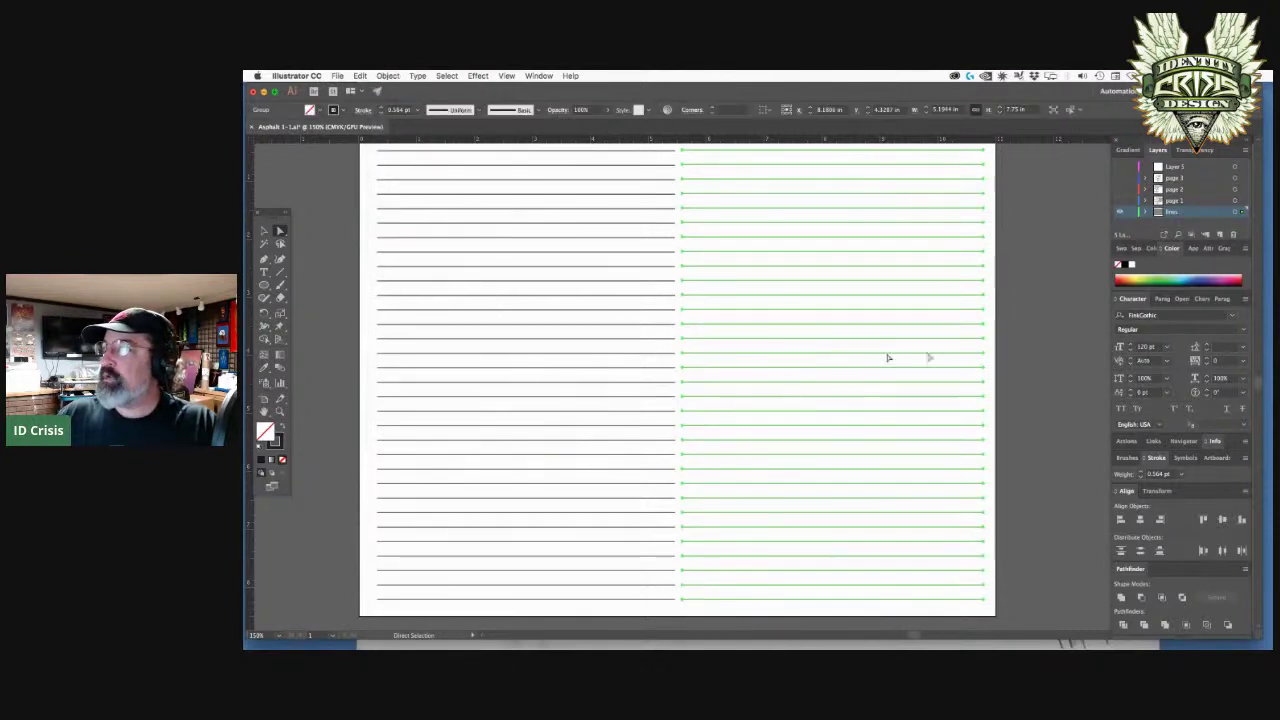
click(990, 340)
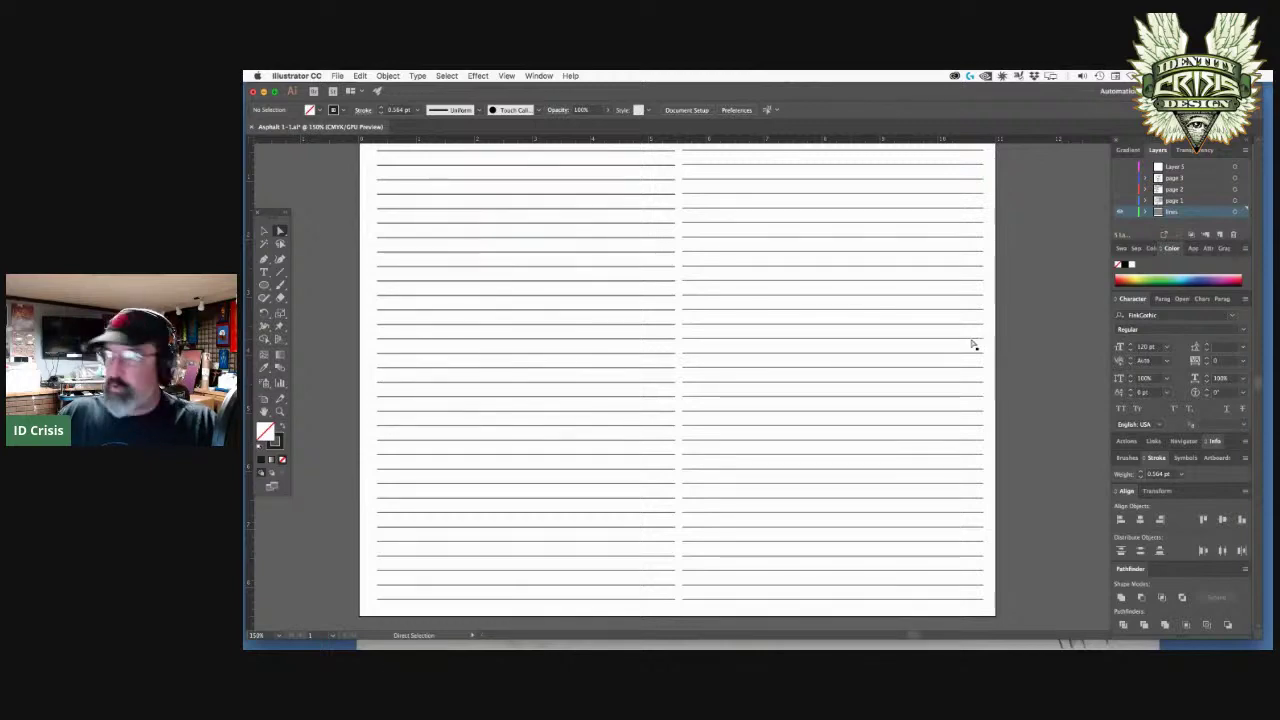
key(v)
click(966, 343)
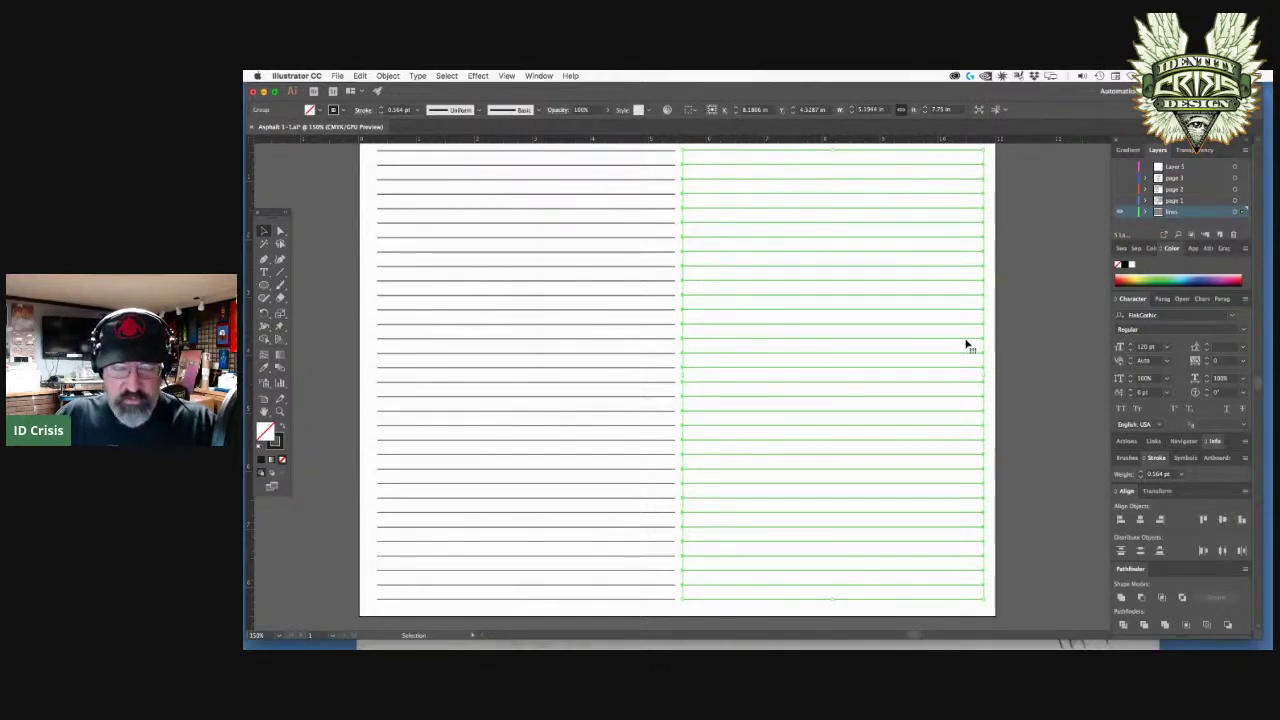
key(a)
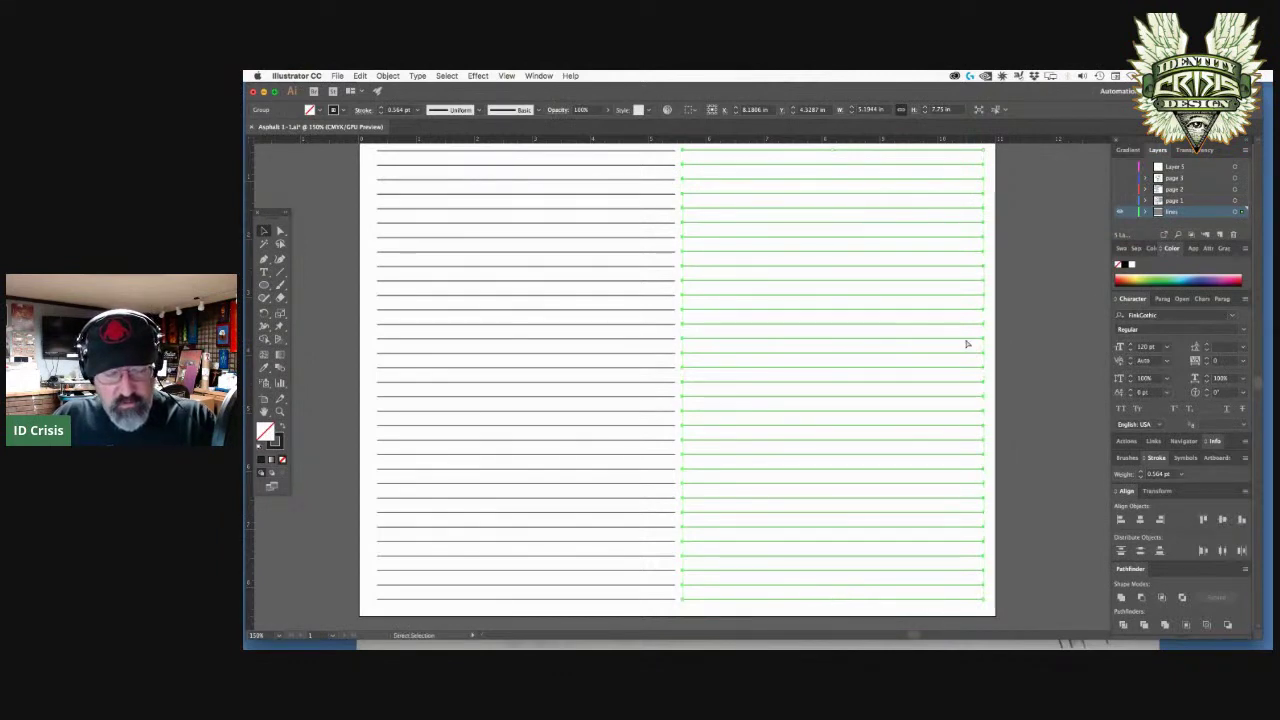
key(super+shift+g)
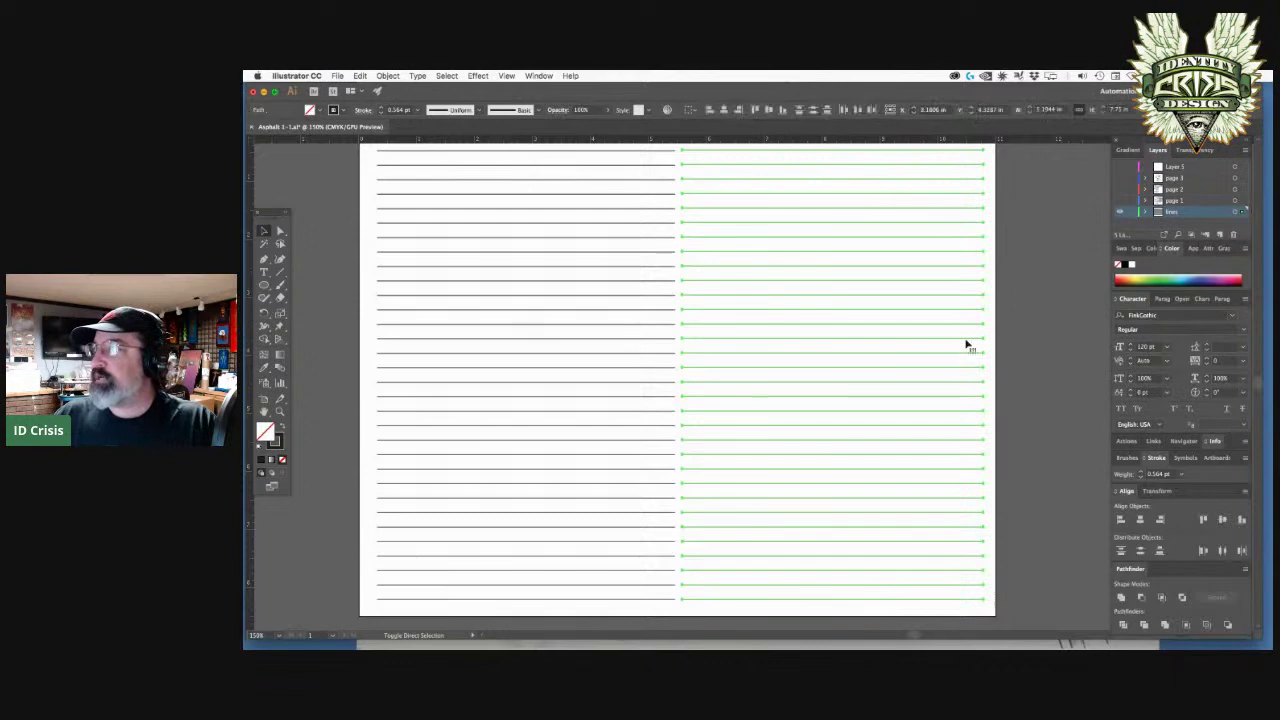
key(v)
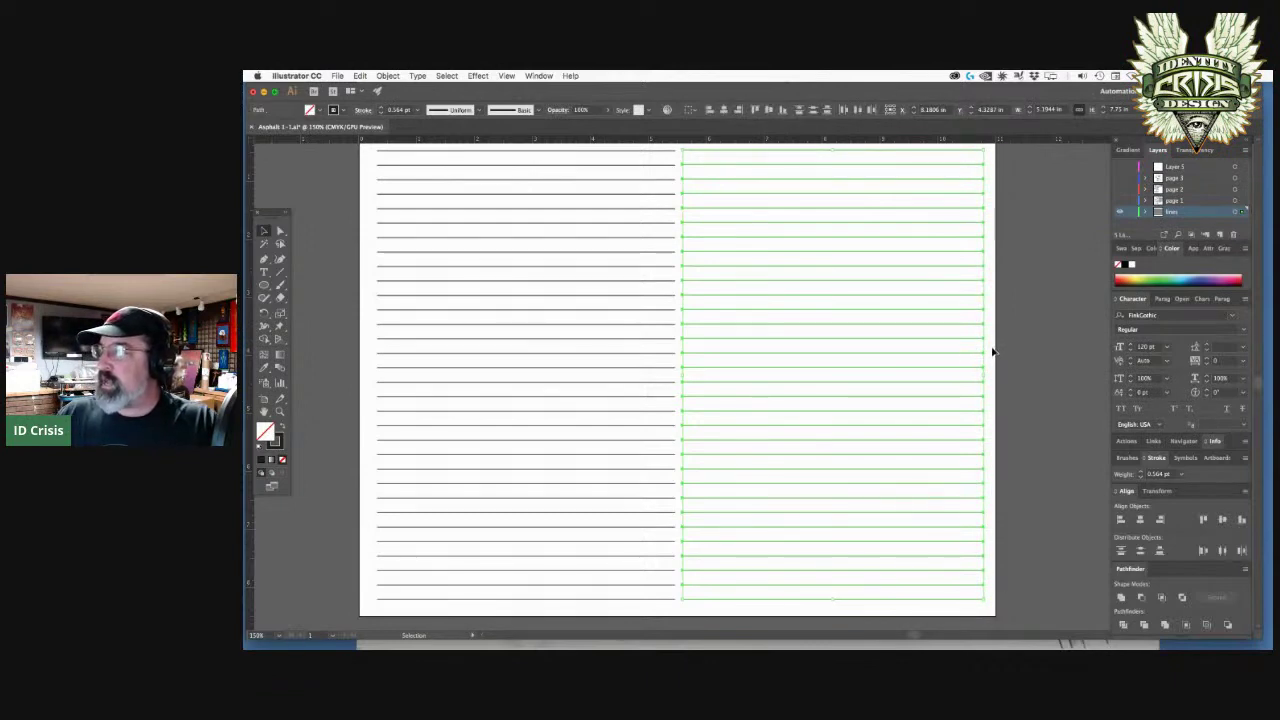
click(990, 349)
click(976, 339)
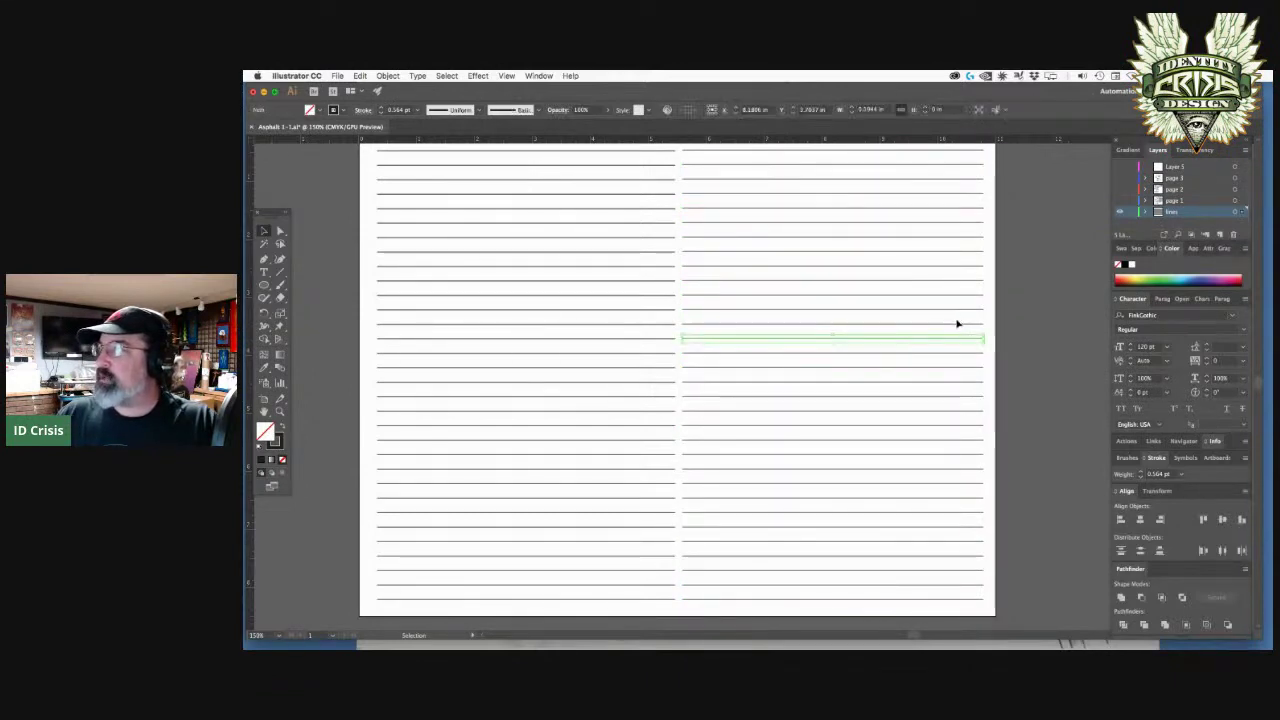
drag(957, 327, 963, 280)
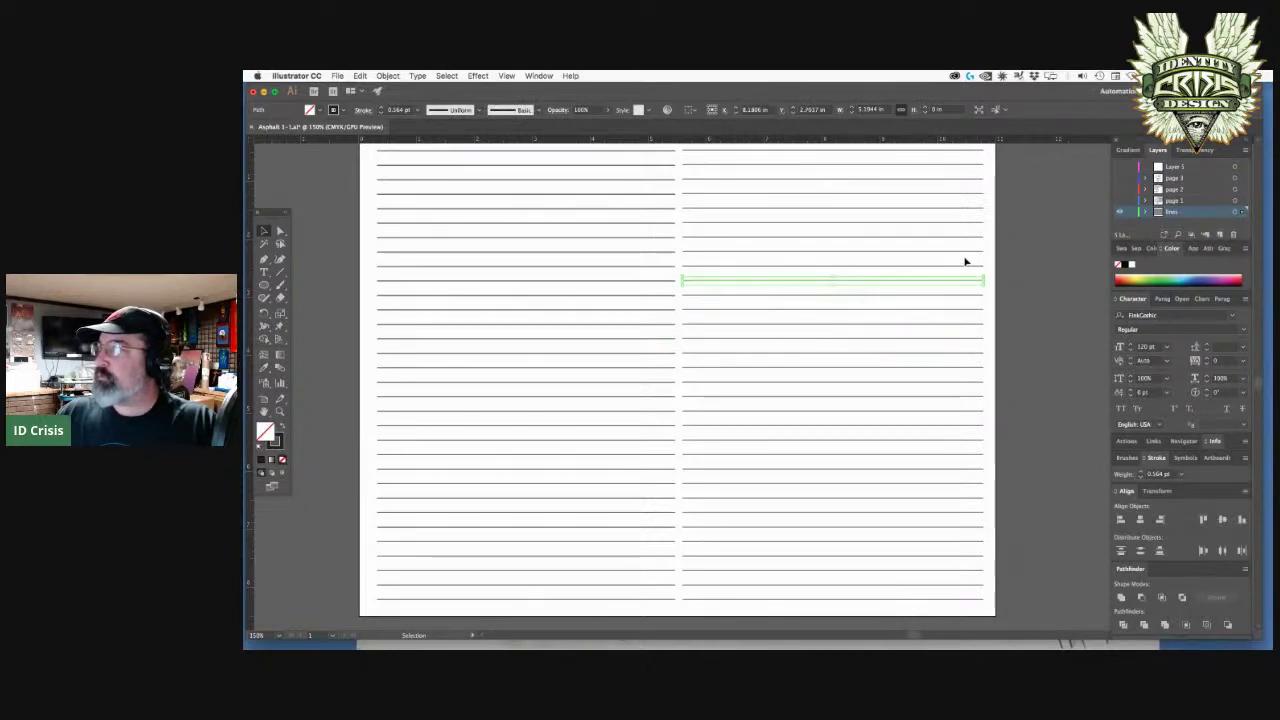
click(966, 264)
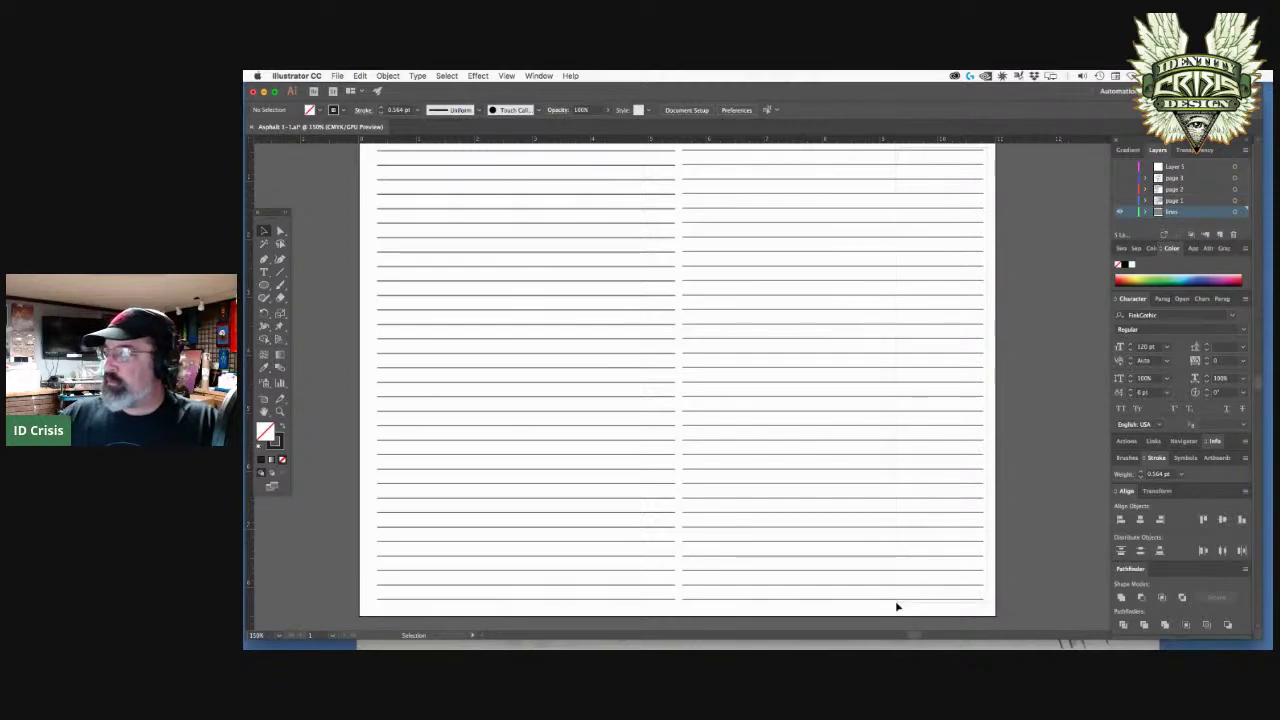
- Delete the left-column rules so only the right column remains, and show page 1
key(super+a)
key(Delete)
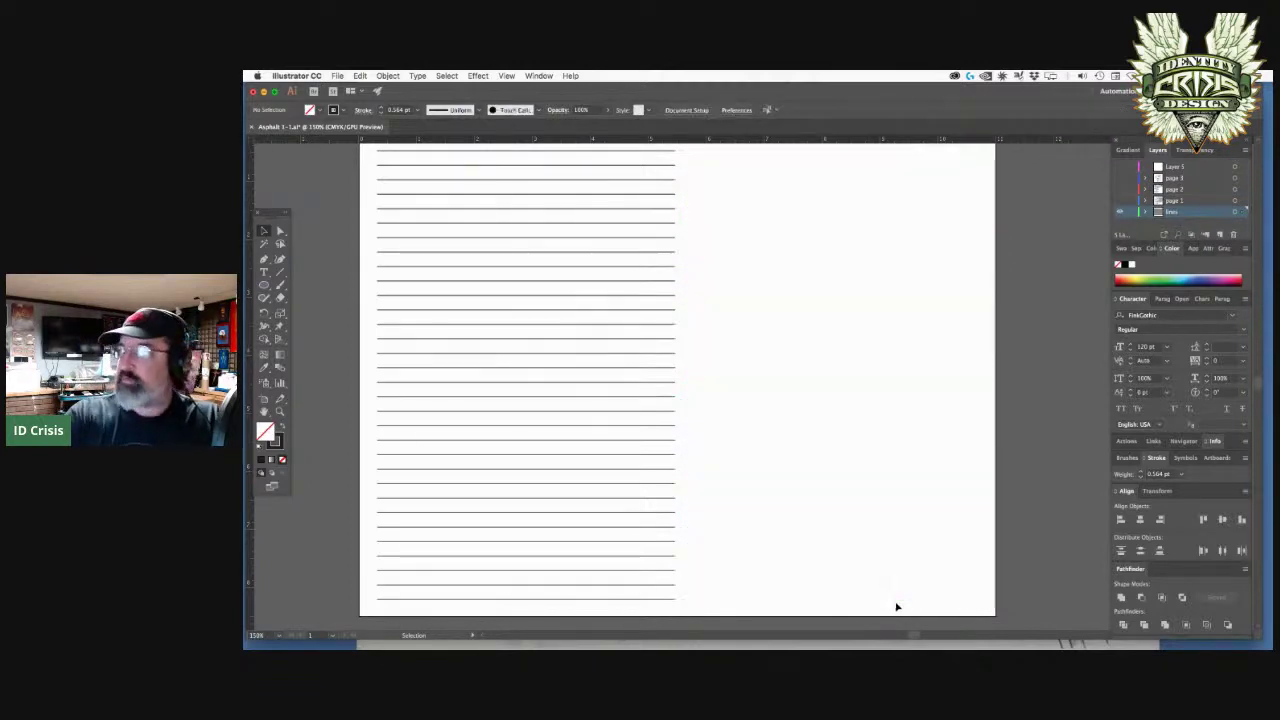
click(603, 427)
key(a)
key(ctrl+z)
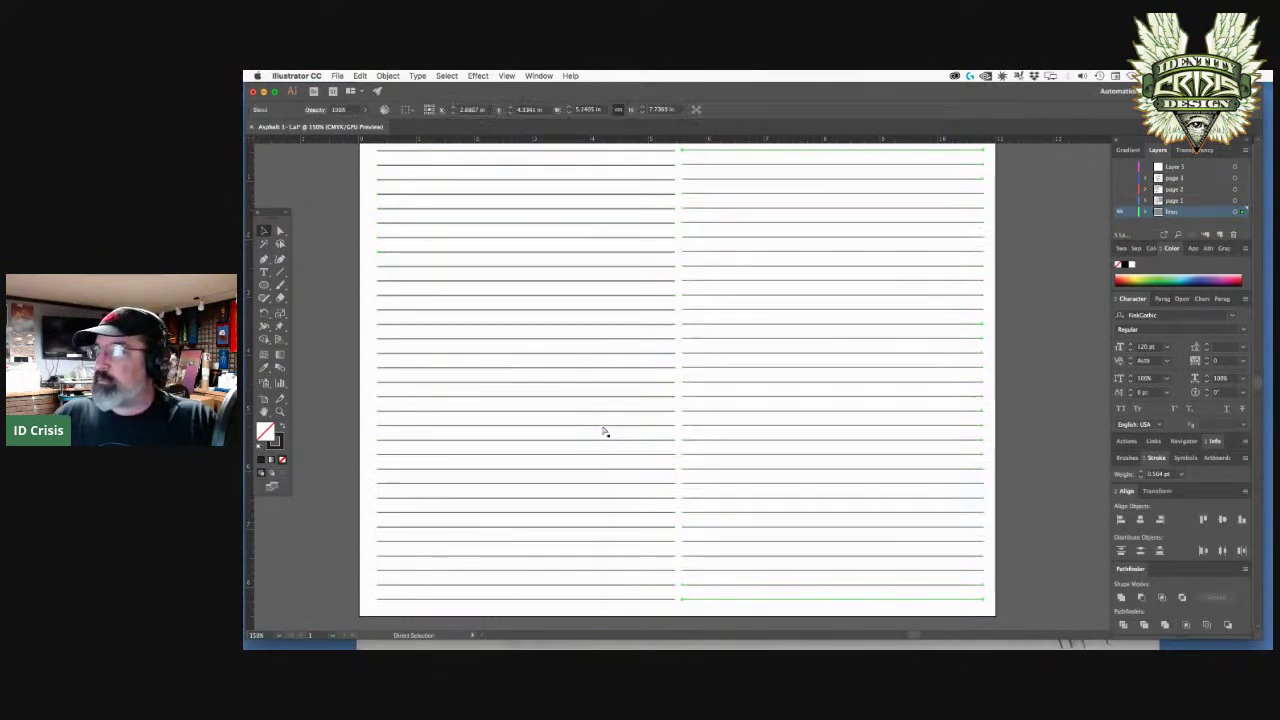
key(ctrl+shift+z)
key(ctrl+z)
key(v)
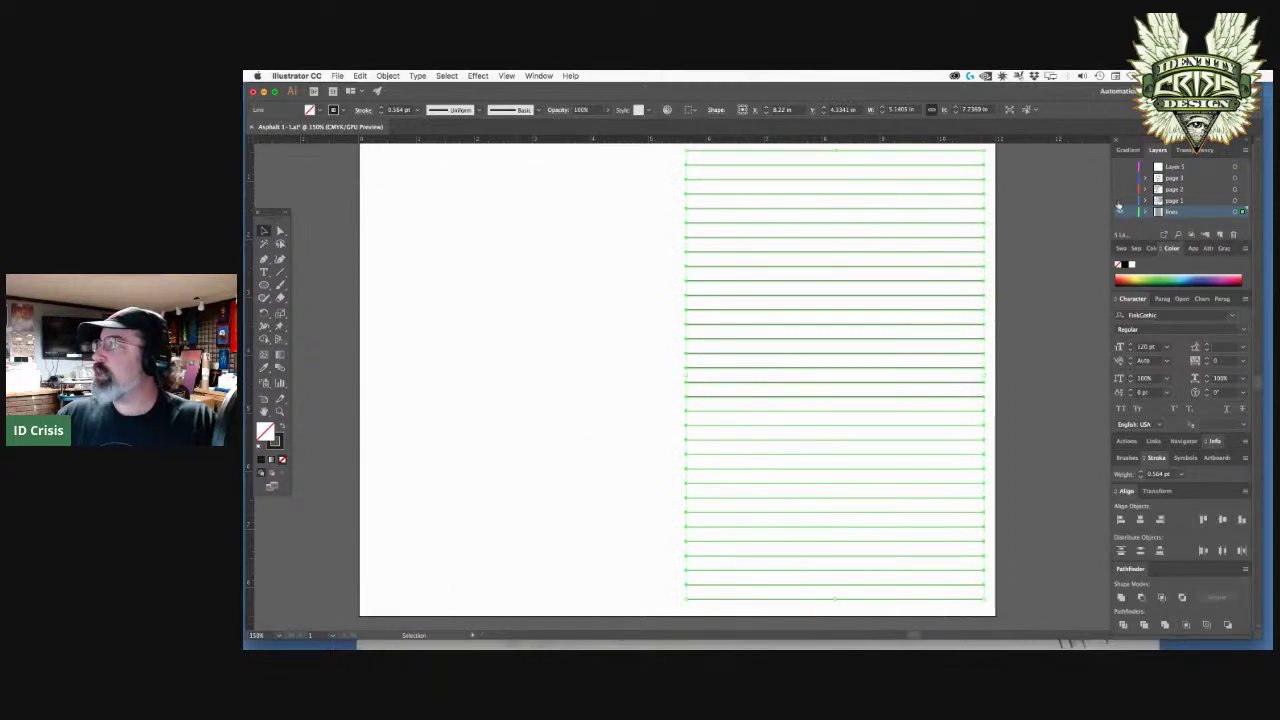
click(1120, 200)
- Scroll back to the page top and select the 'SATURDAY 4A.M. AFTER CLOSING' caption
scroll(817, 300, up, 3)
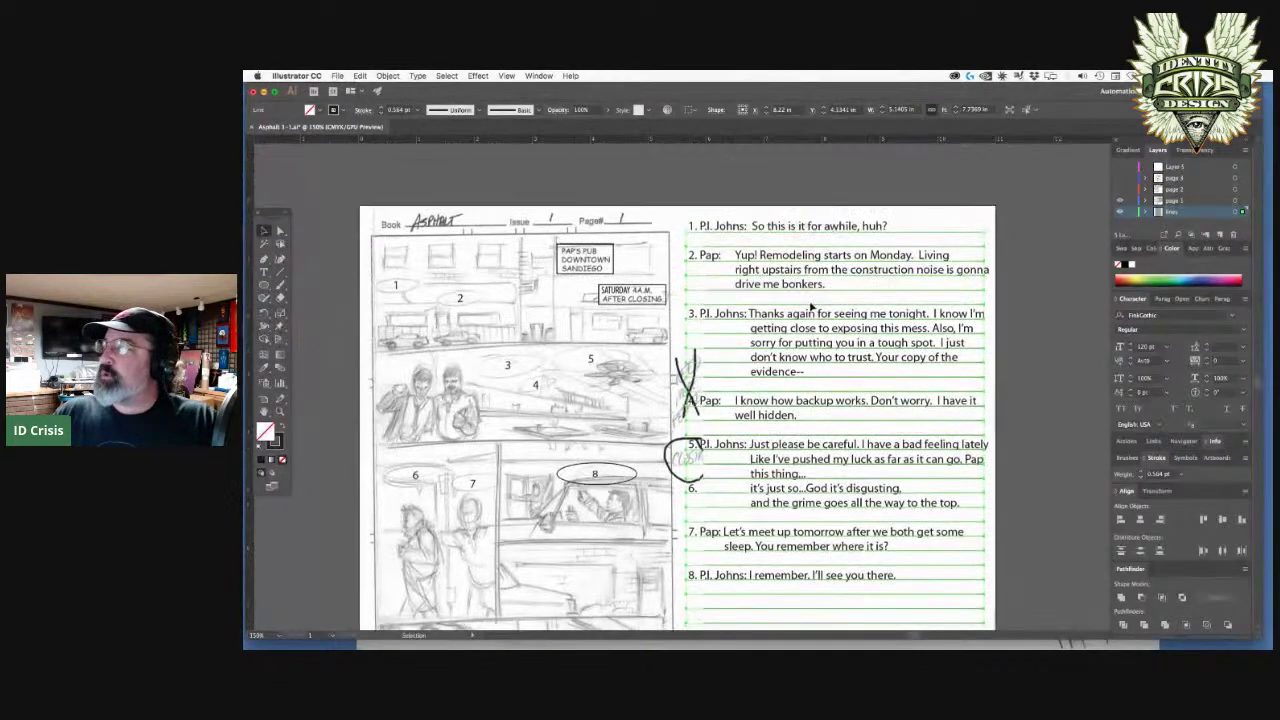
scroll(820, 298, down, 1)
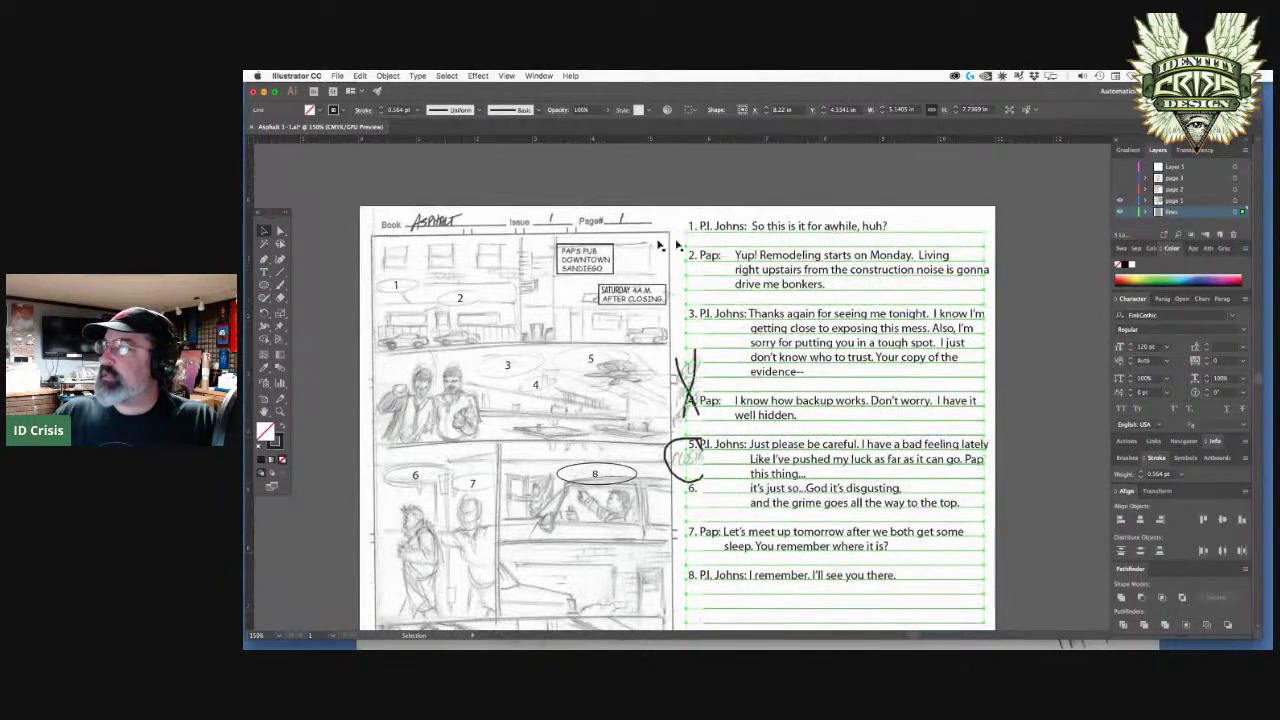
scroll(566, 290, down, 1)
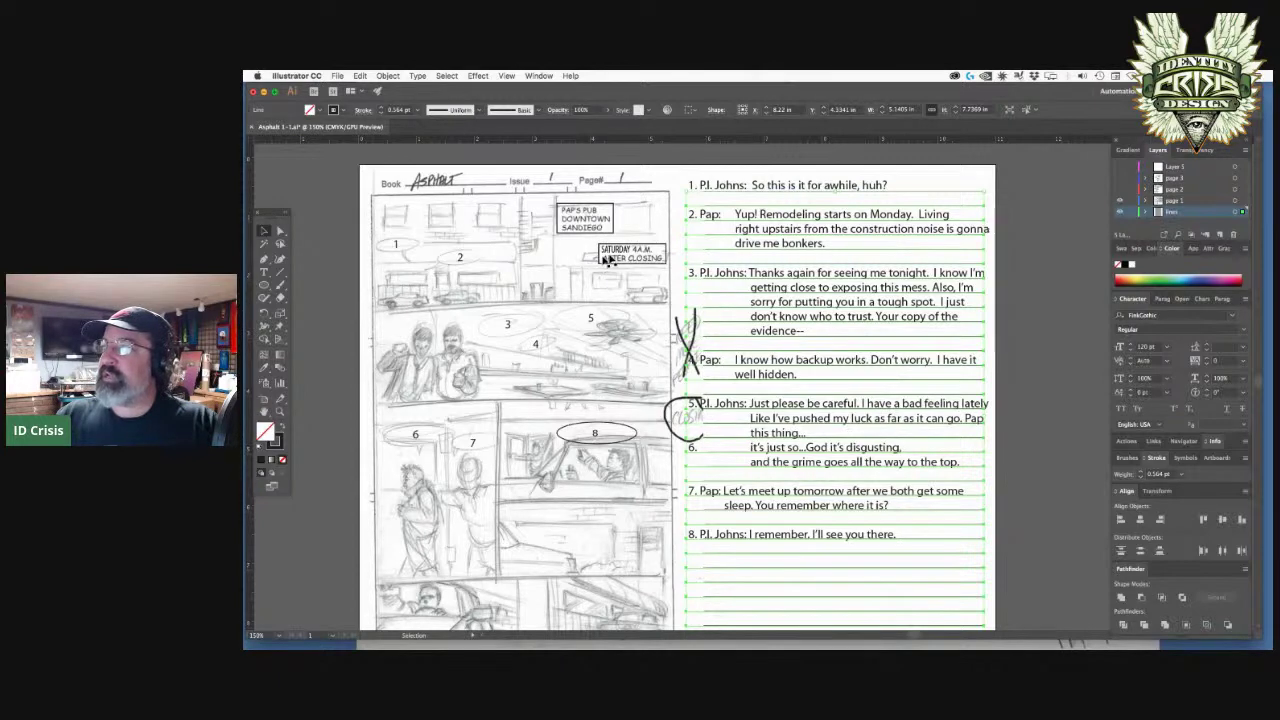
click(607, 258)
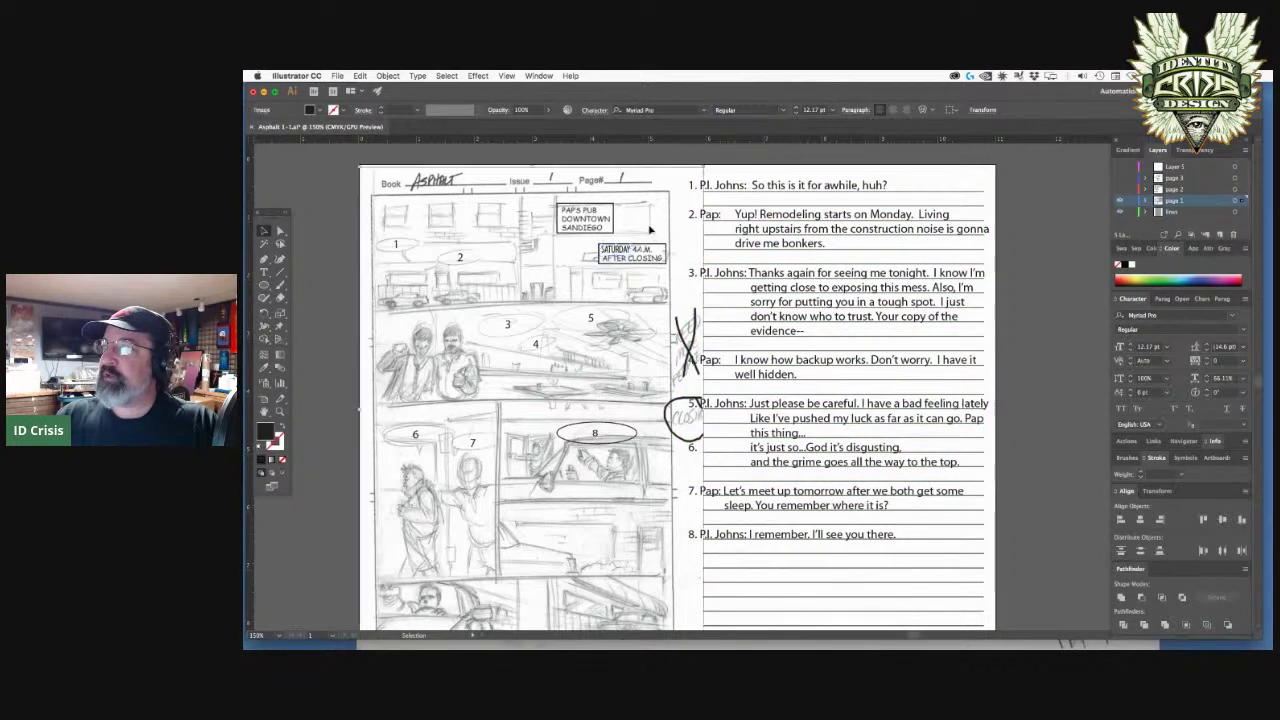
click(649, 230)
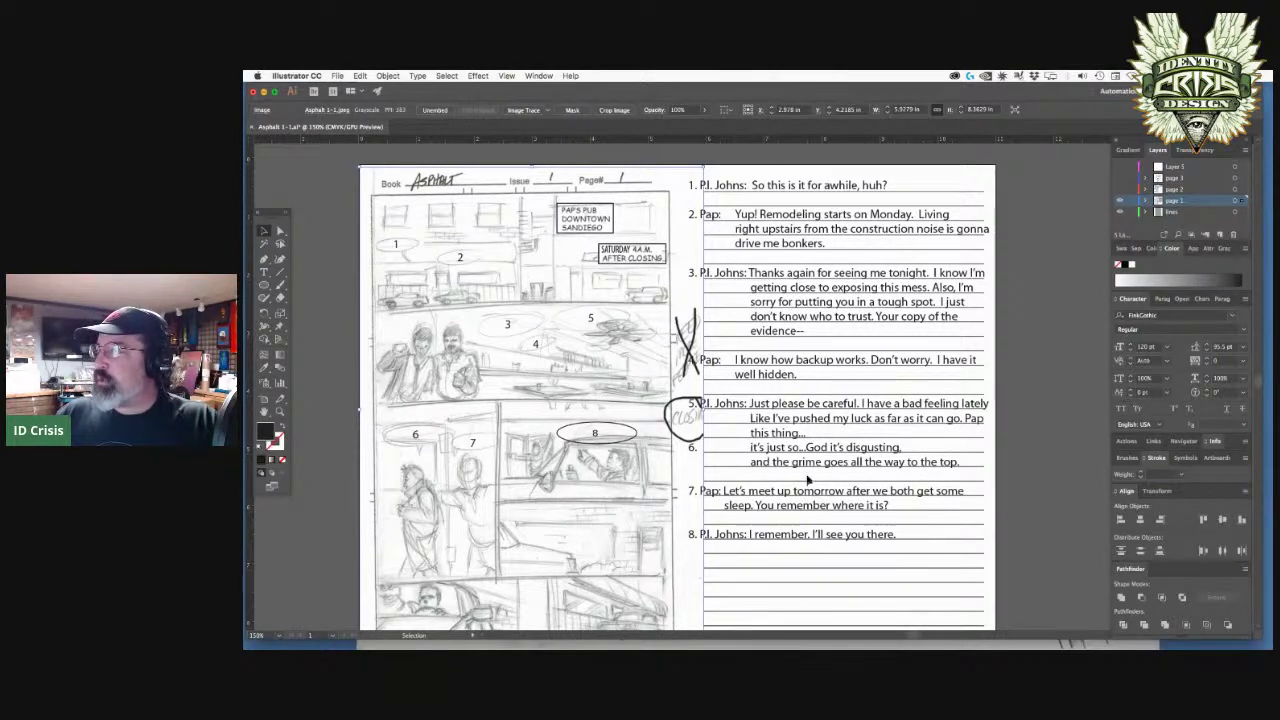
click(808, 465)
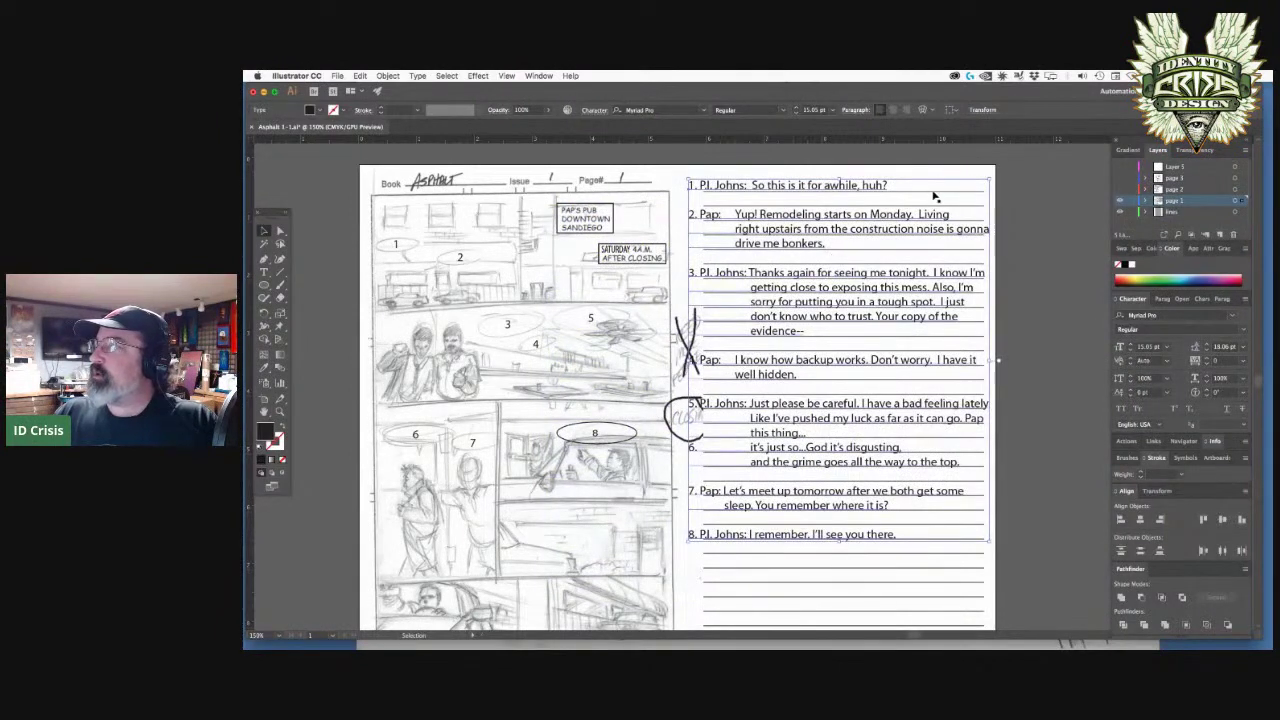
click(935, 198)
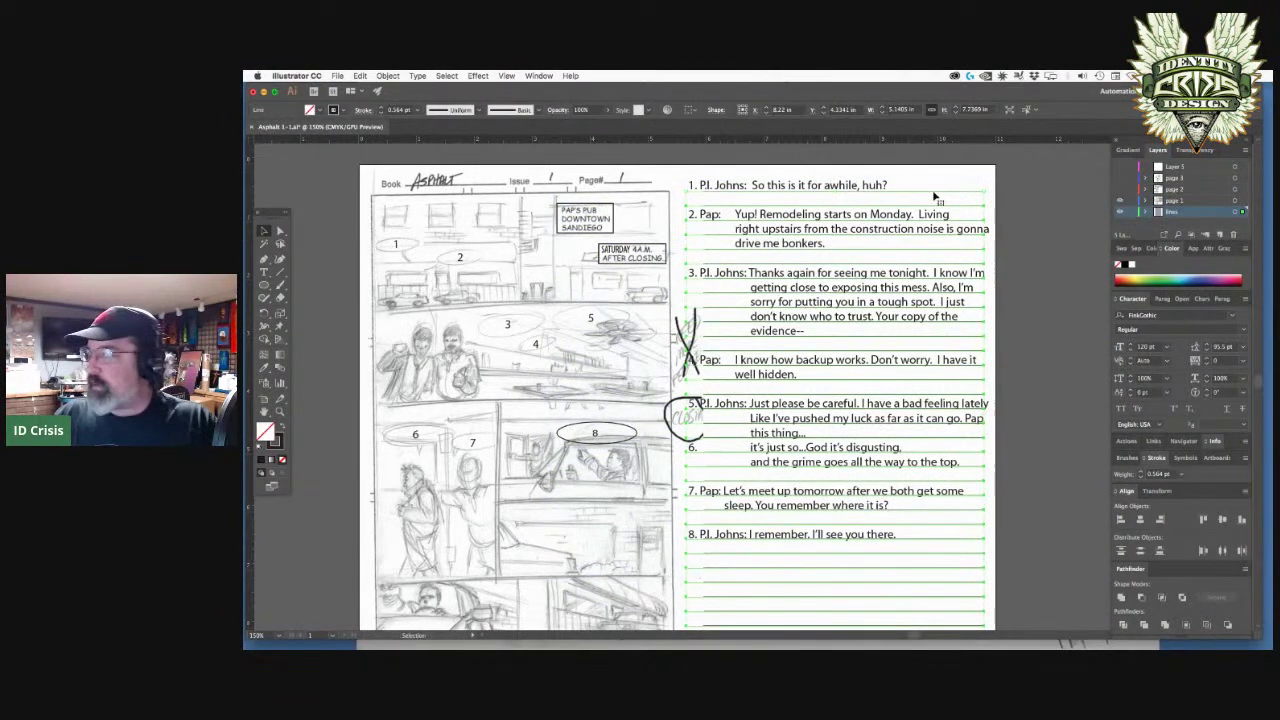
key(a)
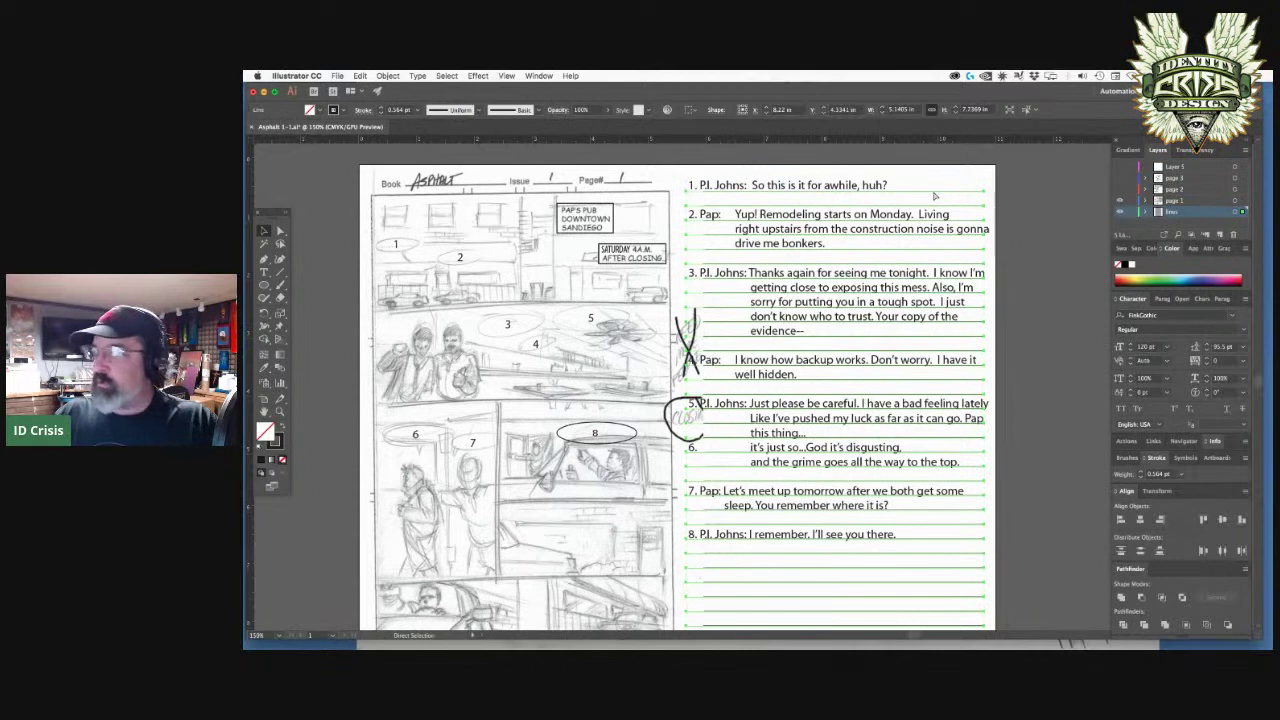
key(v)
key(a)
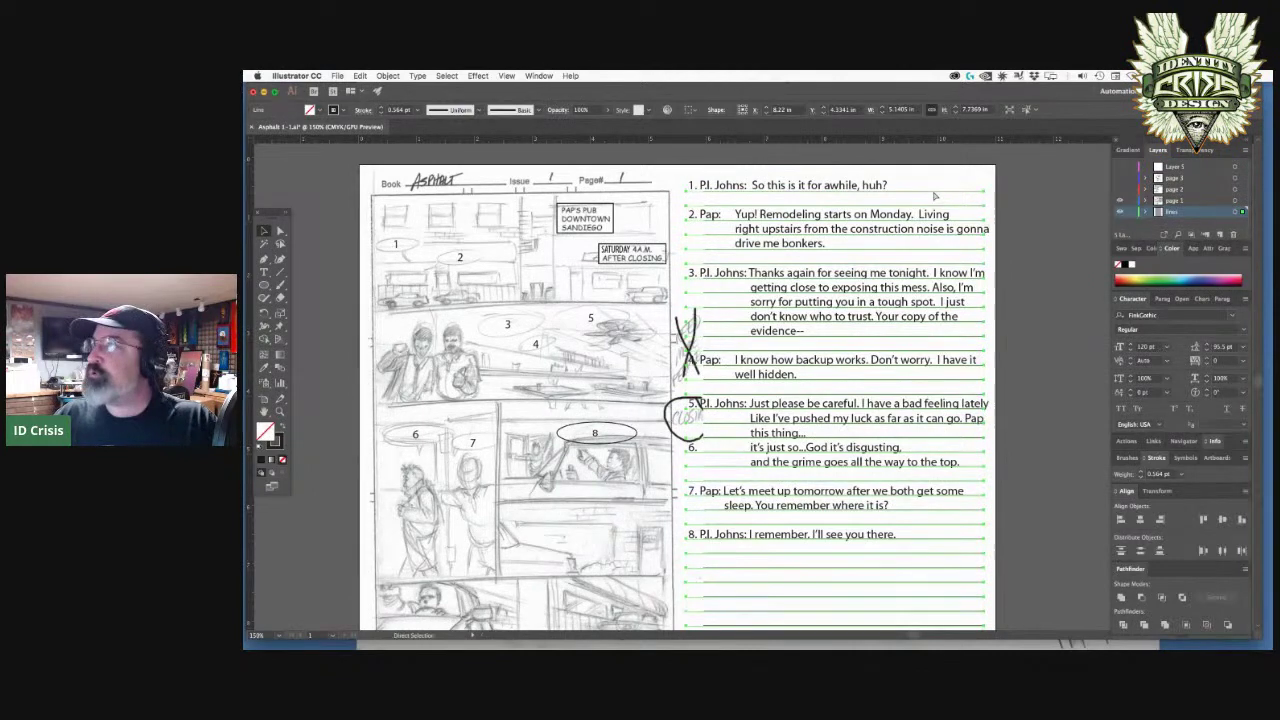
key(ctrl+shift+a)
key(v)
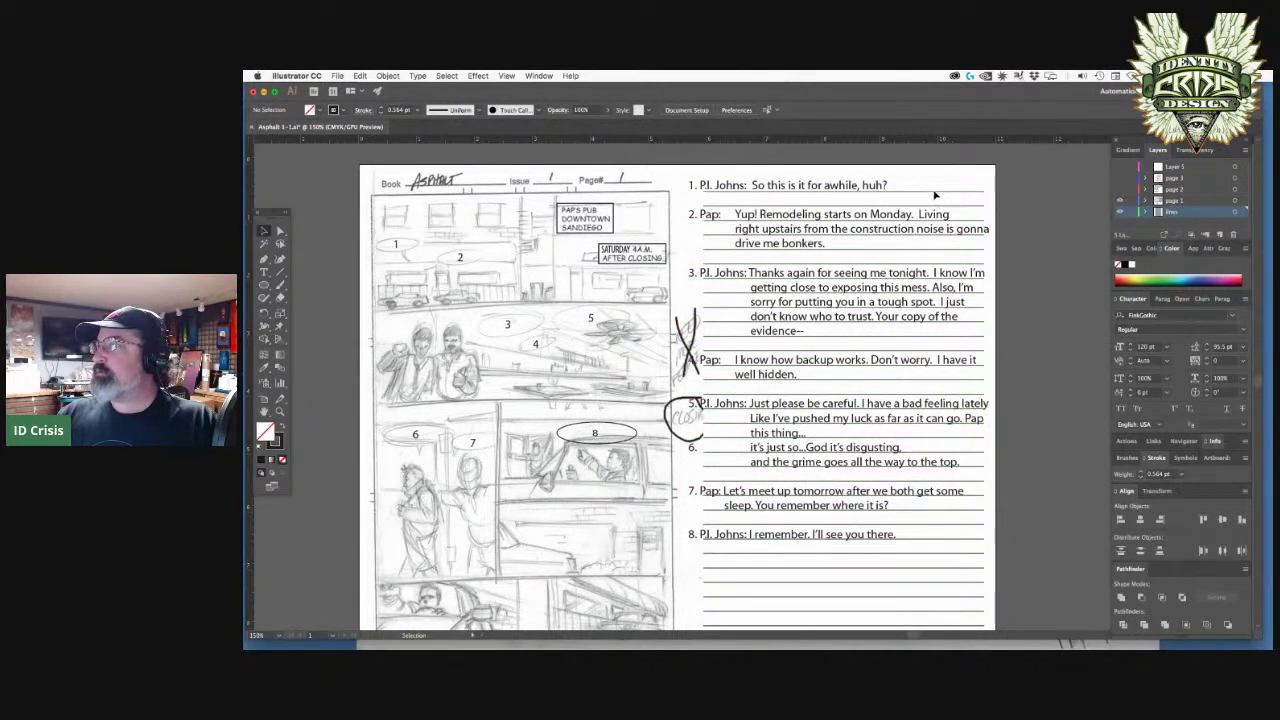
click(870, 186)
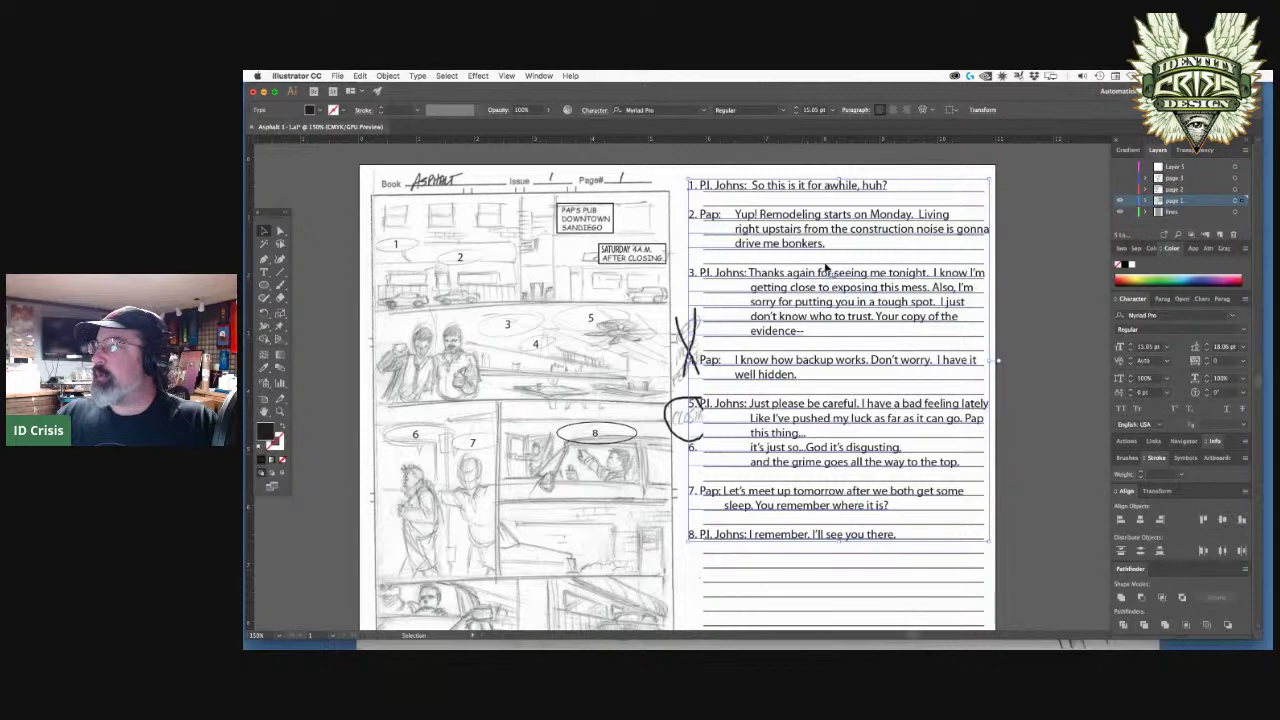
click(902, 197)
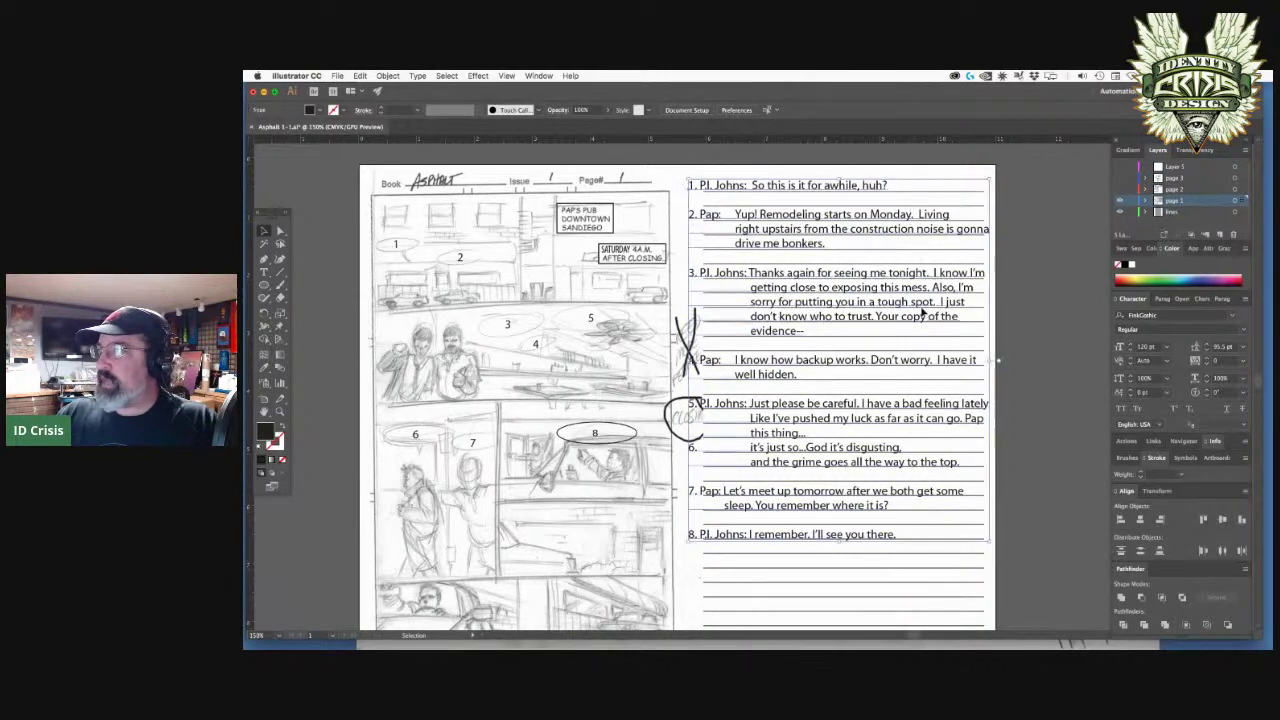
click(1020, 270)
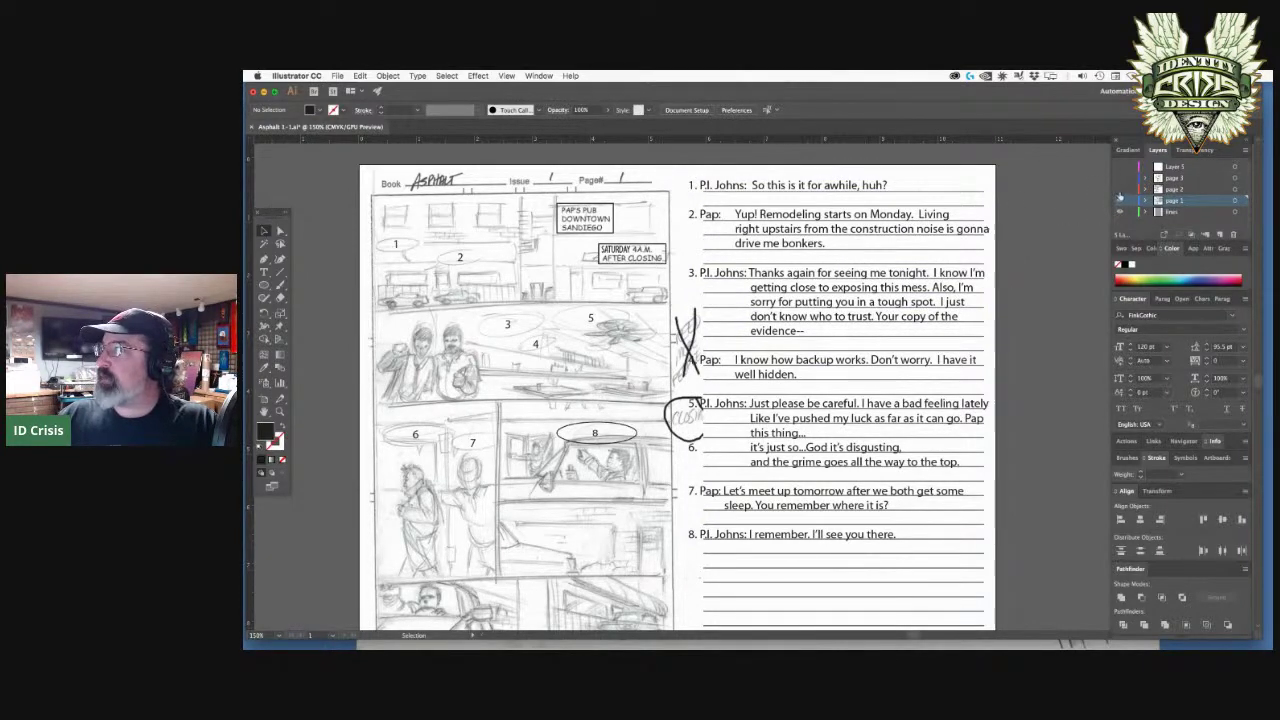
click(1120, 189)
click(1120, 177)
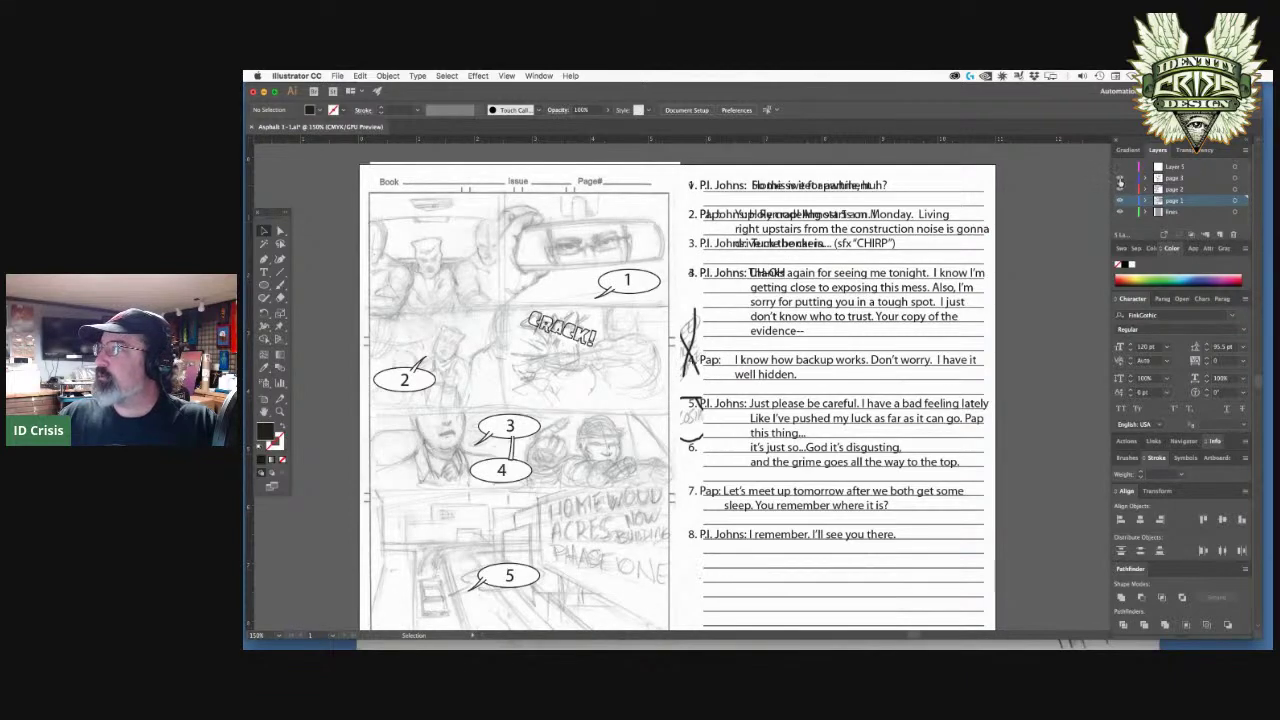
click(1120, 177)
click(1120, 189)
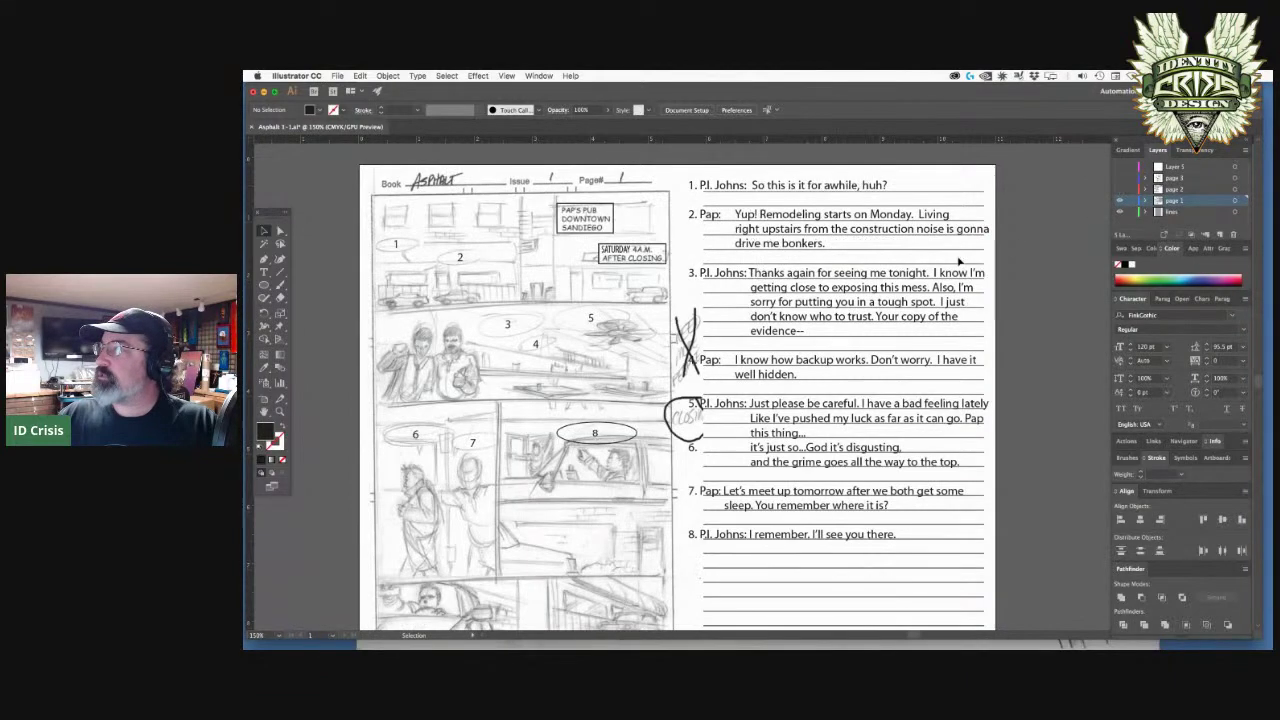
click(826, 218)
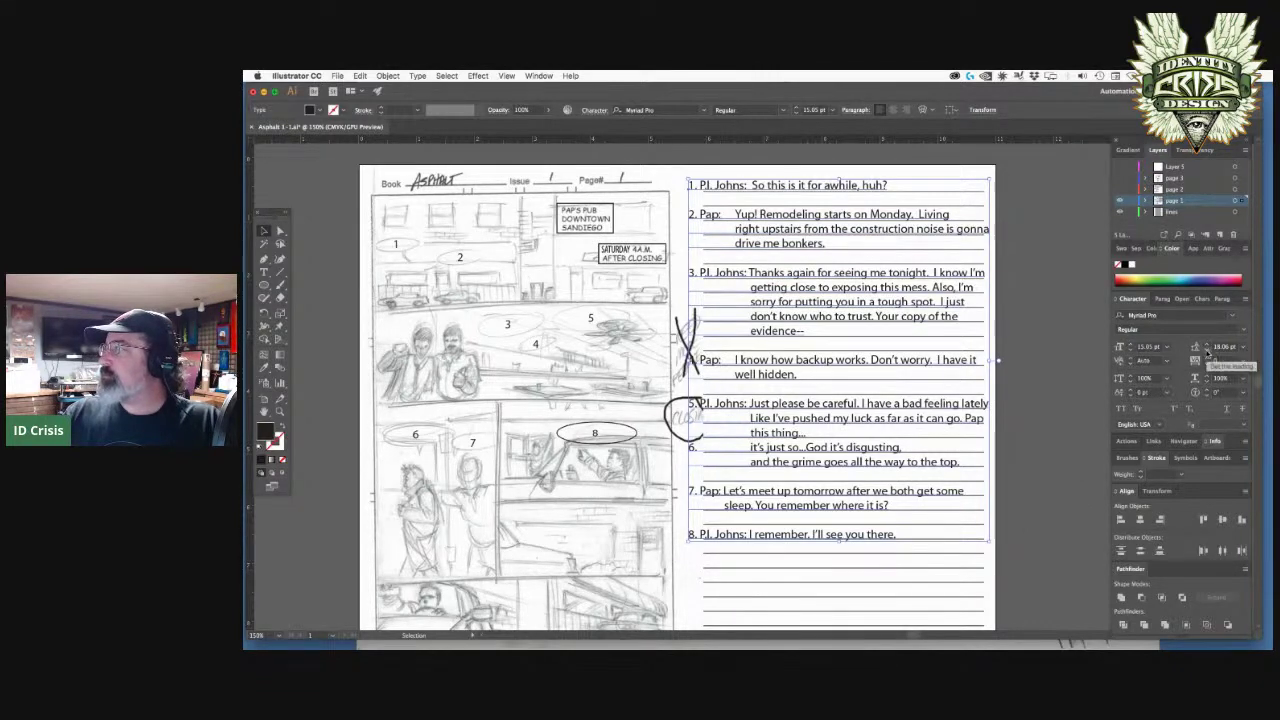
- Give the dialogue script 18 pt leading and a 15 pt font size
click(1245, 299)
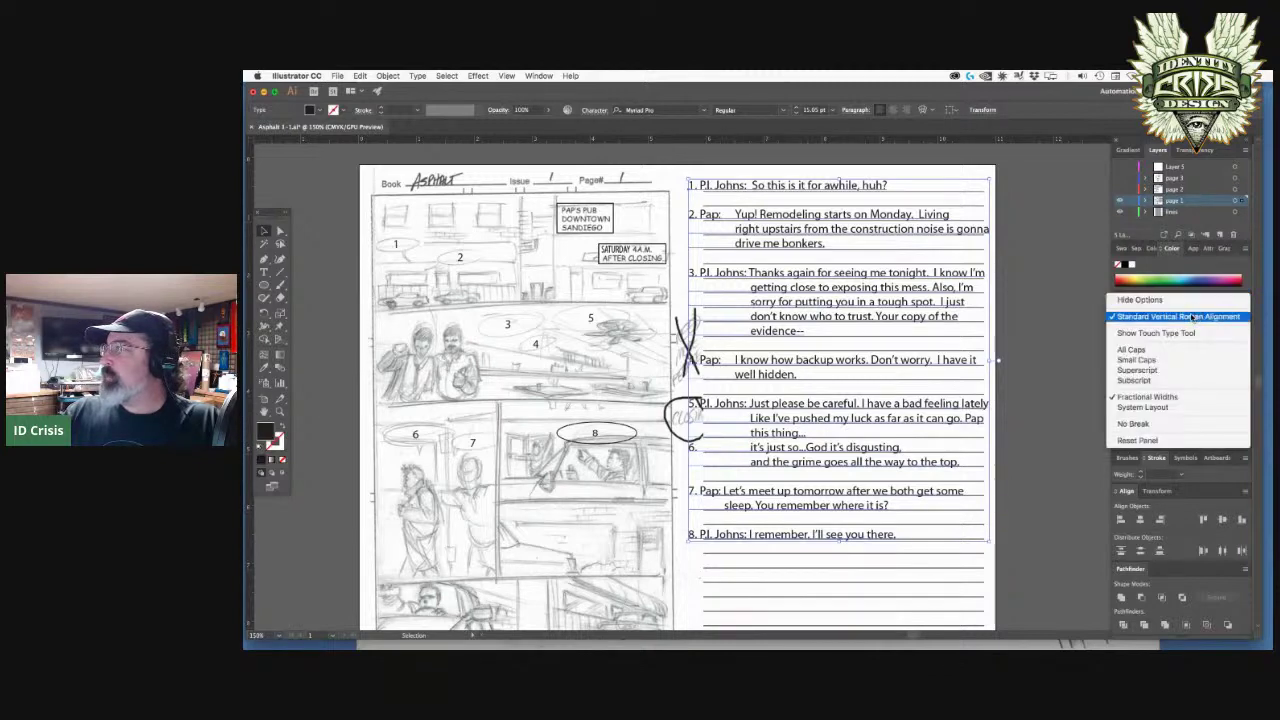
click(1141, 301)
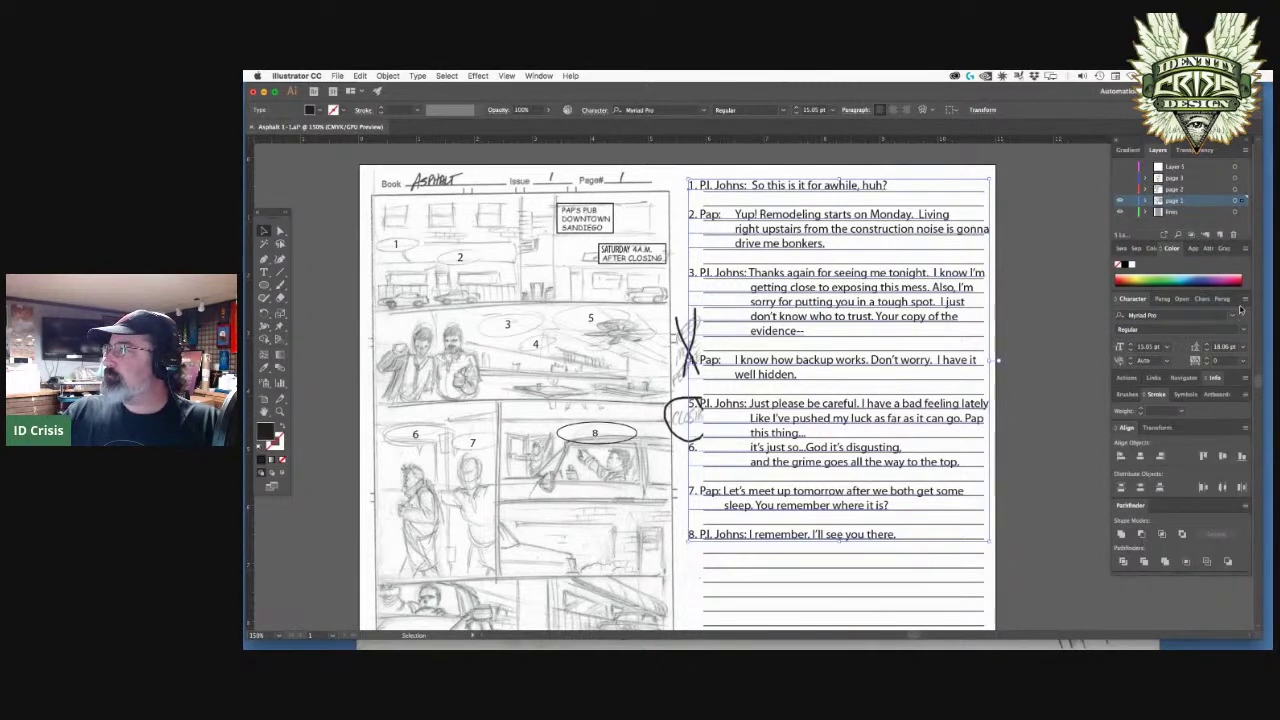
click(1245, 300)
click(1178, 301)
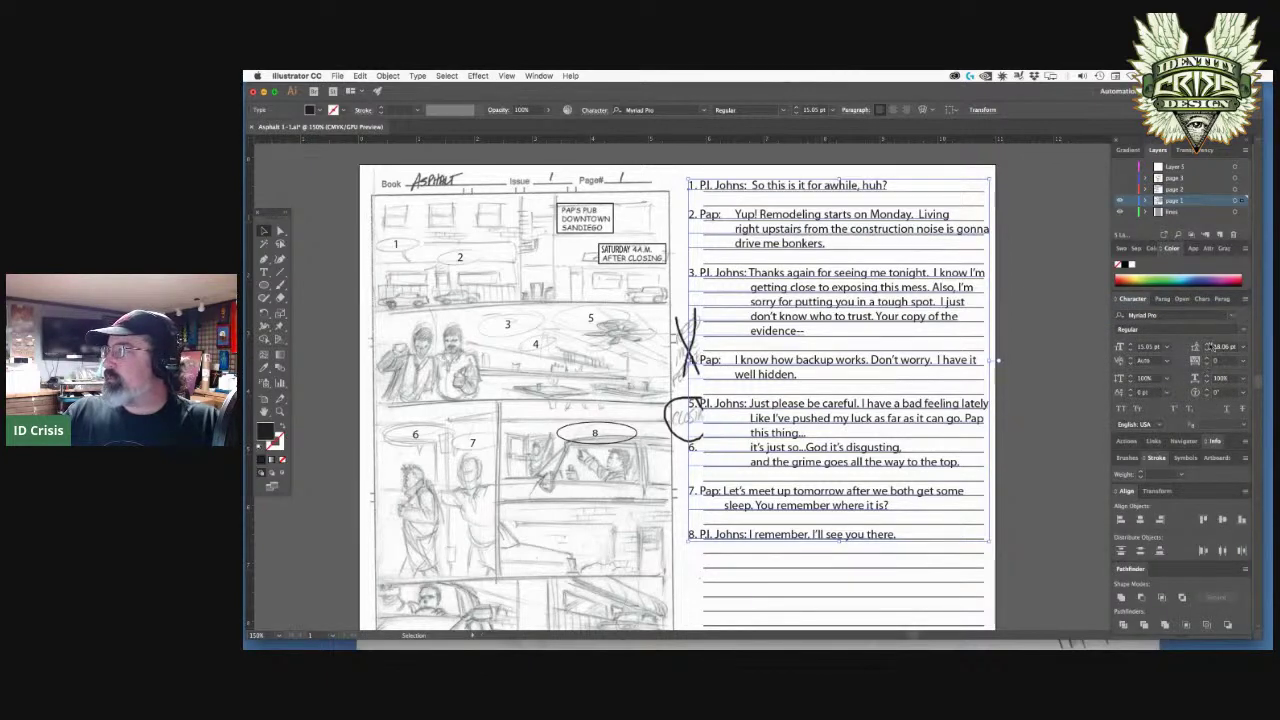
click(1245, 299)
click(1160, 306)
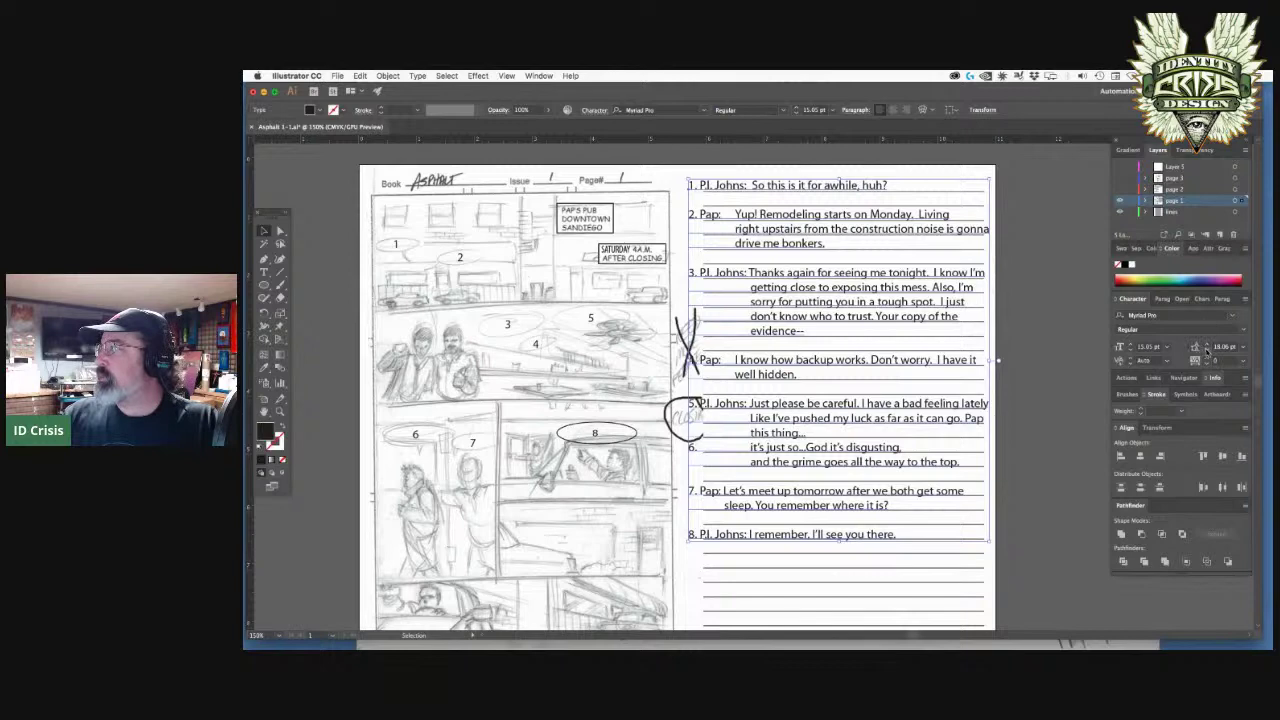
click(1208, 351)
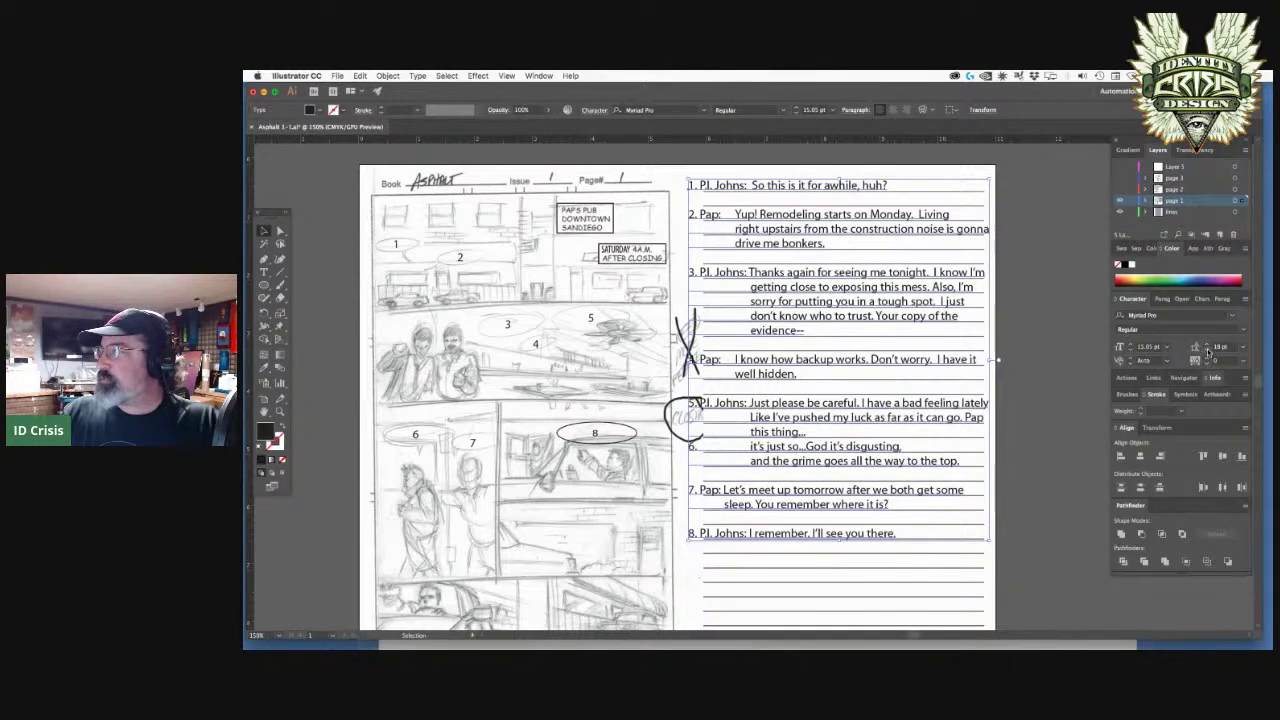
click(887, 548)
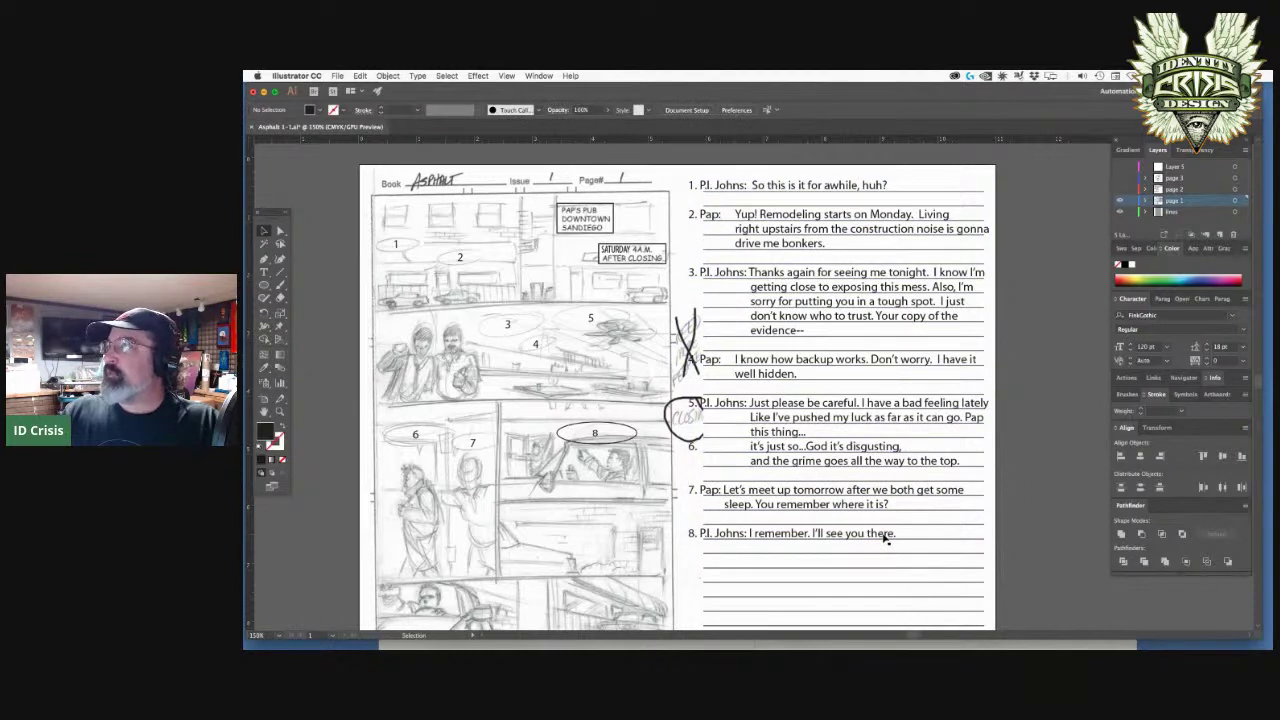
click(884, 537)
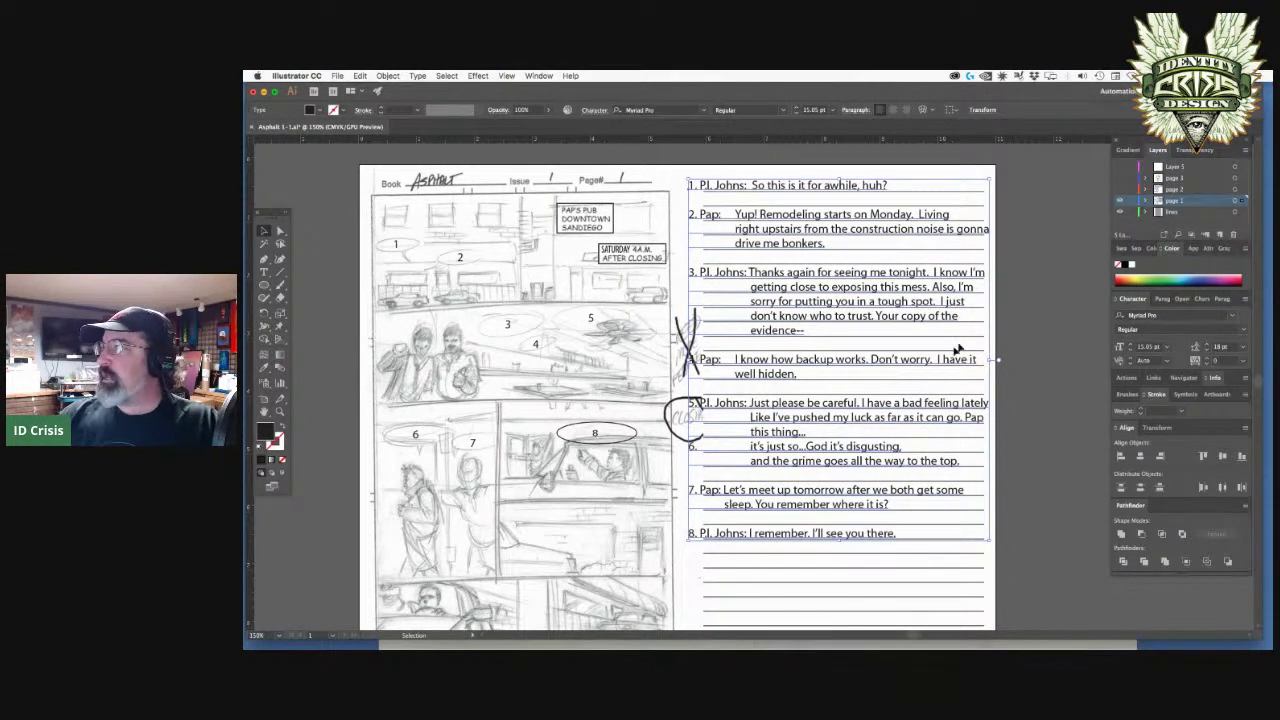
click(1132, 350)
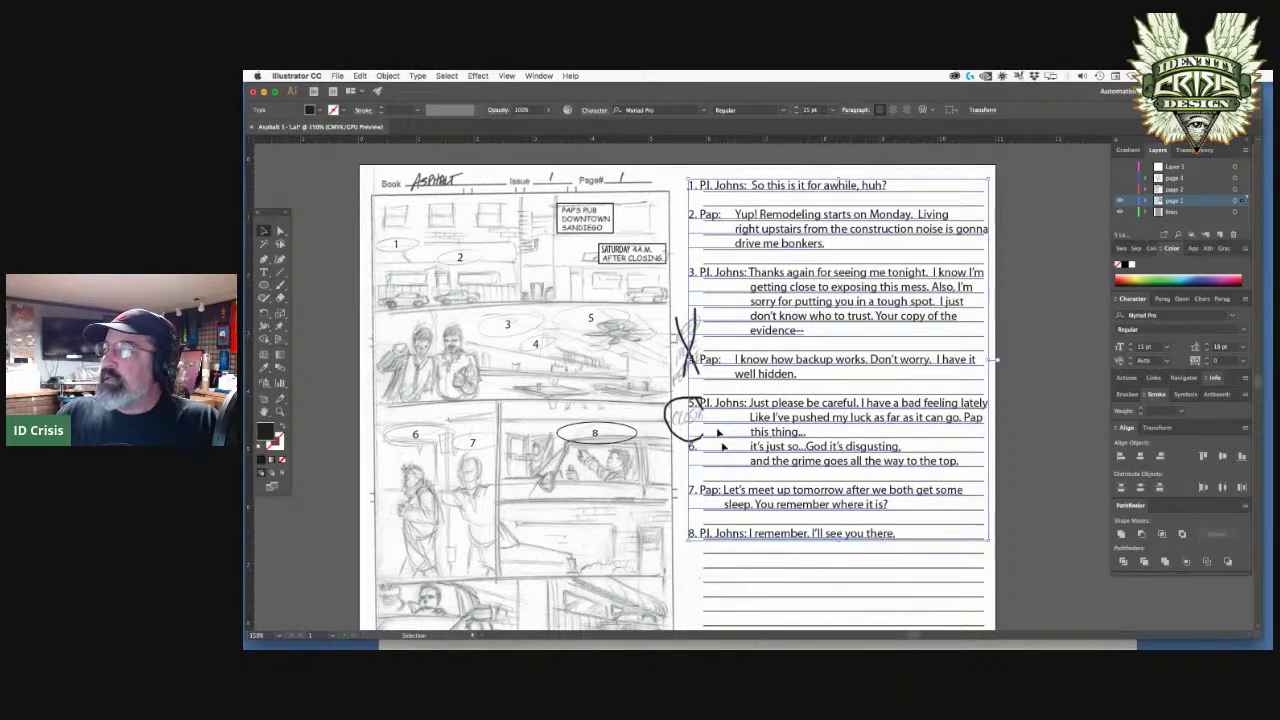
scroll(609, 486, down, 2)
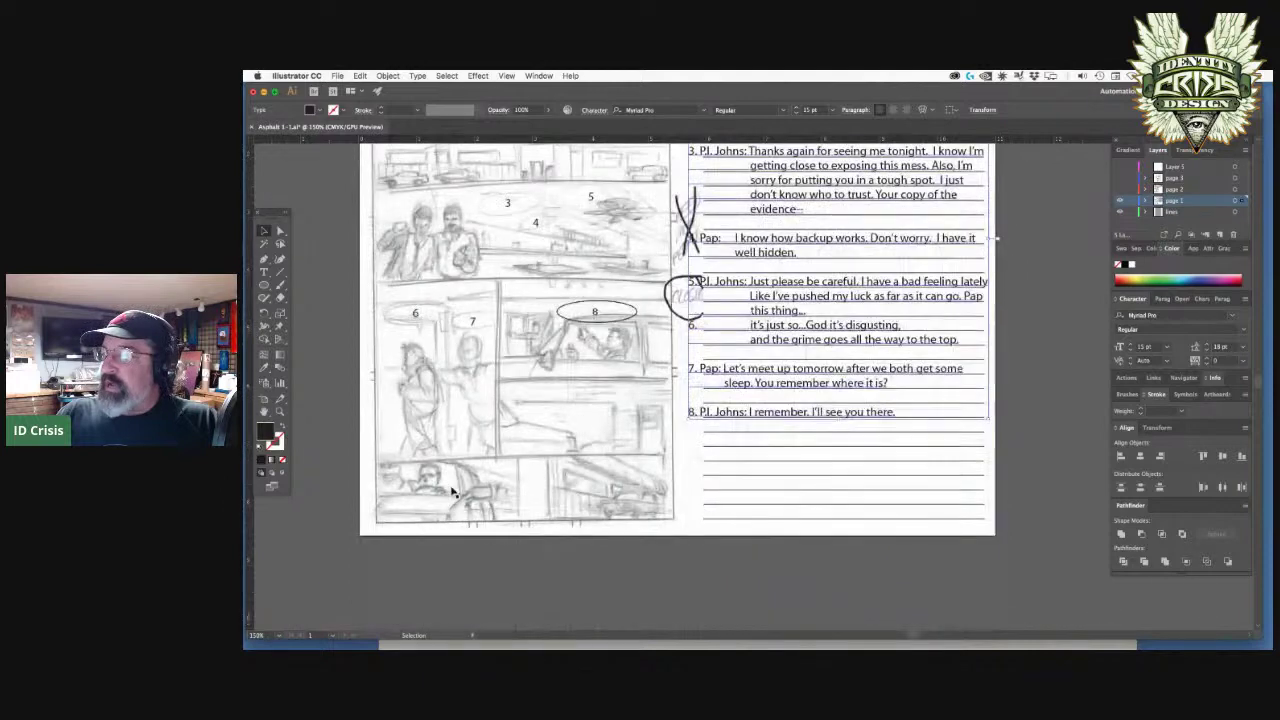
- Show the page 2 layer and hide the page 1 layer in the Layers panel
scroll(470, 500, up, 2)
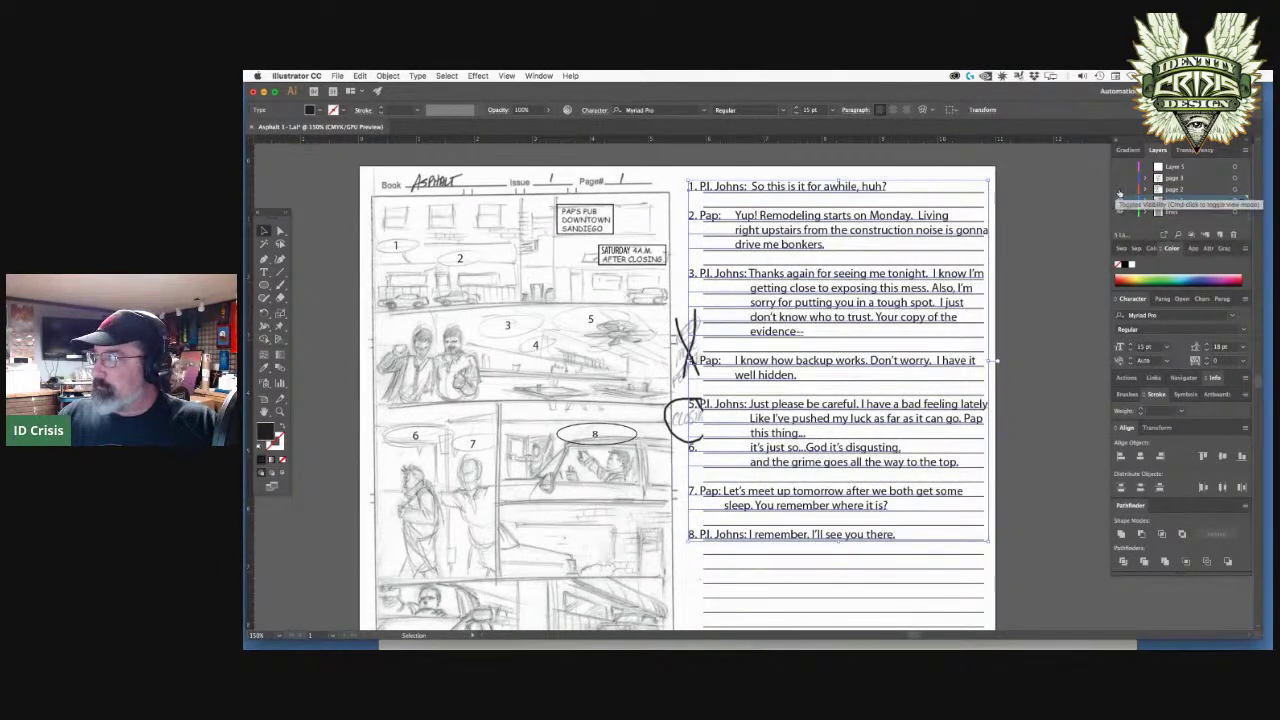
click(1120, 190)
click(1120, 201)
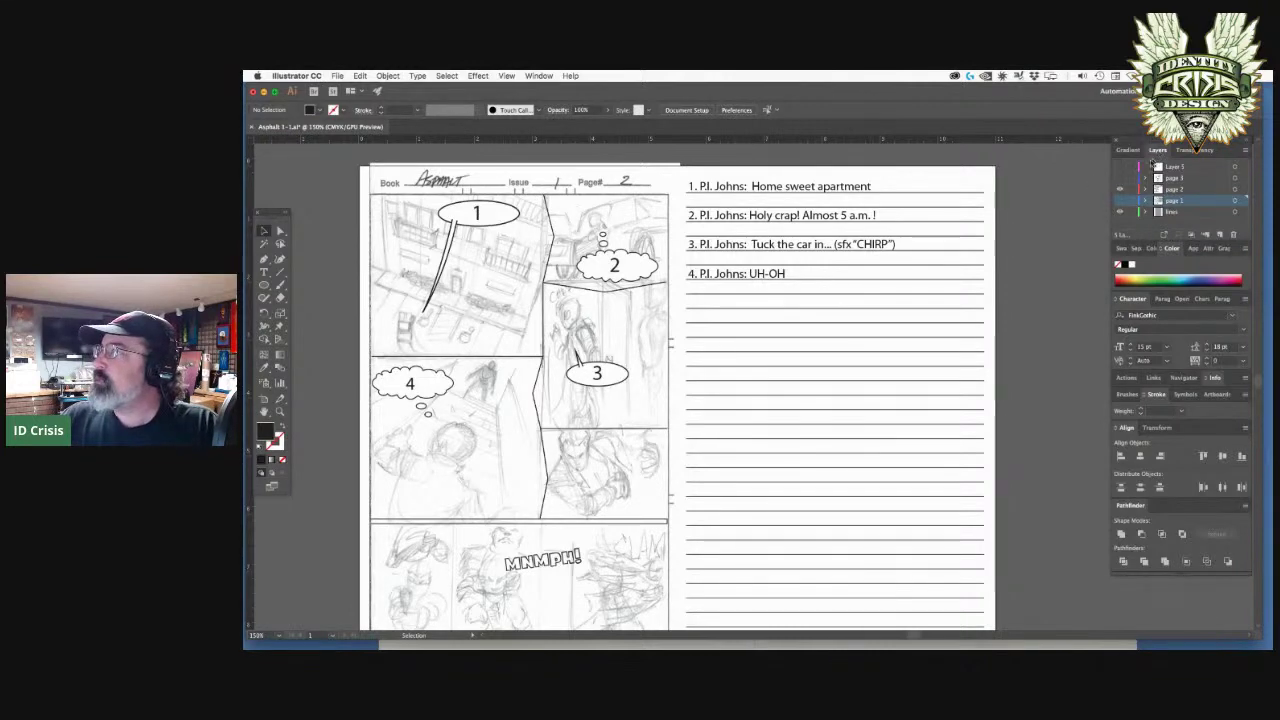
- Toggle the page 3 and page 2 layers' visibility and delete a stray empty text object
click(1120, 178)
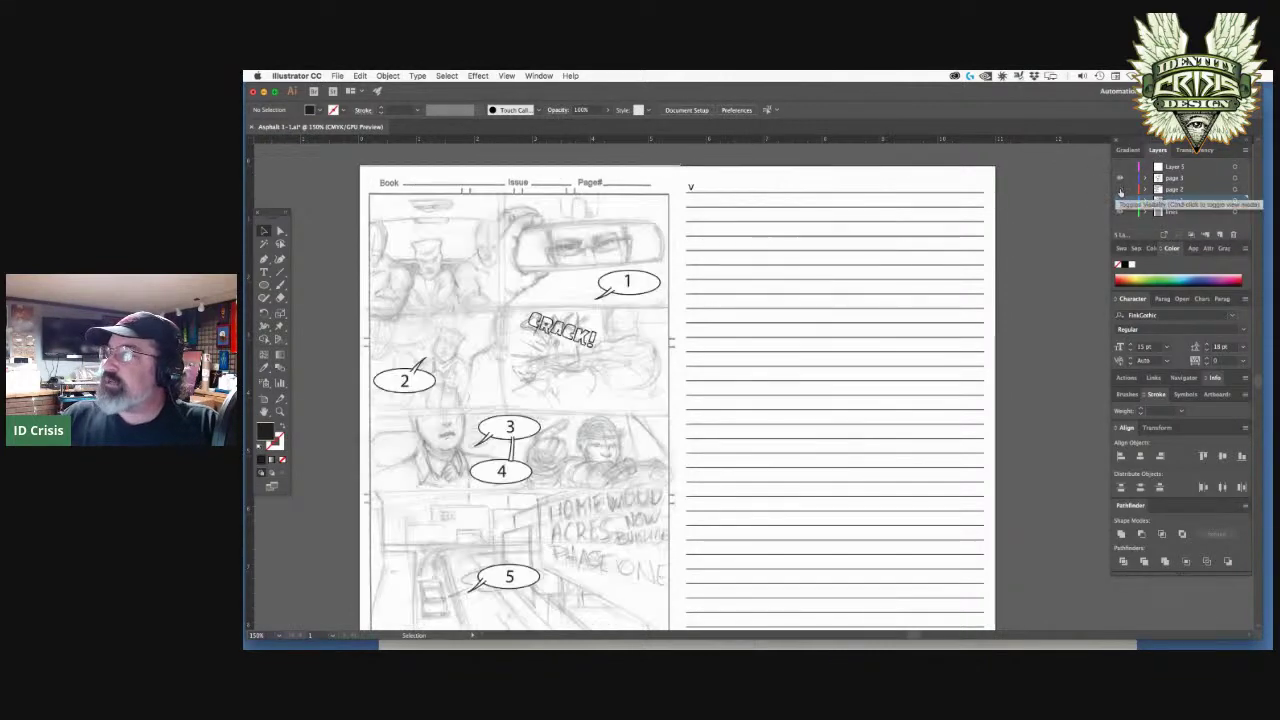
click(1207, 182)
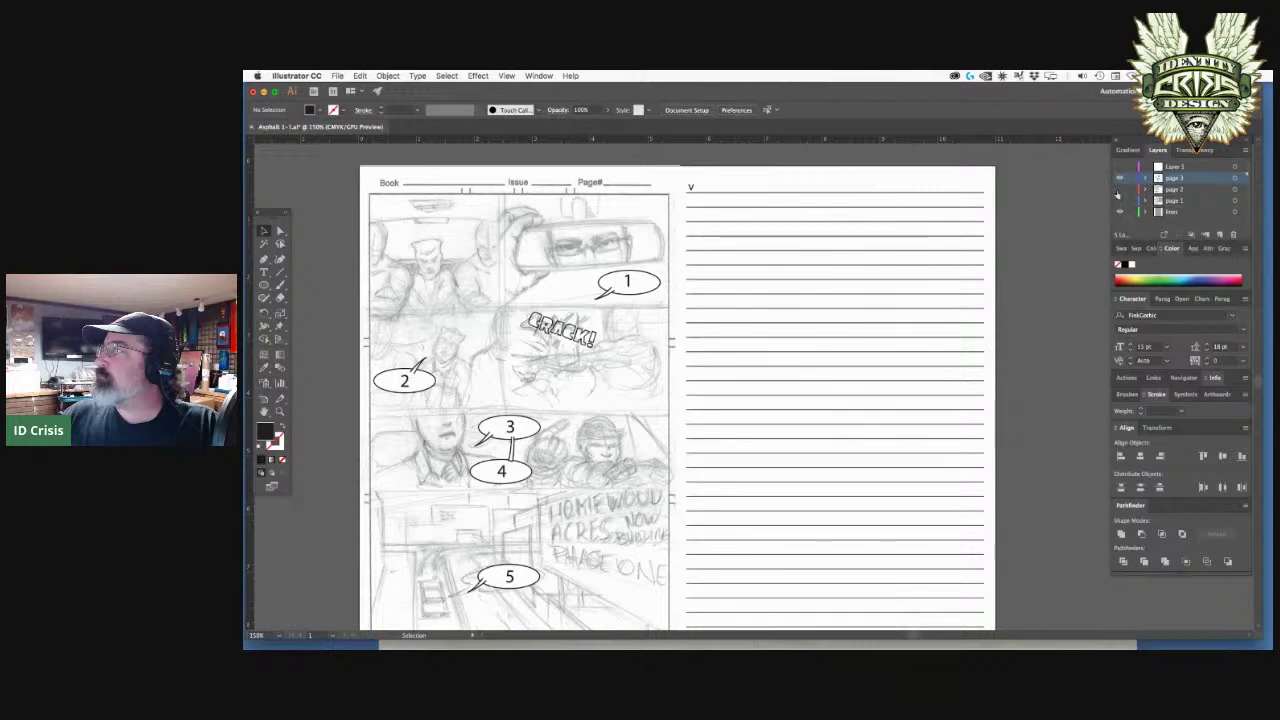
click(1119, 189)
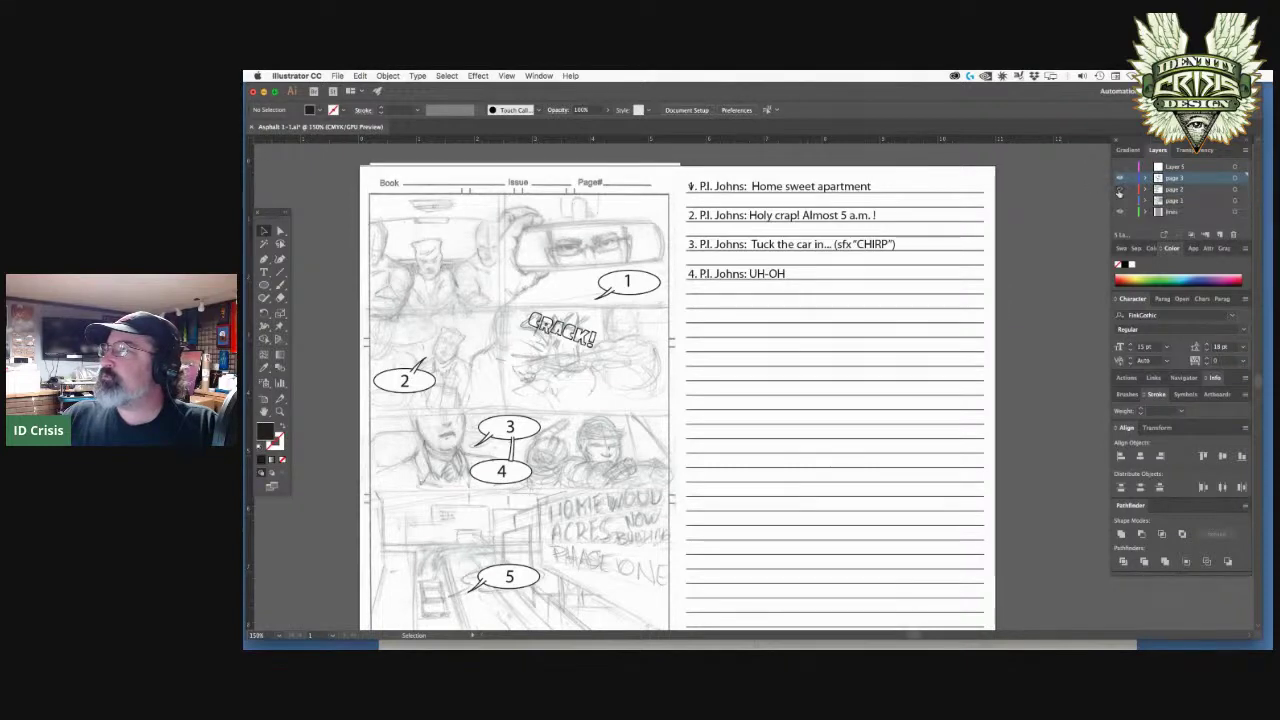
click(1119, 189)
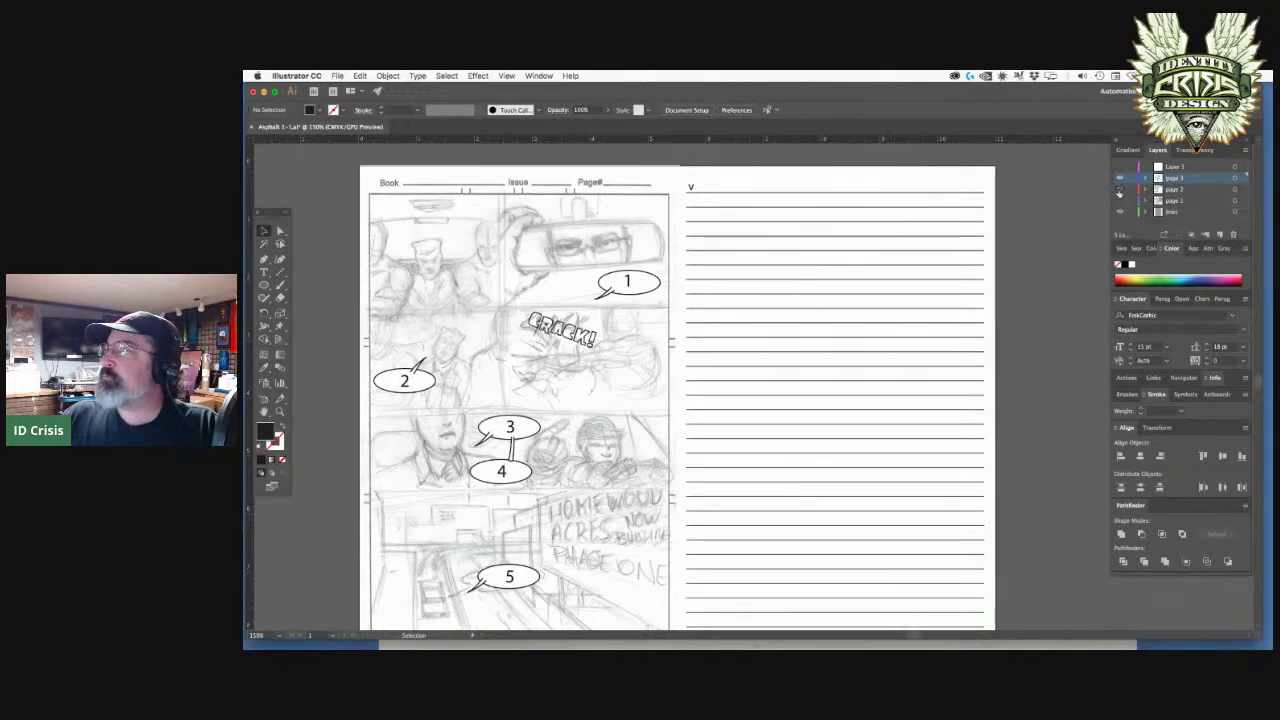
click(690, 188)
key(Escape)
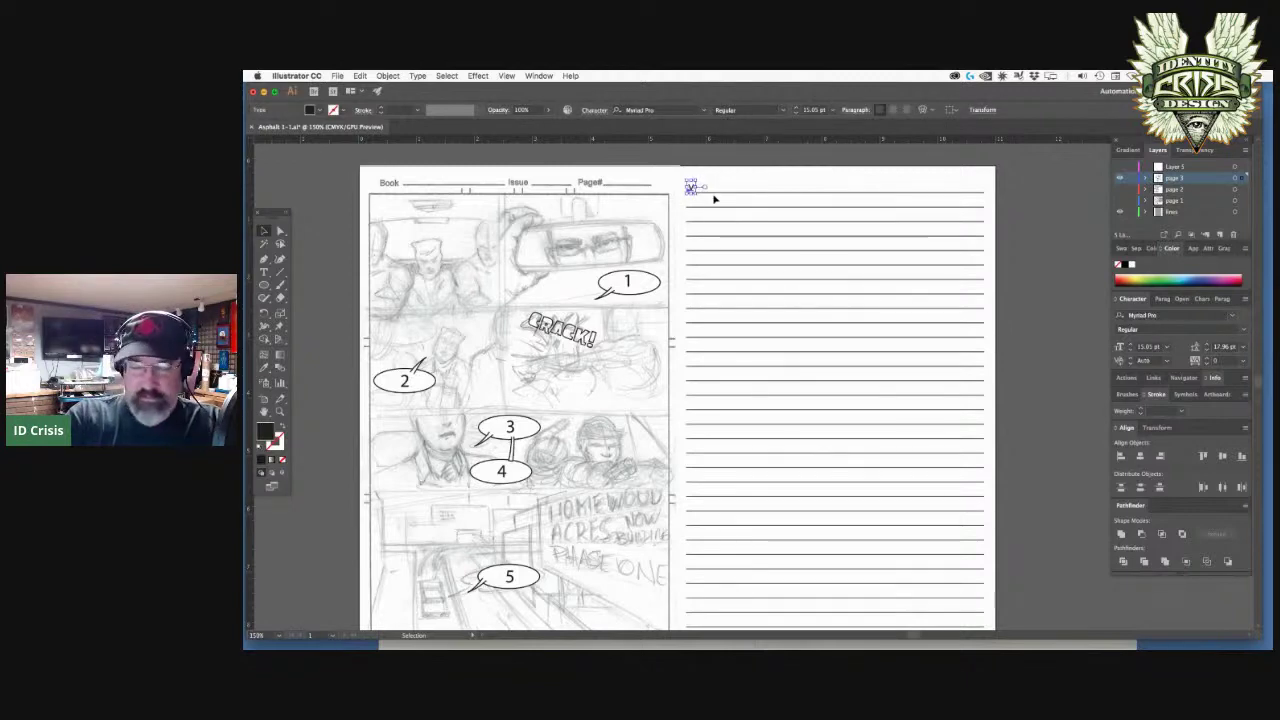
key(BackSpace)
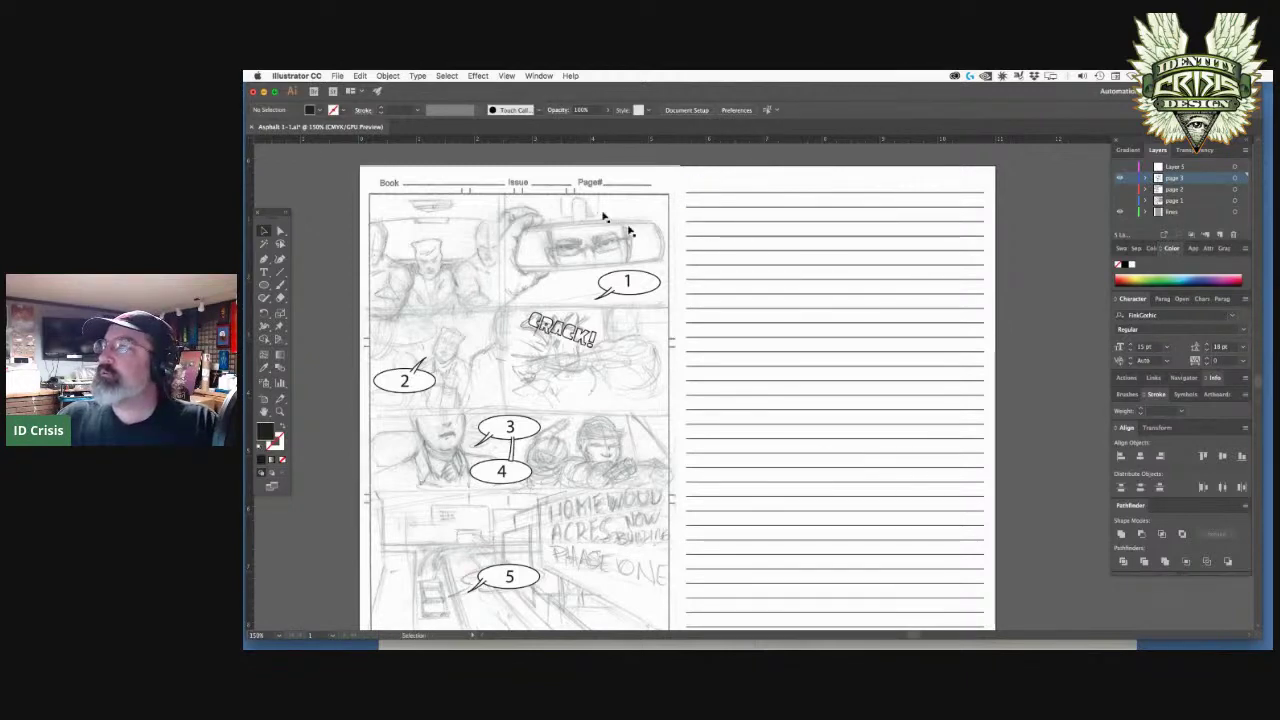
- Revert the document to its last saved version
click(337, 76)
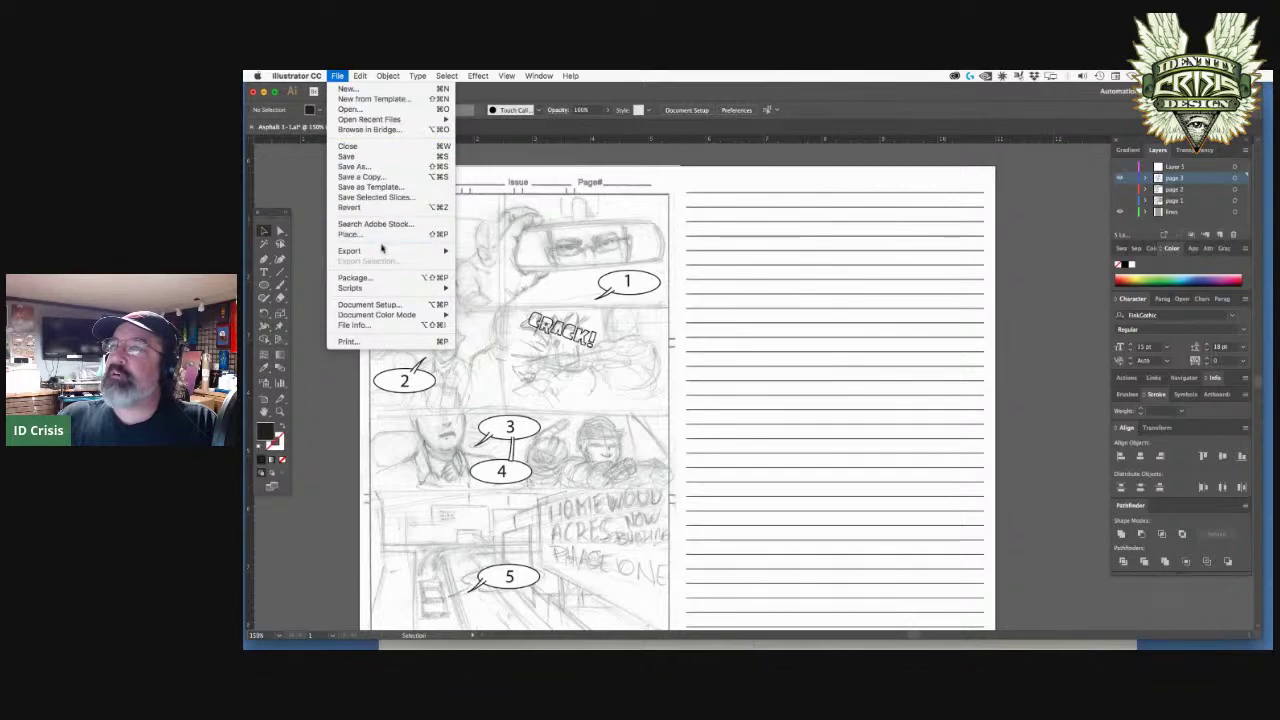
click(370, 207)
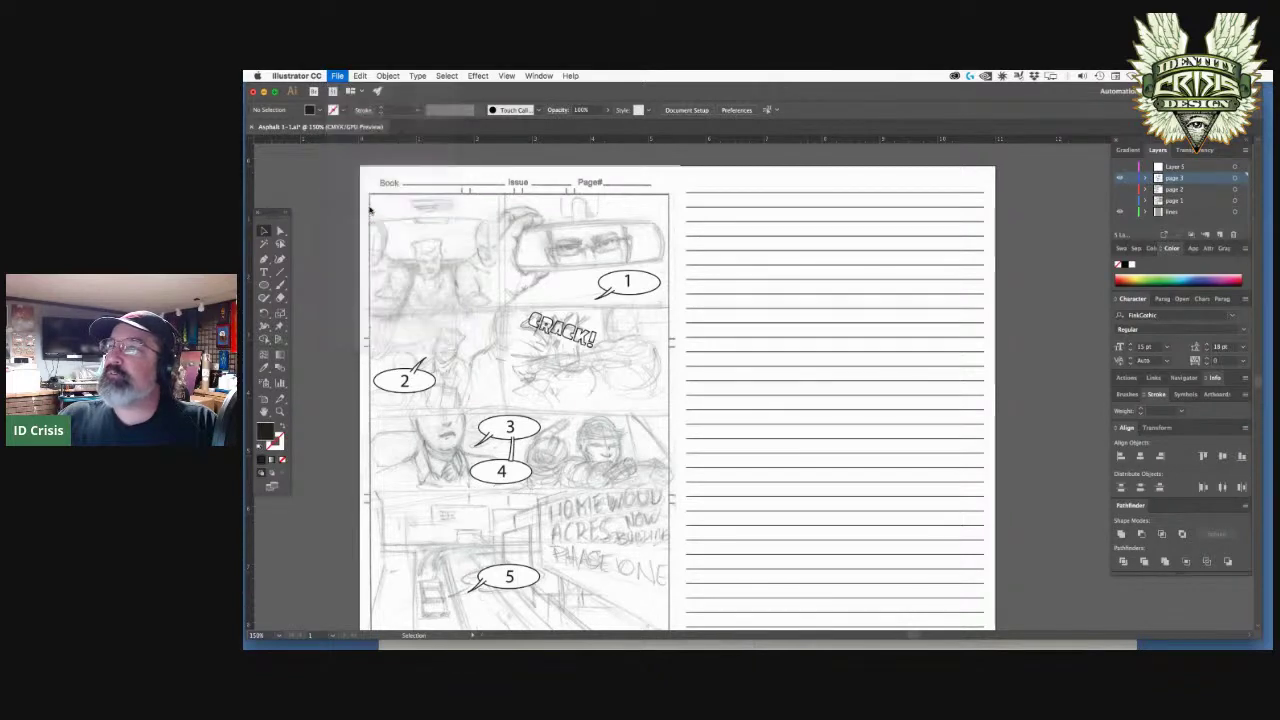
click(855, 383)
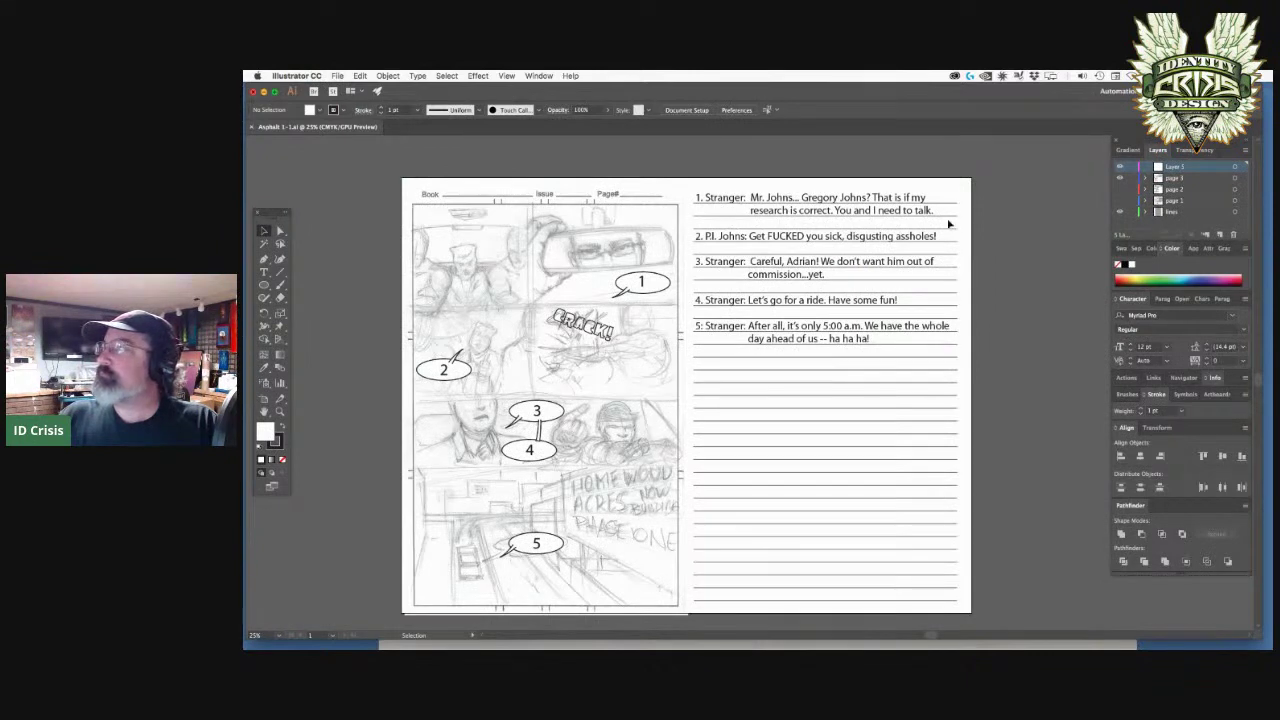
- Hide the page 3 layer, target Layer 1, and bring up the Open dialog
click(794, 242)
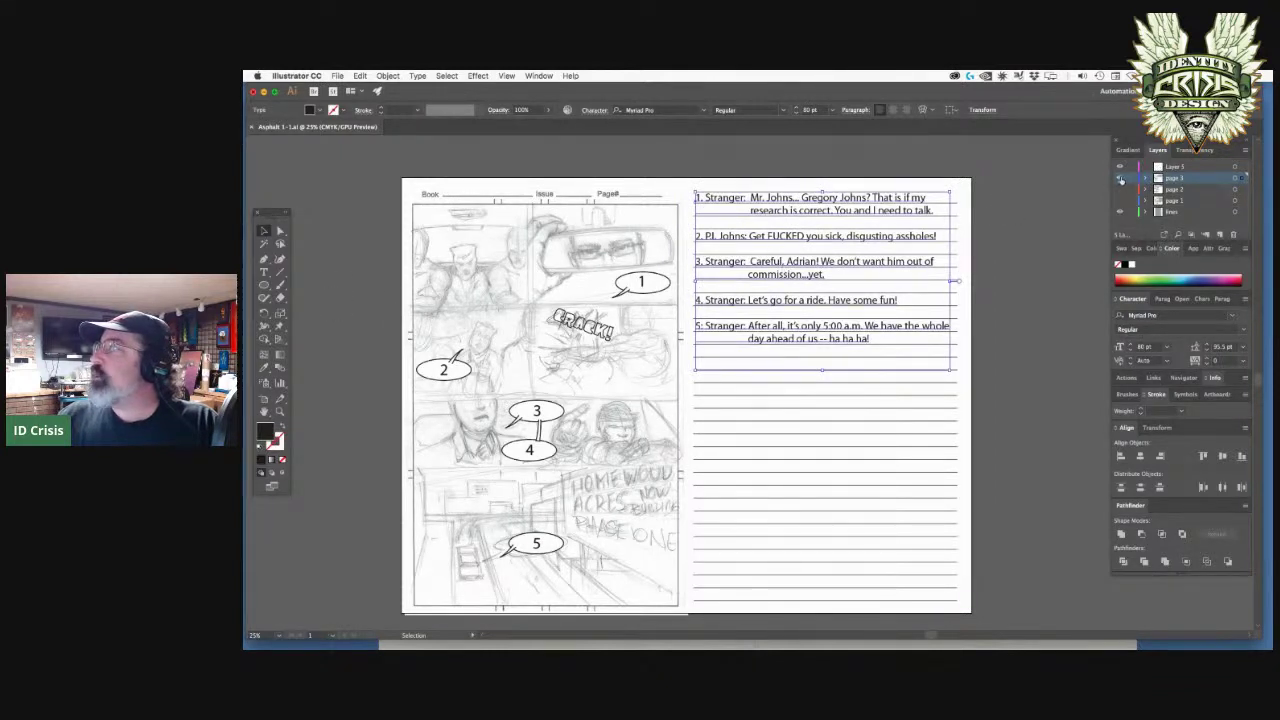
click(1120, 178)
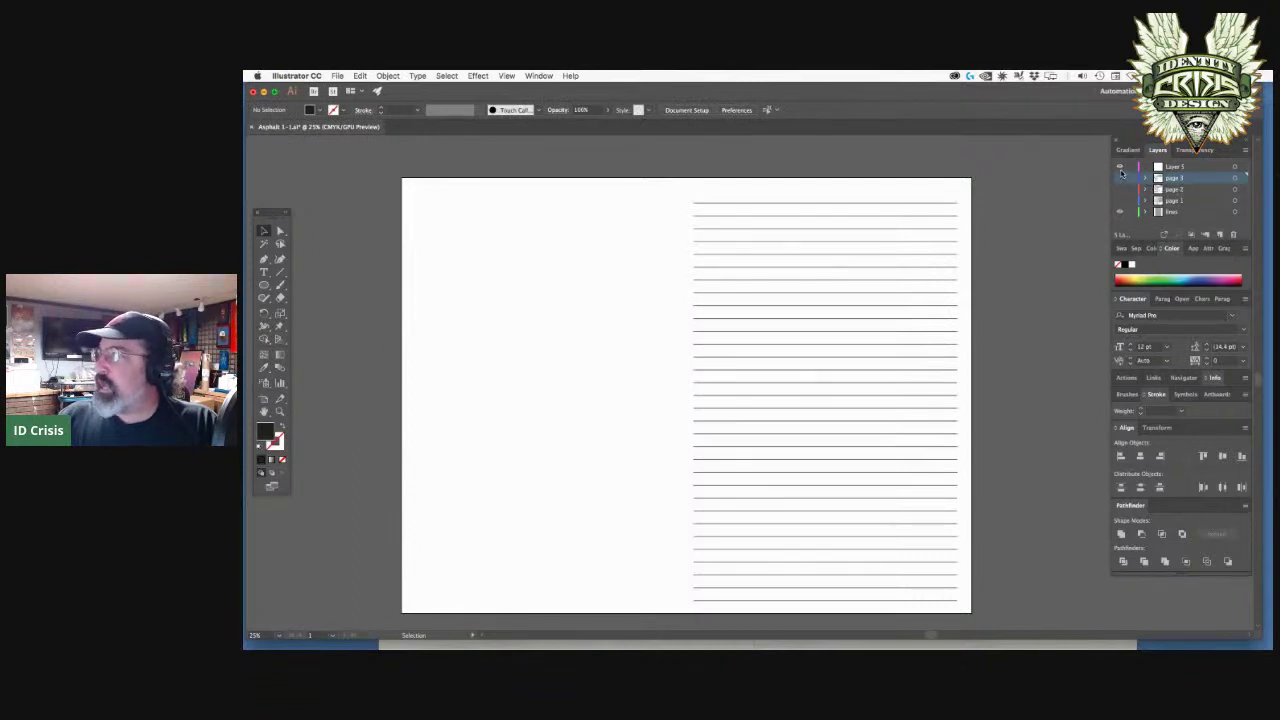
click(1186, 168)
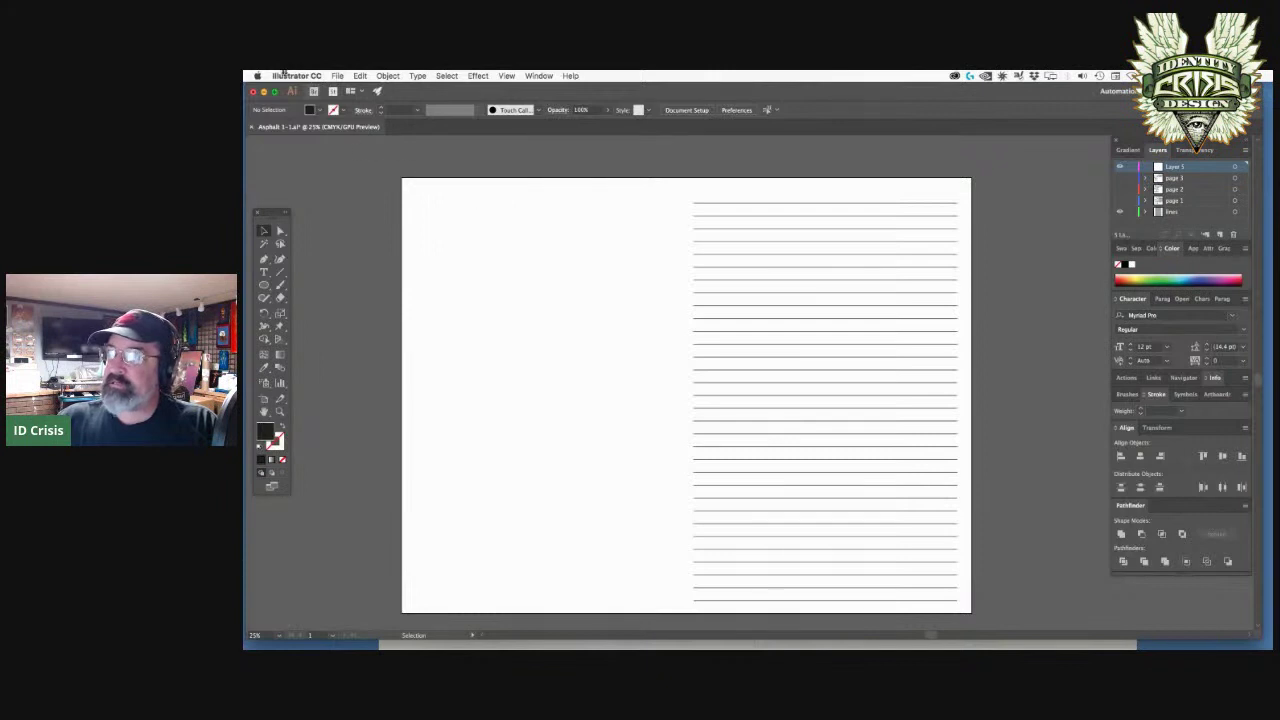
click(338, 76)
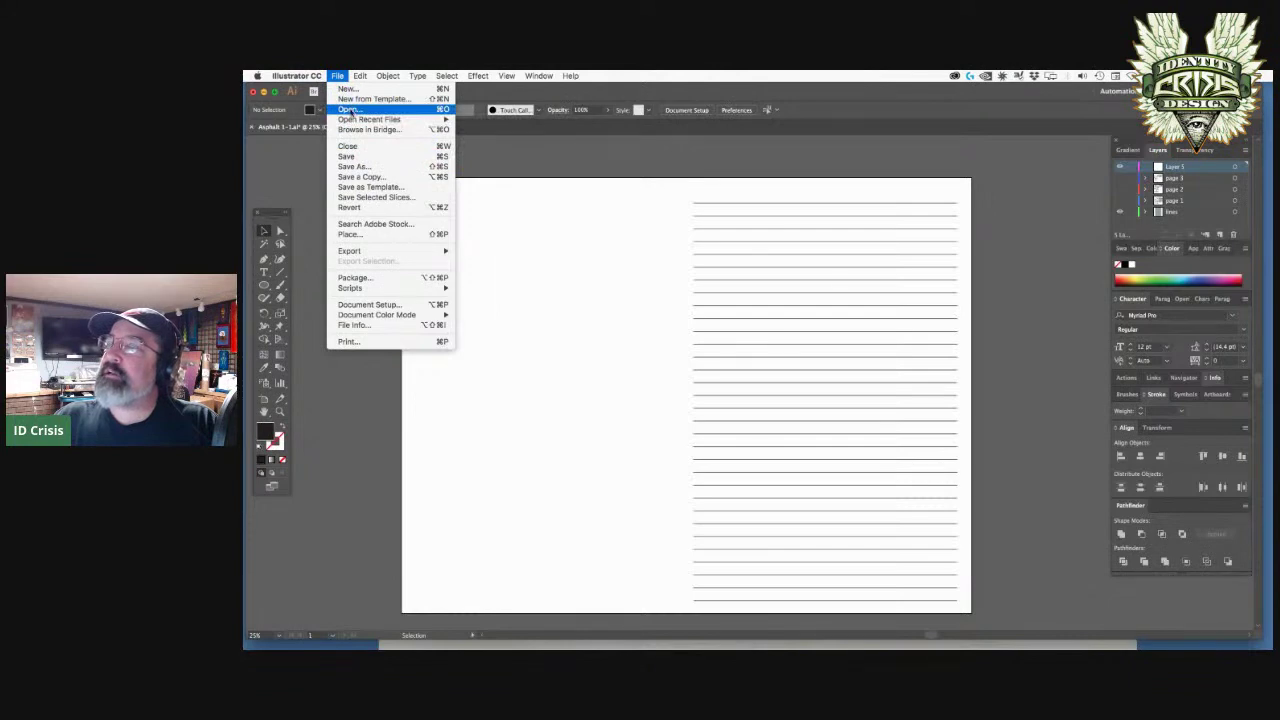
click(348, 110)
- Preview the Asphalt sketches and open Asphalt 1-4.jpeg
click(671, 238)
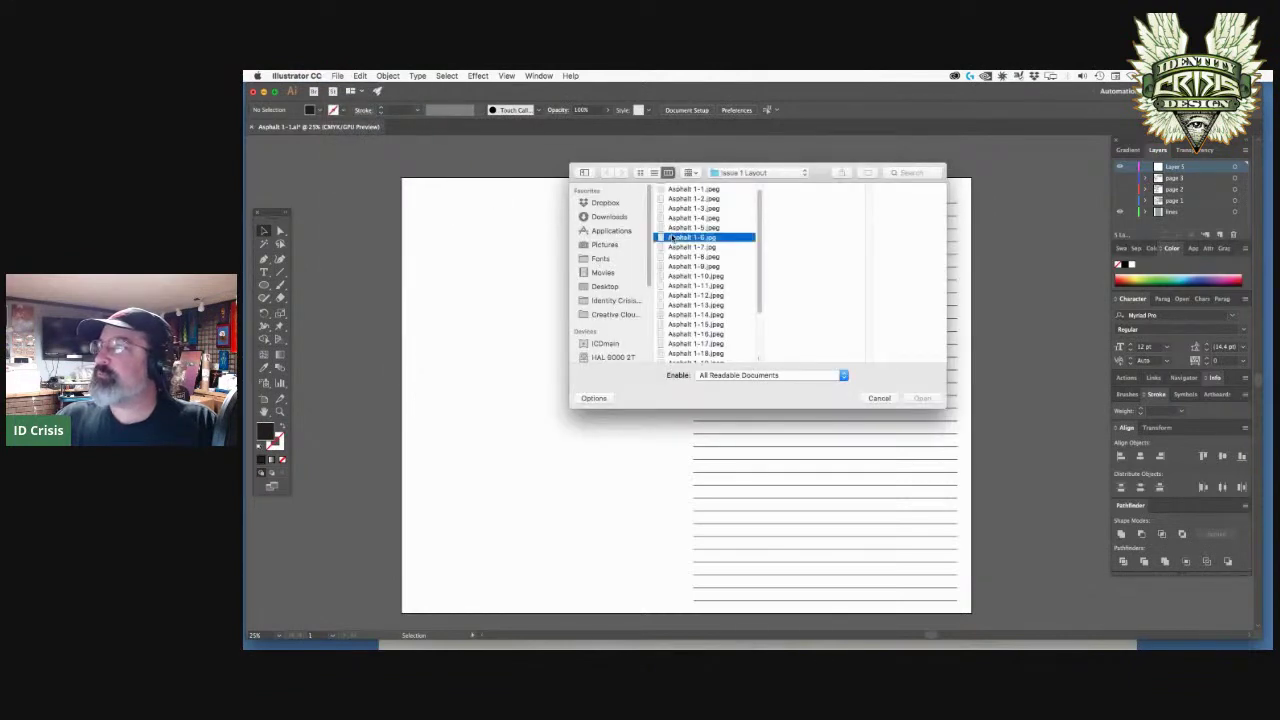
click(674, 228)
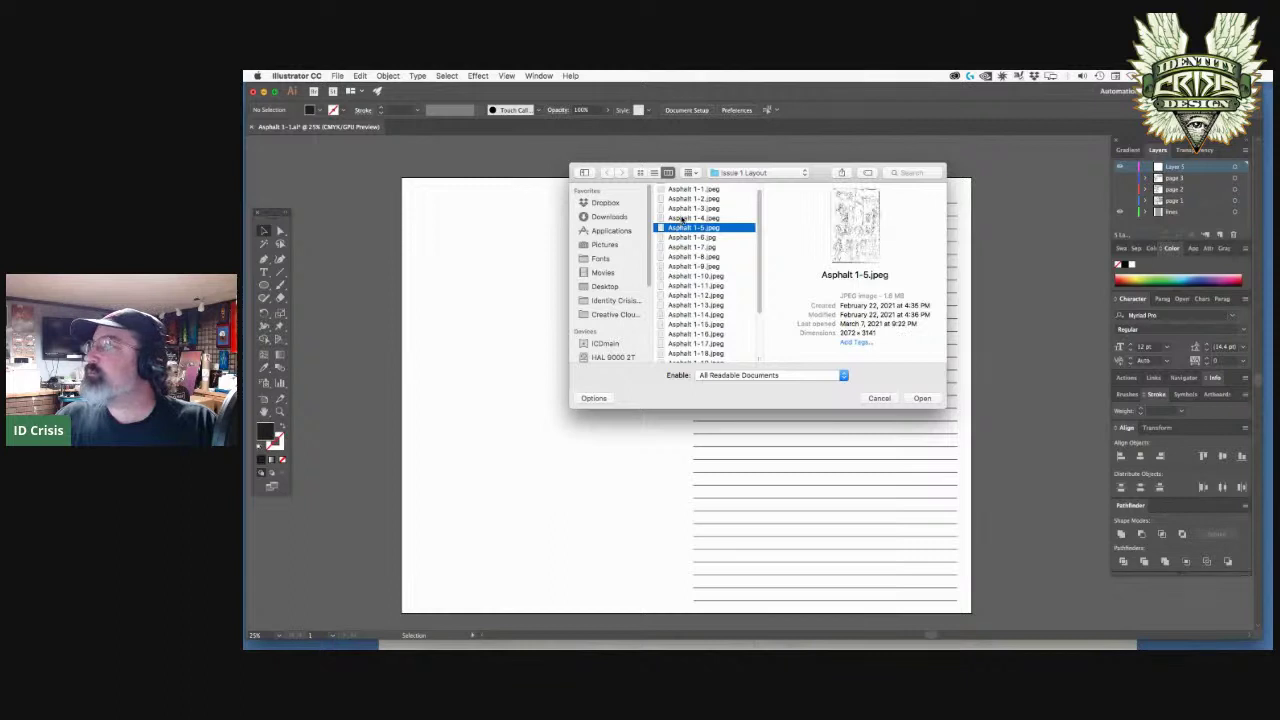
click(682, 218)
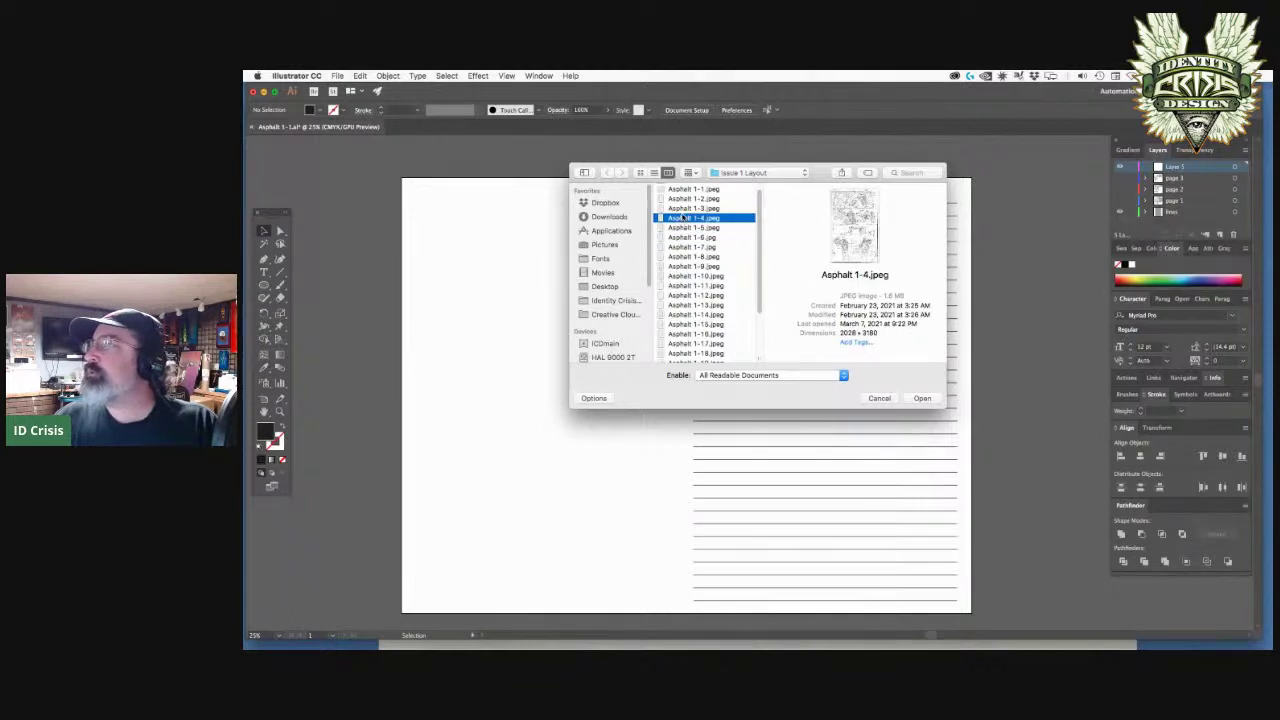
click(696, 209)
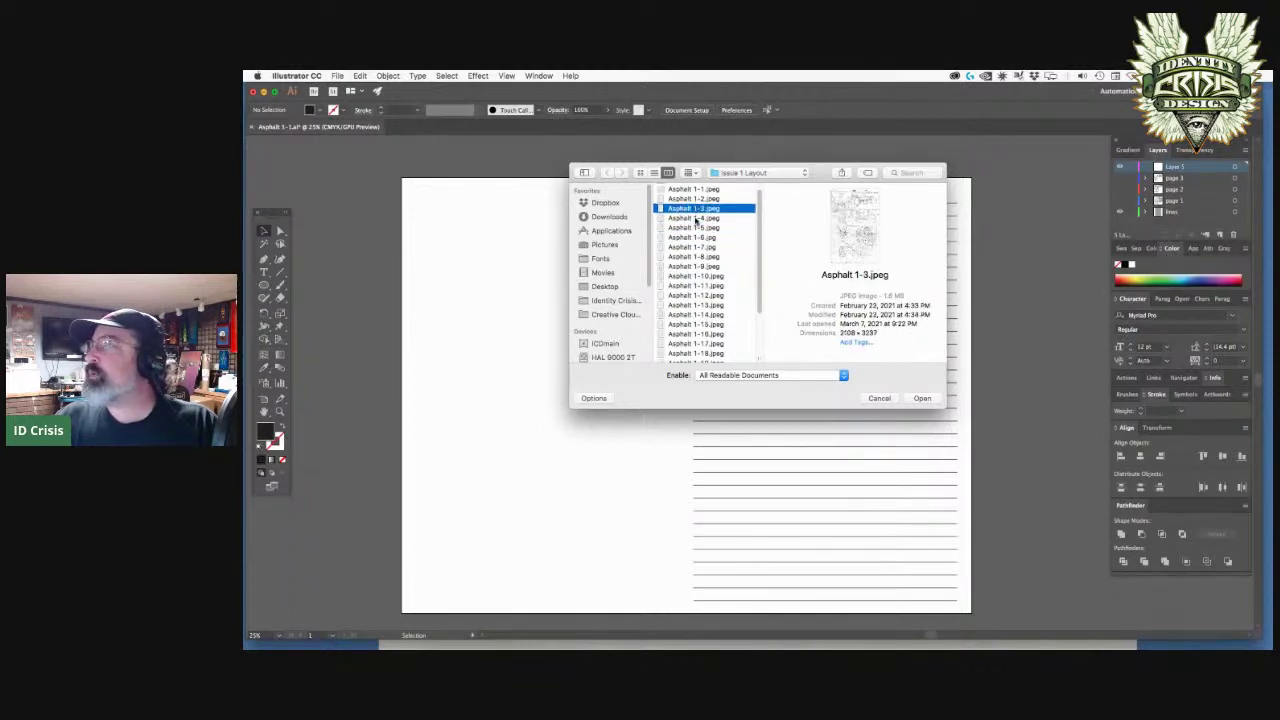
click(695, 219)
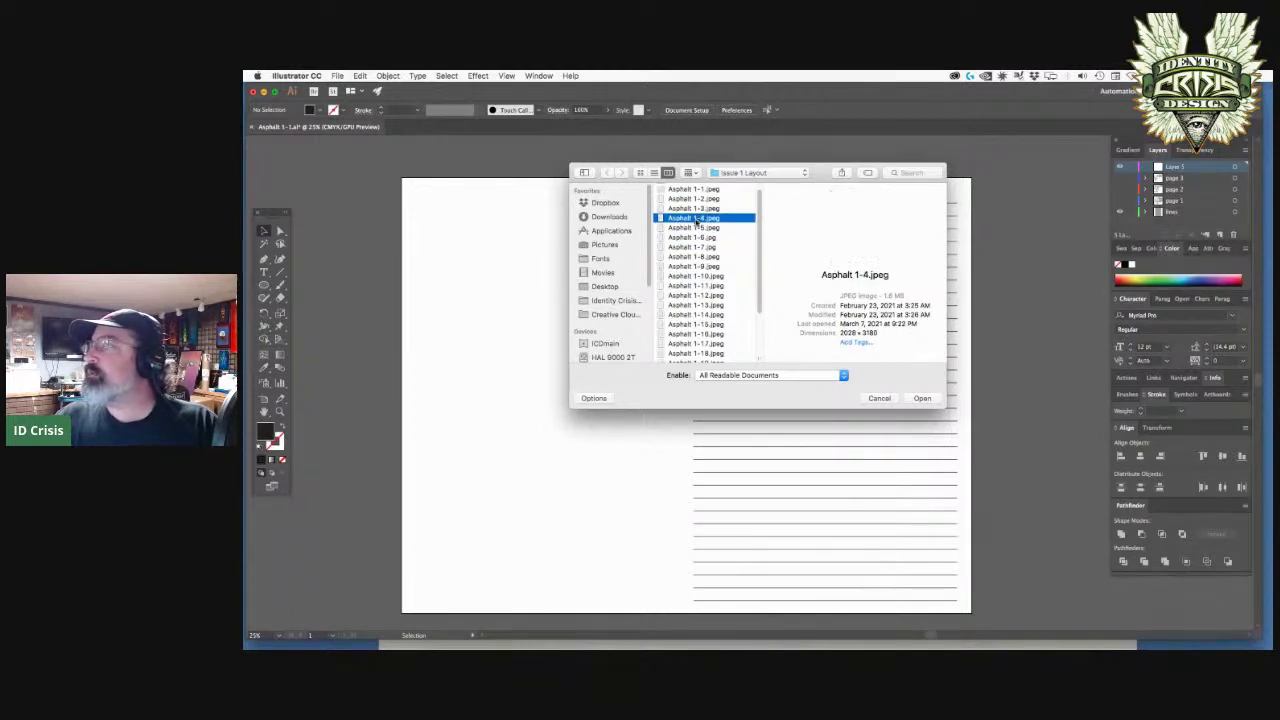
click(912, 398)
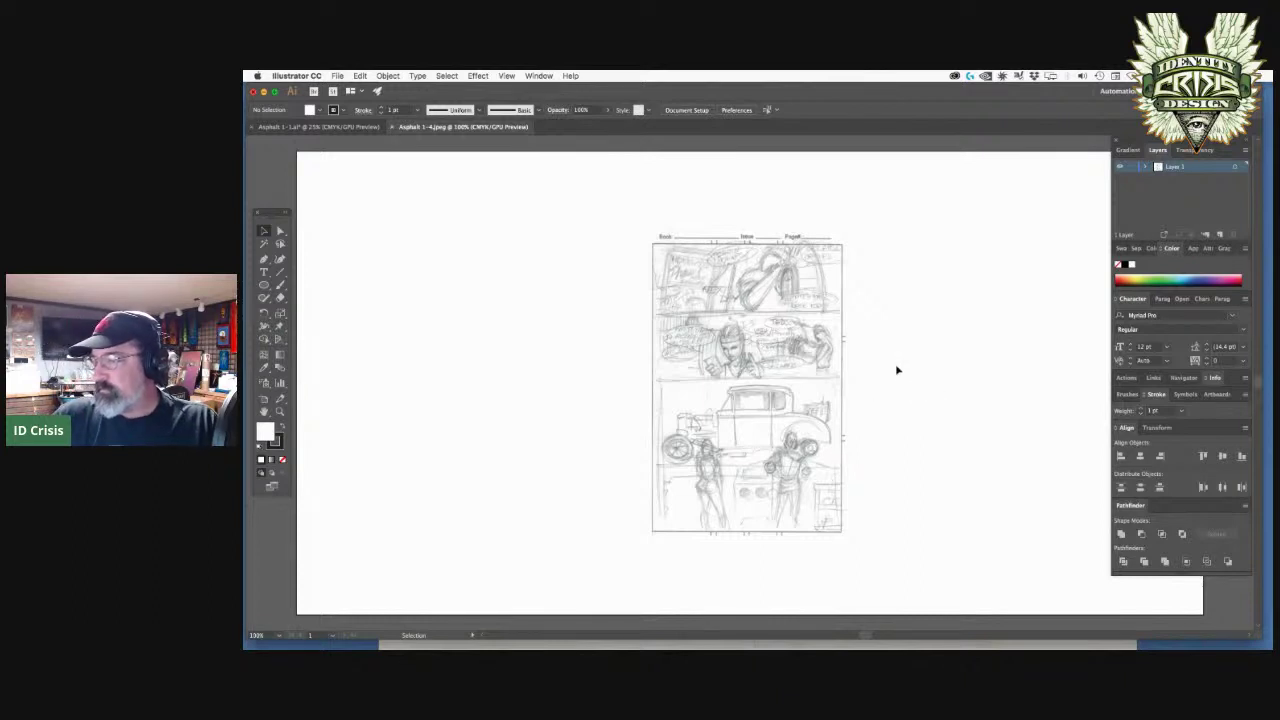
- Select the Asphalt 1-4 image, close its document, and paste it into the script page
click(783, 365)
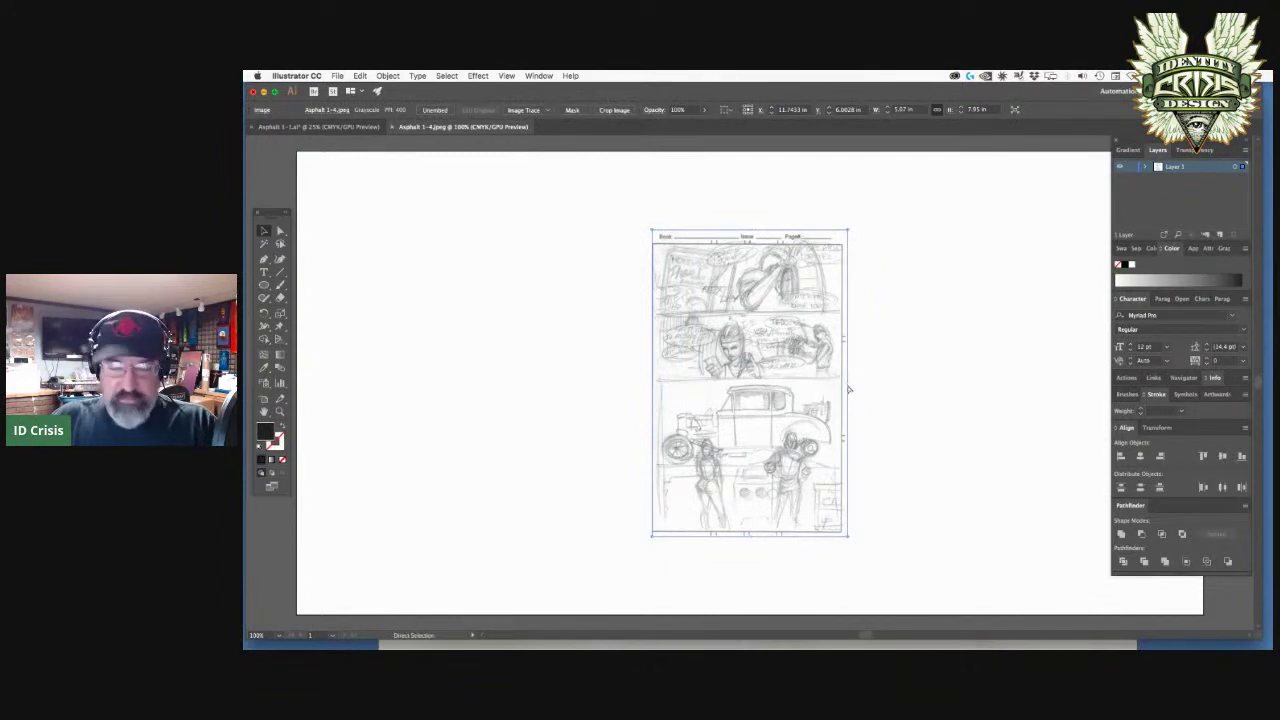
key(super+w)
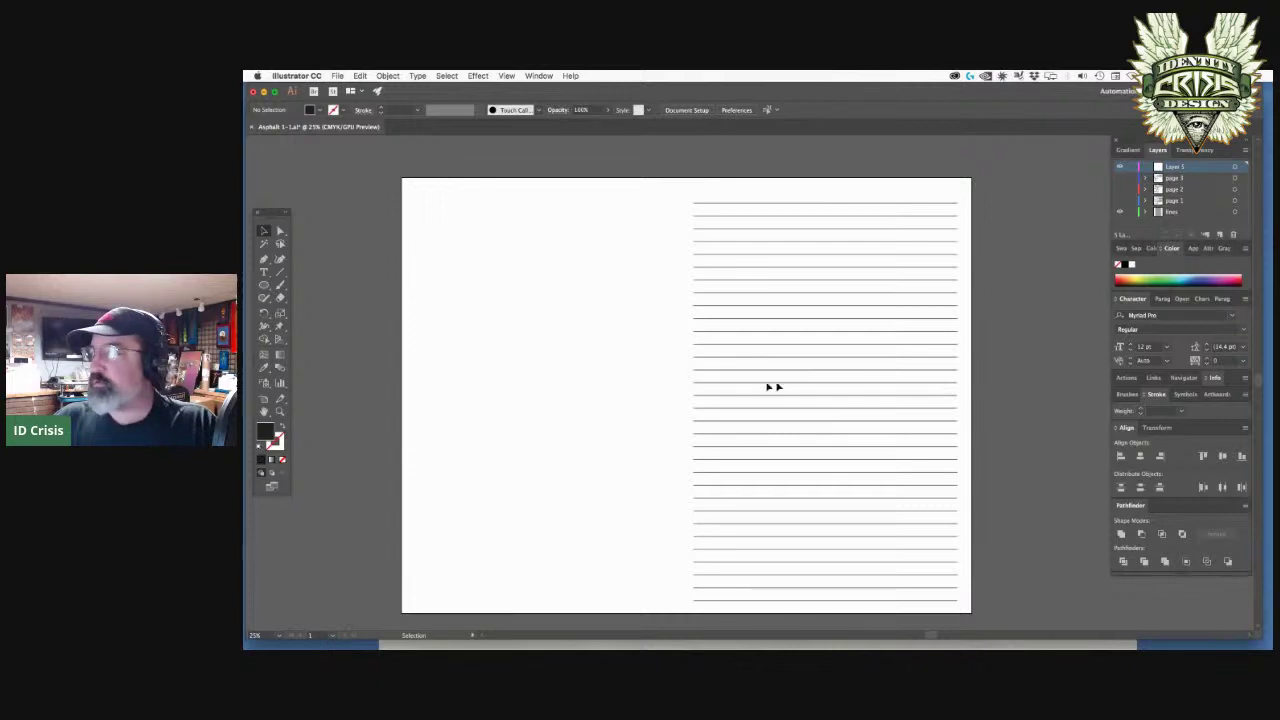
key(super+v)
- Drag the pasted sketch onto the page's left half and nudge it slightly right
mouse_move(742, 404)
mouse_down()
mouse_move(434, 246)
mouse_move(720, 577)
mouse_move(763, 608)
mouse_move(745, 615)
mouse_up()
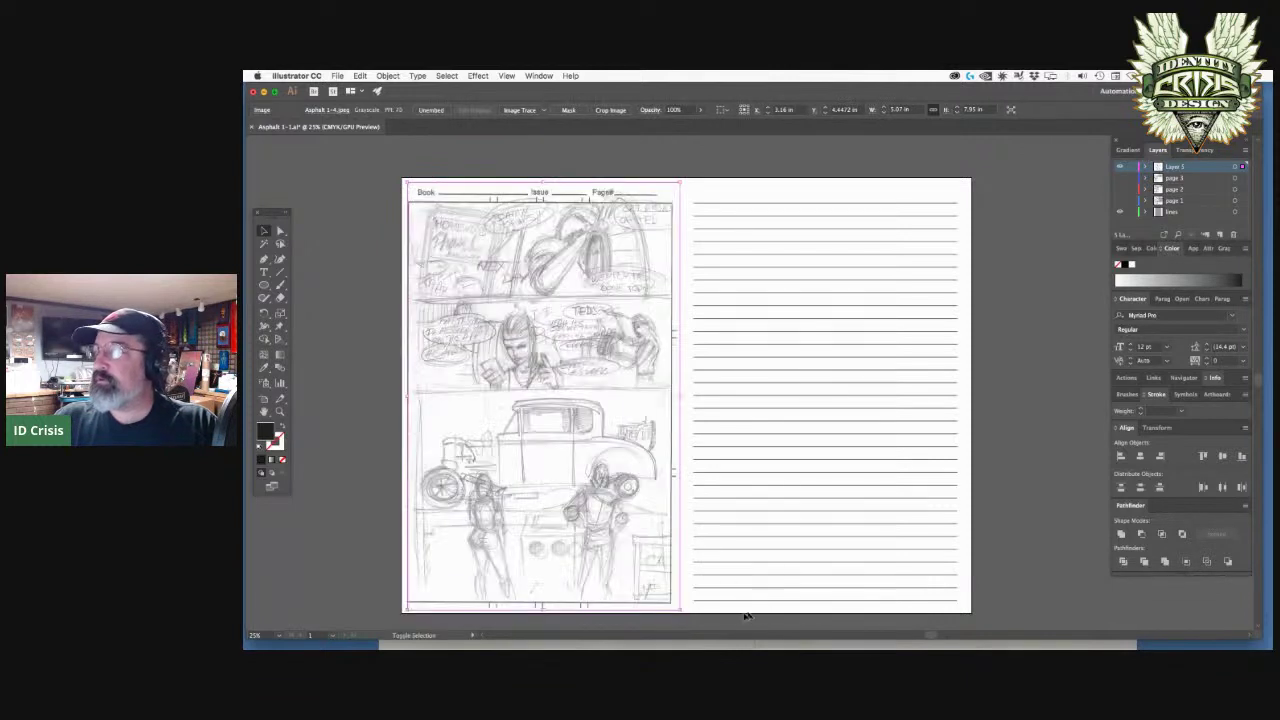
key(Right)
key(Right)
key(Right)
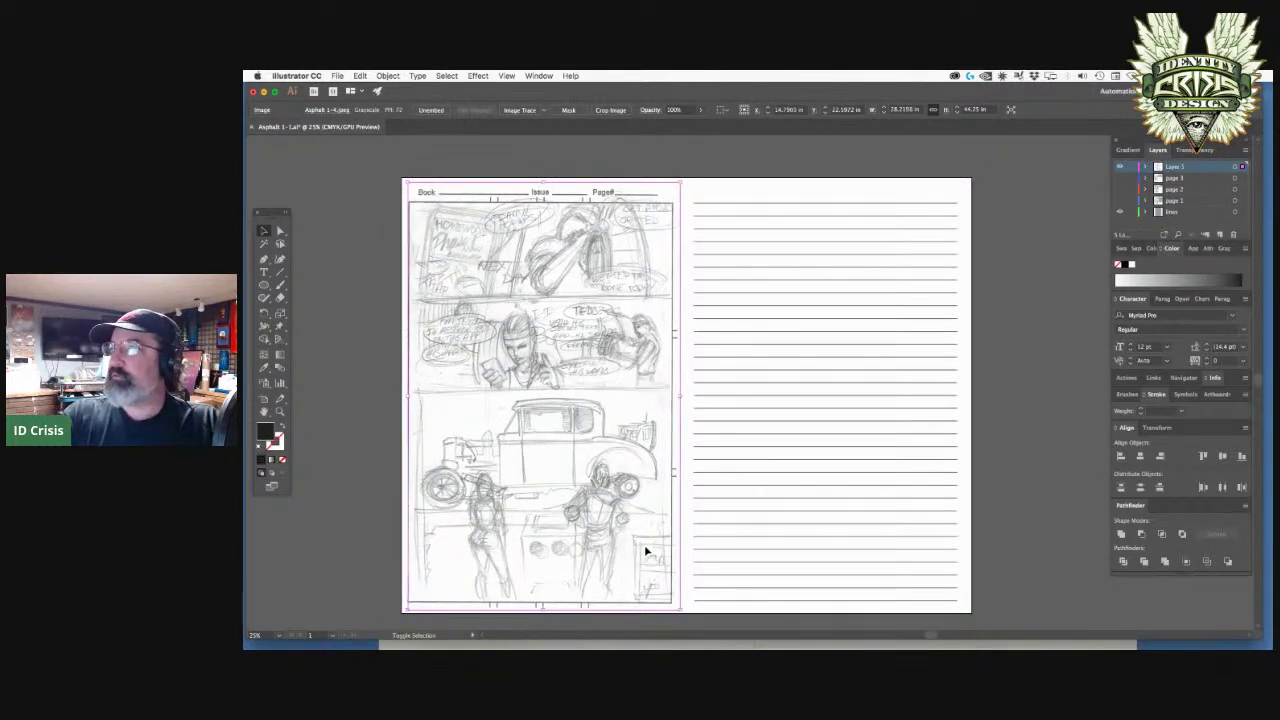
key(Right)
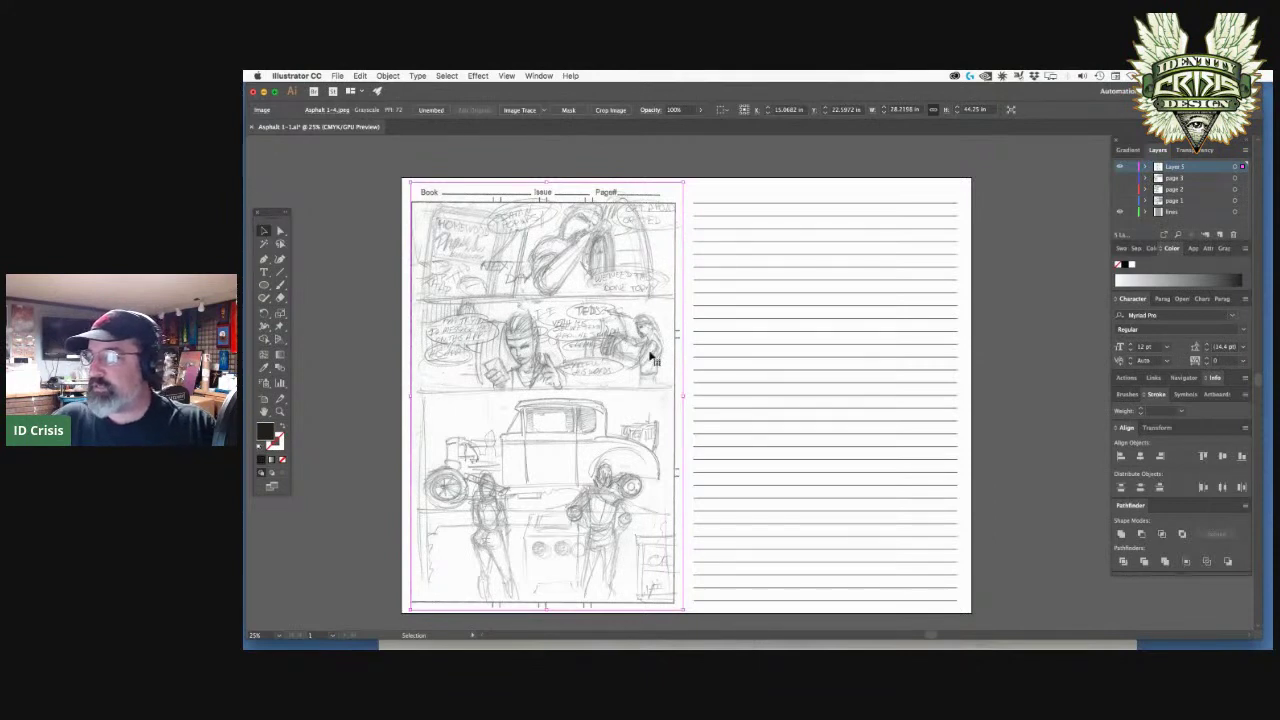
scroll(649, 357, down, 2)
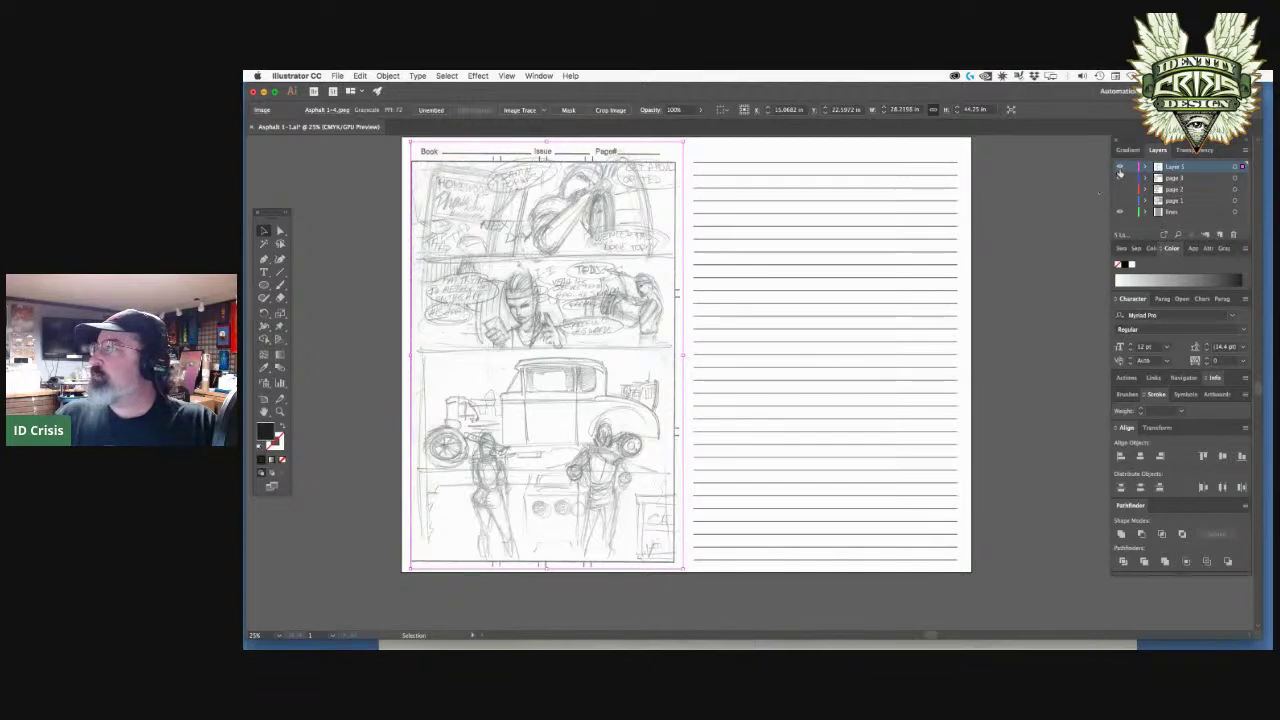
- Toggle the page 3 layer on and off, then hide Layer 1 to reveal the page 3 sketch
click(1120, 178)
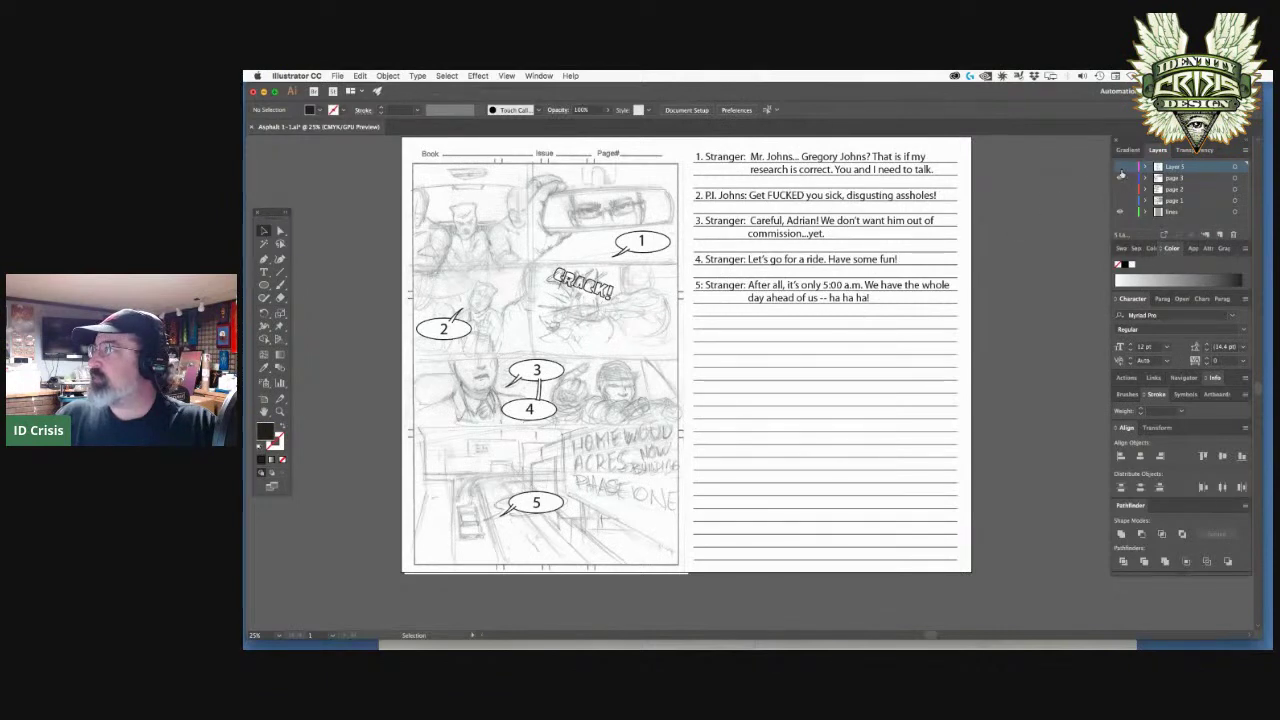
click(1120, 177)
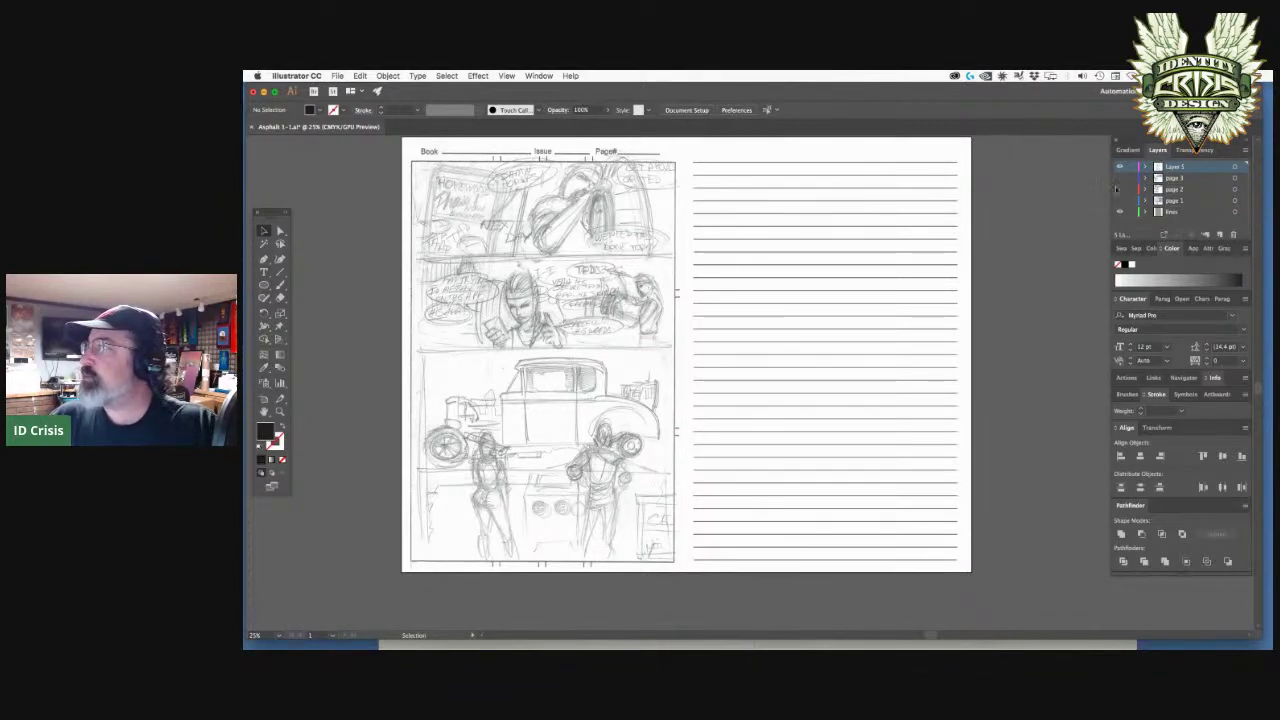
click(1119, 177)
click(1175, 177)
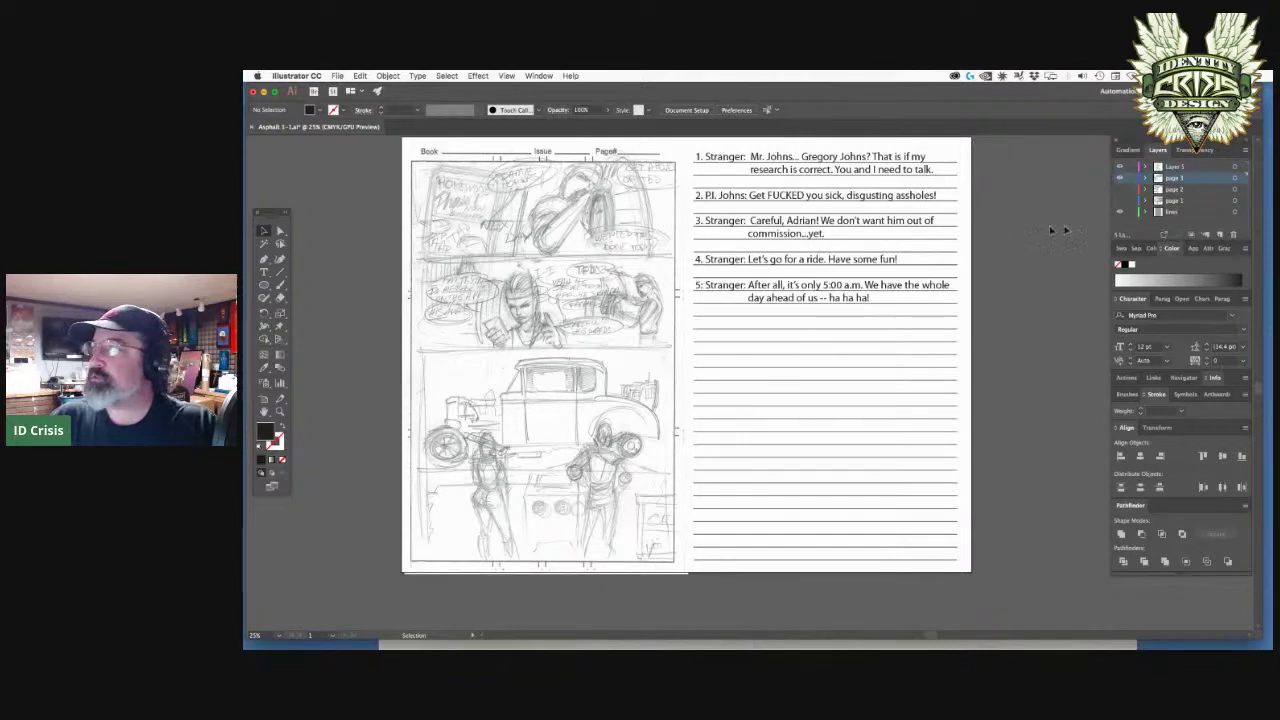
click(1119, 167)
click(1180, 167)
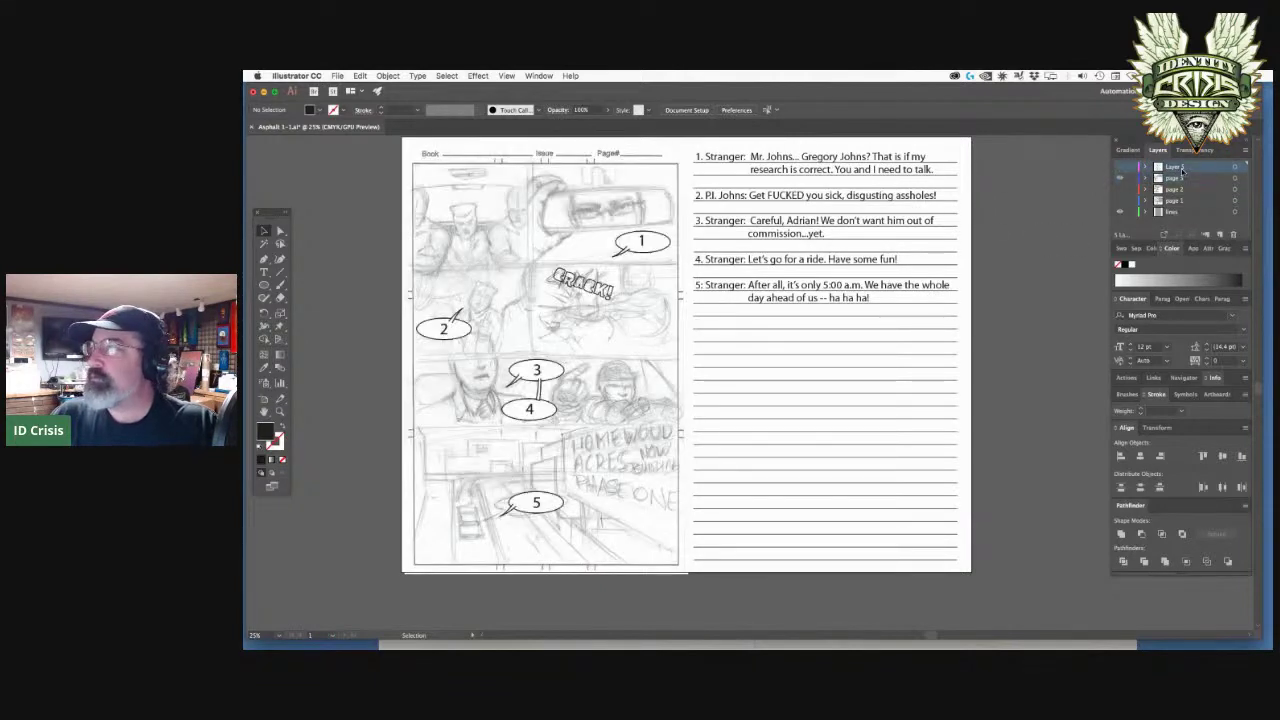
- Select speech balloon 2 and its tail point, then hide page 3 and show Layer 1's pencils
key(a)
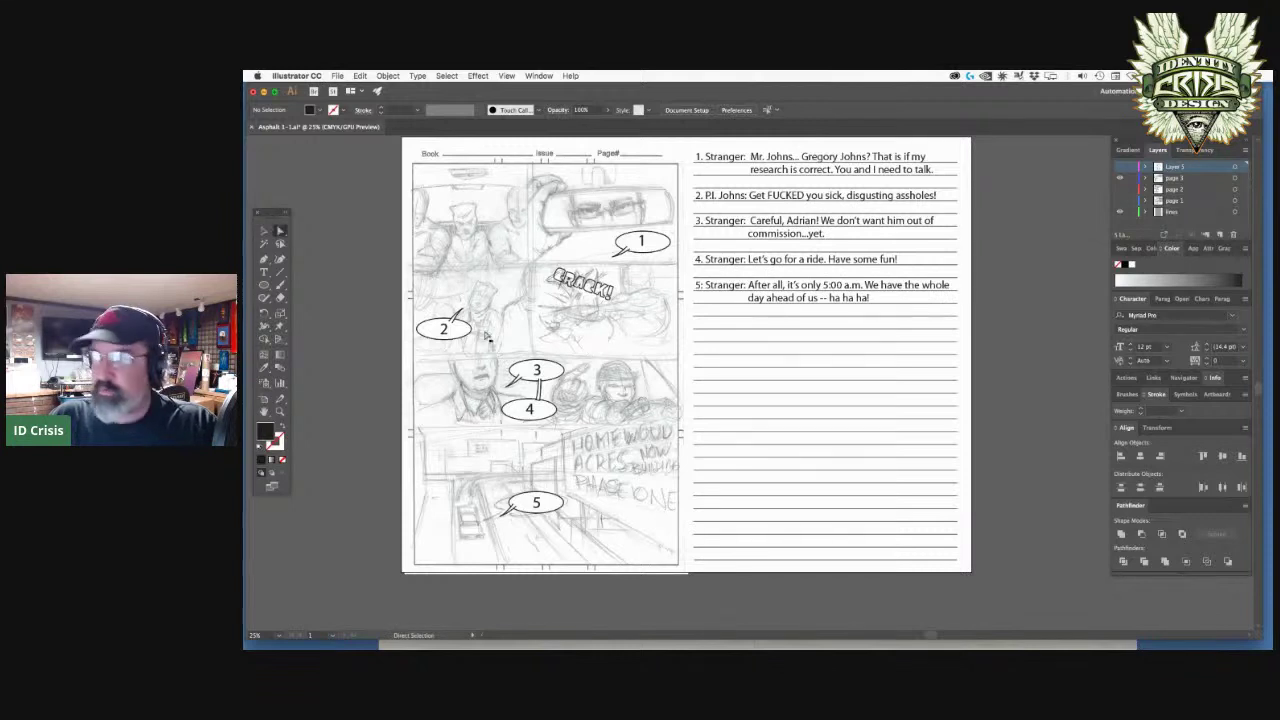
click(462, 322)
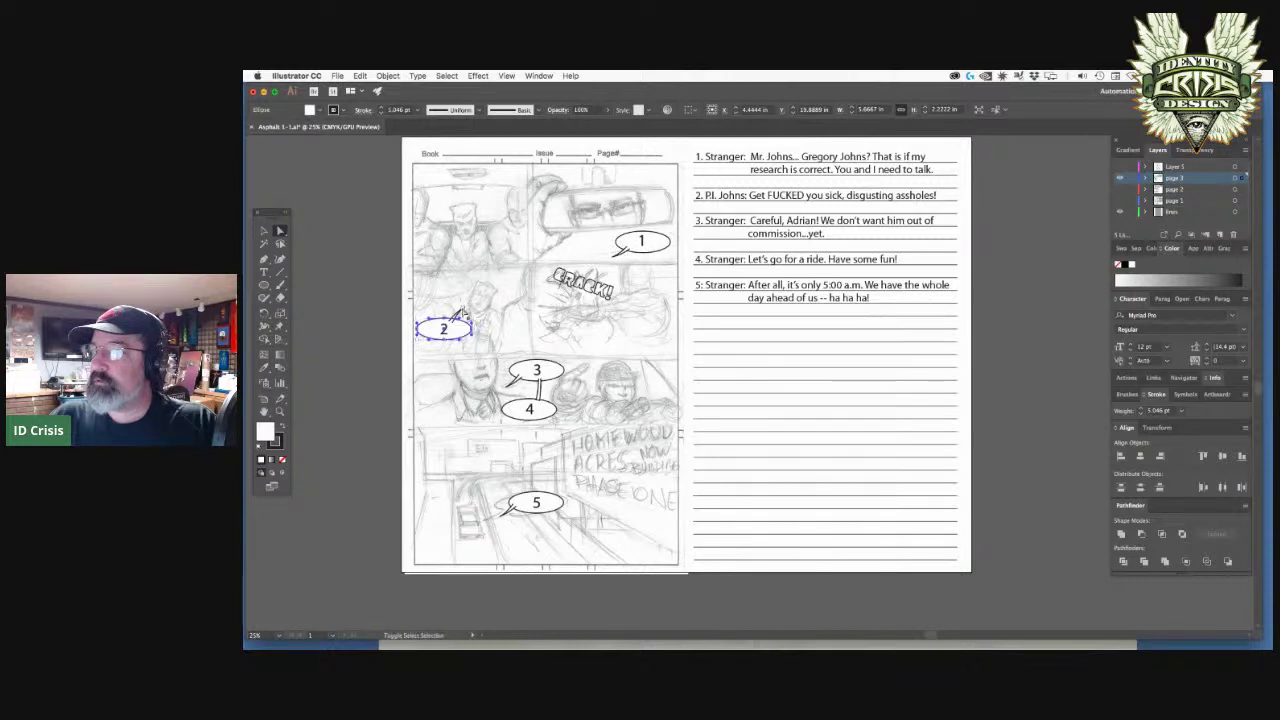
click(457, 315)
key(v)
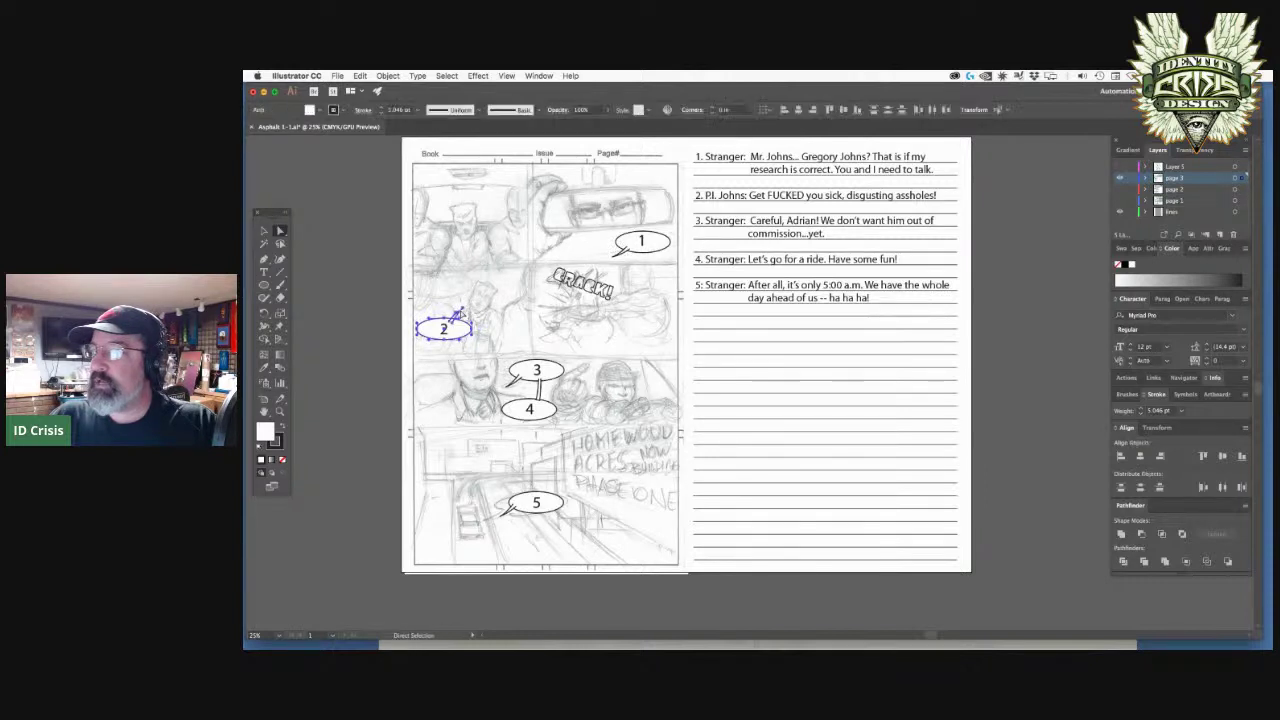
key(a)
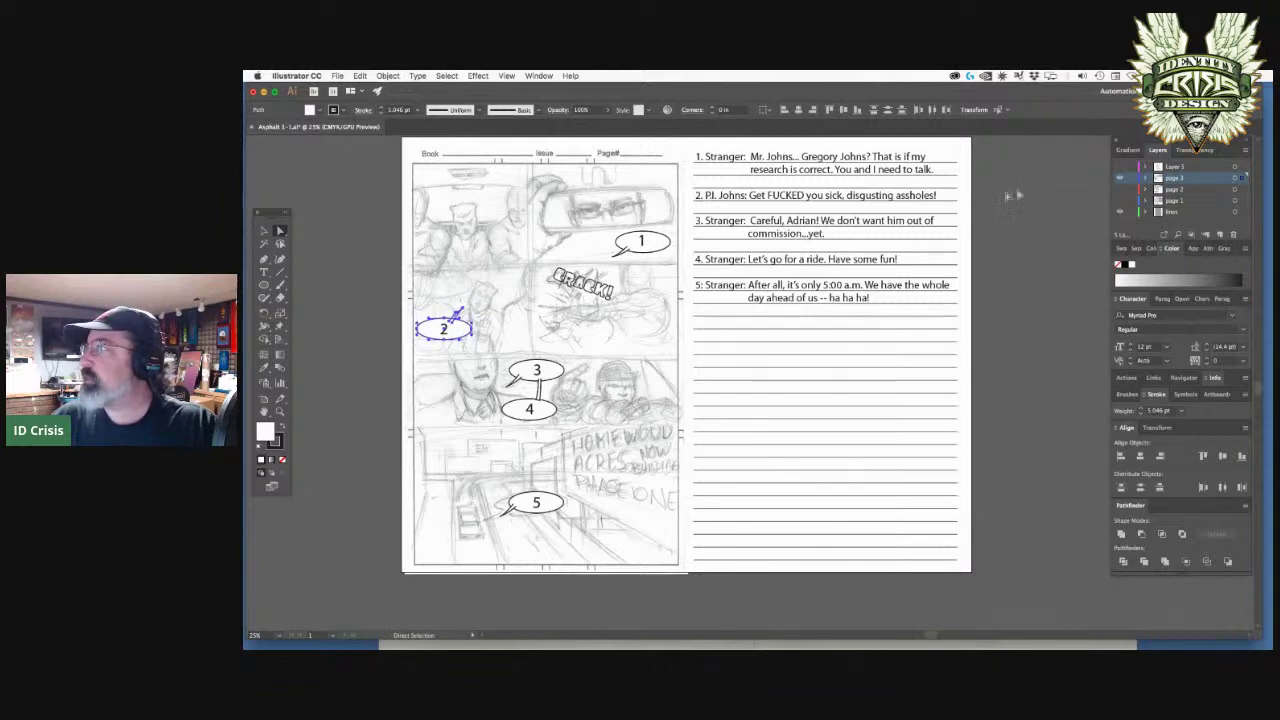
click(1119, 178)
click(1119, 166)
- Paste a blank speech balloon on Layer 1 and move it to the top of panel 1
click(1175, 166)
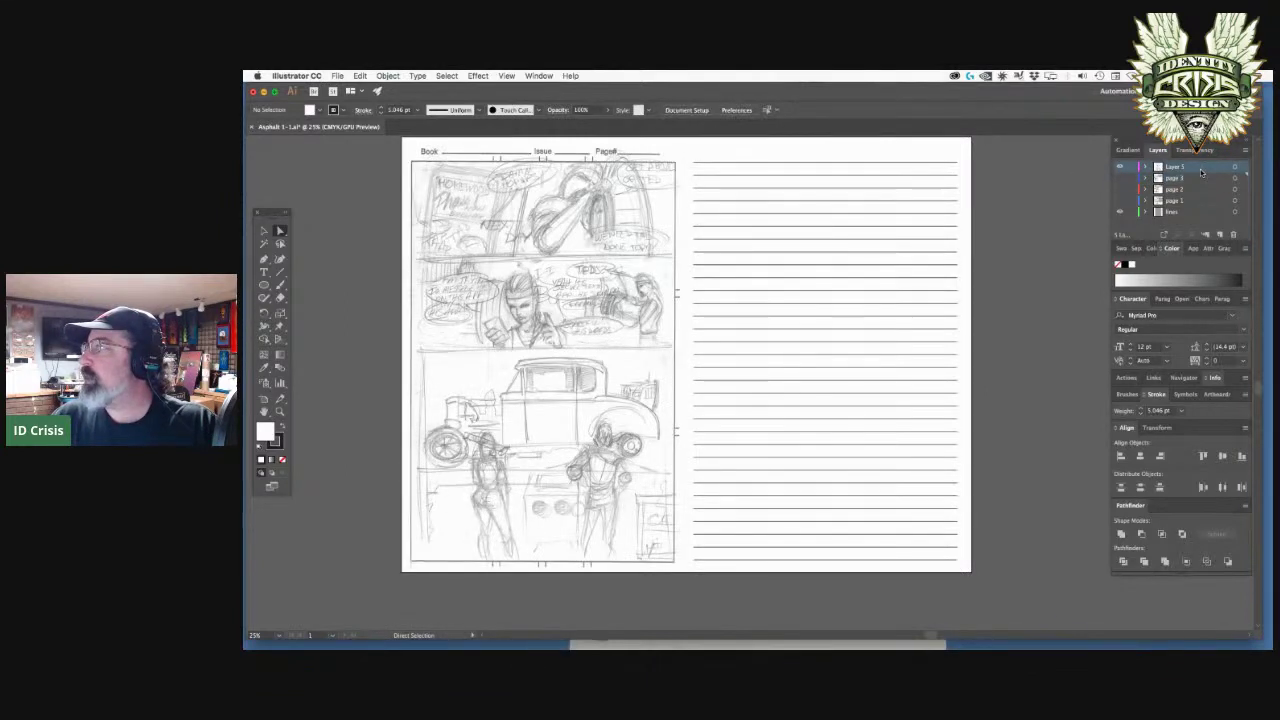
key(ctrl+v)
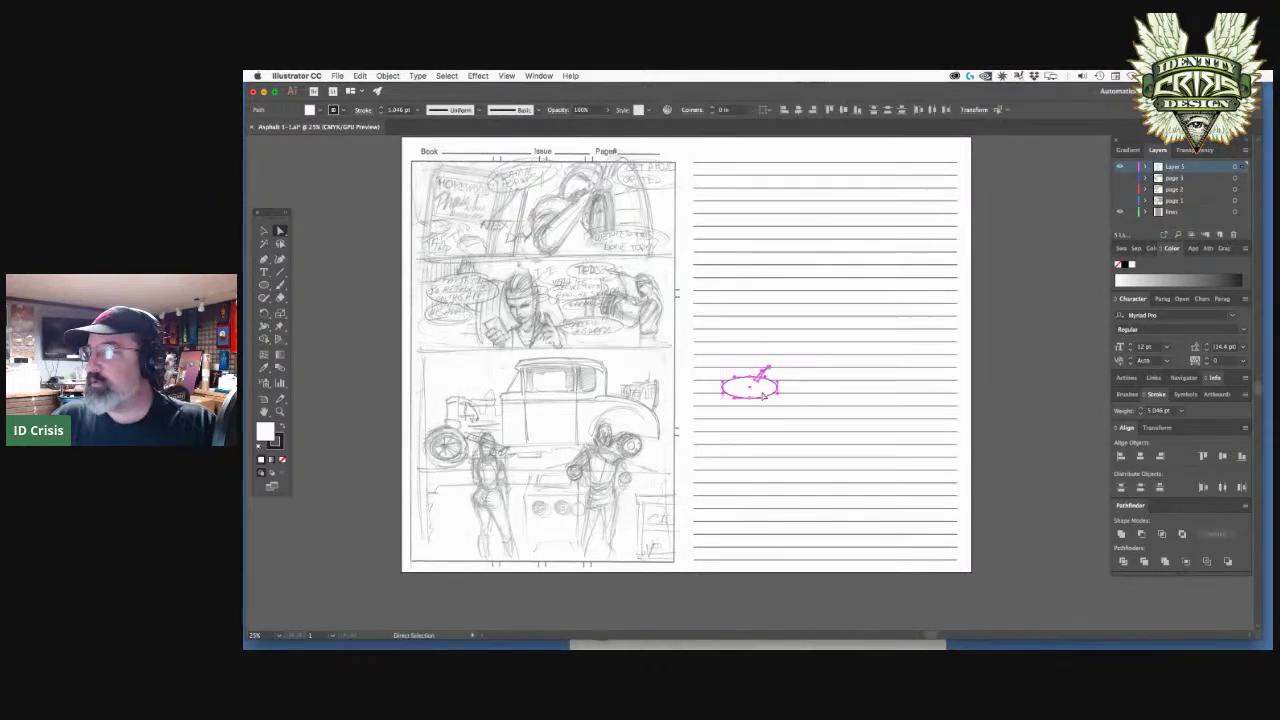
drag(730, 375, 520, 172)
click(530, 158)
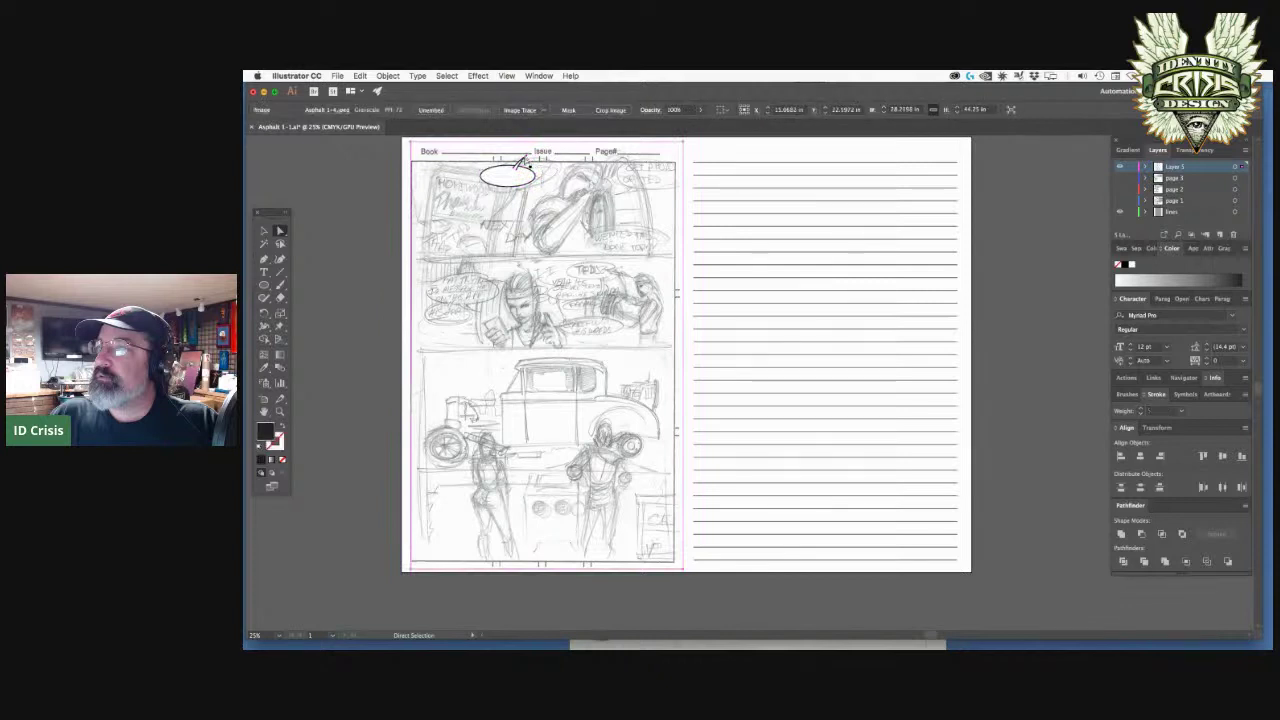
- Select the balloon tail and a small stroke, stretch the stroke, then undo it
click(521, 160)
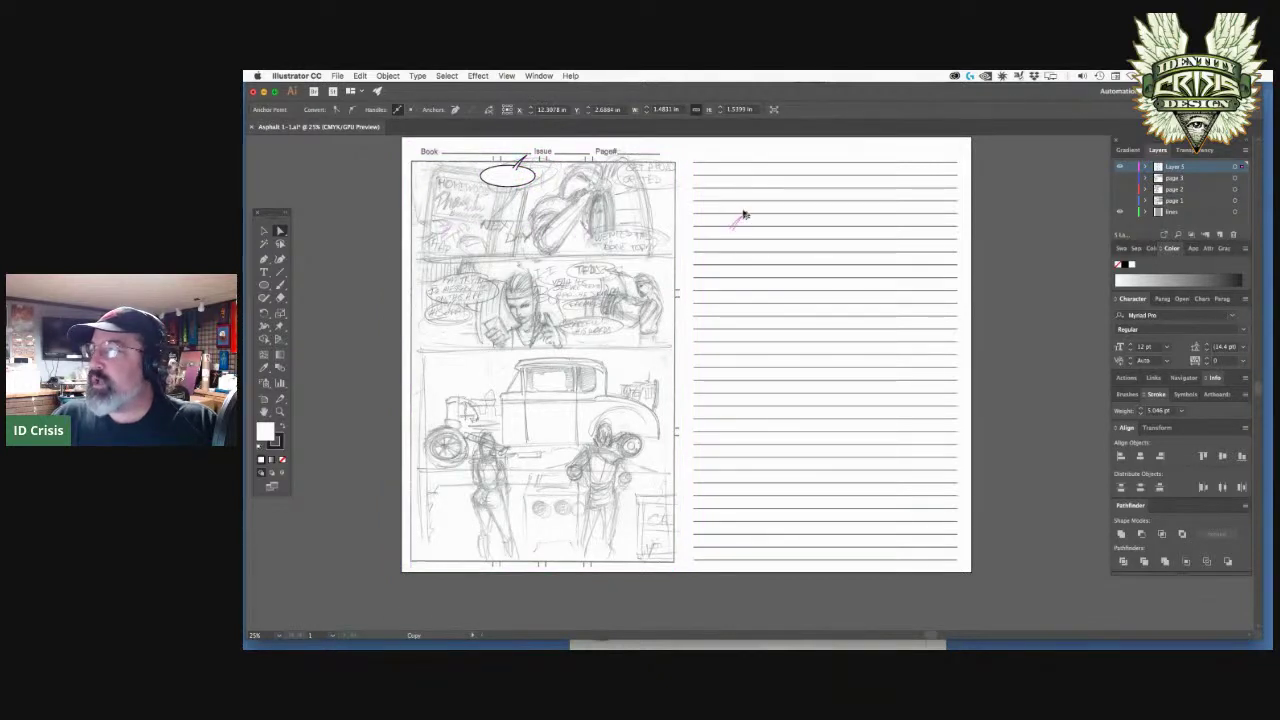
click(688, 155)
click(687, 155)
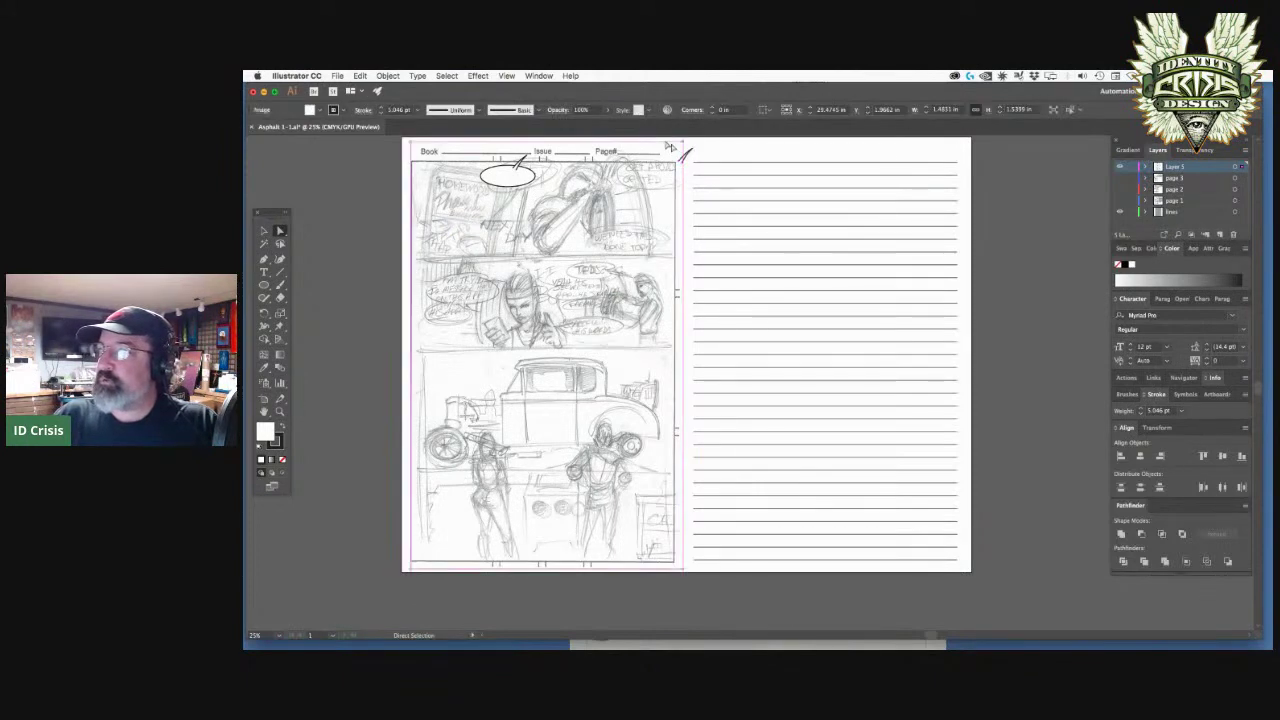
click(689, 158)
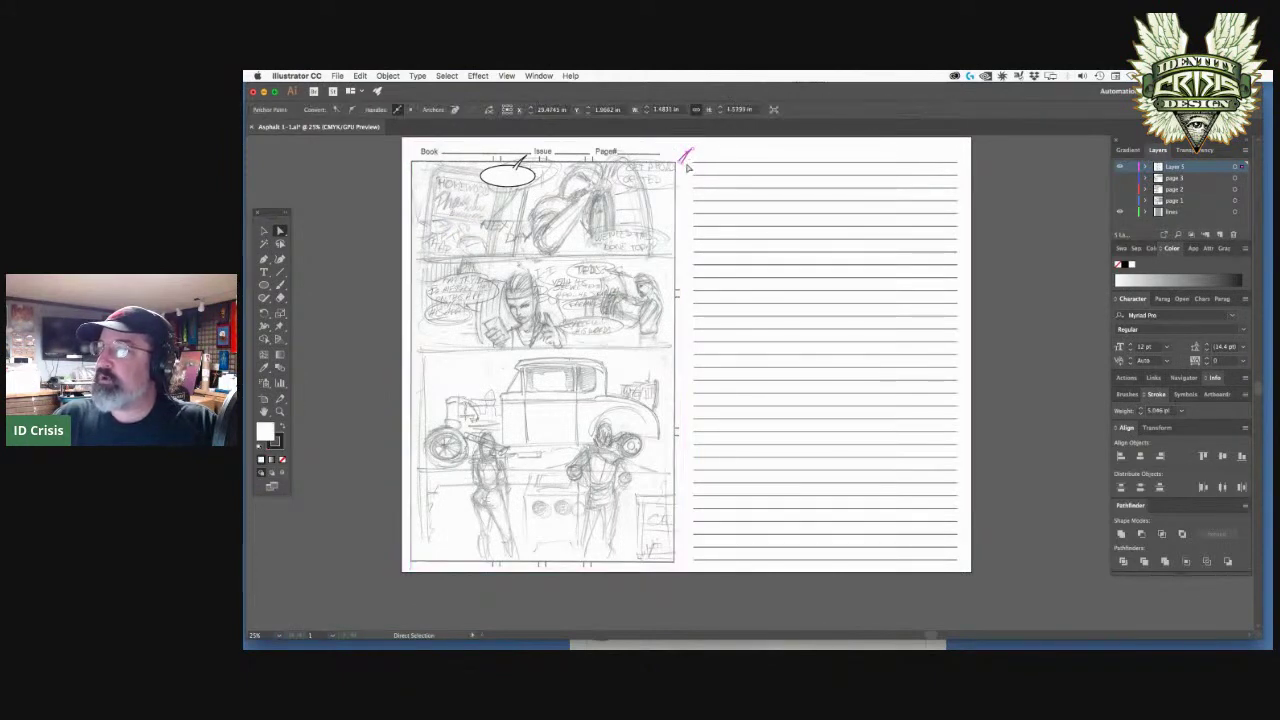
drag(689, 160, 797, 215)
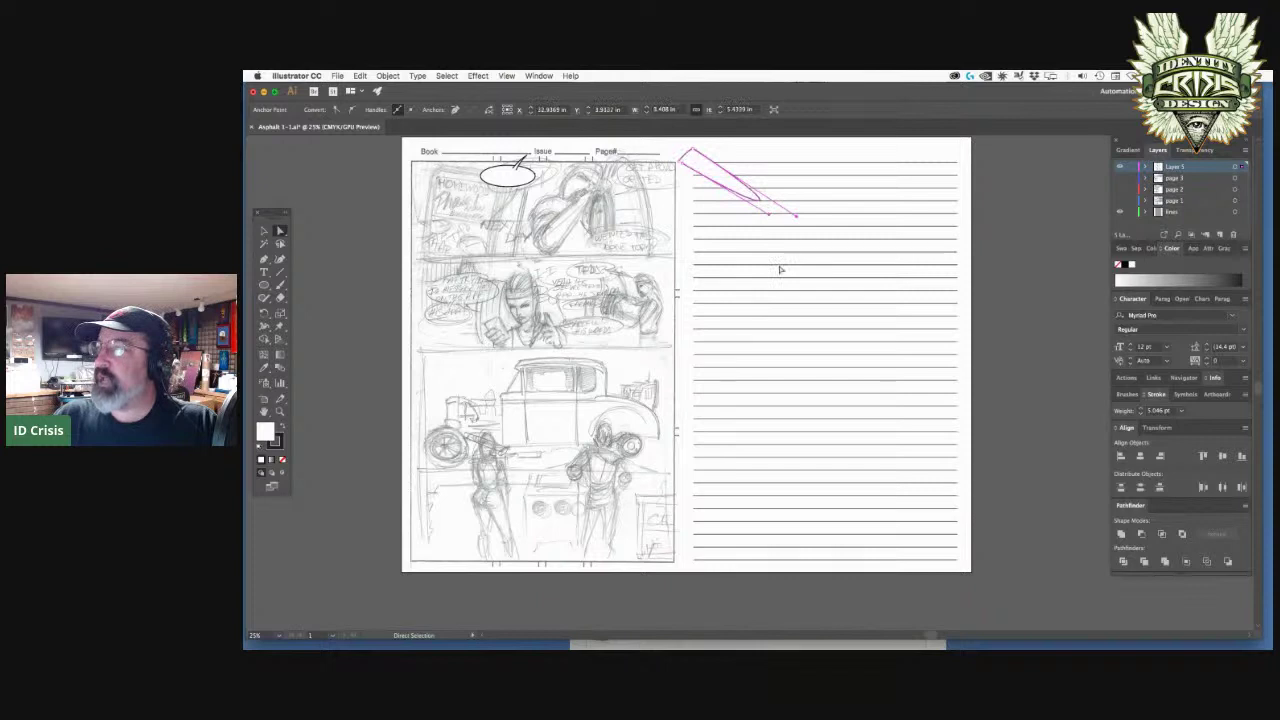
key(v)
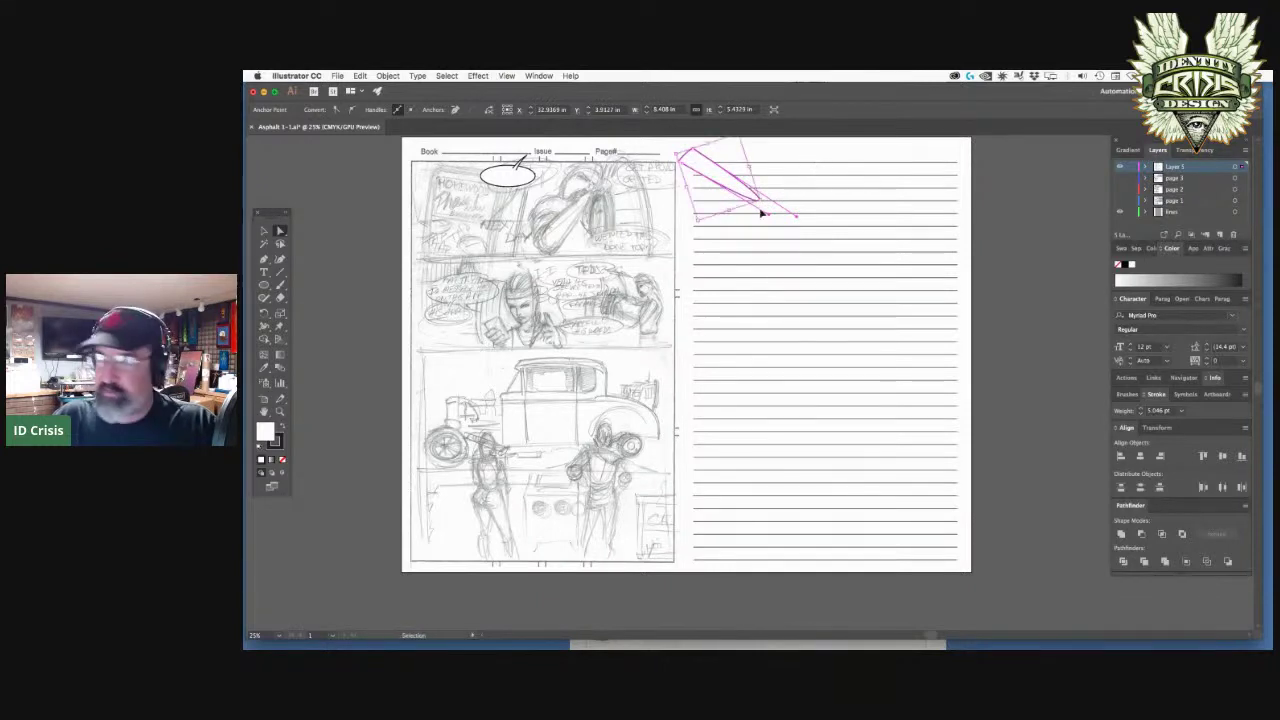
key(ctrl+z)
key(a)
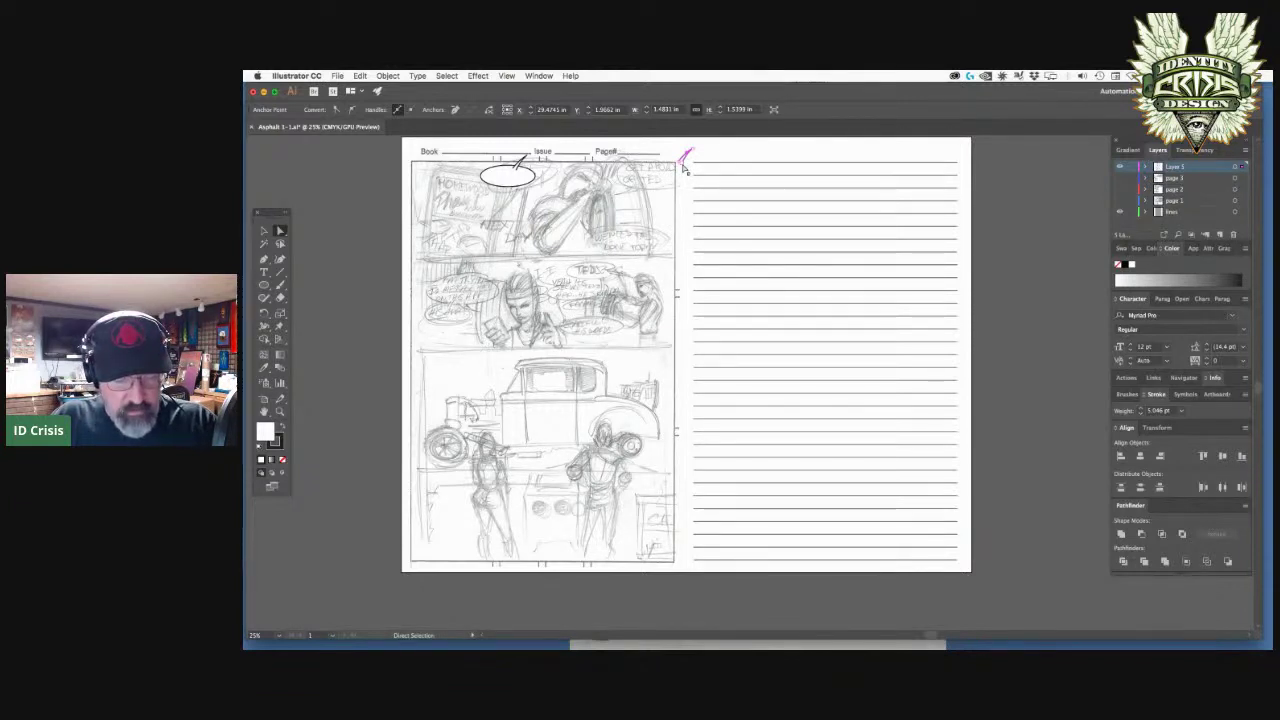
- Move the small pink path right and back up to the lined area's top, undoing a duplicate
key(alt)
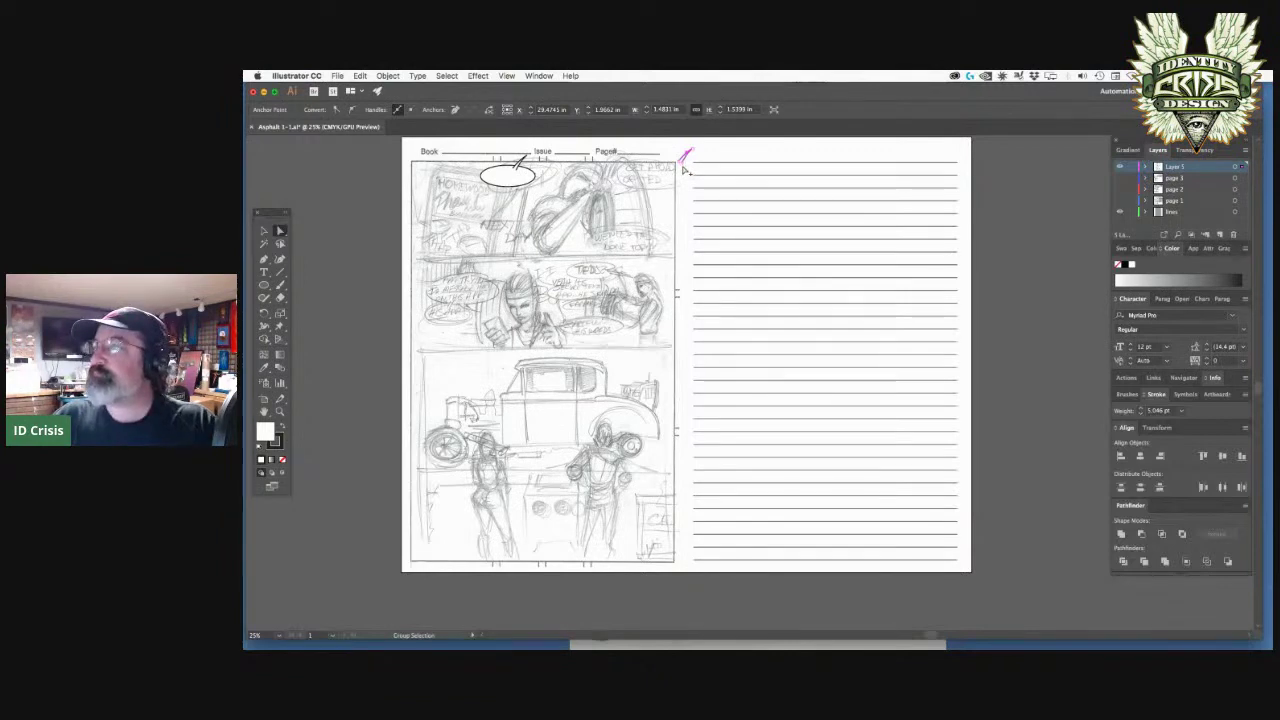
key(alt)
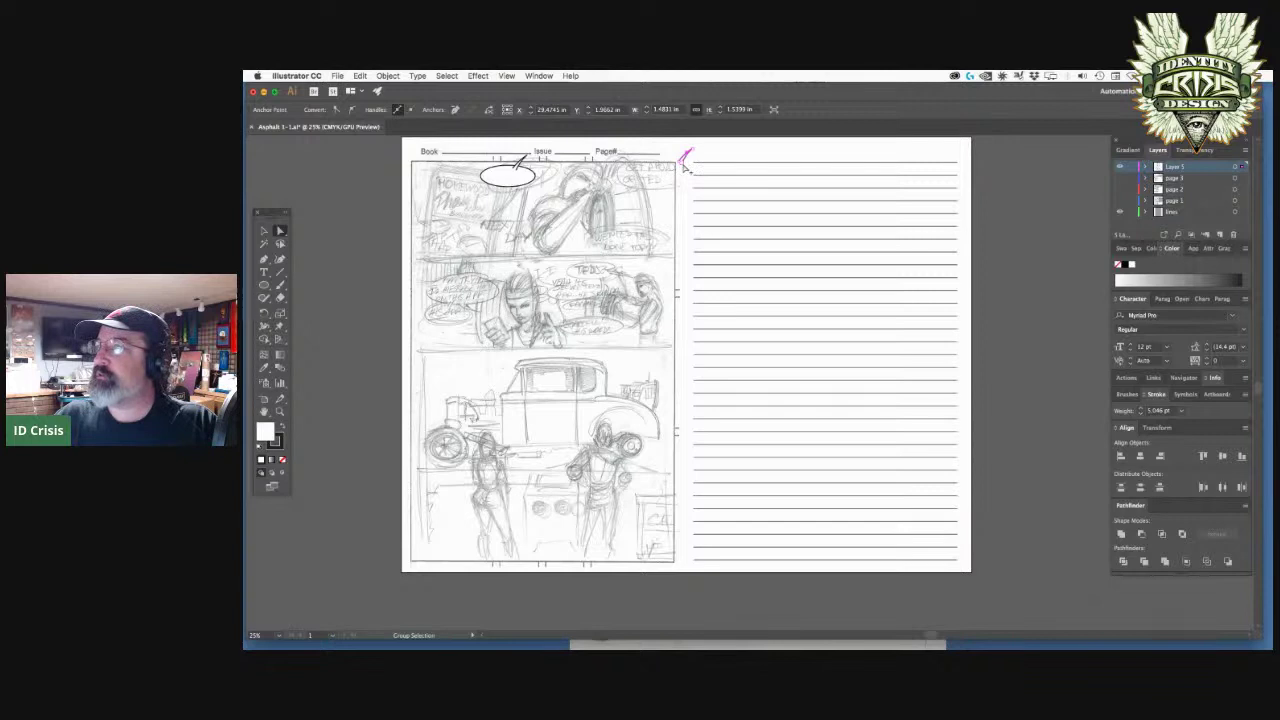
click(684, 165)
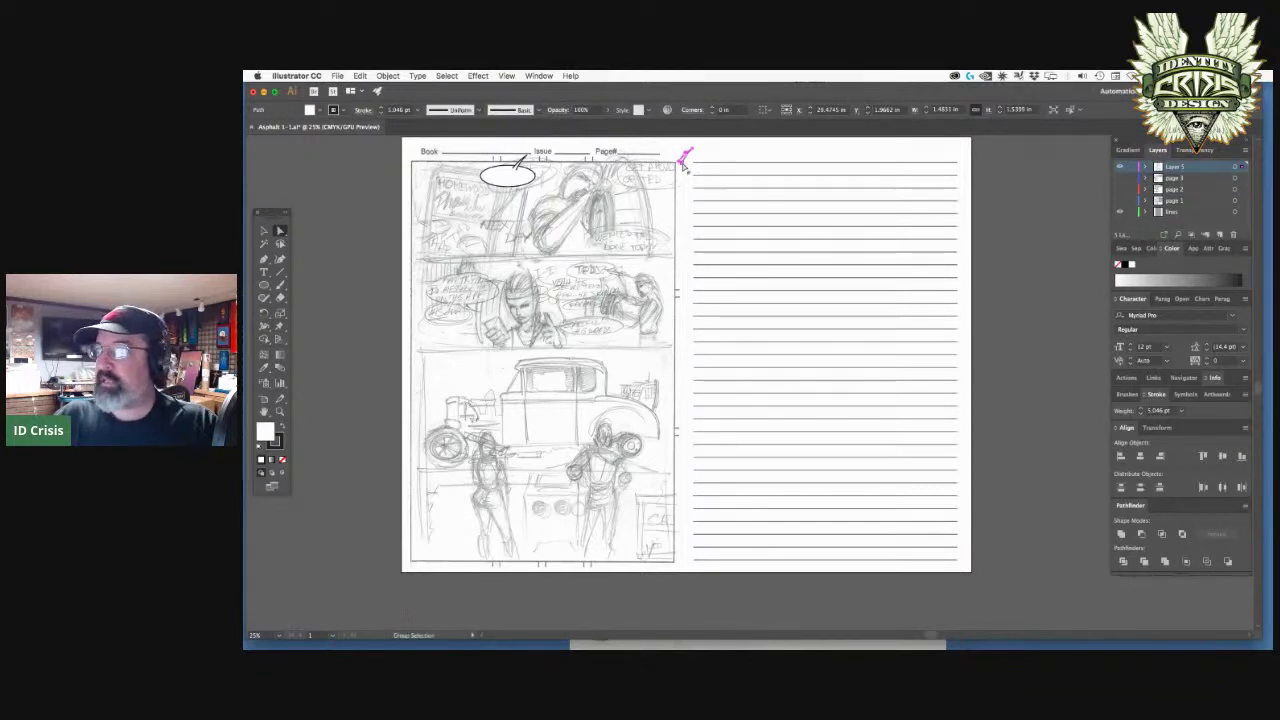
drag(684, 165, 712, 186)
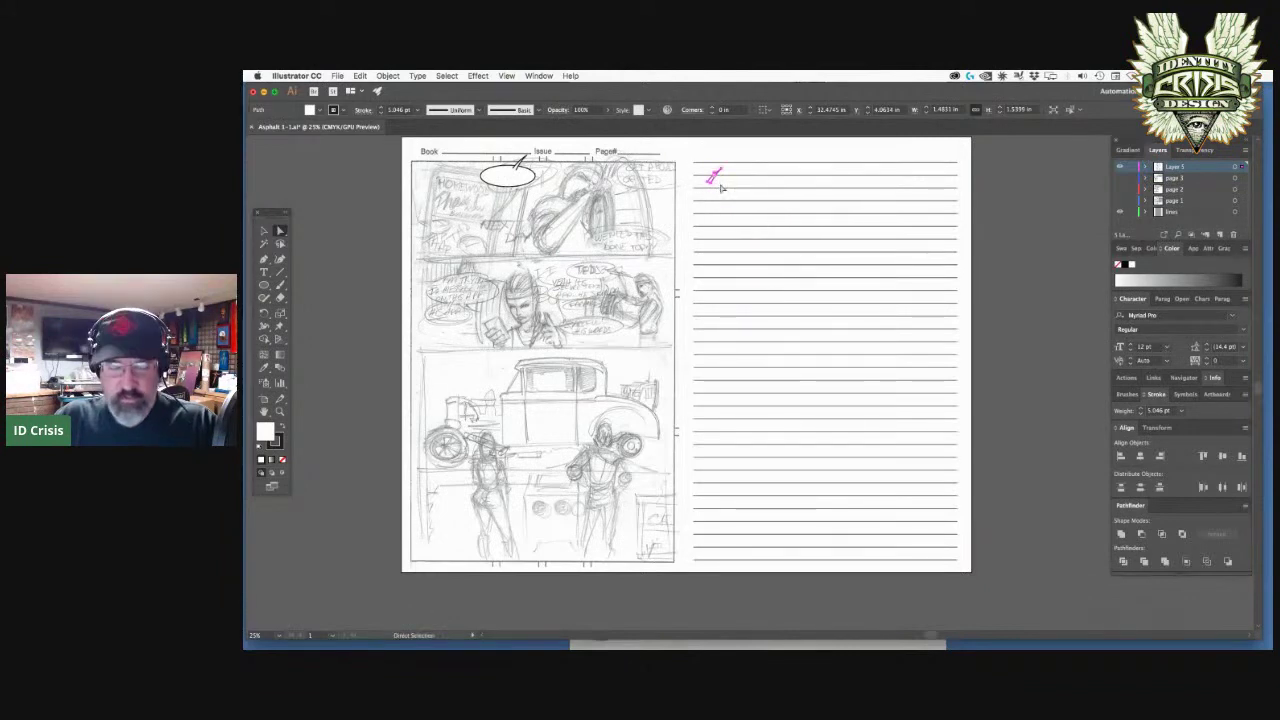
key(alt)
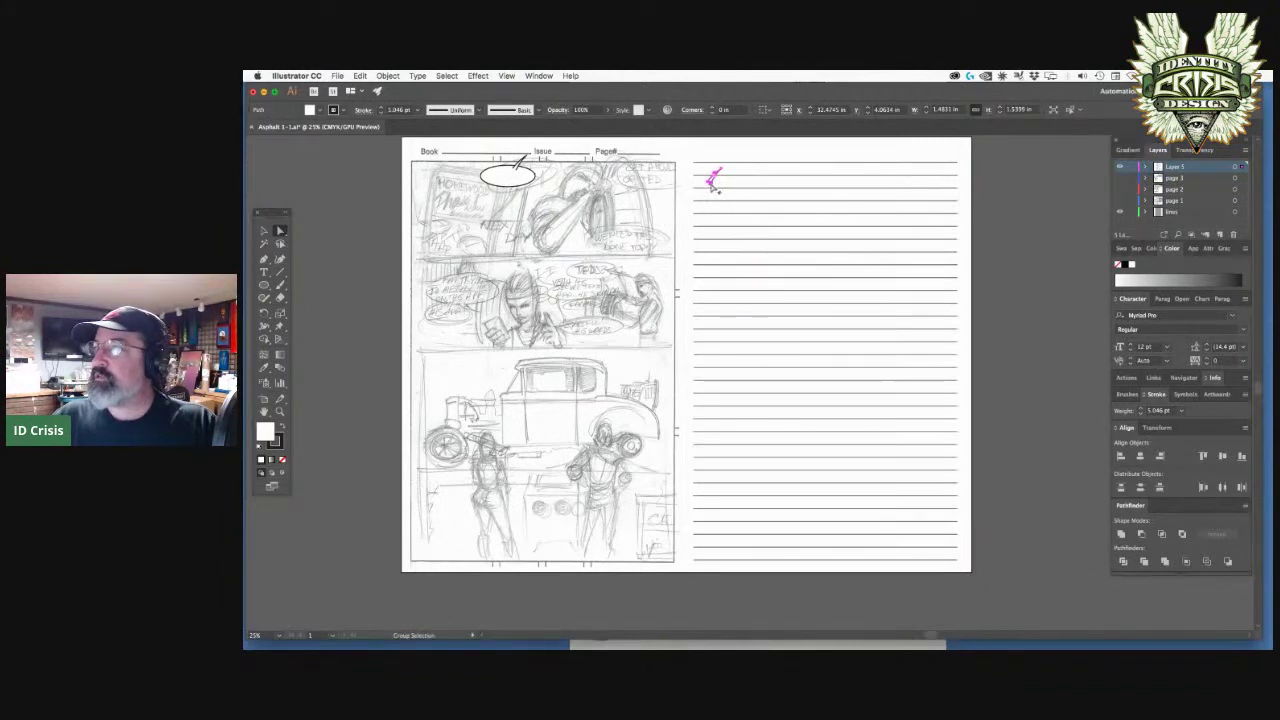
drag(713, 188, 736, 218)
key(super+z)
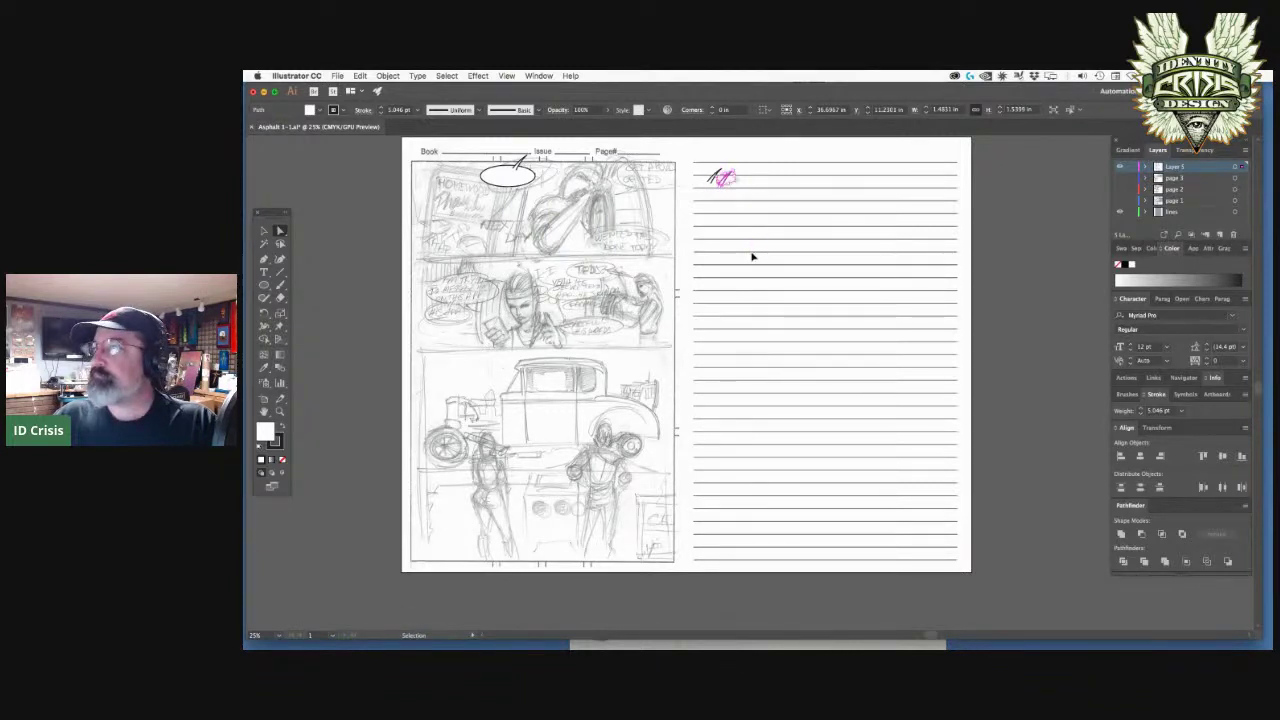
key(a)
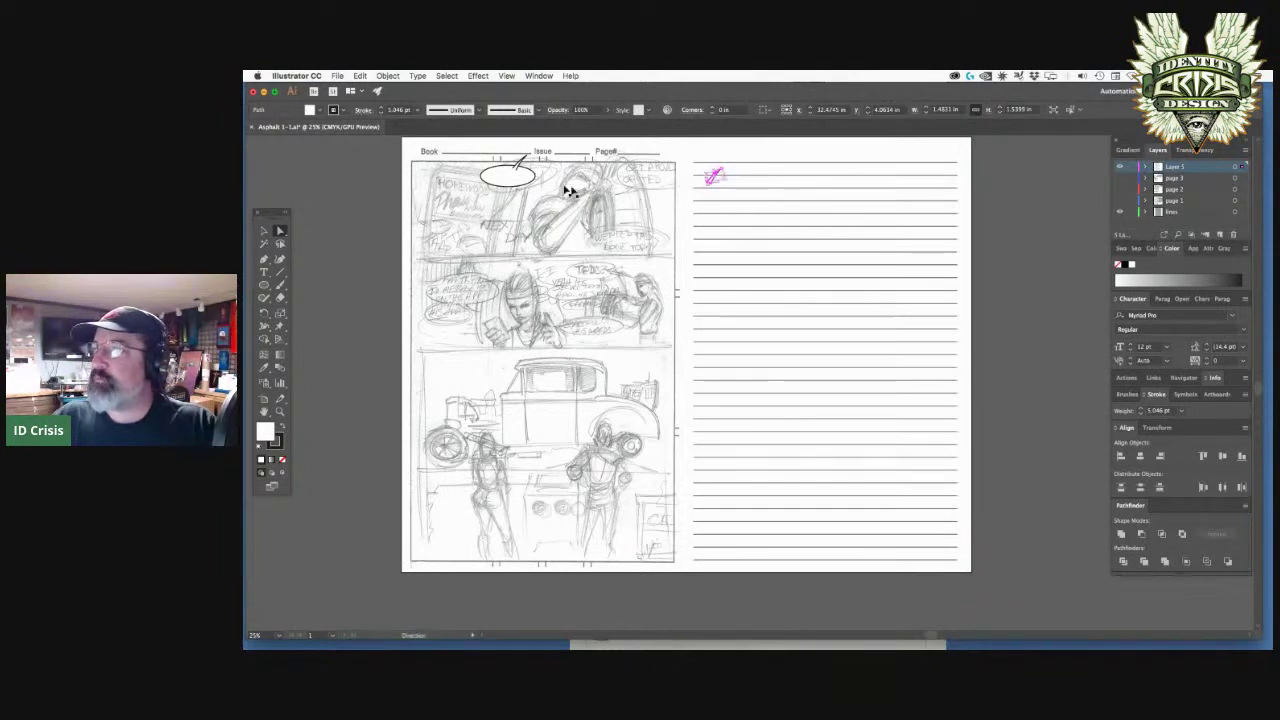
drag(714, 178, 686, 156)
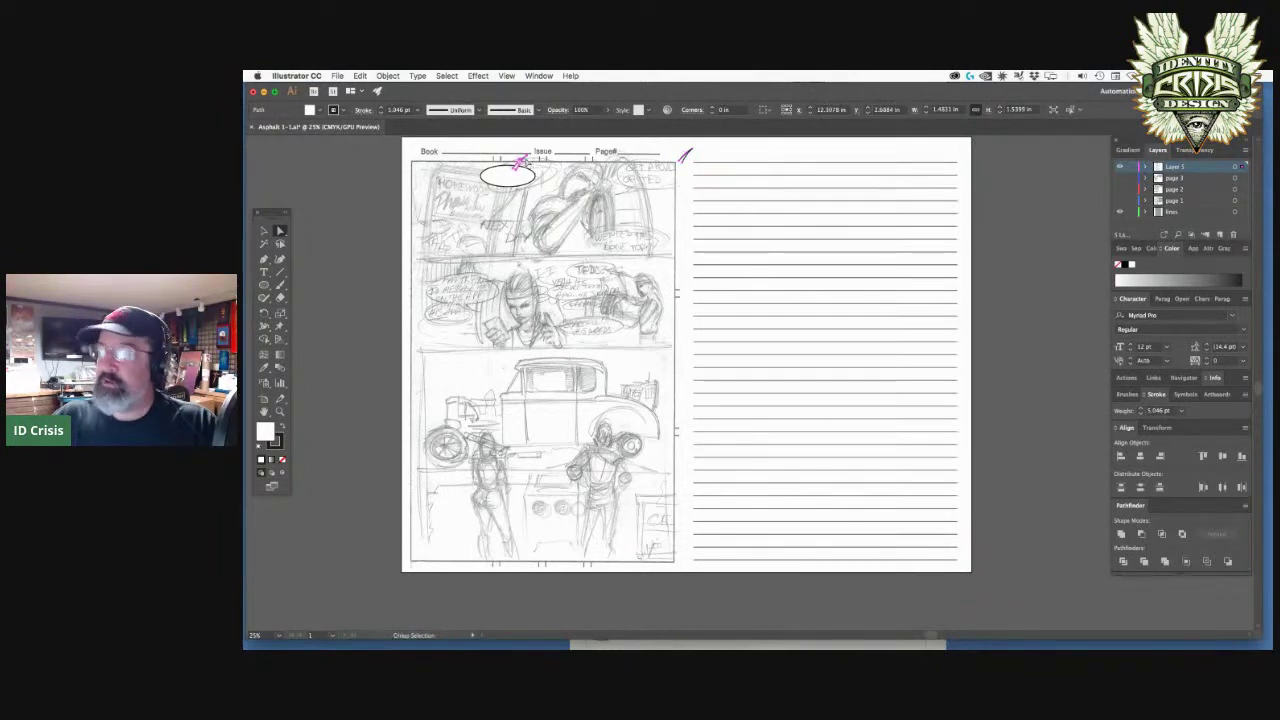
key(r)
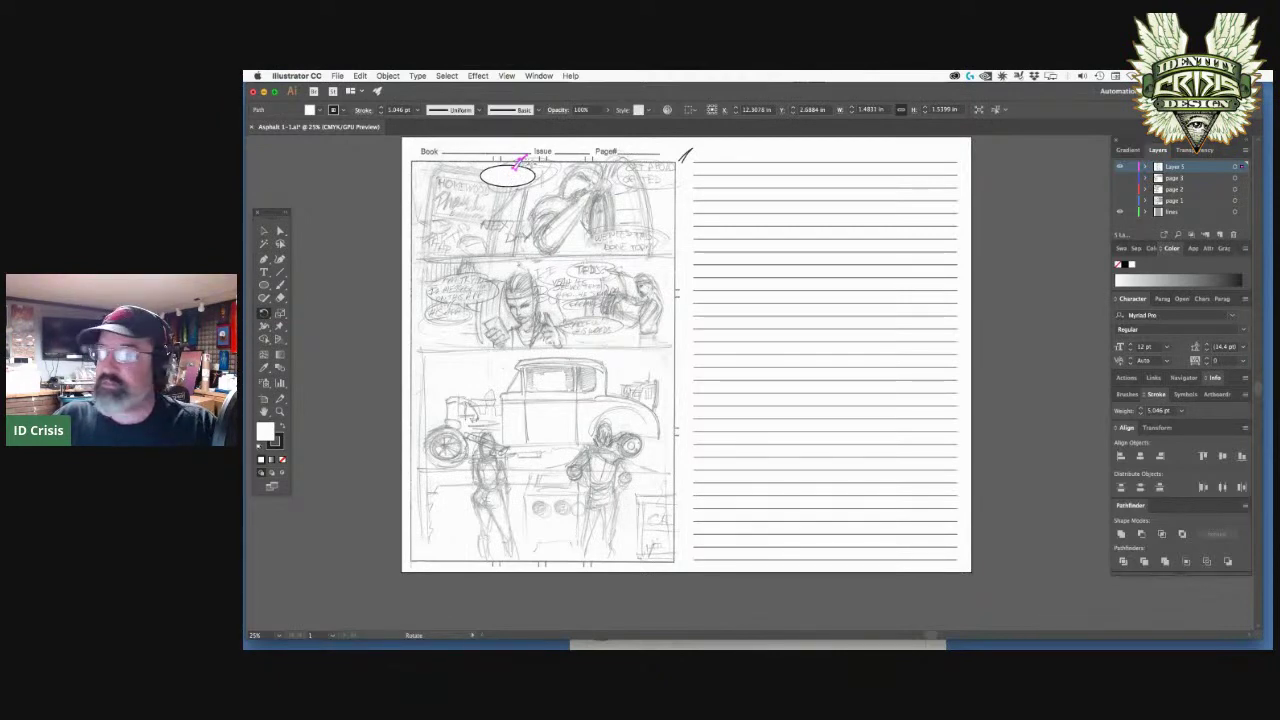
scroll(530, 168, up, 5)
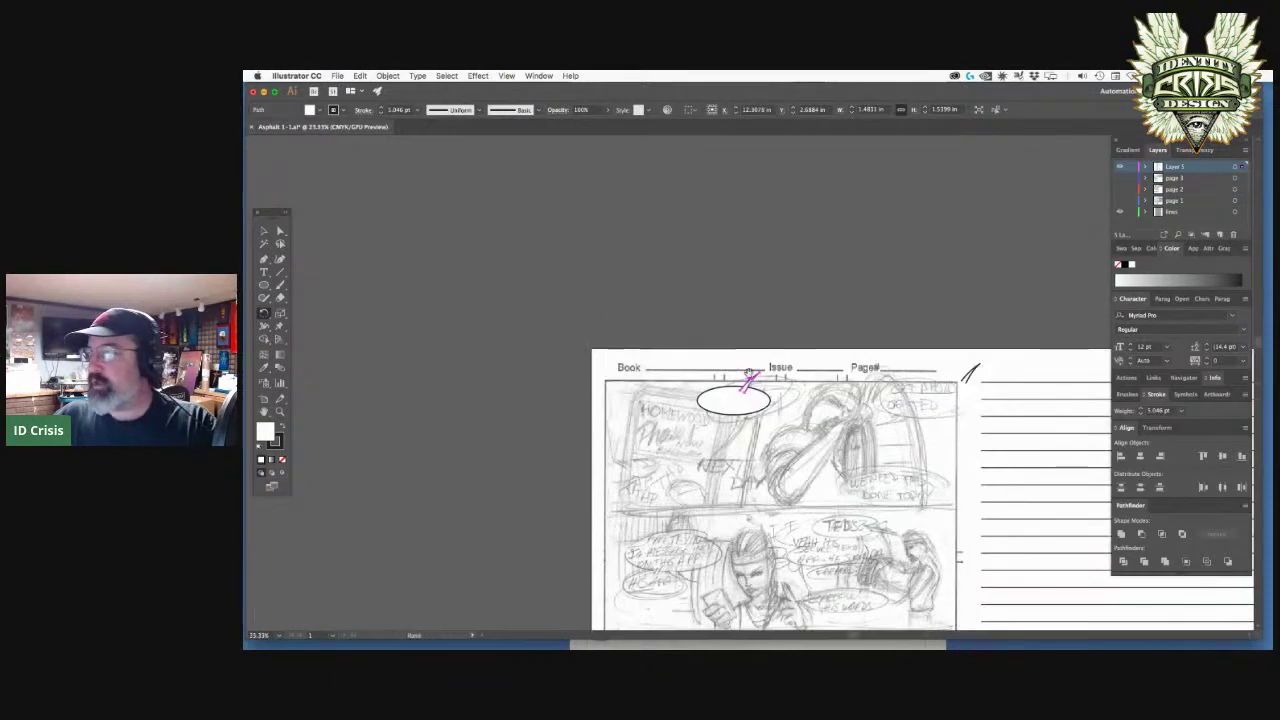
- Zoom in and rotate the balloon tail so it hangs down into the first panel
key(super+equal)
scroll(530, 168, down, 3)
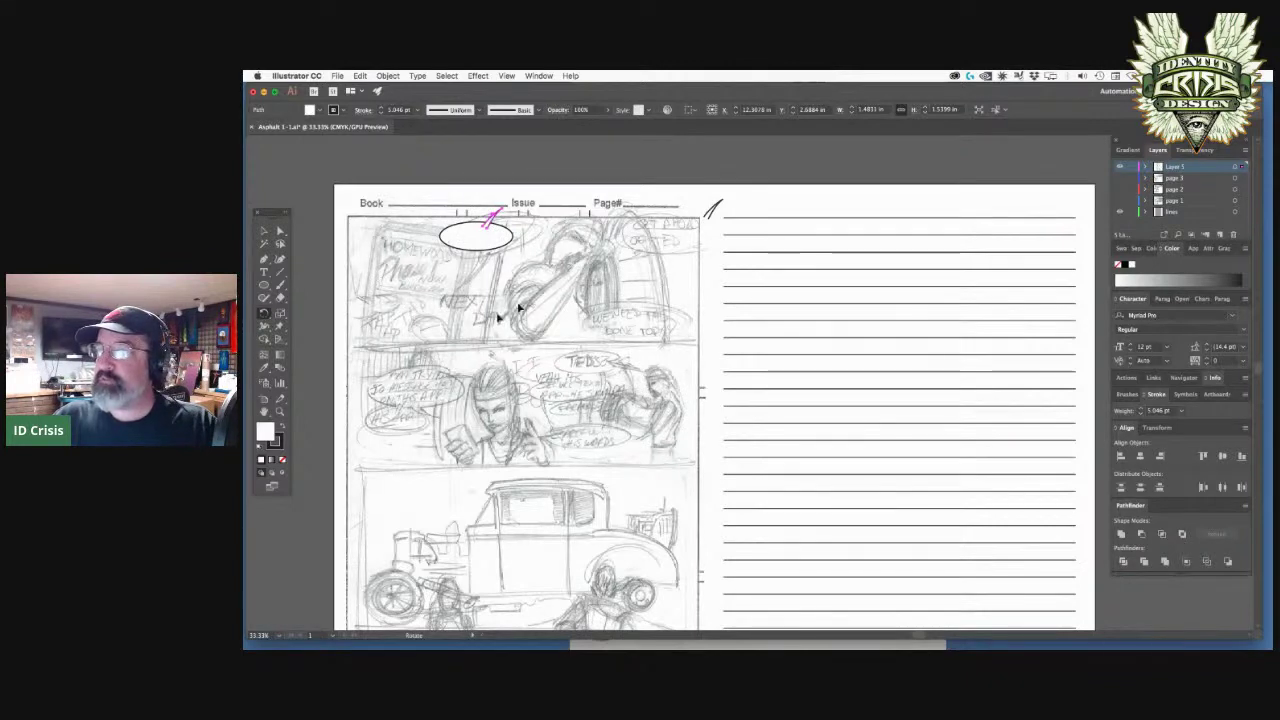
mouse_move(498, 315)
mouse_down()
mouse_move(606, 349)
mouse_move(606, 457)
mouse_move(549, 357)
mouse_move(558, 373)
mouse_move(552, 308)
mouse_up()
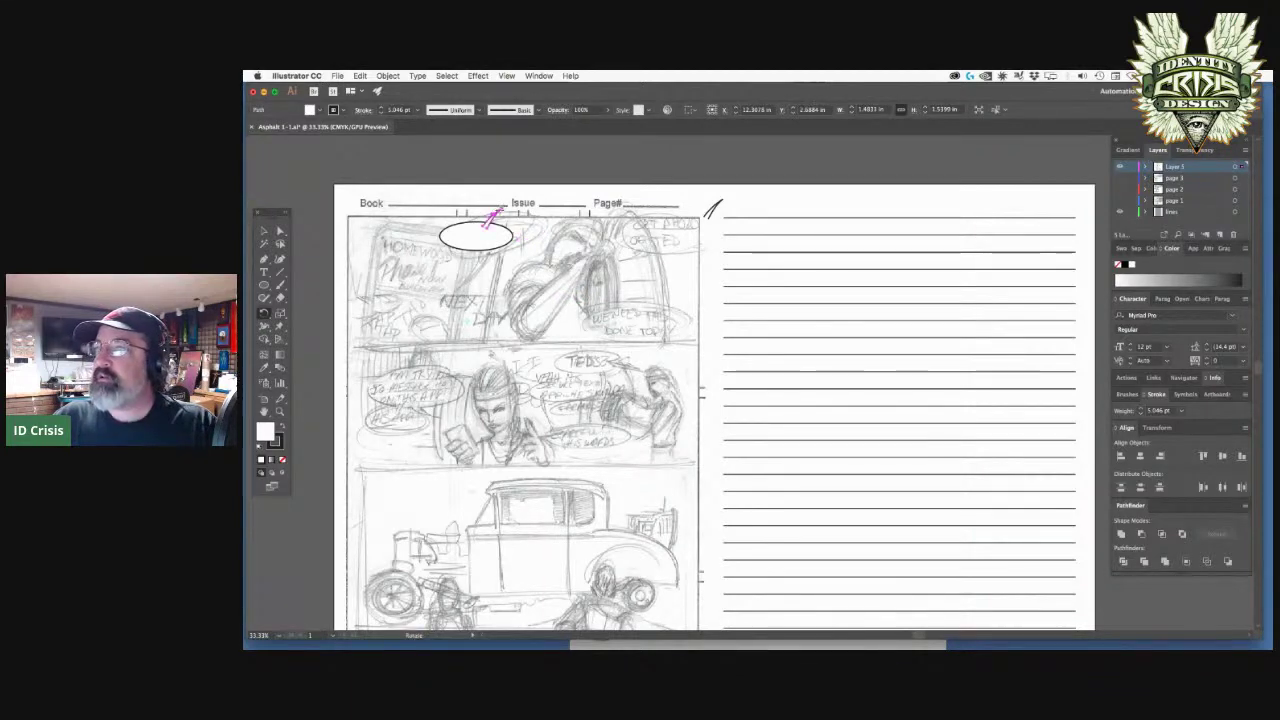
mouse_move(557, 243)
mouse_down()
mouse_move(480, 189)
mouse_move(437, 271)
mouse_move(531, 254)
mouse_move(494, 185)
mouse_move(462, 182)
mouse_move(452, 200)
mouse_move(480, 215)
mouse_move(478, 250)
mouse_move(448, 254)
mouse_move(505, 258)
mouse_move(482, 256)
mouse_move(488, 265)
mouse_up()
key(v)
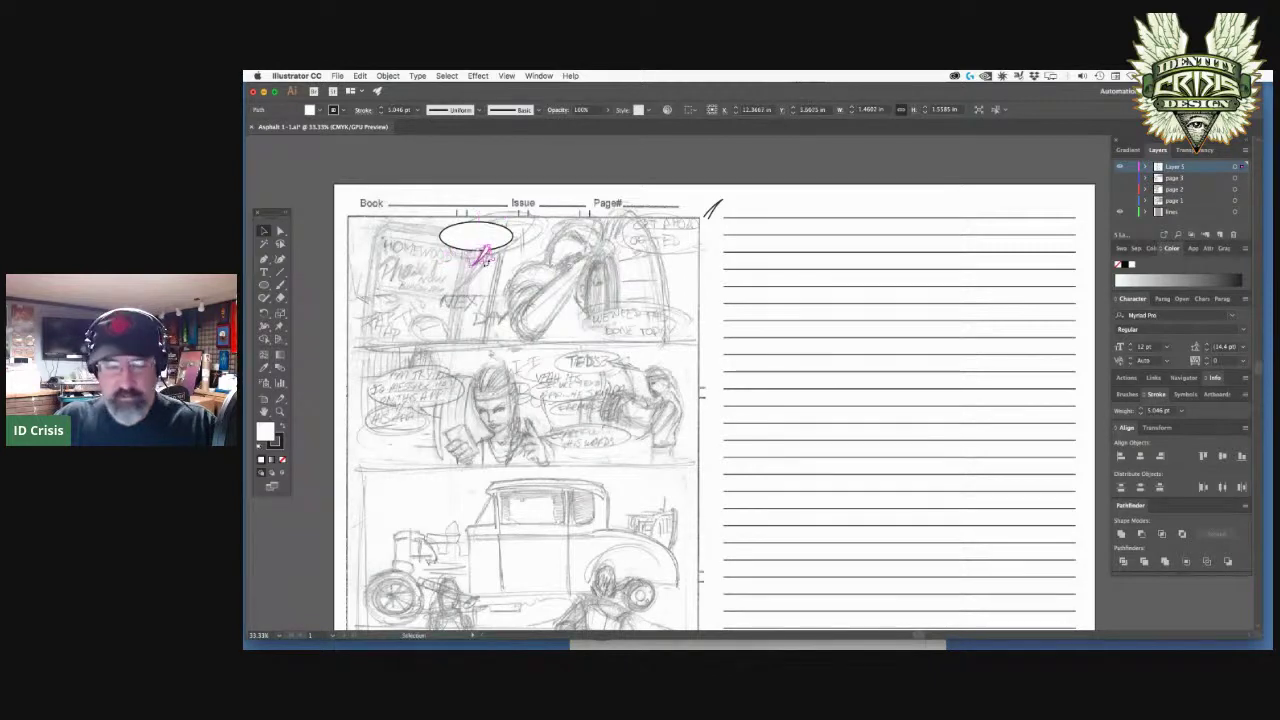
key(r)
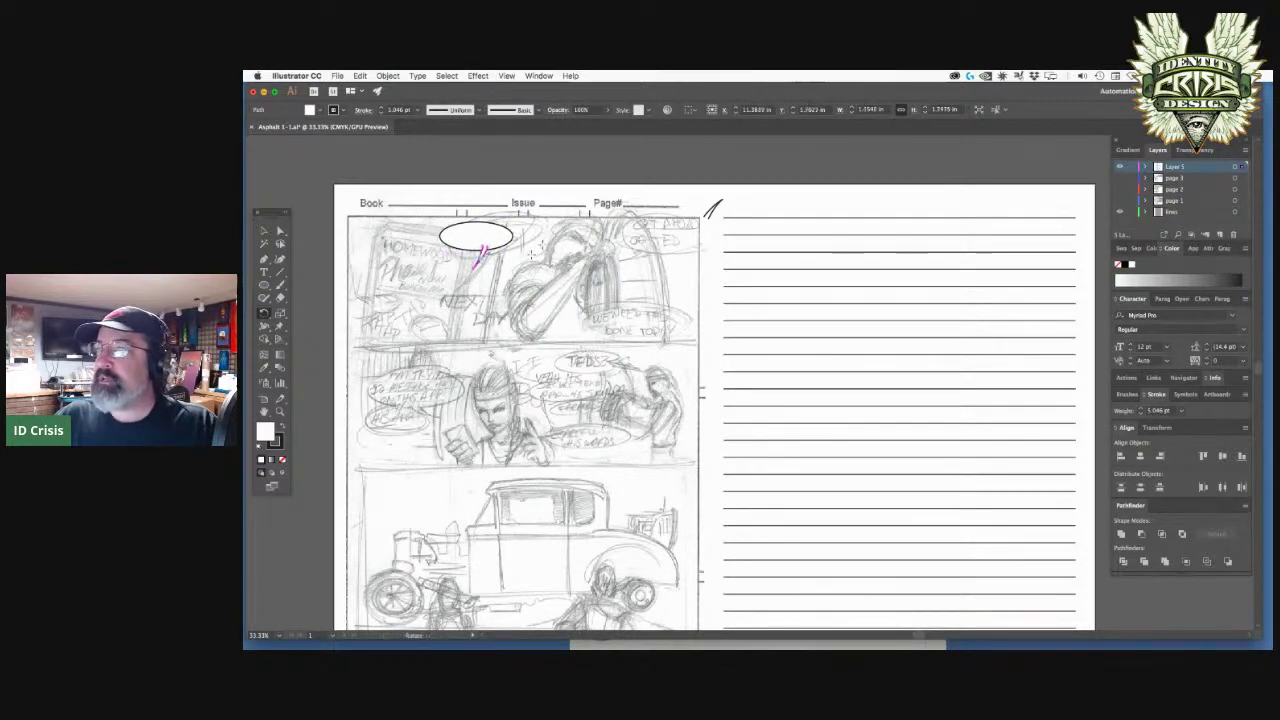
- Briefly show page 3's script lines, then make Layer 1 active and hide page 3 again
click(264, 272)
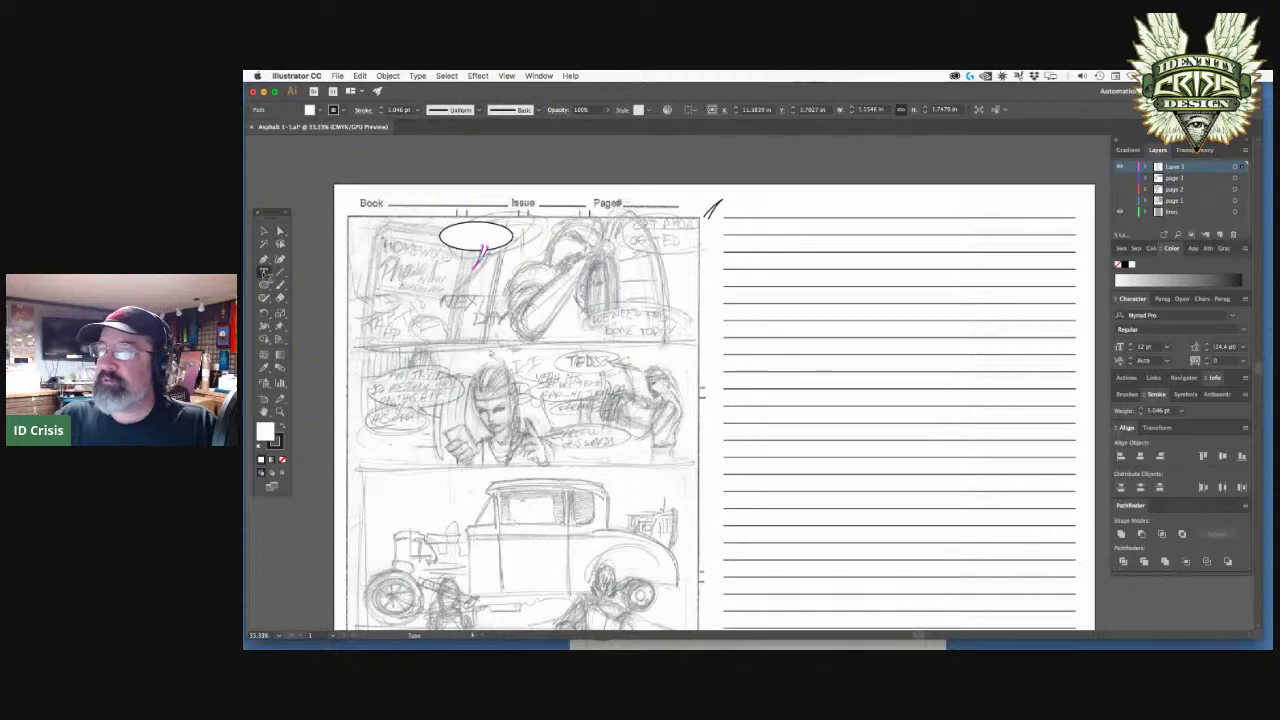
click(475, 240)
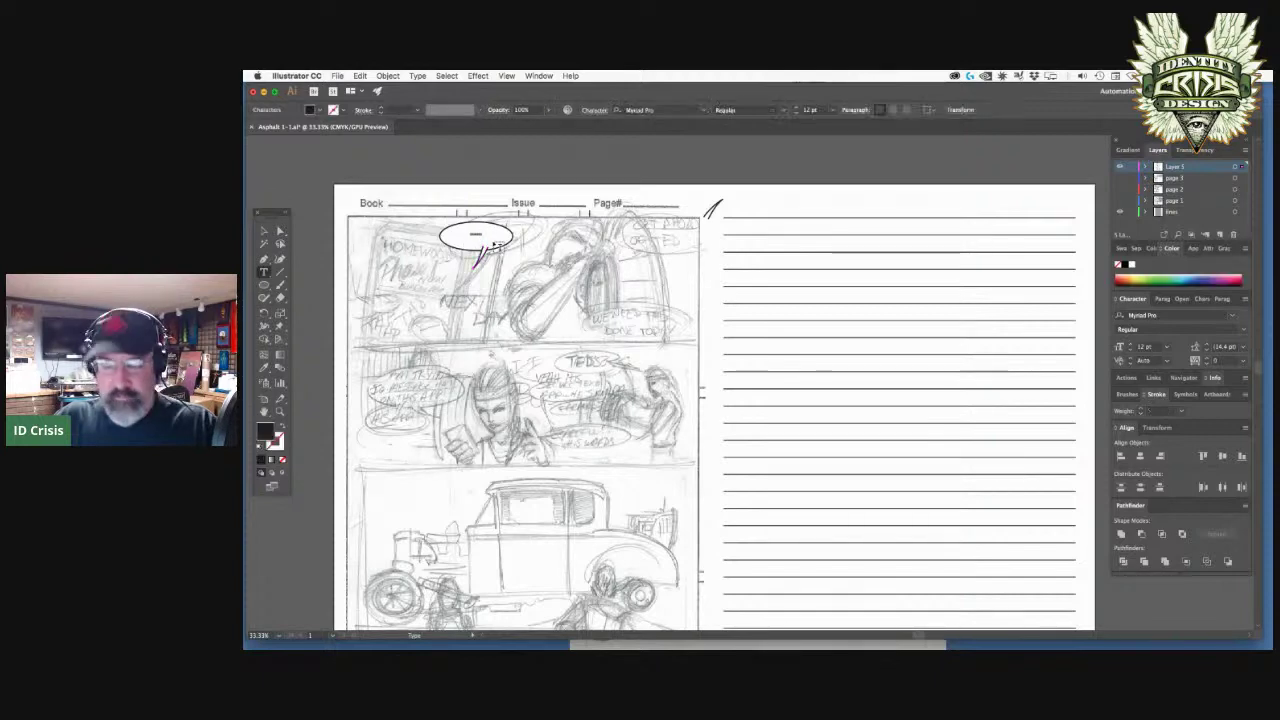
key(super+z)
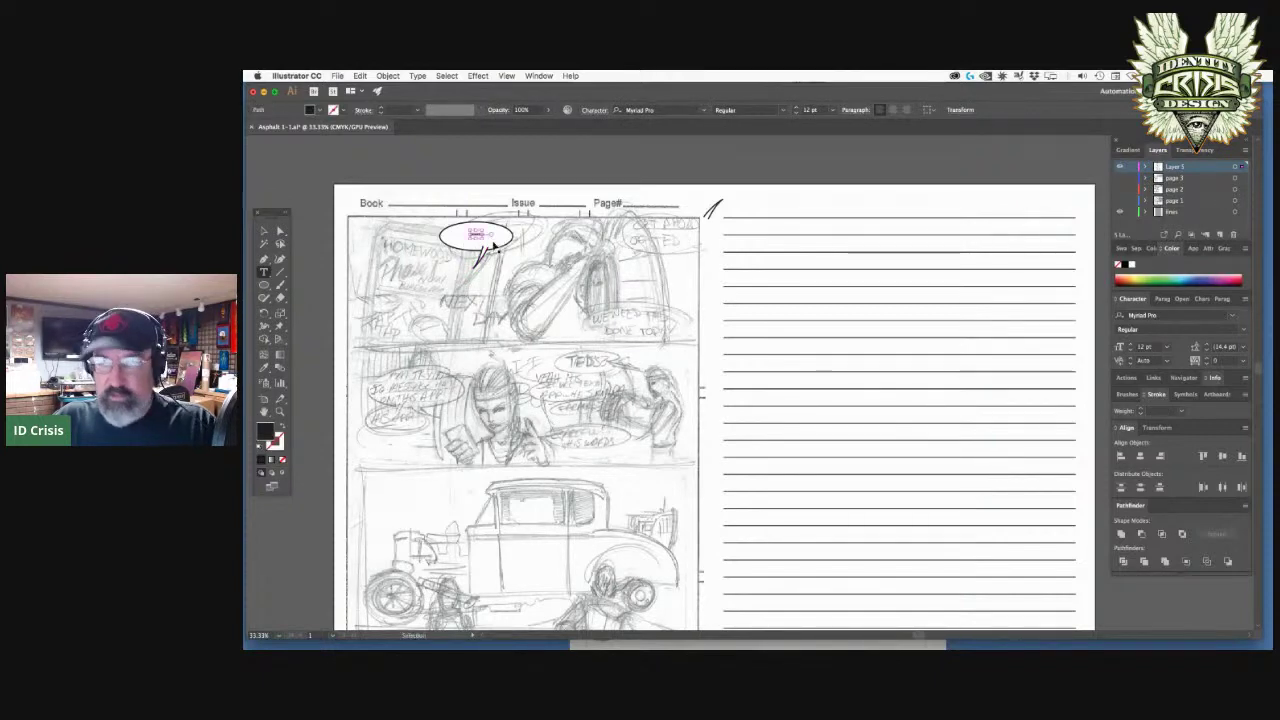
click(1173, 179)
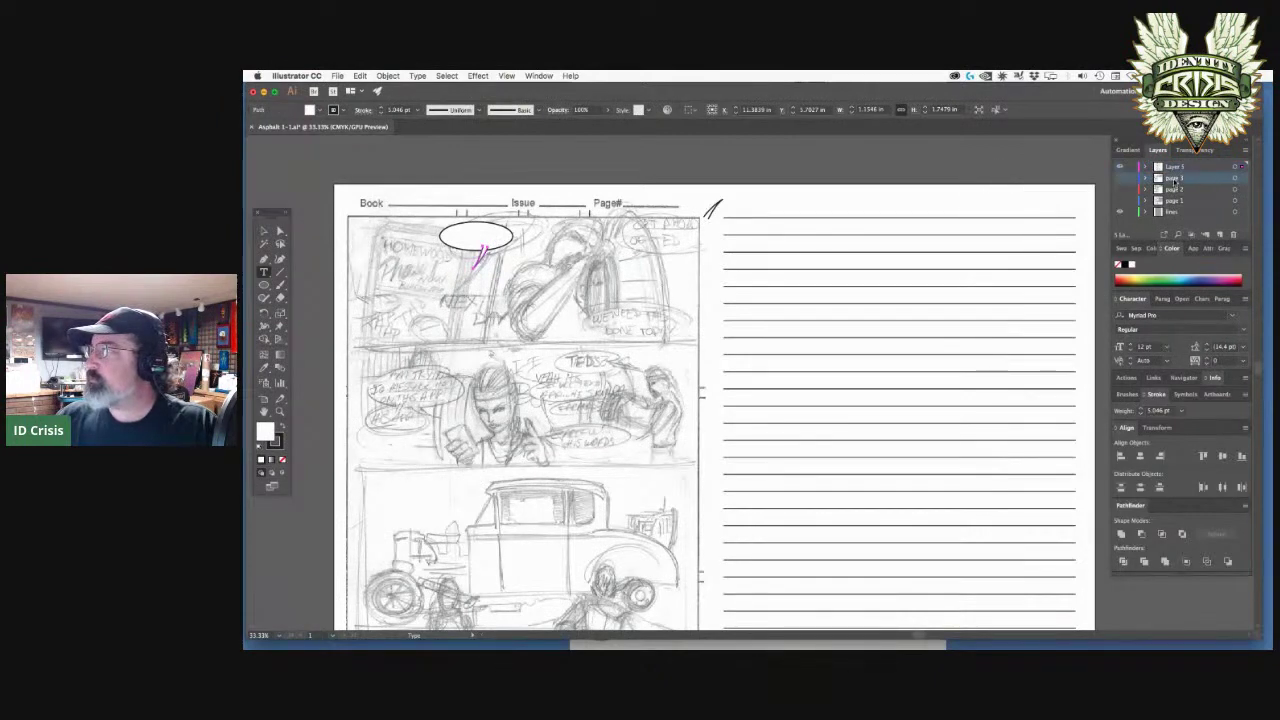
click(1120, 179)
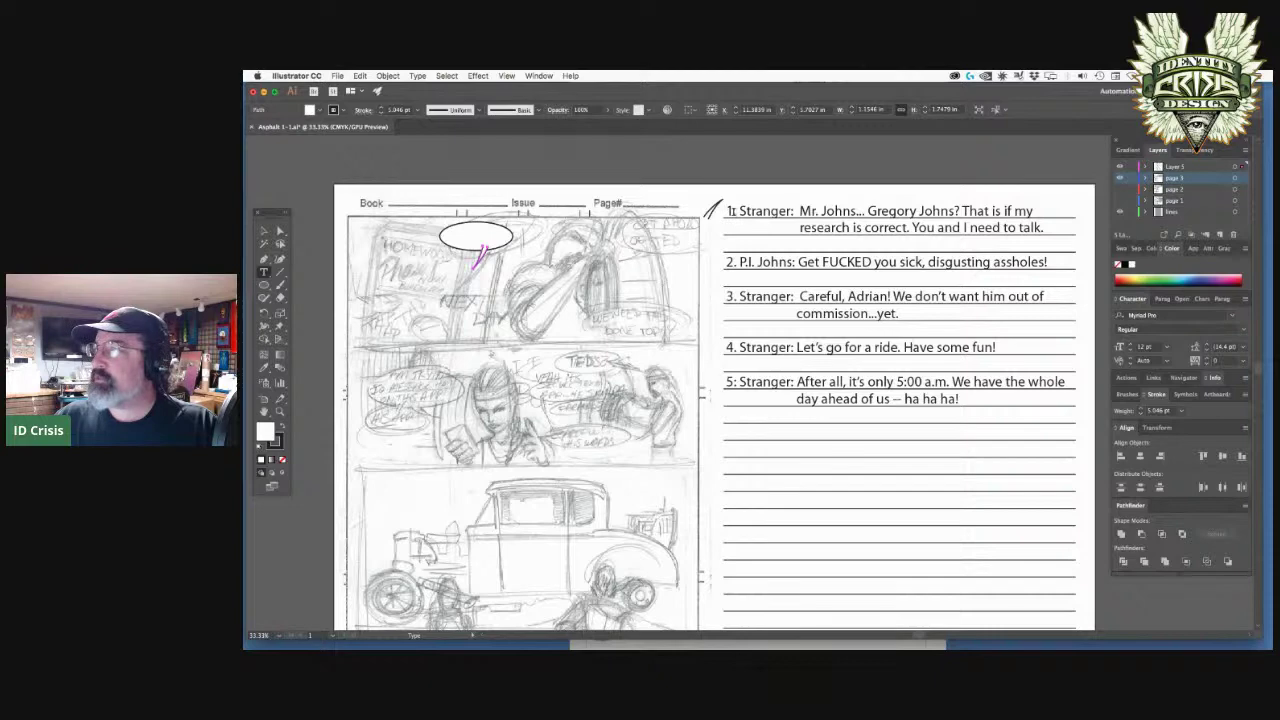
key(super+a)
key(Escape)
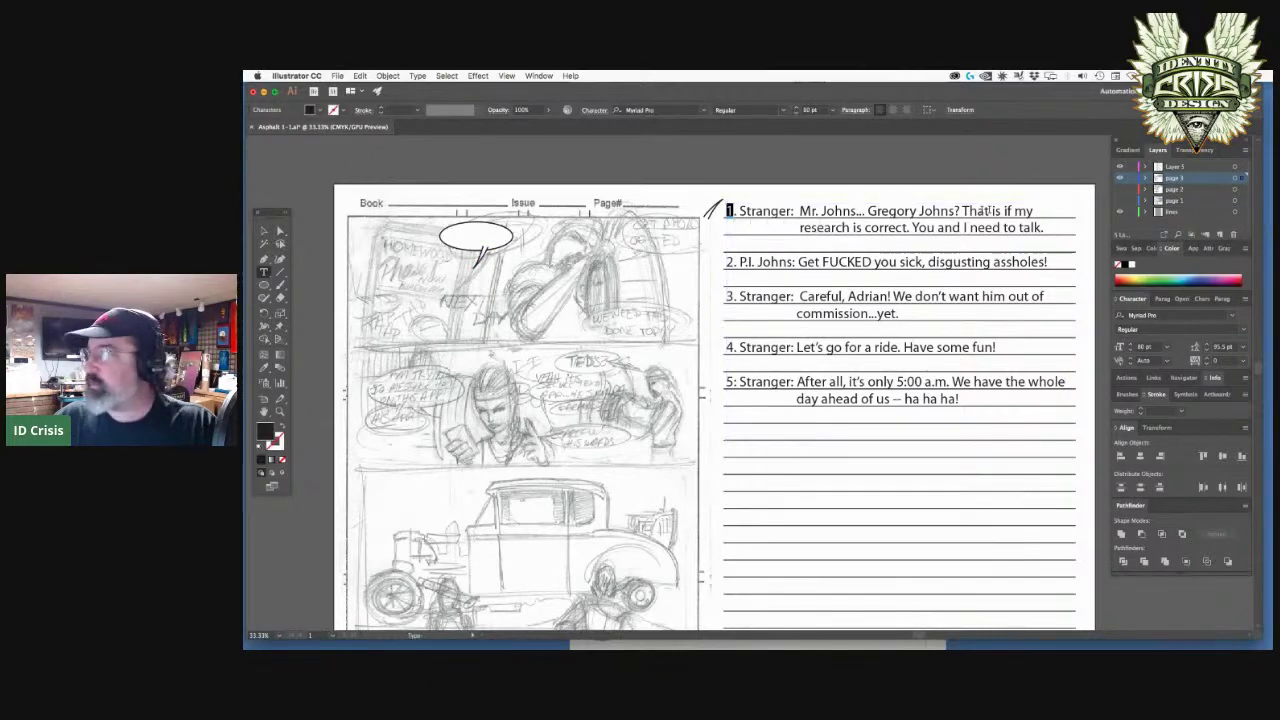
click(1178, 166)
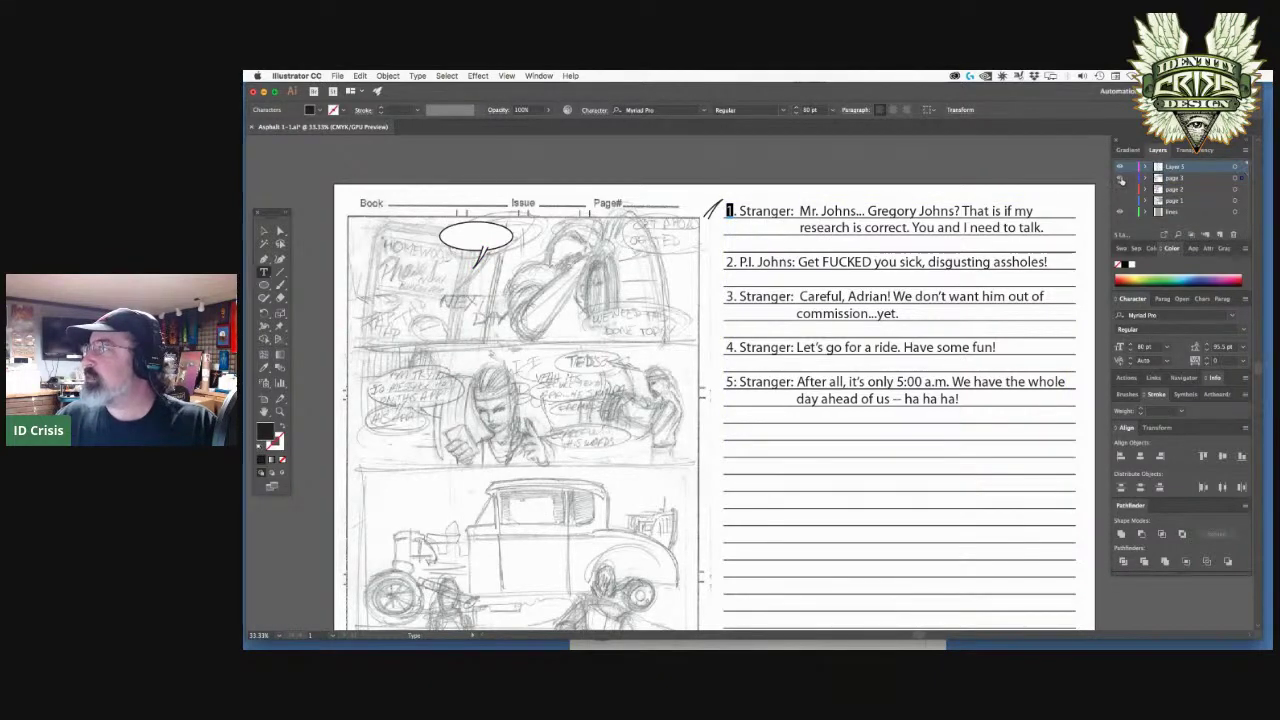
click(1120, 179)
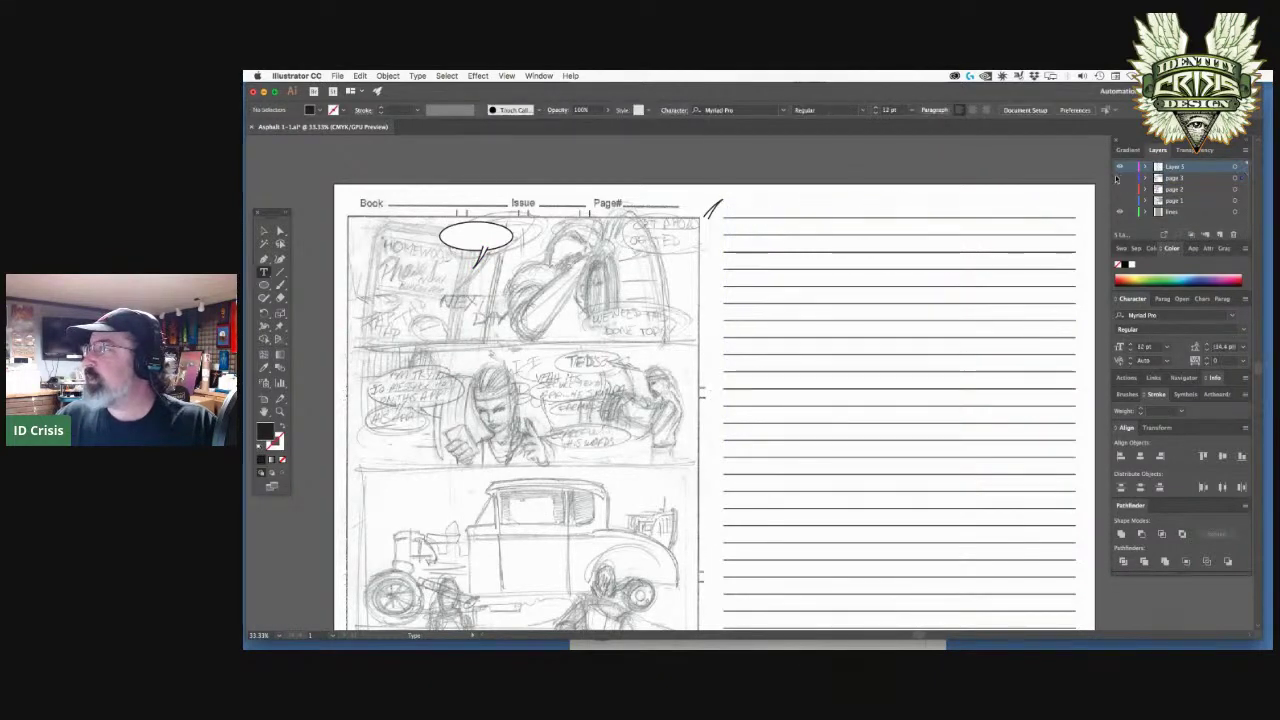
- Place the number 1 inside the top-panel speech balloon
click(470, 240)
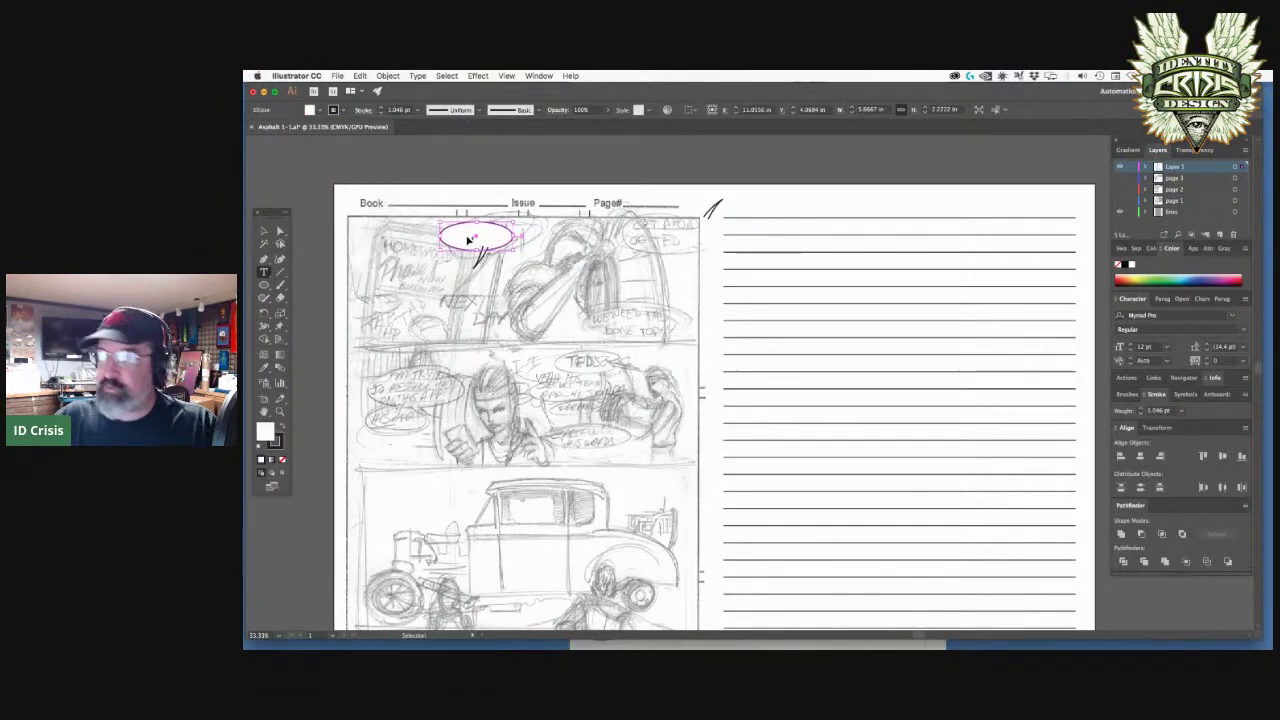
key(super+shift+a)
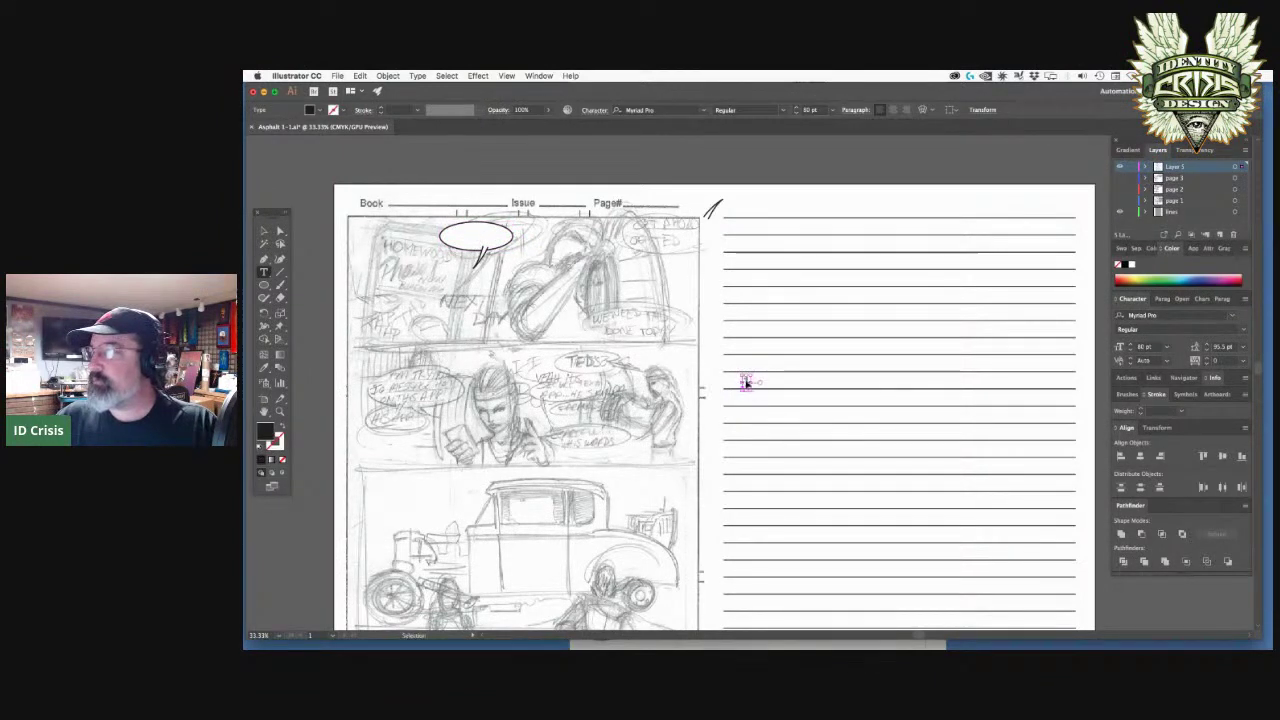
click(745, 382)
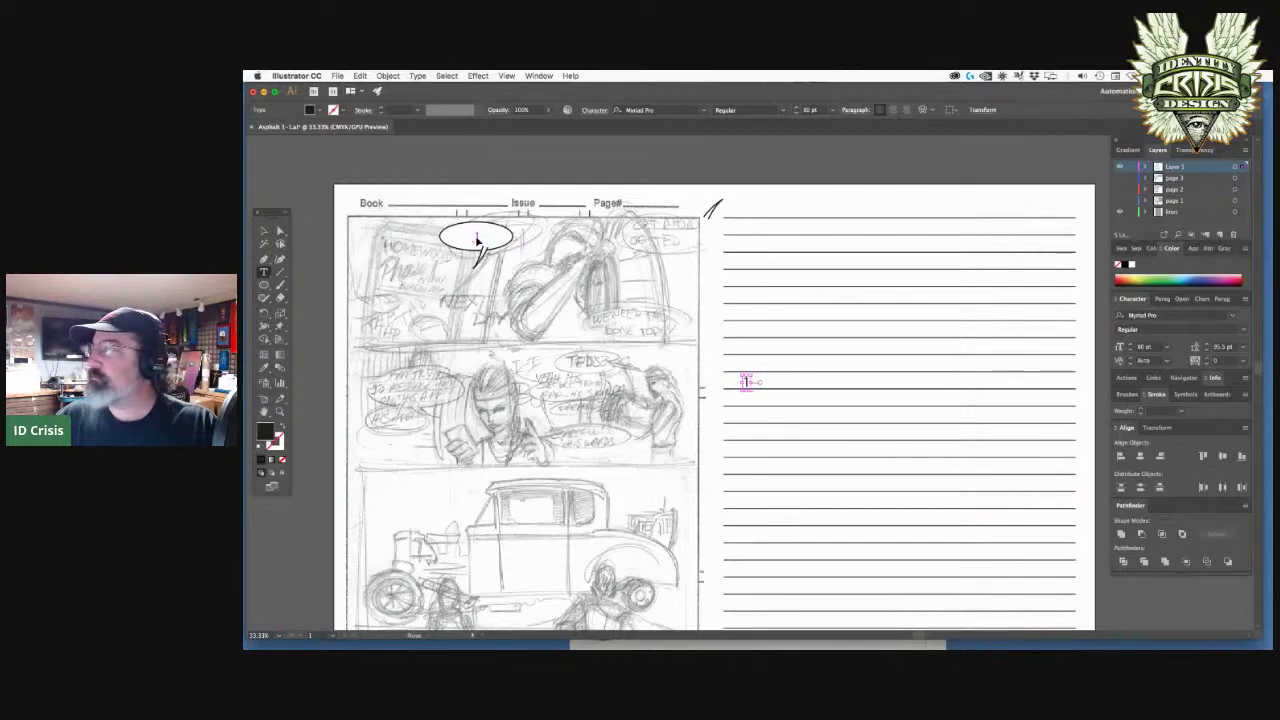
click(477, 240)
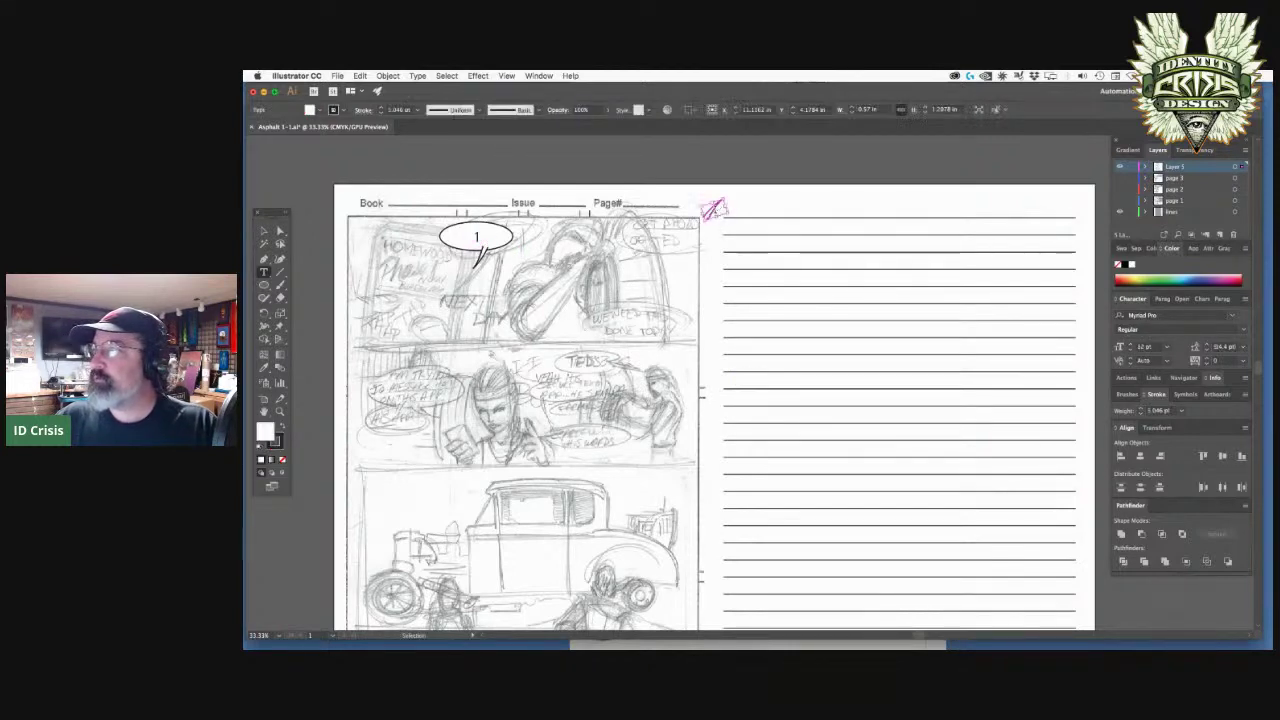
key(Escape)
key(super+shift+a)
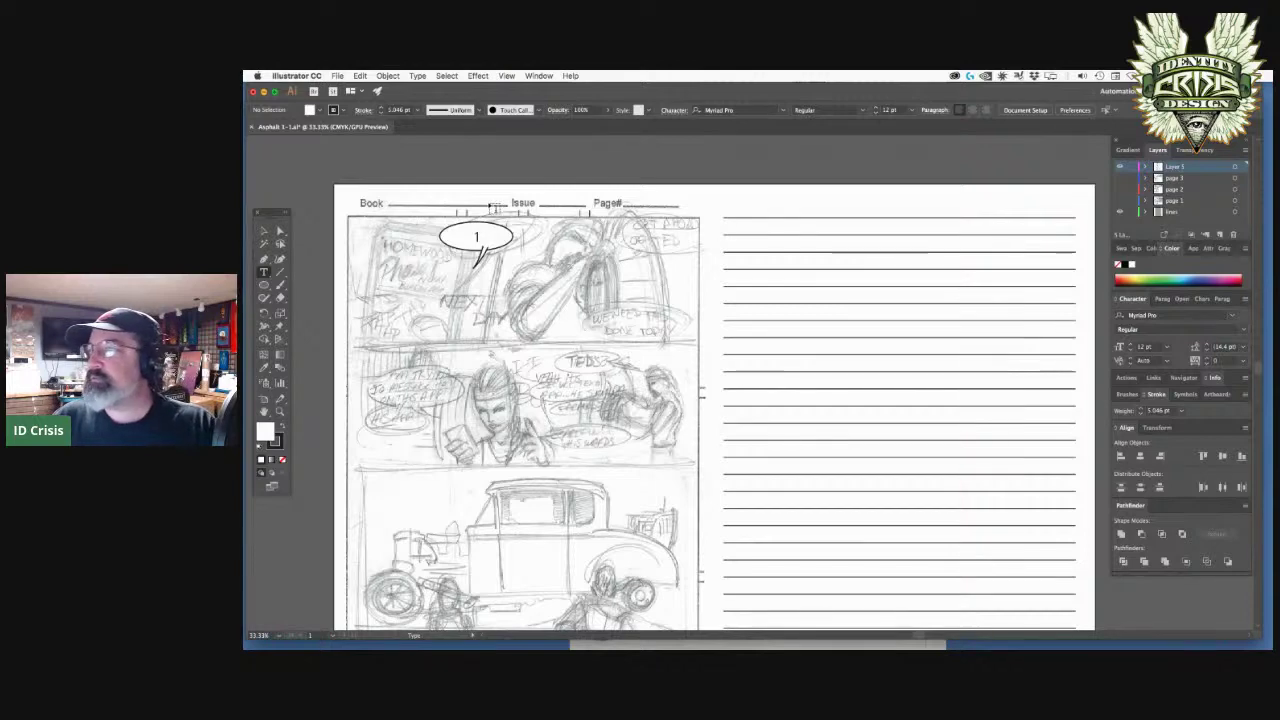
- Type '1. Trish: I hate these F^%&$ Pop-up ads!' above the first ruled line
click(721, 211)
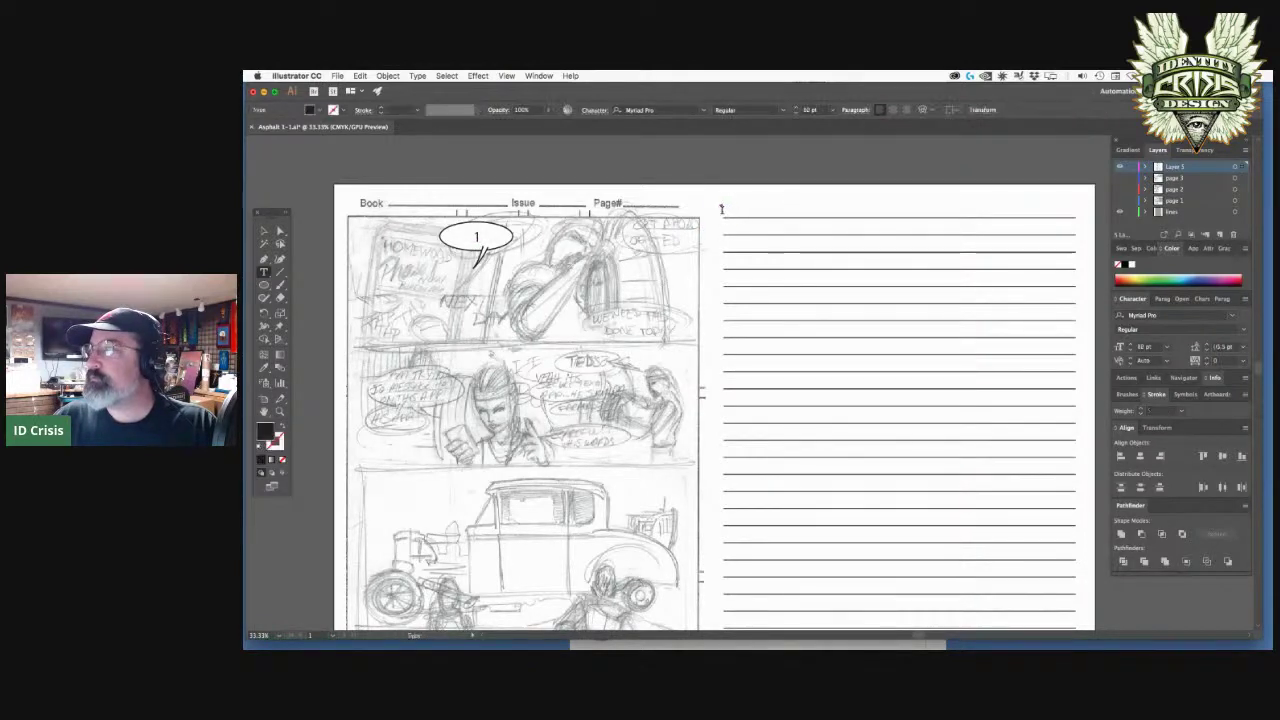
text(1)
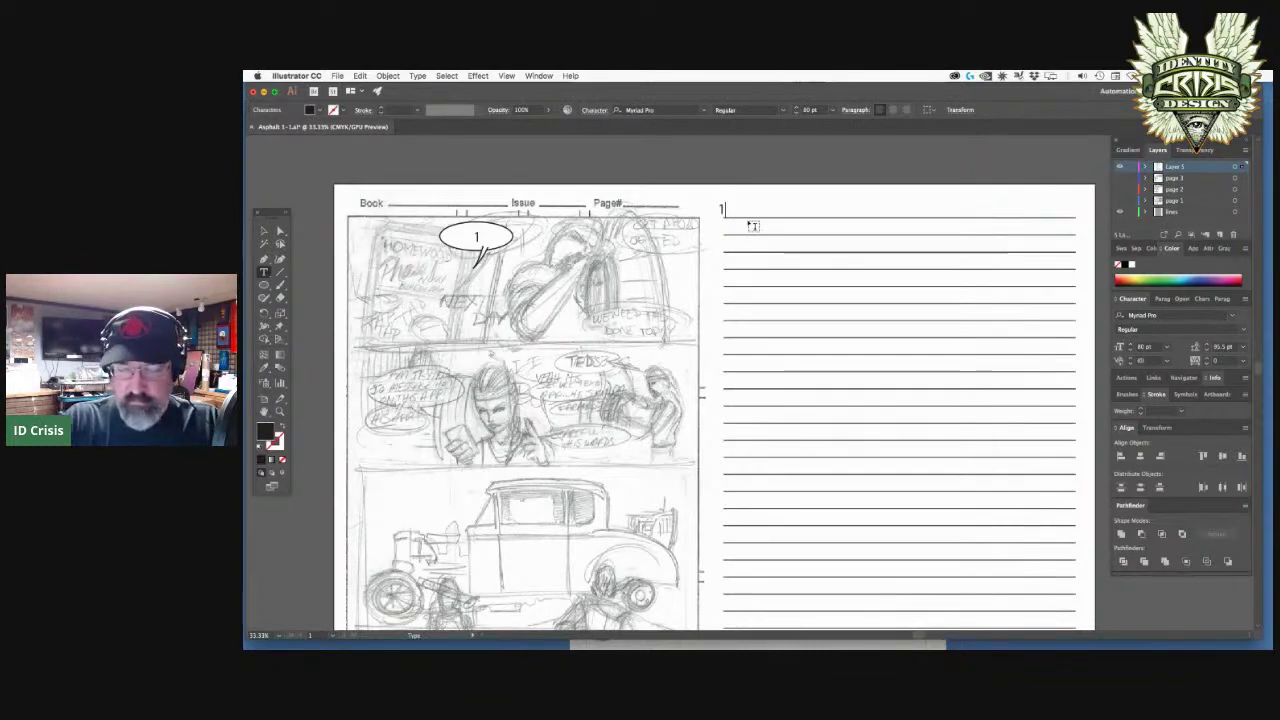
text(. T)
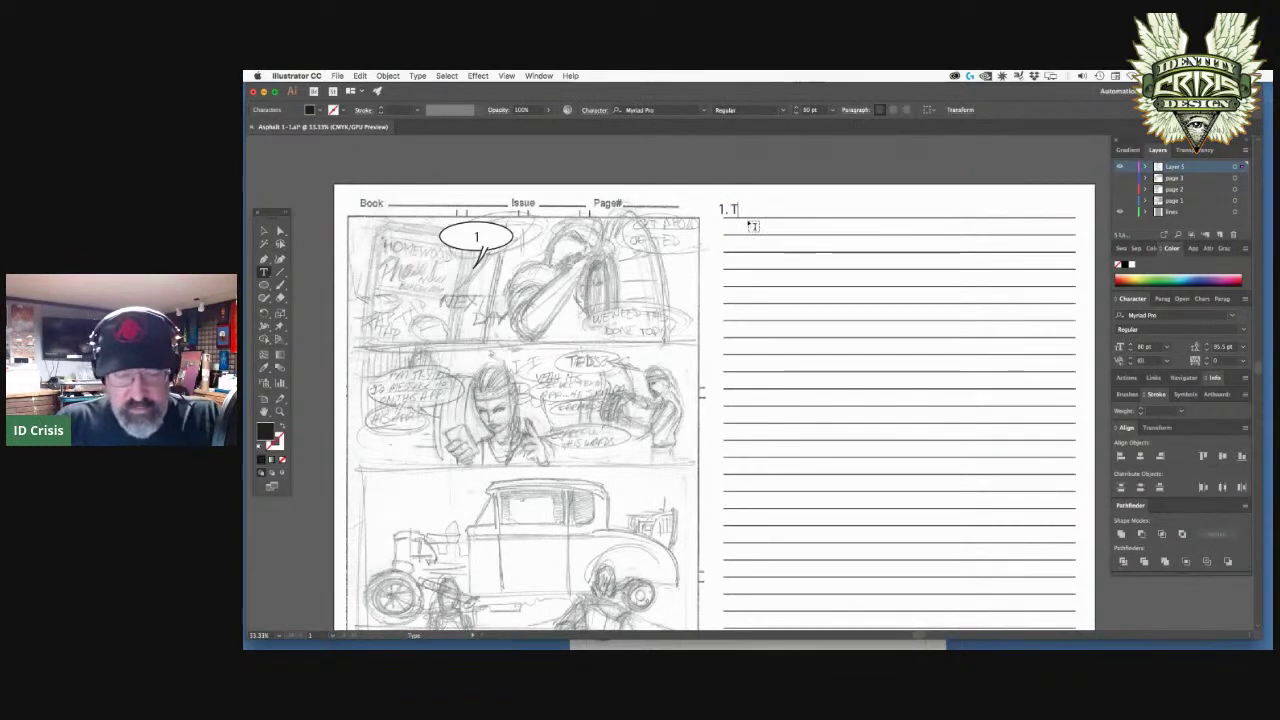
text(rish: )
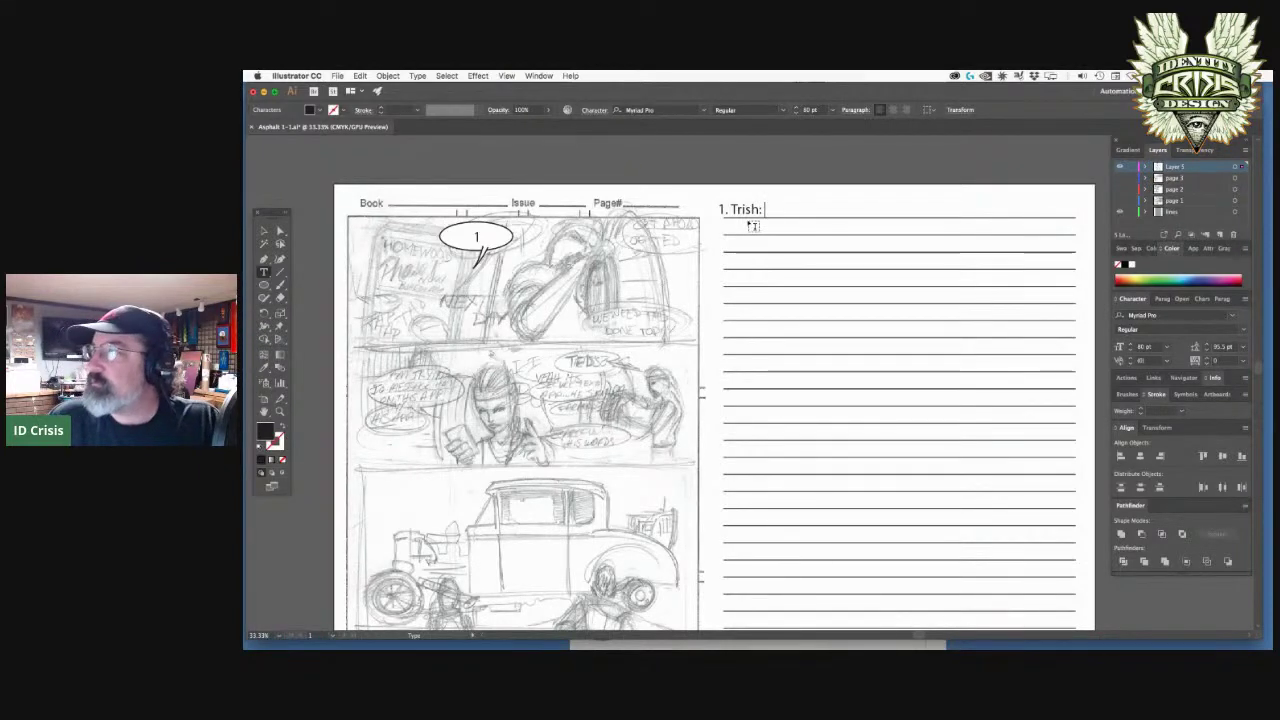
text(I)
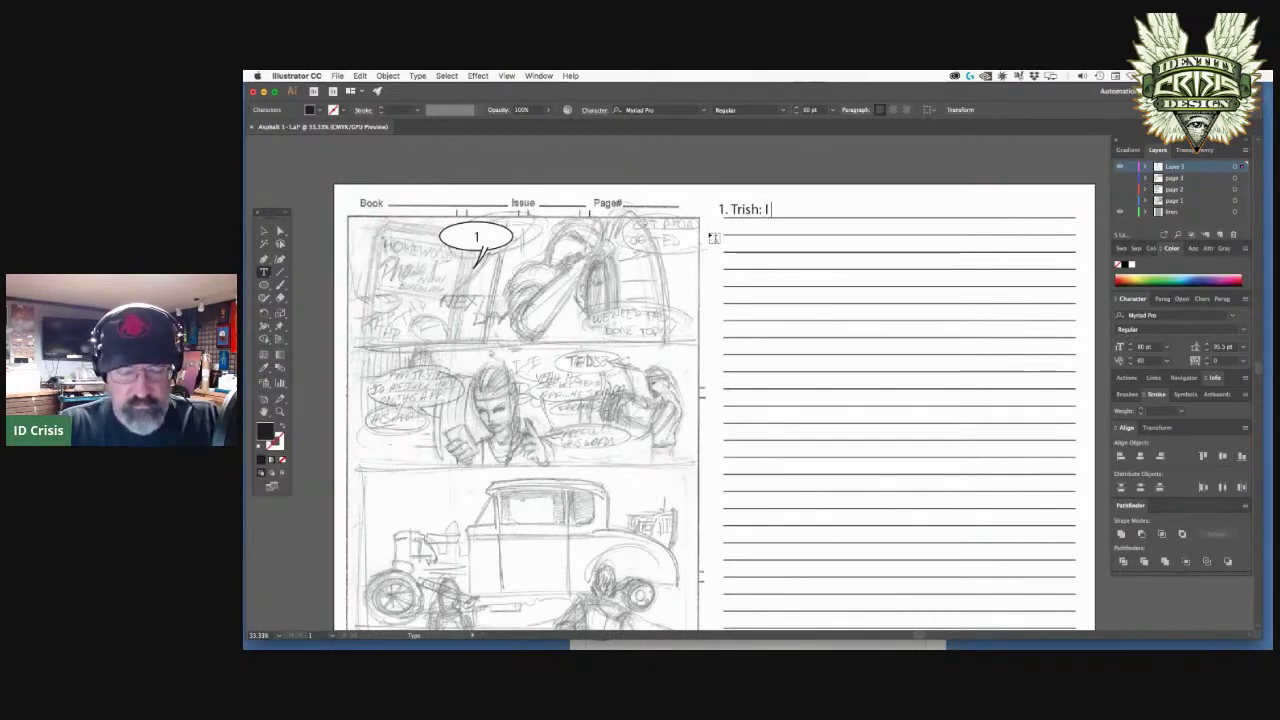
text( hate these )
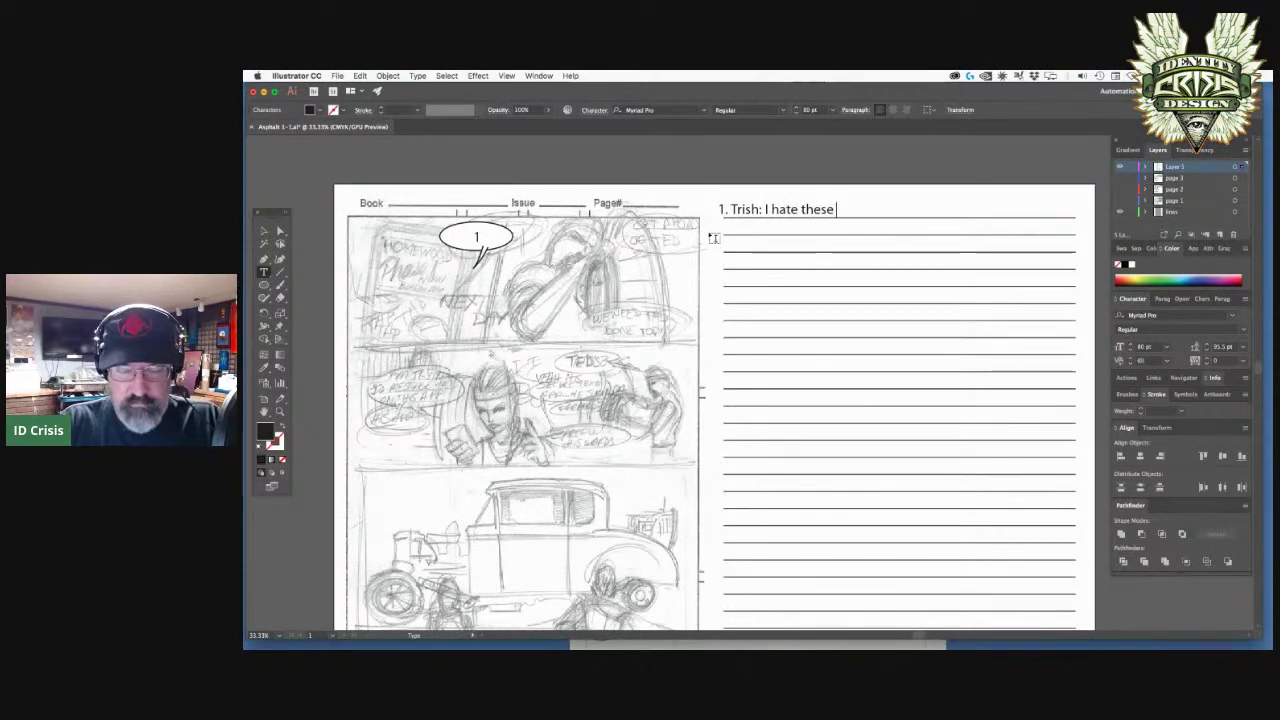
text(F^%&$)
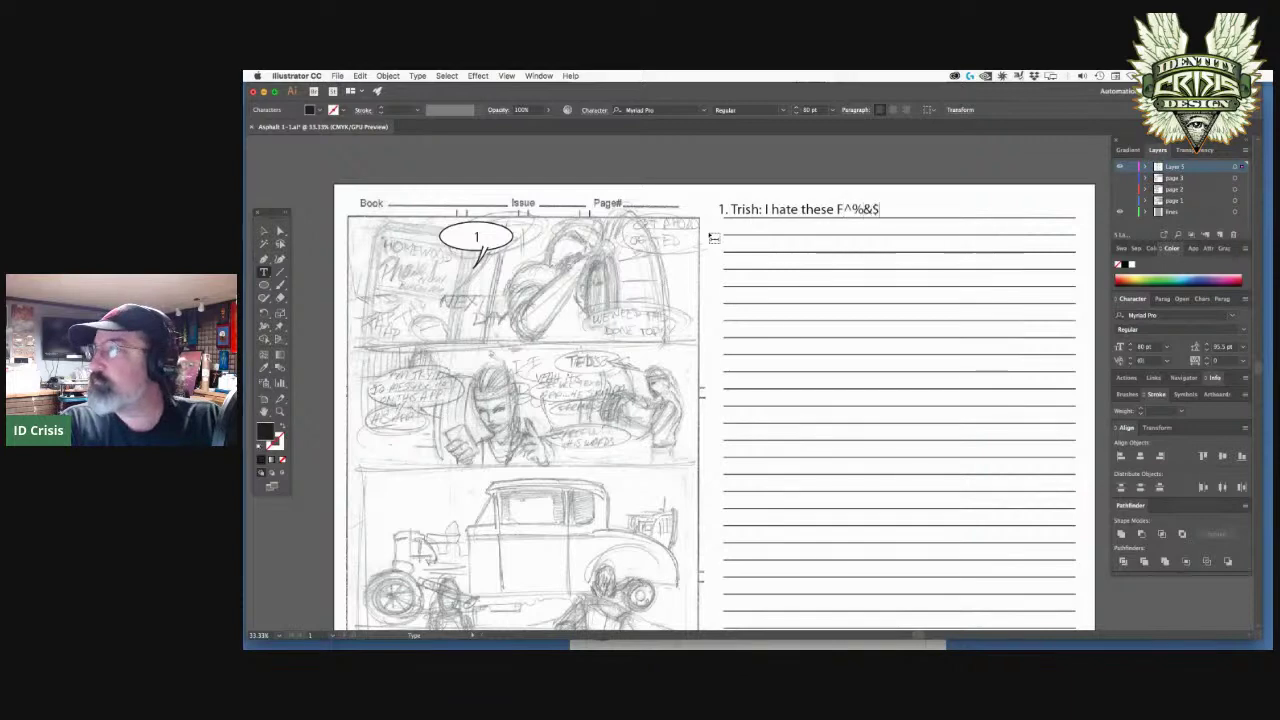
text( Pop)
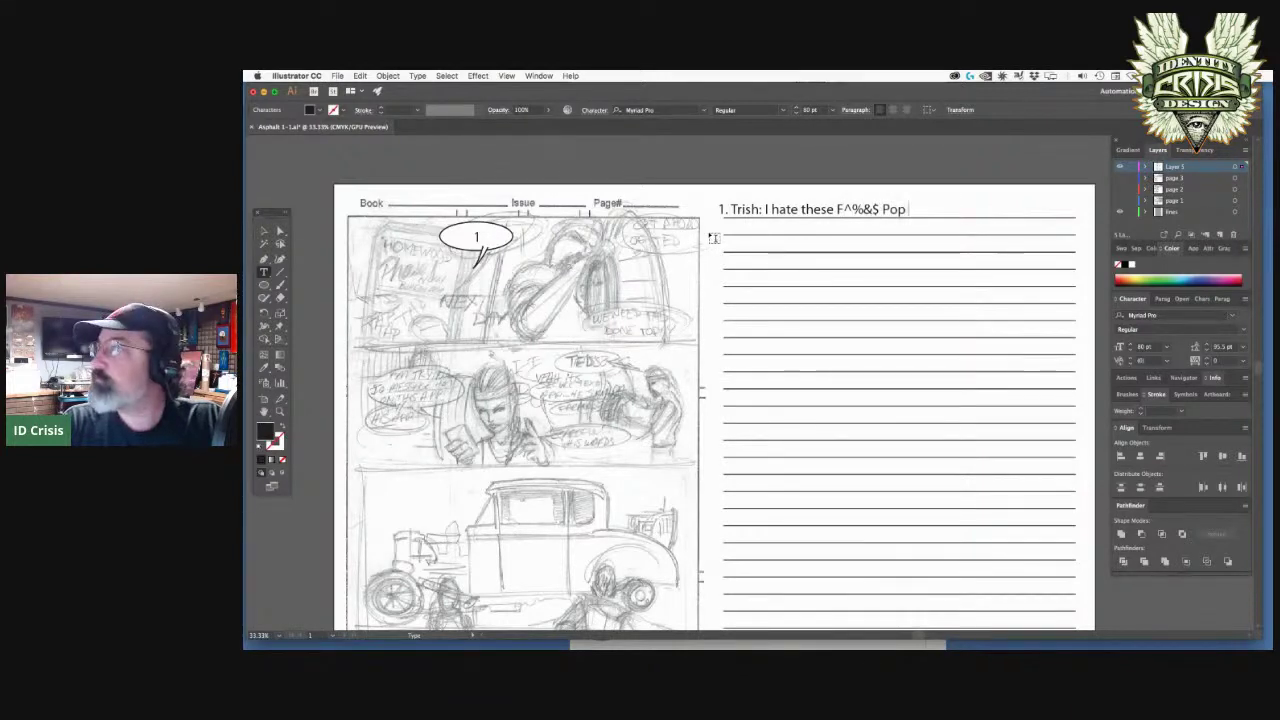
text(-)
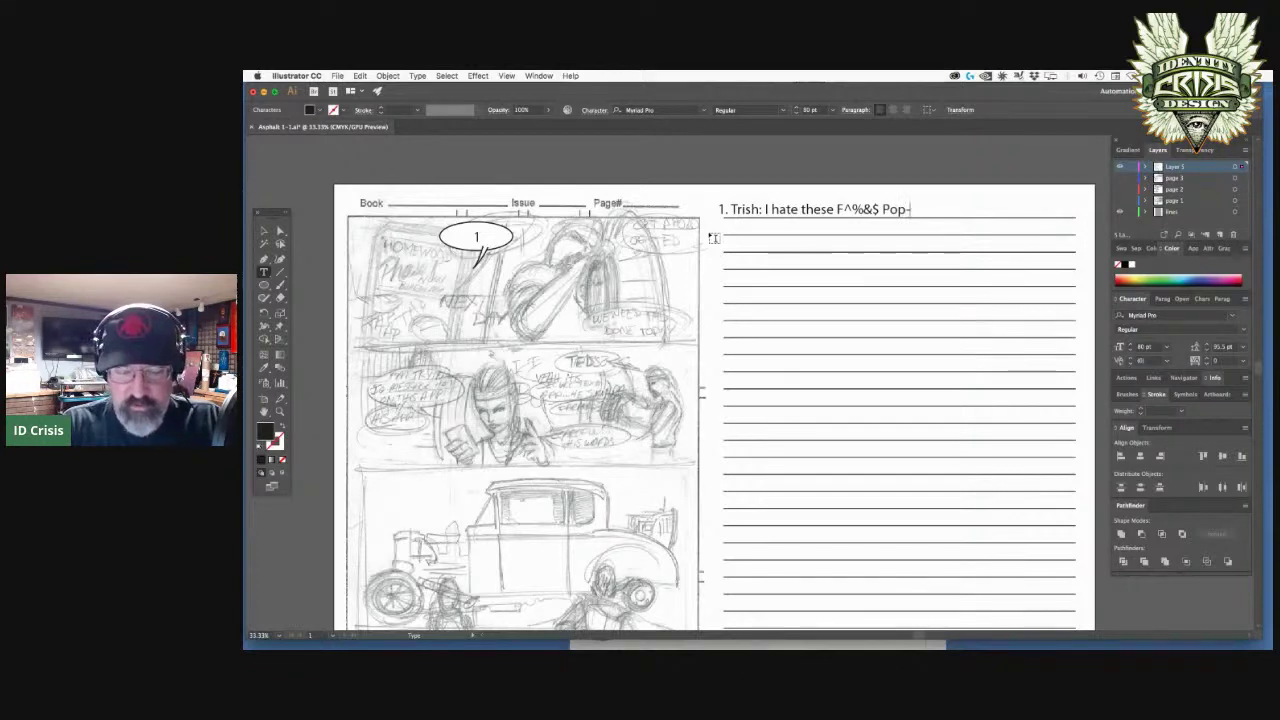
text(up ads!)
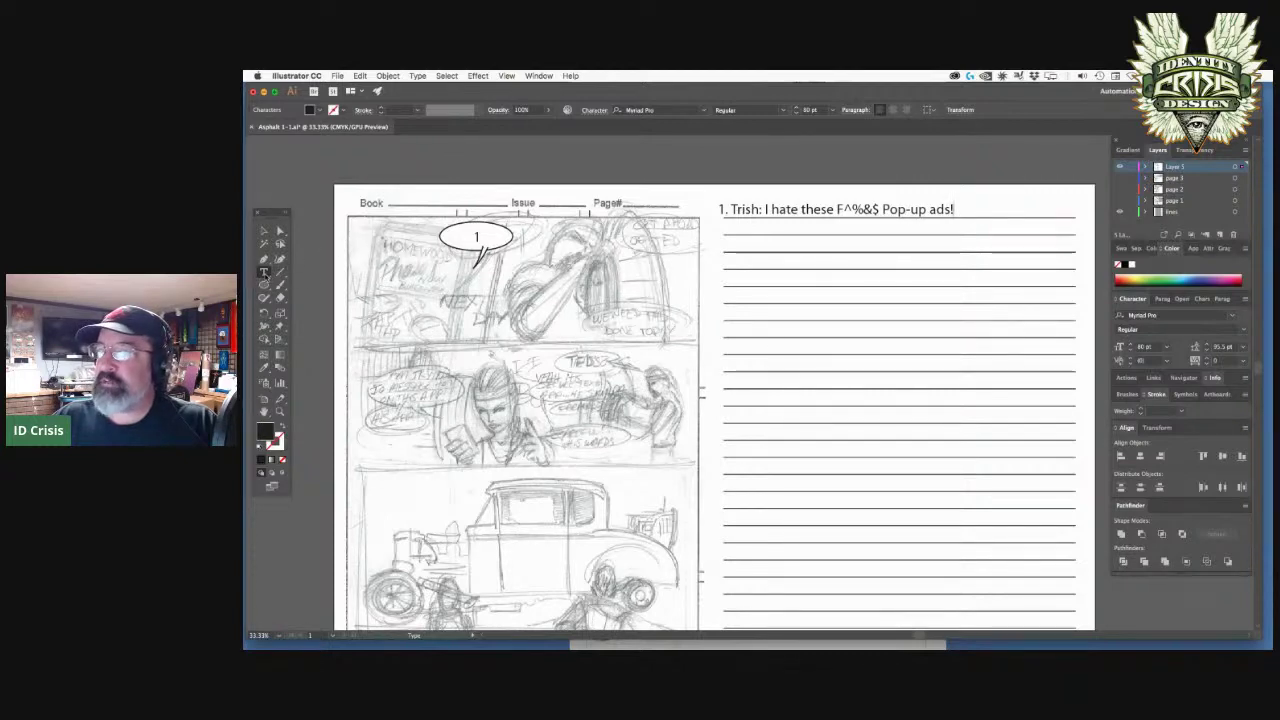
click(265, 273)
- Add the sound effect 'Tap Tick Tap' in Fink Roman at the left of the top panel
click(381, 326)
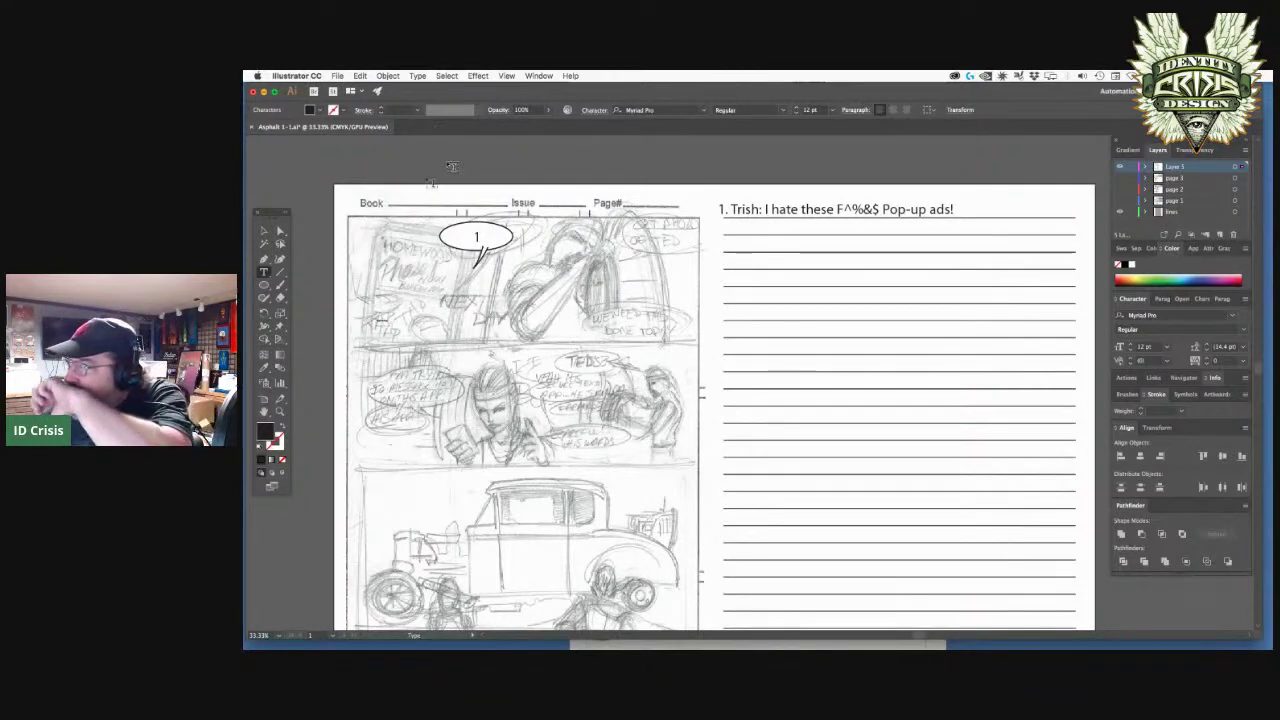
click(270, 229)
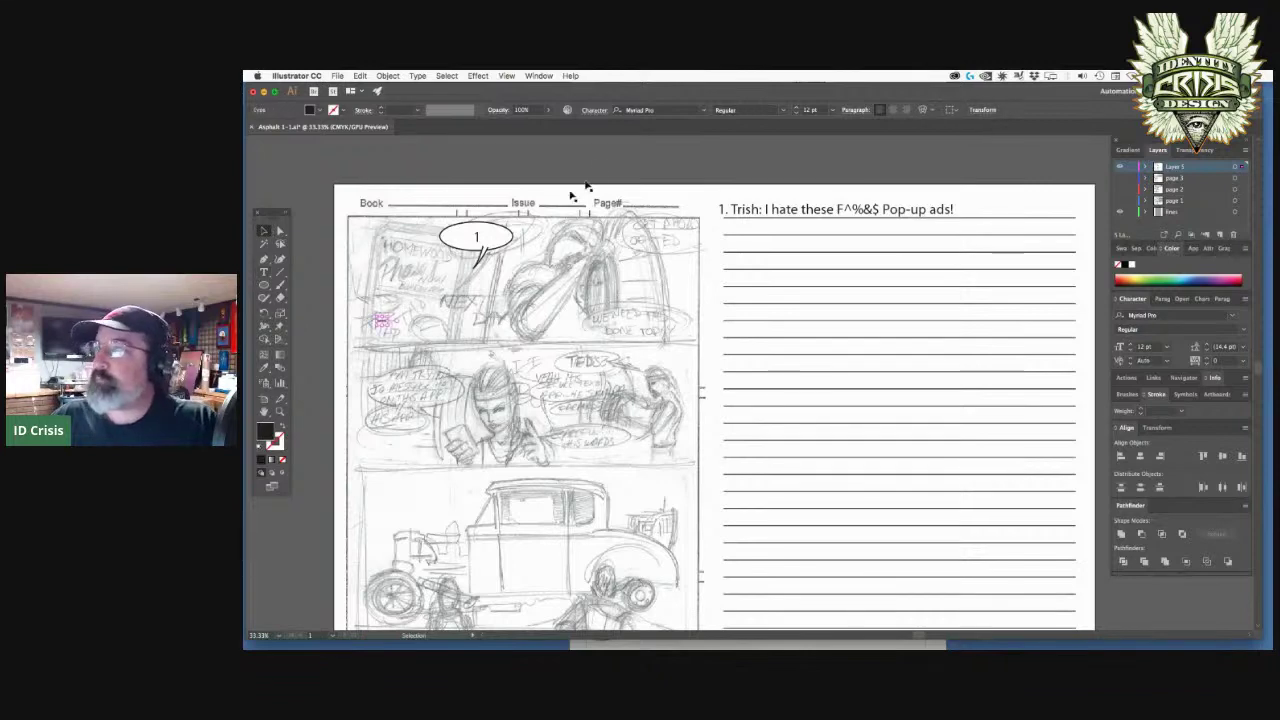
click(668, 110)
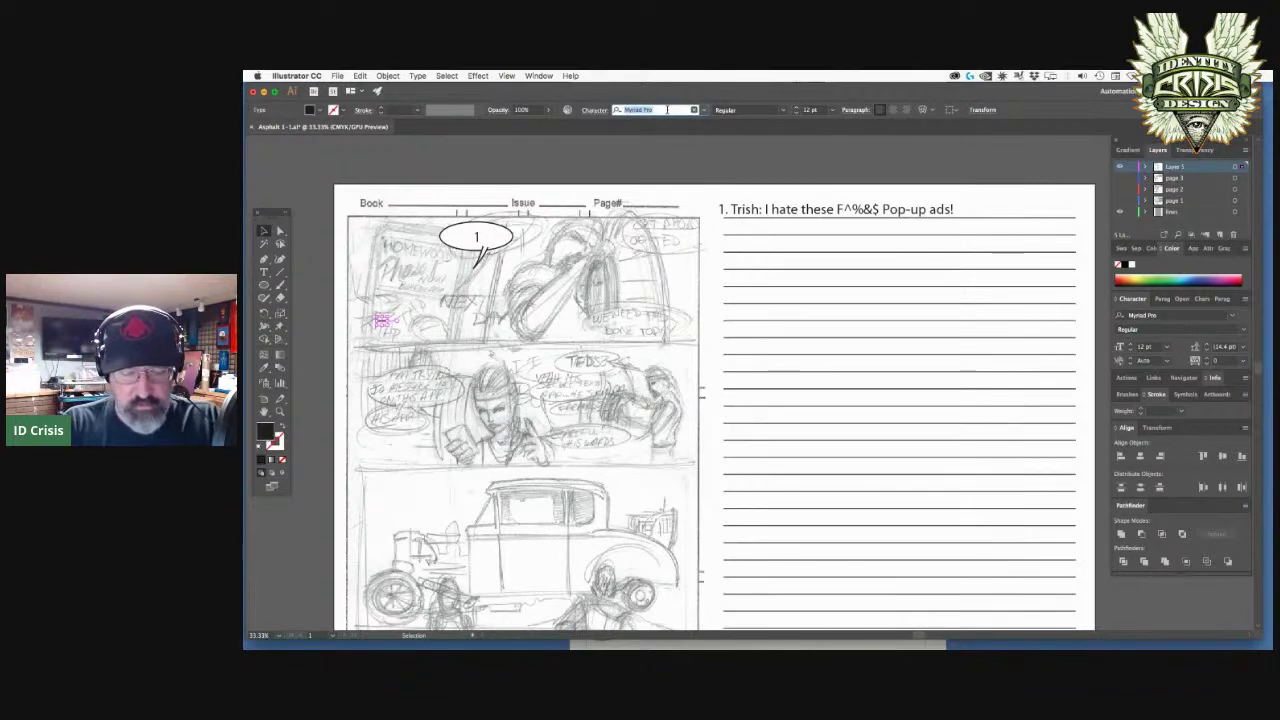
text(fink)
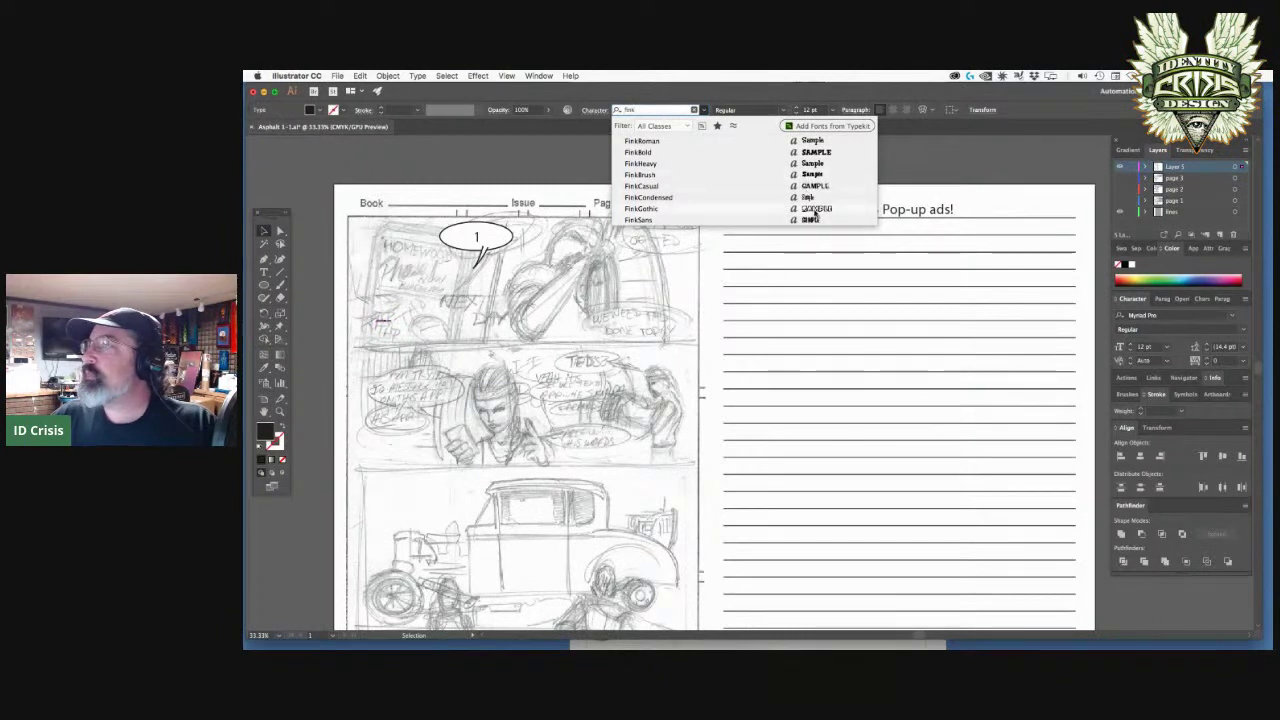
click(803, 143)
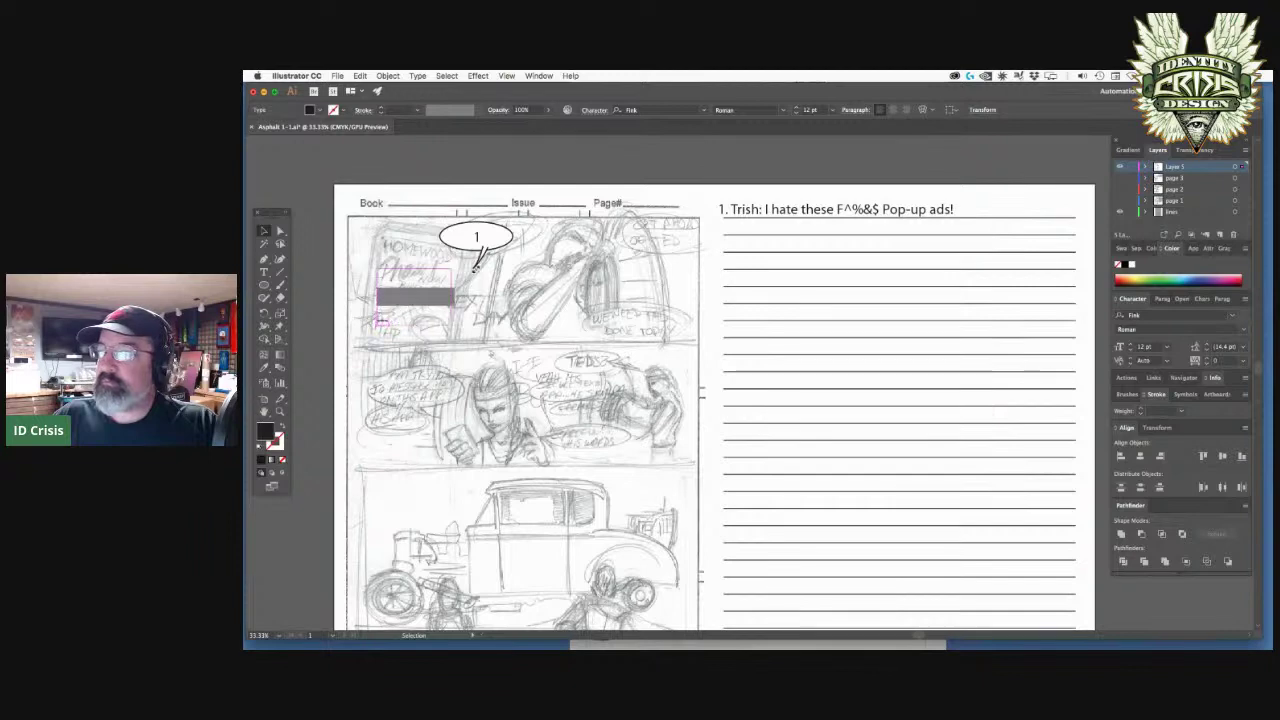
drag(447, 297, 428, 326)
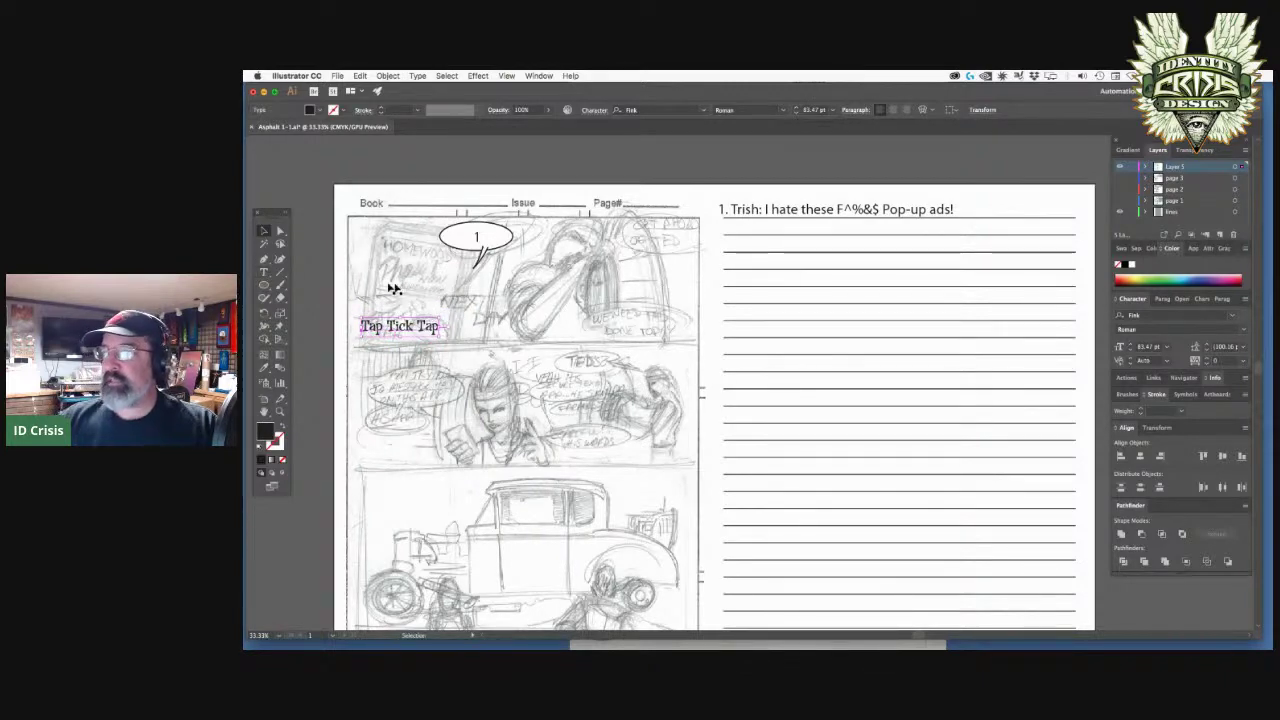
click(263, 272)
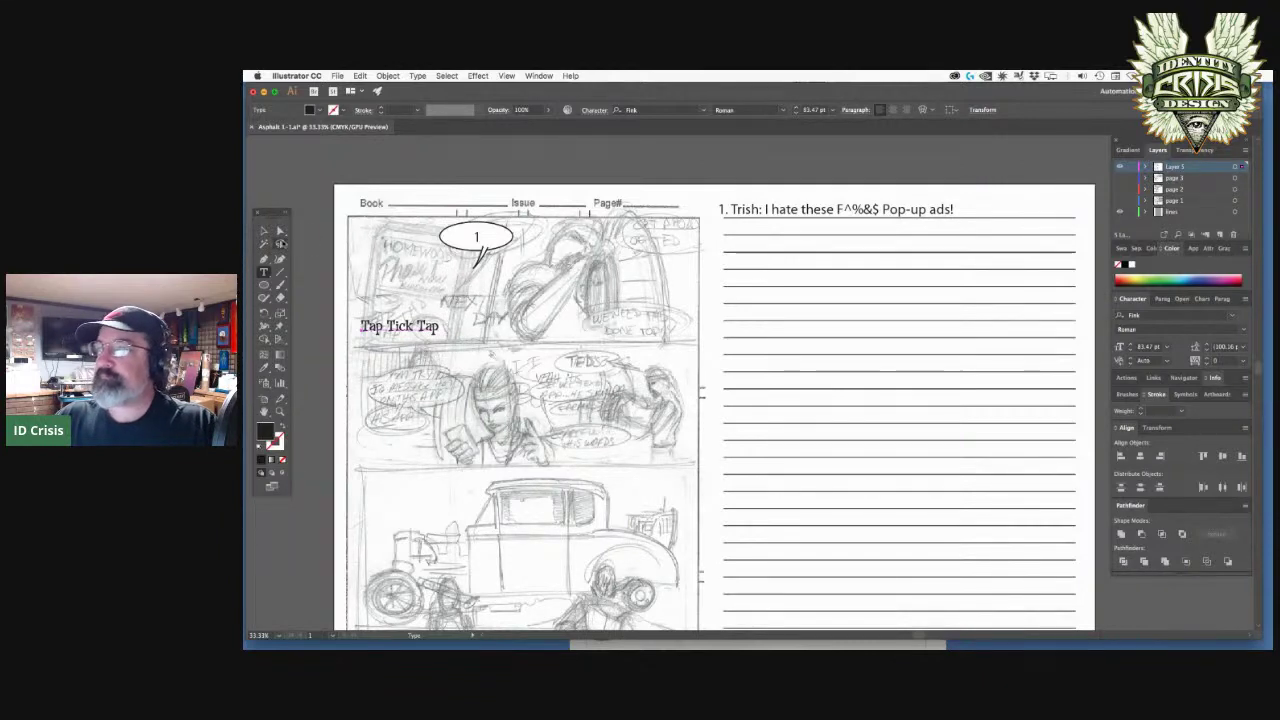
click(263, 231)
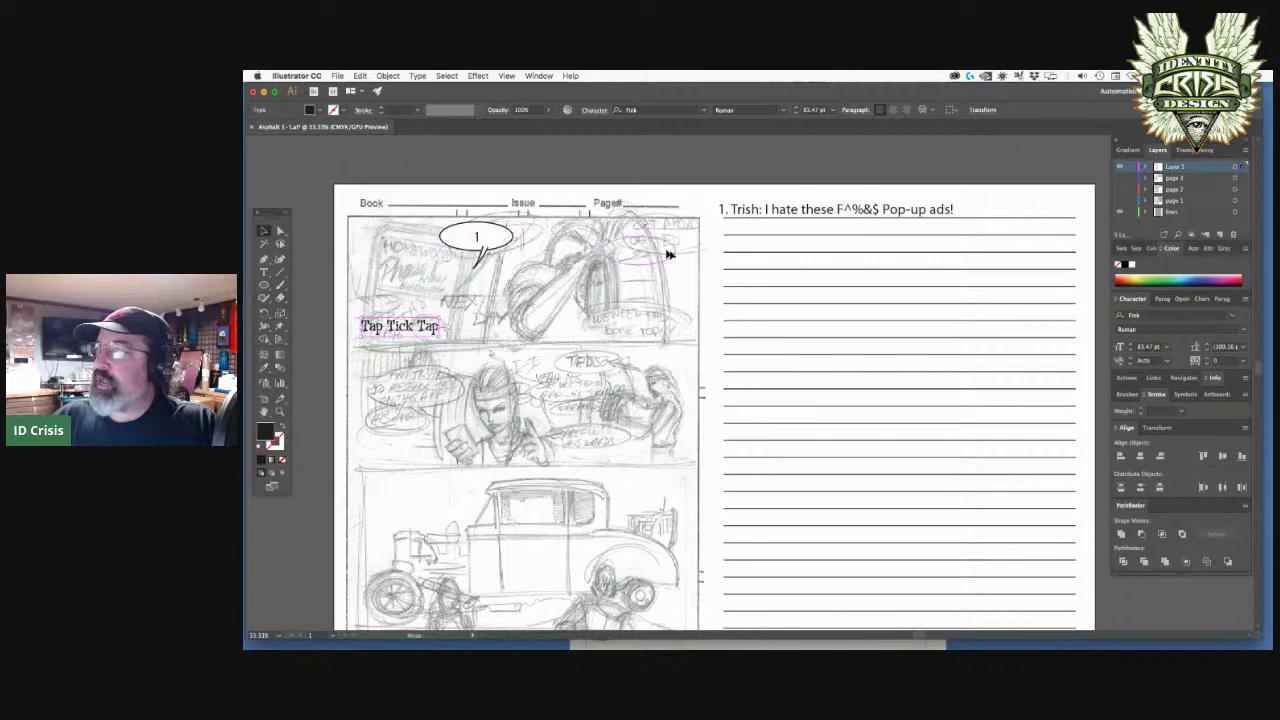
- Duplicate the blank top-right balloon over the sketched dialogue in the top and middle panels
click(693, 236)
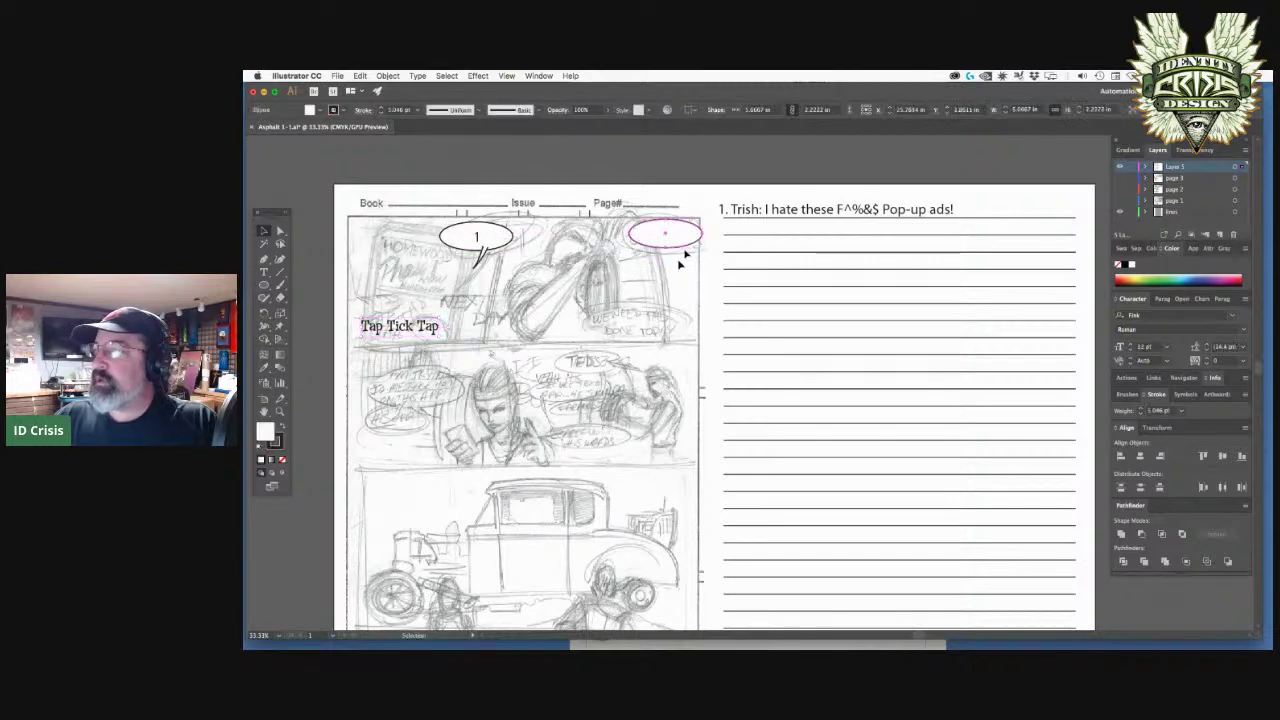
drag(660, 321, 660, 319)
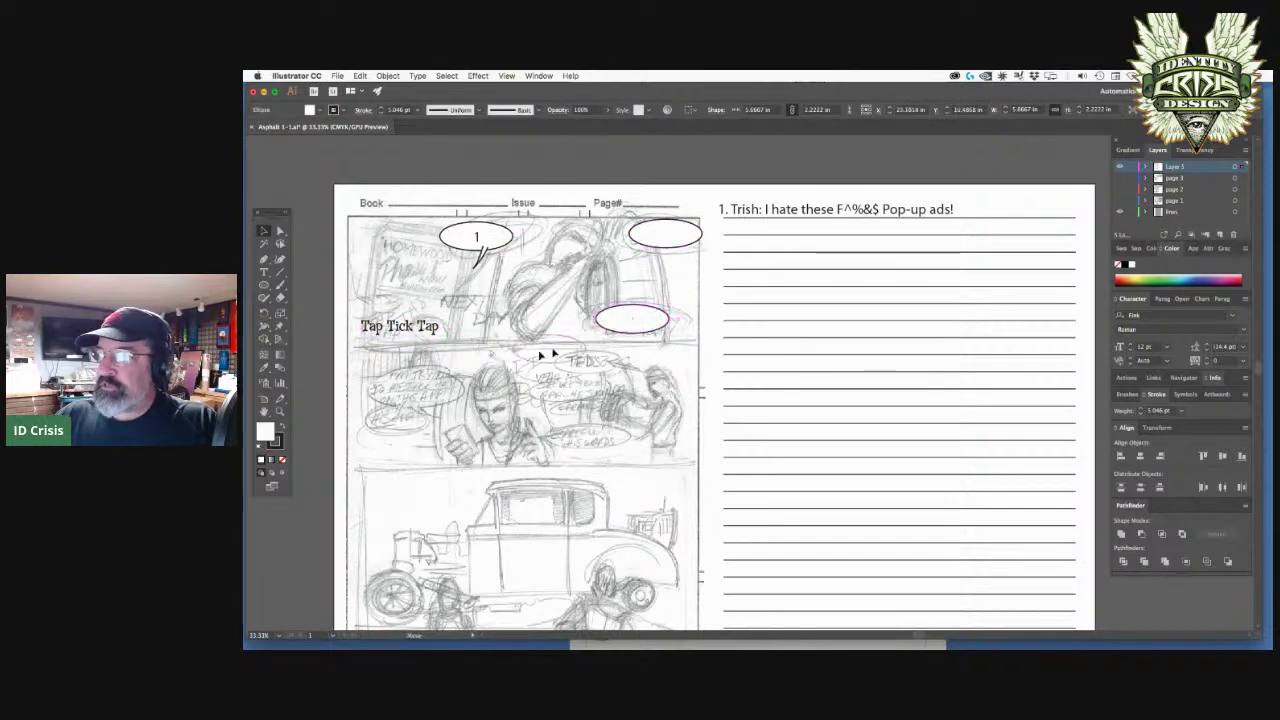
mouse_move(434, 385)
mouse_down()
mouse_move(416, 421)
mouse_move(612, 362)
mouse_move(592, 388)
mouse_move(617, 440)
mouse_up()
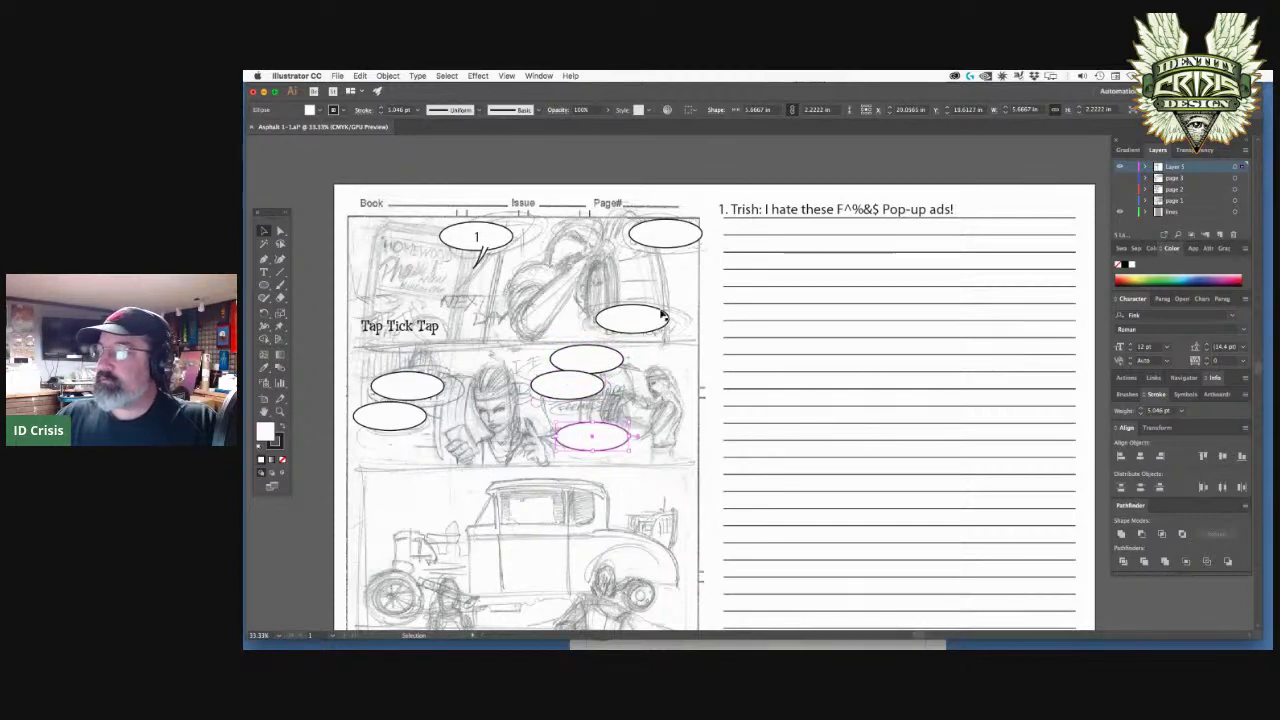
click(482, 256)
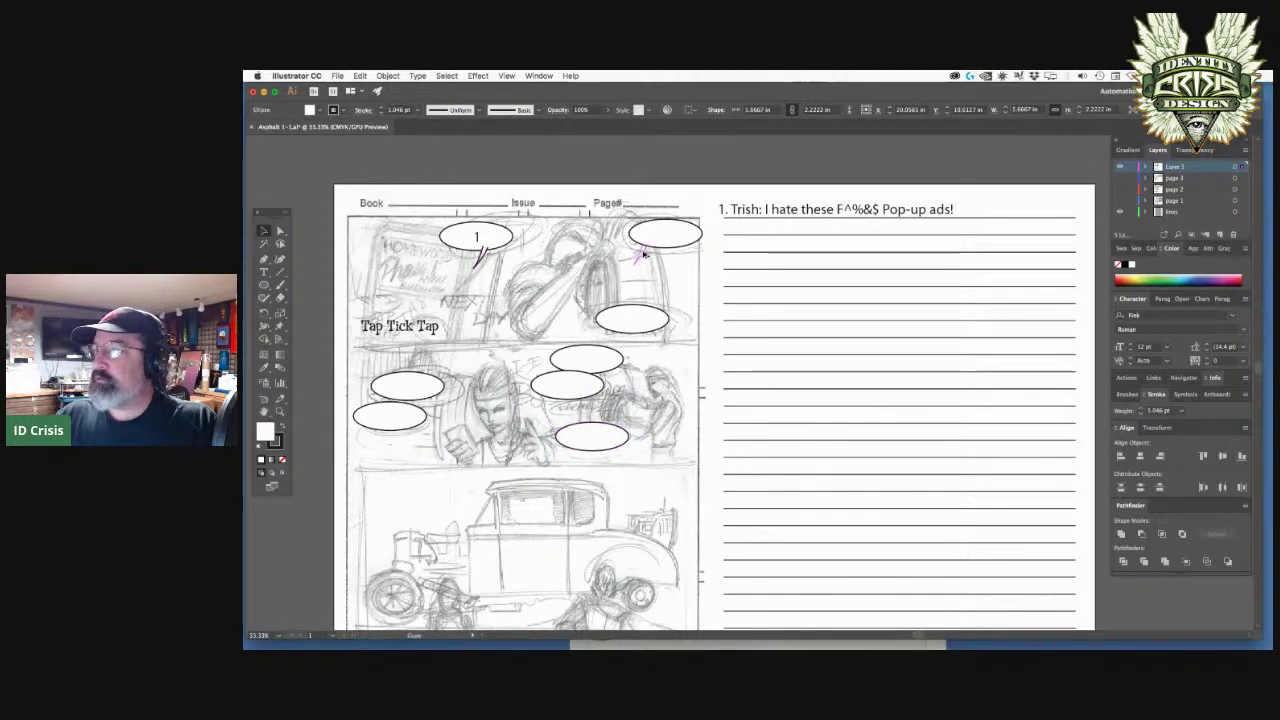
- Reshape the tail of the top-right balloon
click(641, 255)
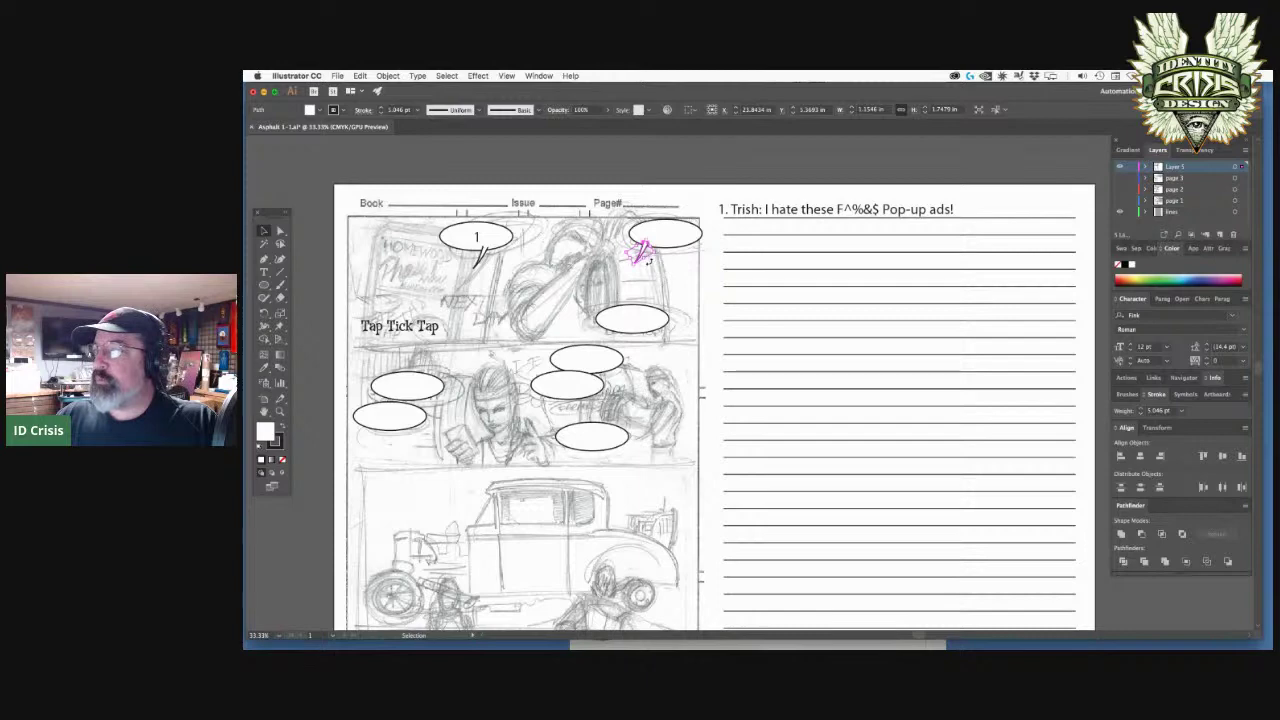
click(646, 262)
drag(642, 262, 628, 245)
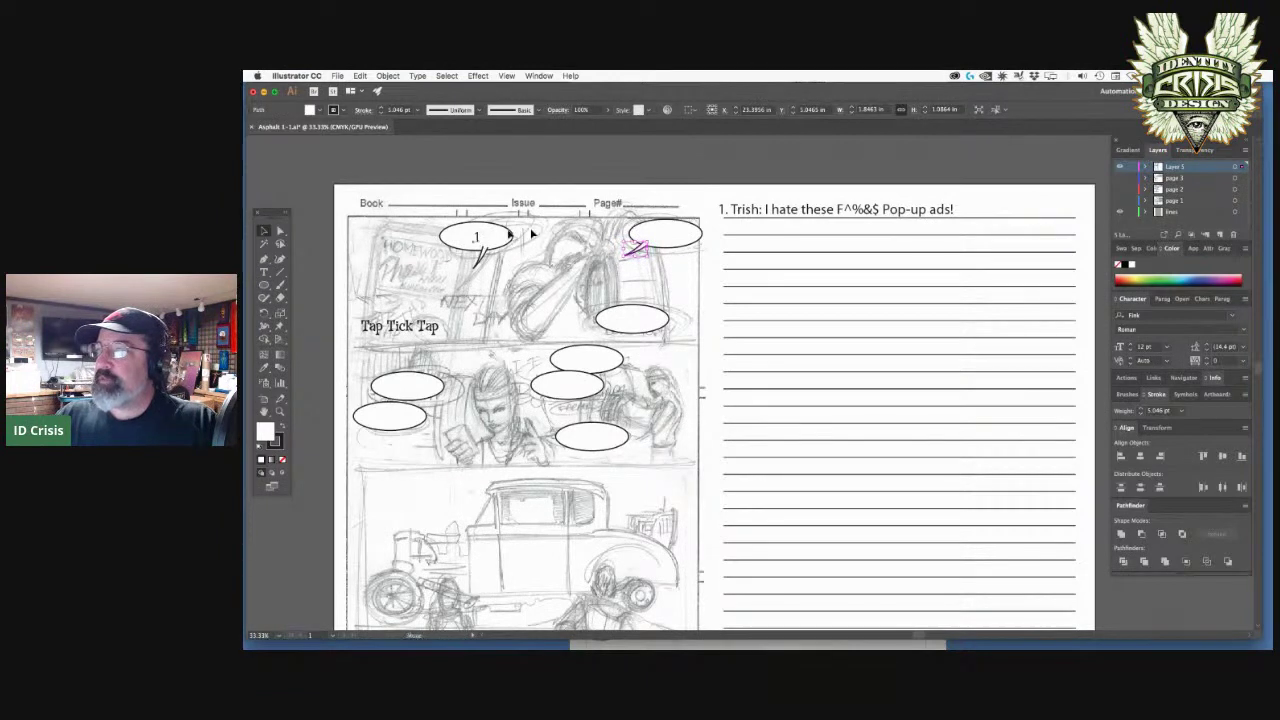
click(669, 236)
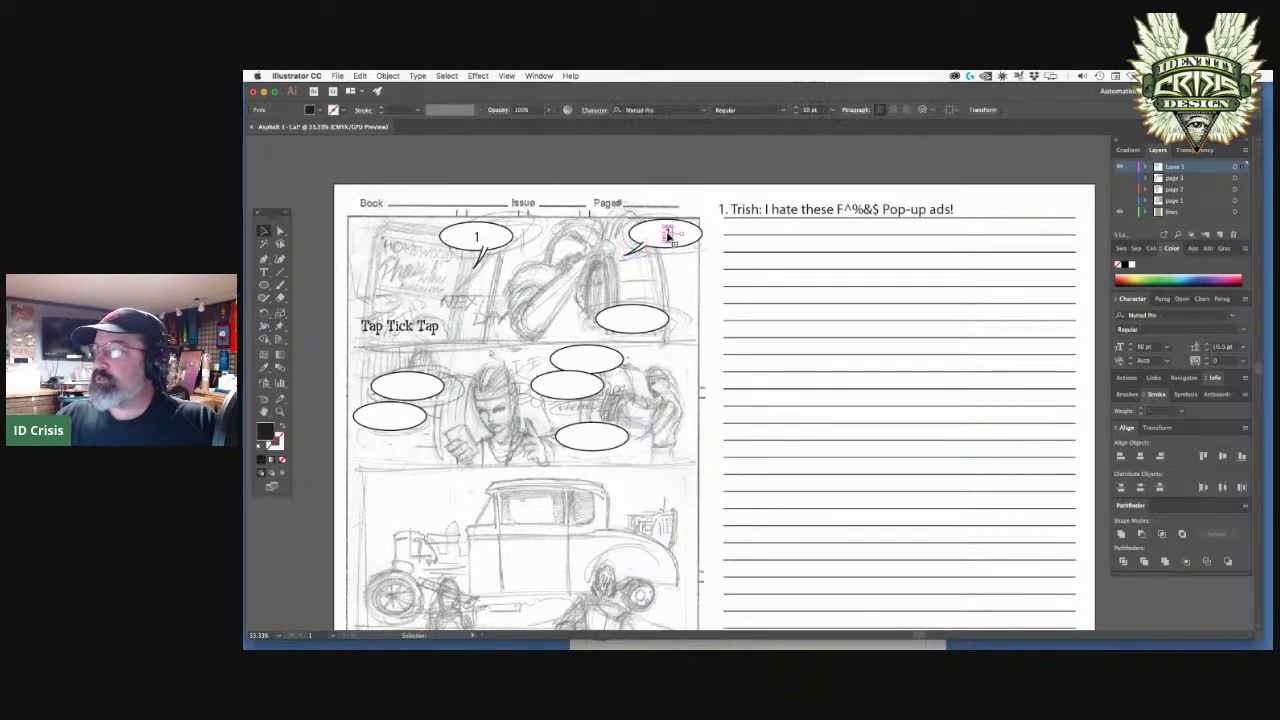
- Renumber the top-right balloon to 2 and copy the 2
double_click(669, 236)
double_click(668, 234)
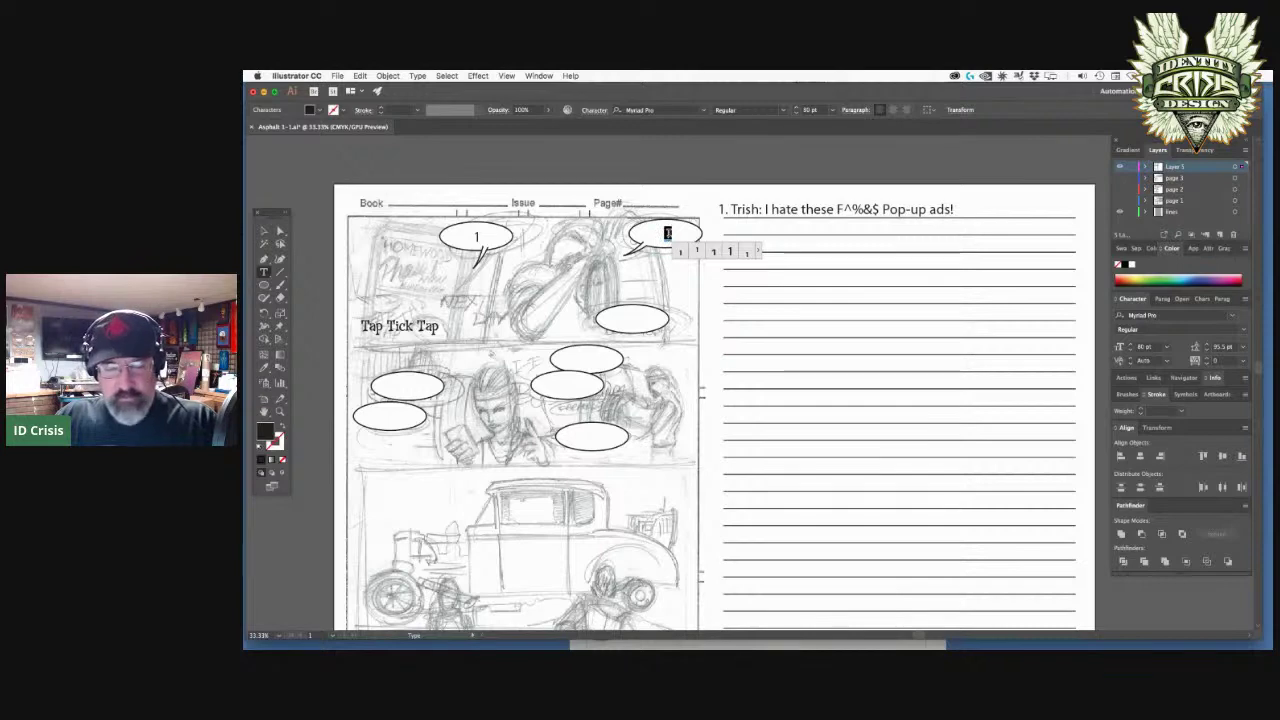
text(2)
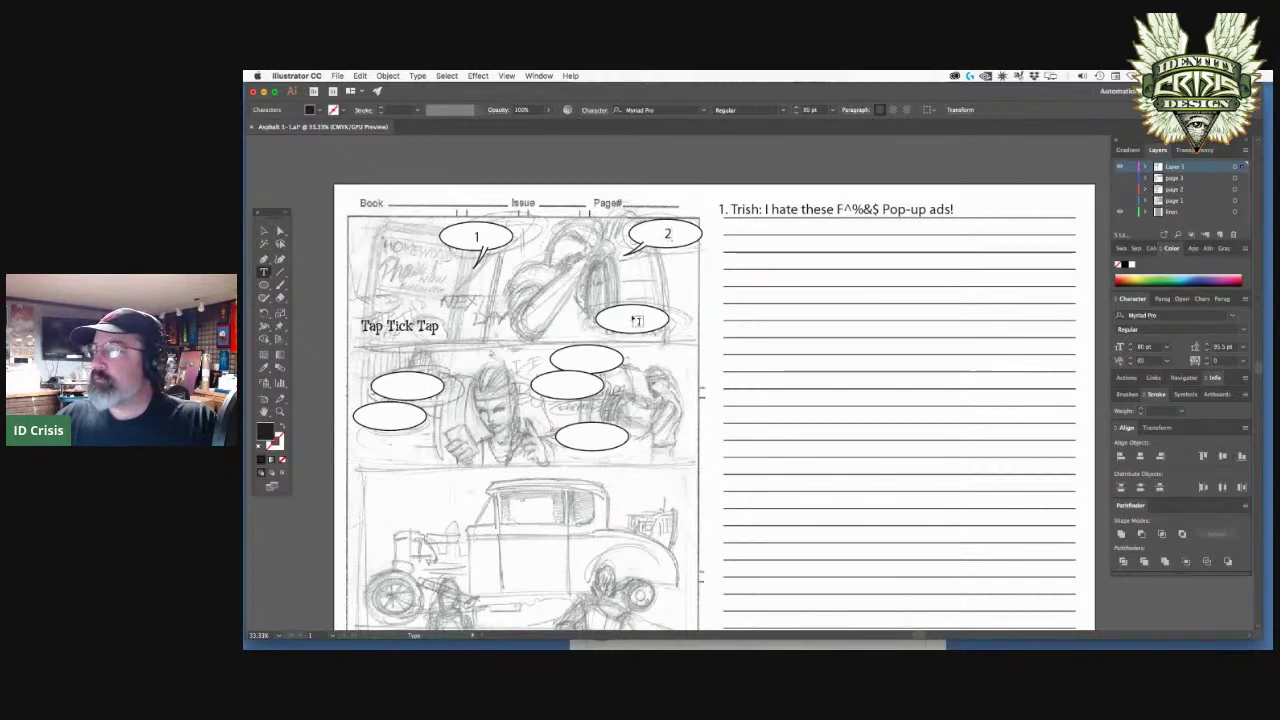
key(Escape)
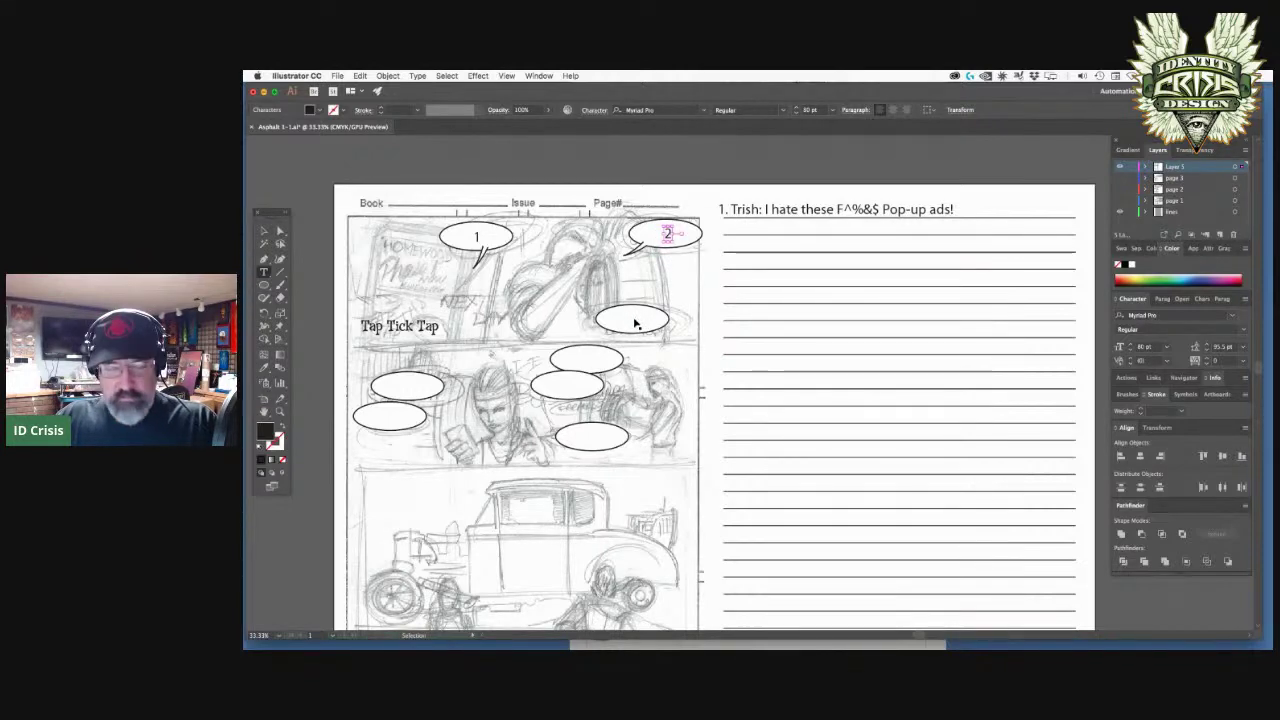
text(1)
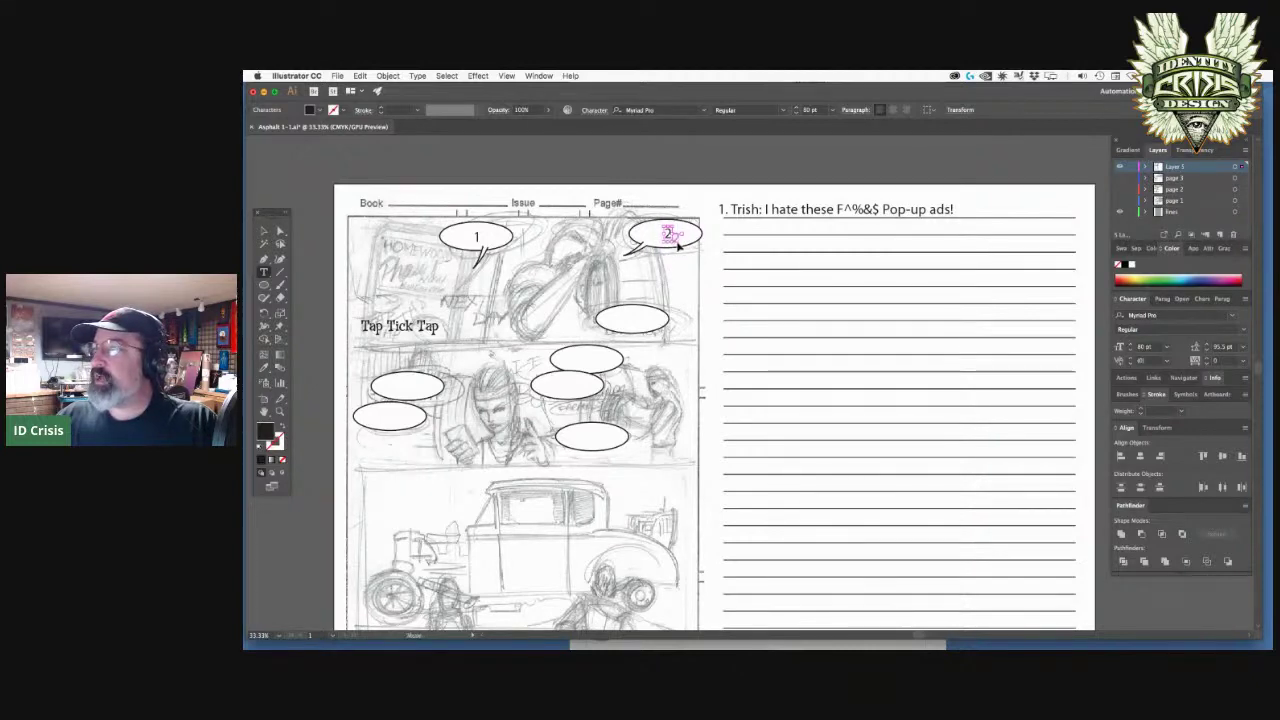
double_click(634, 320)
text(3)
key(Escape)
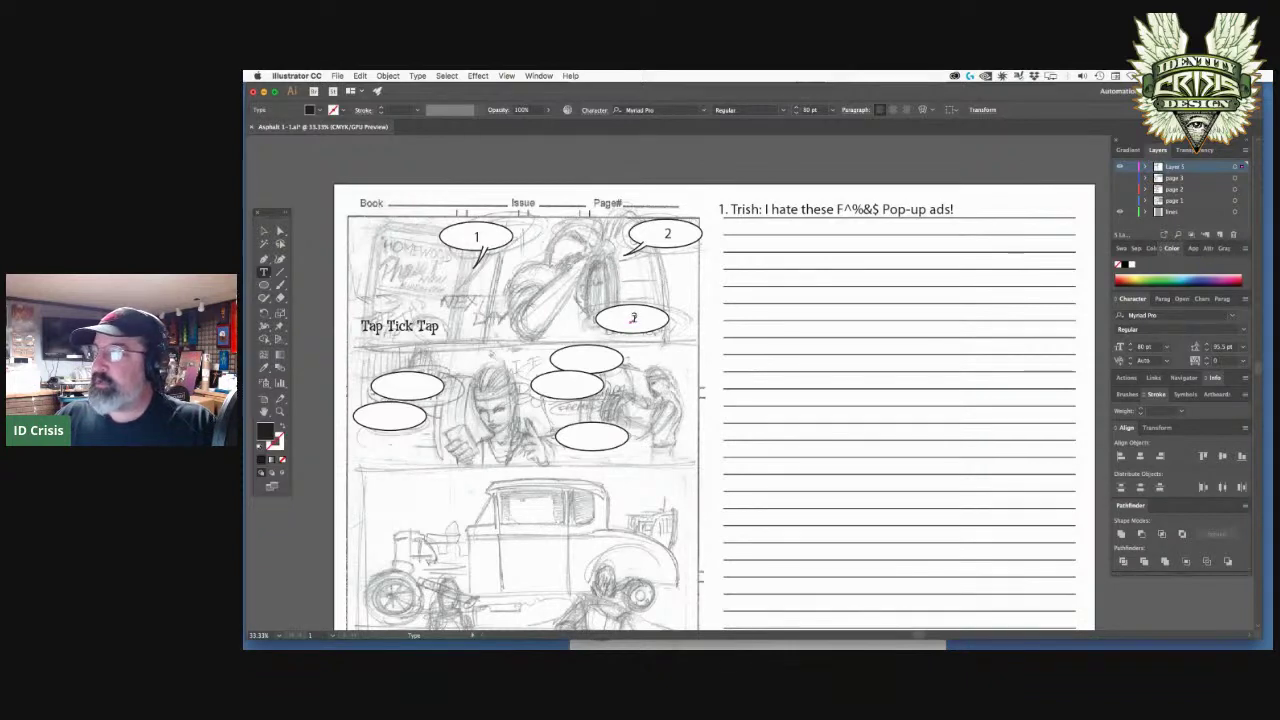
double_click(633, 318)
key(ctrl+c)
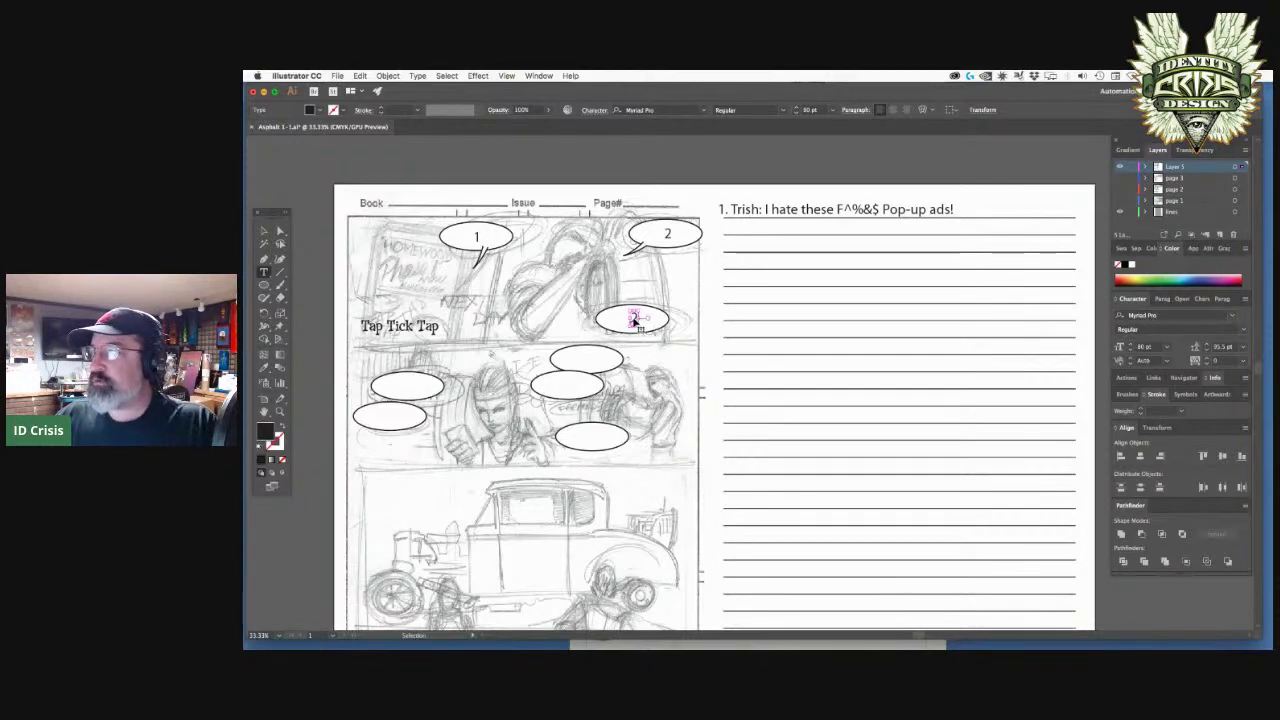
- Paste the number 2 into the five empty balloons of the middle panel
click(586, 360)
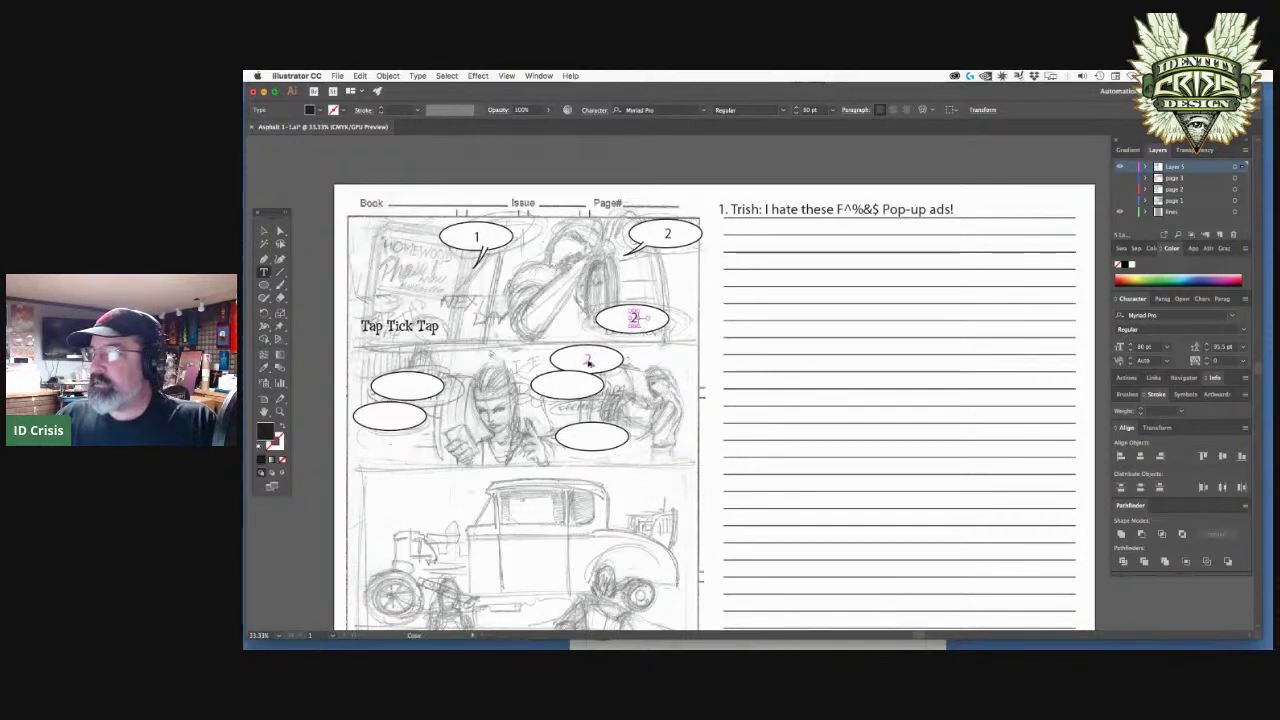
key(ctrl+v)
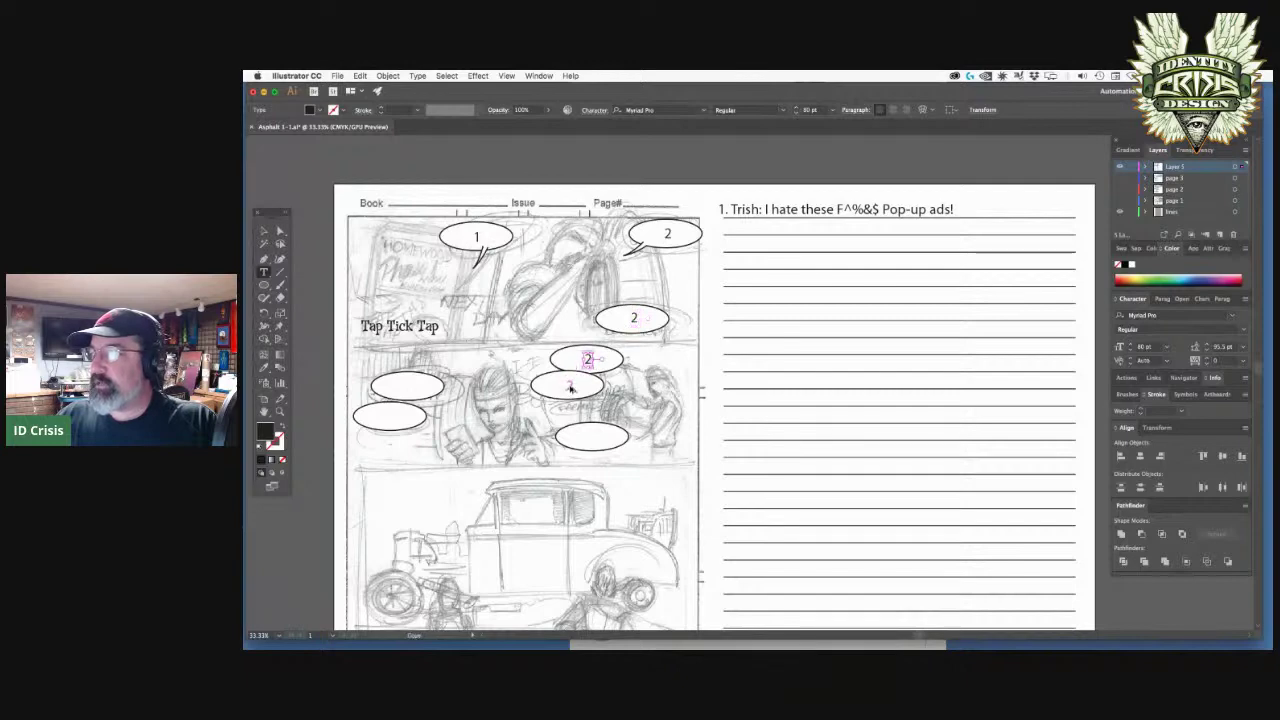
click(570, 389)
key(ctrl+v)
click(404, 390)
key(ctrl+v)
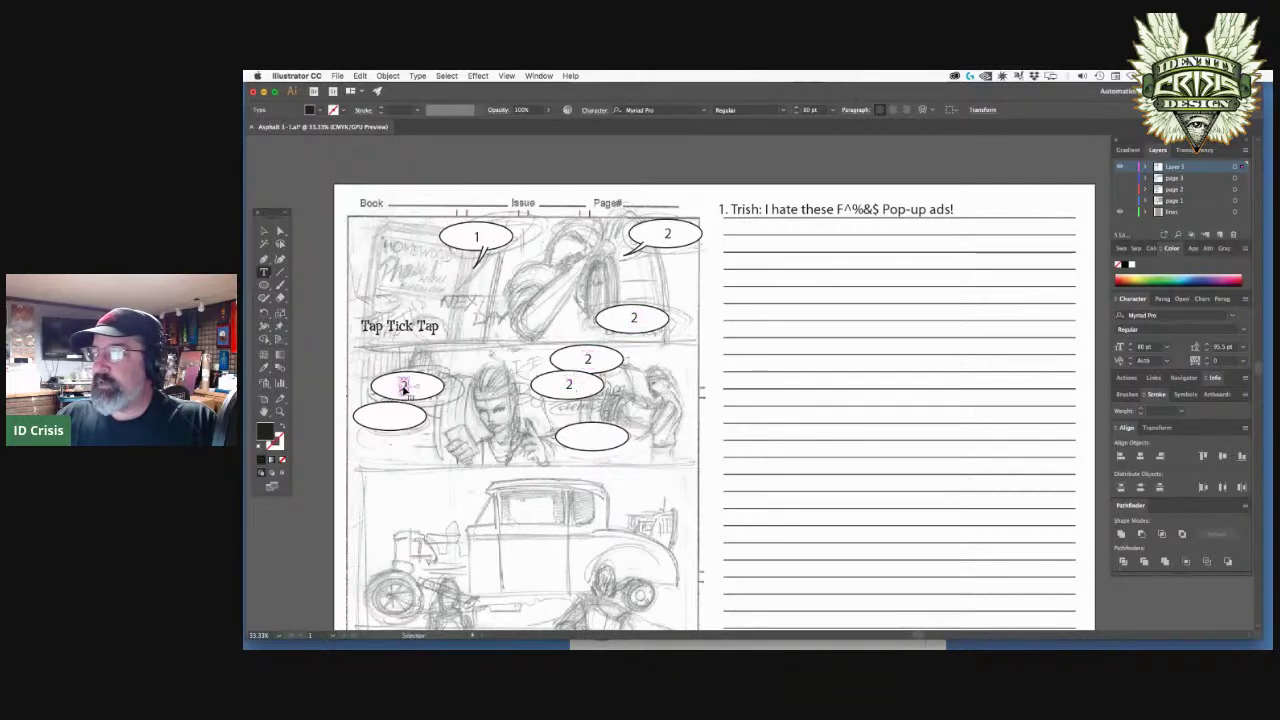
click(391, 420)
key(ctrl+v)
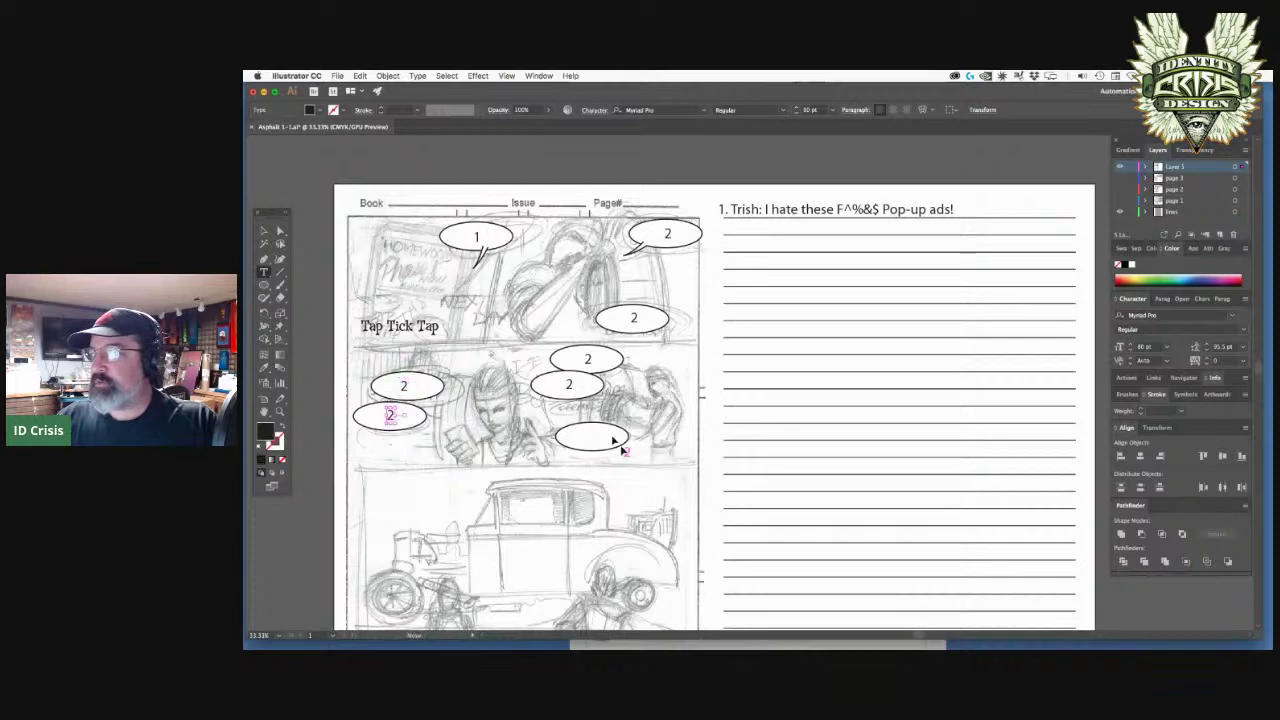
click(593, 437)
key(ctrl+v)
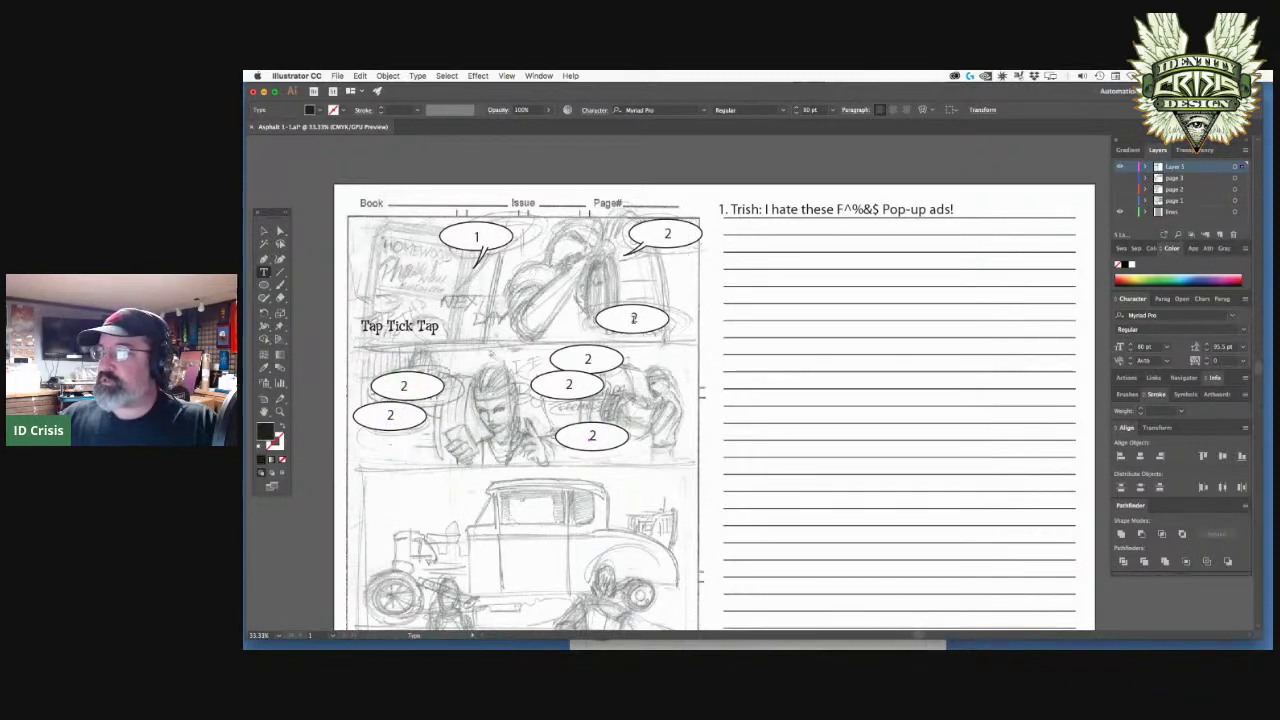
- Renumber the top panel's lower balloon to 3 and the middle panel's left balloon to 4
double_click(638, 318)
text(3)
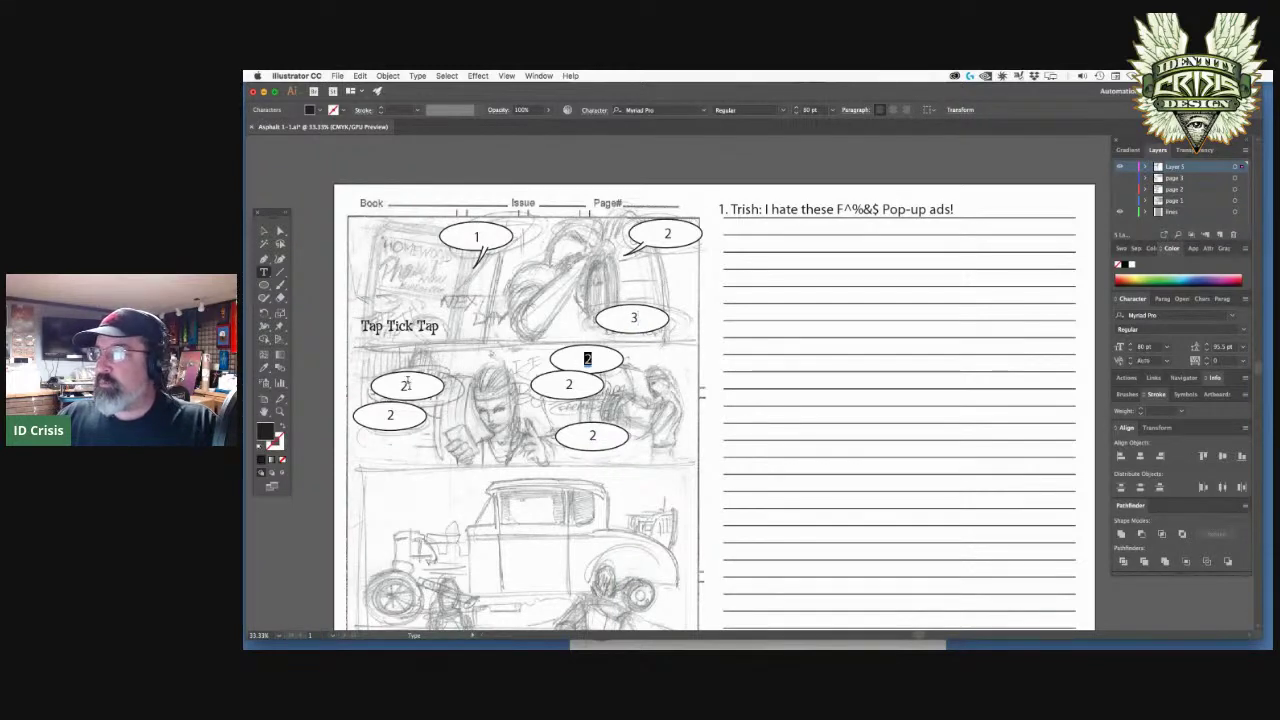
text(3)
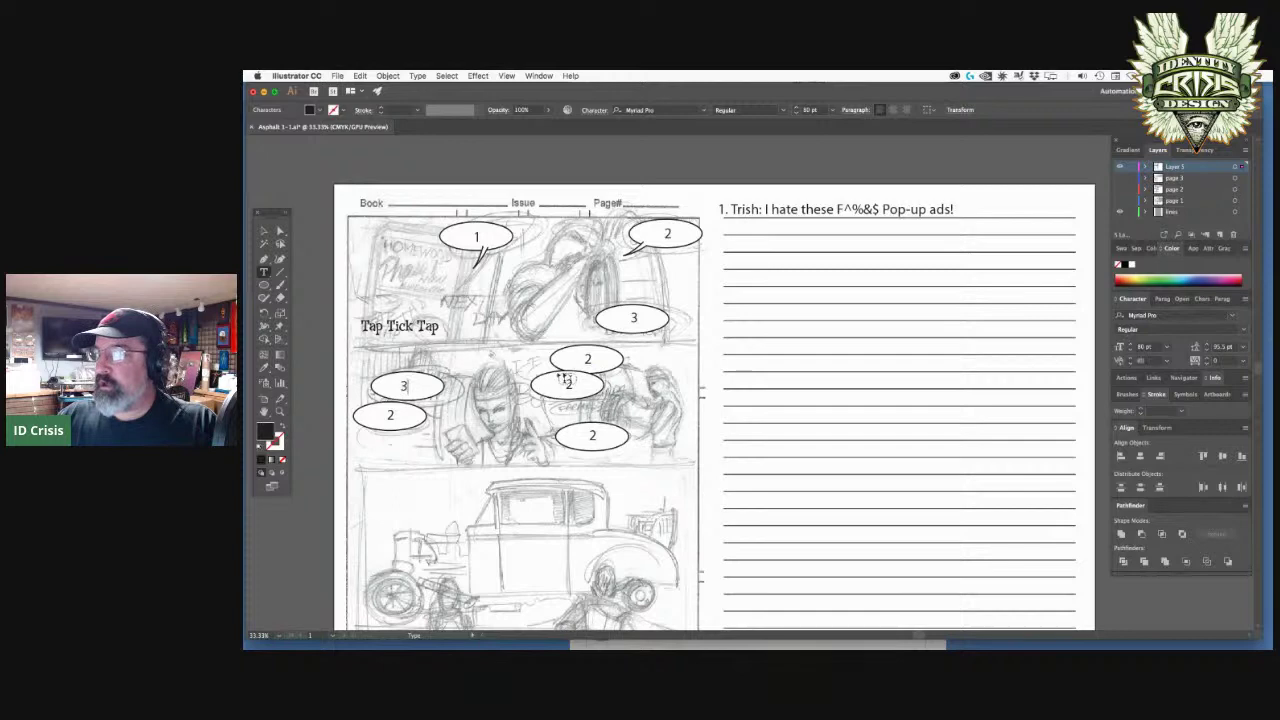
double_click(588, 357)
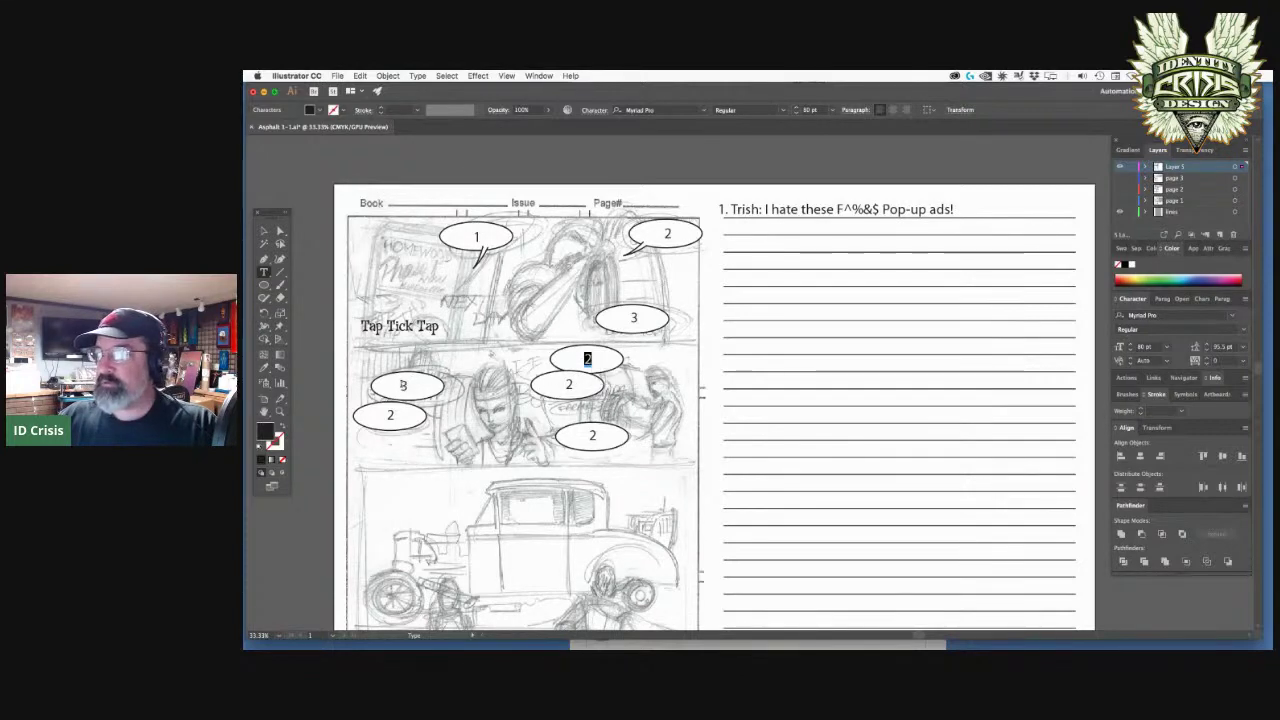
double_click(404, 386)
text(4)
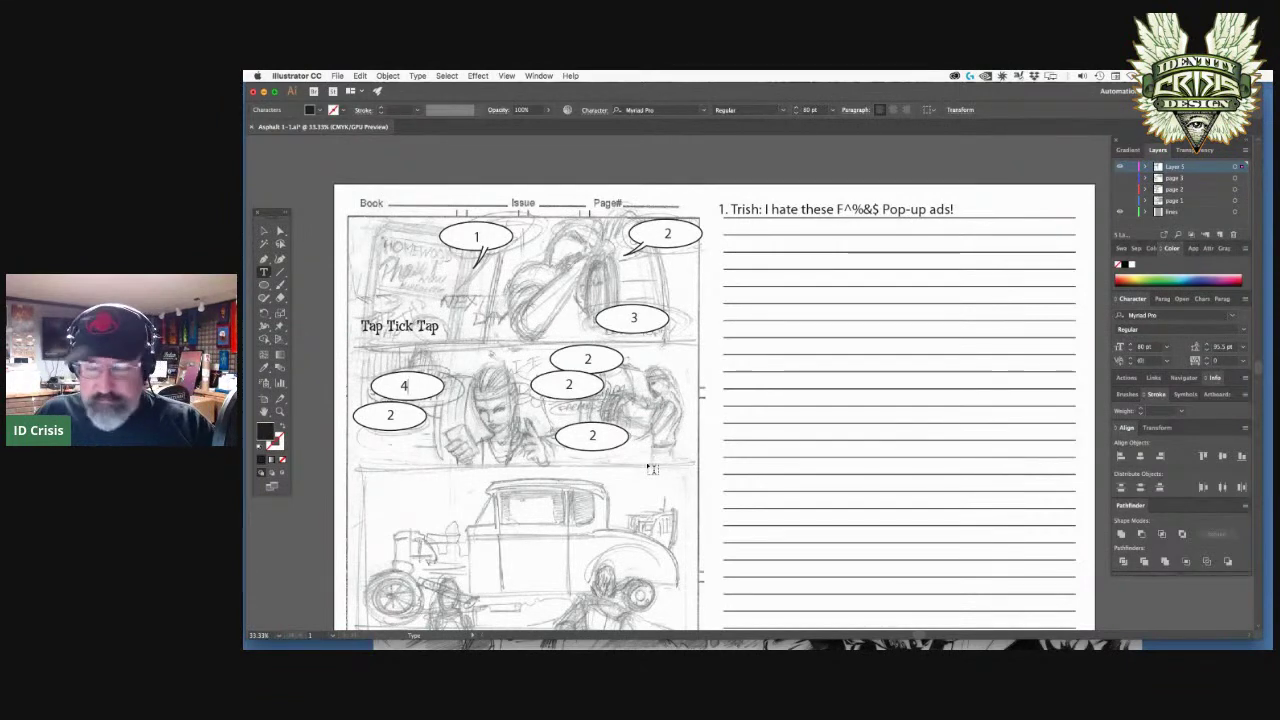
- Add a new empty line after the '1. Trish' dialogue line in the script text
scroll(700, 490, down, 2)
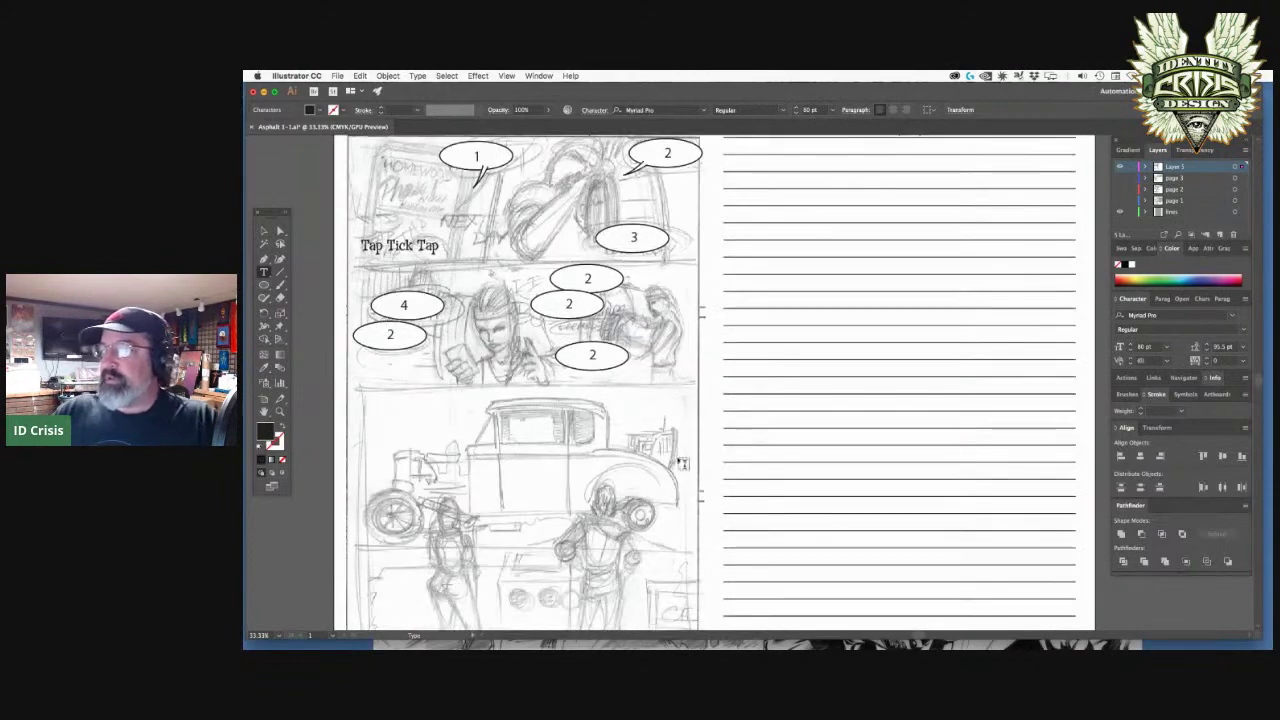
scroll(681, 463, up, 4)
scroll(702, 426, down, 2)
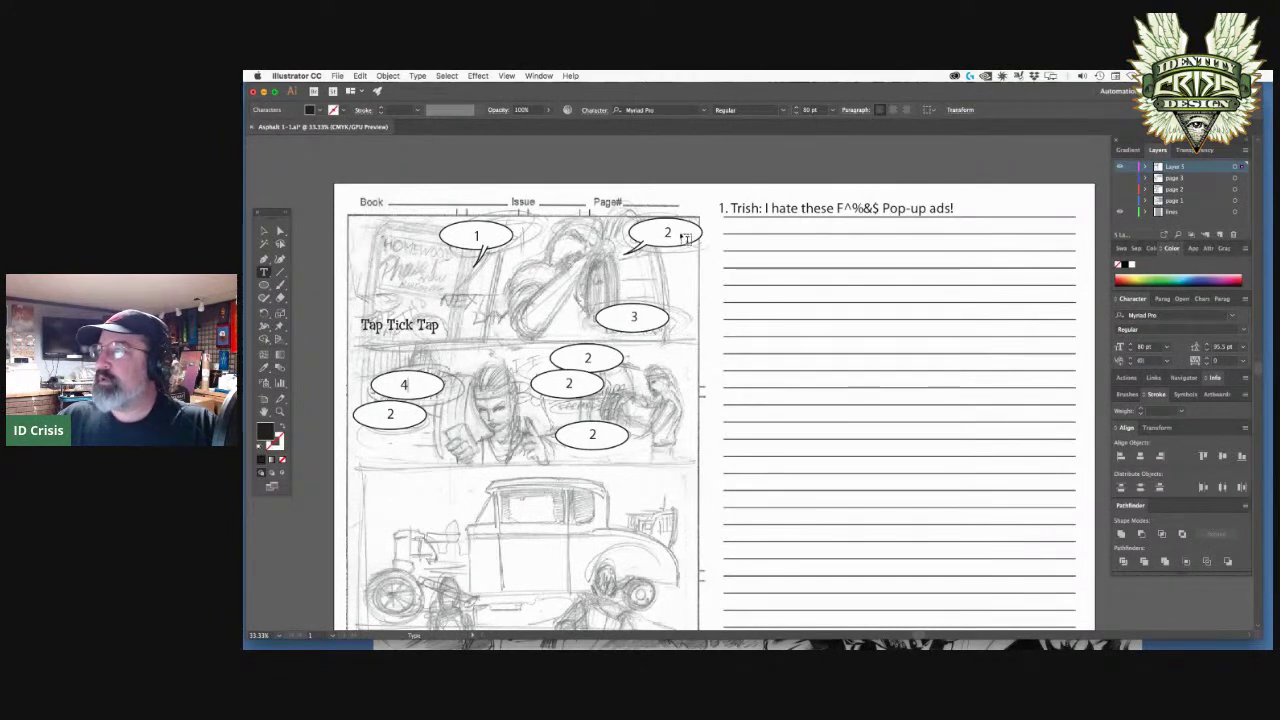
key(Escape)
key(t)
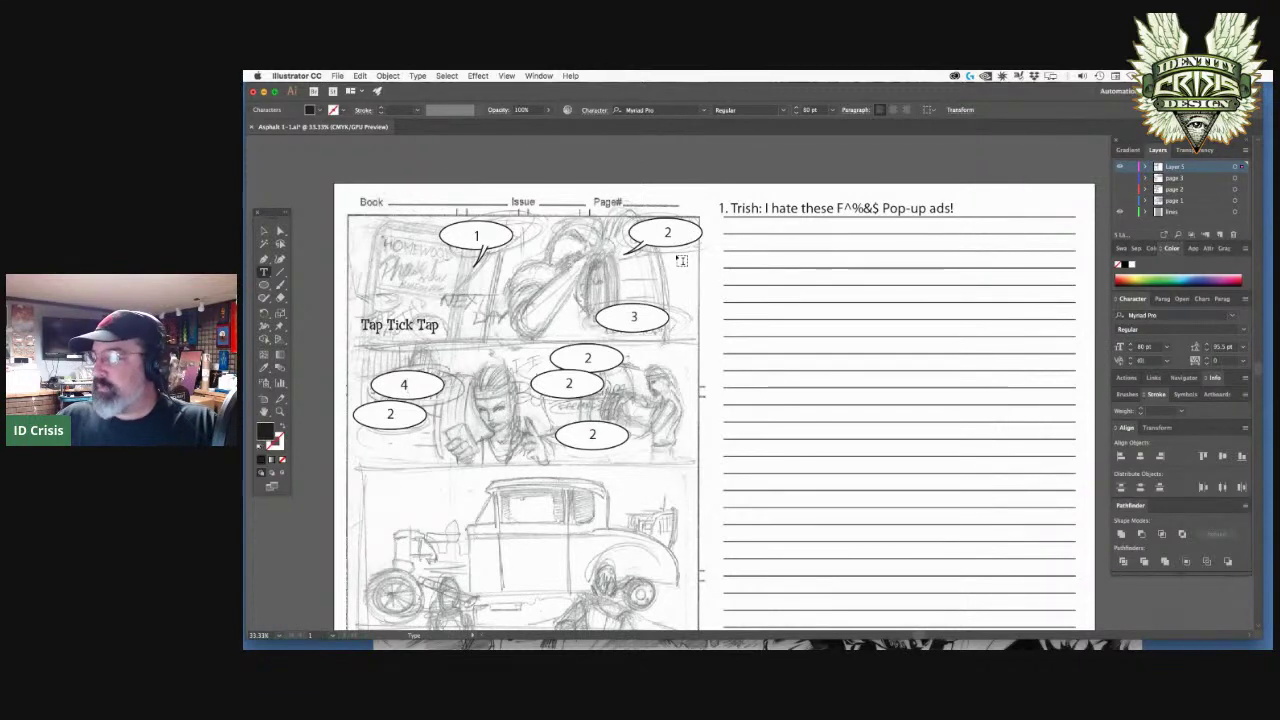
key(Escape)
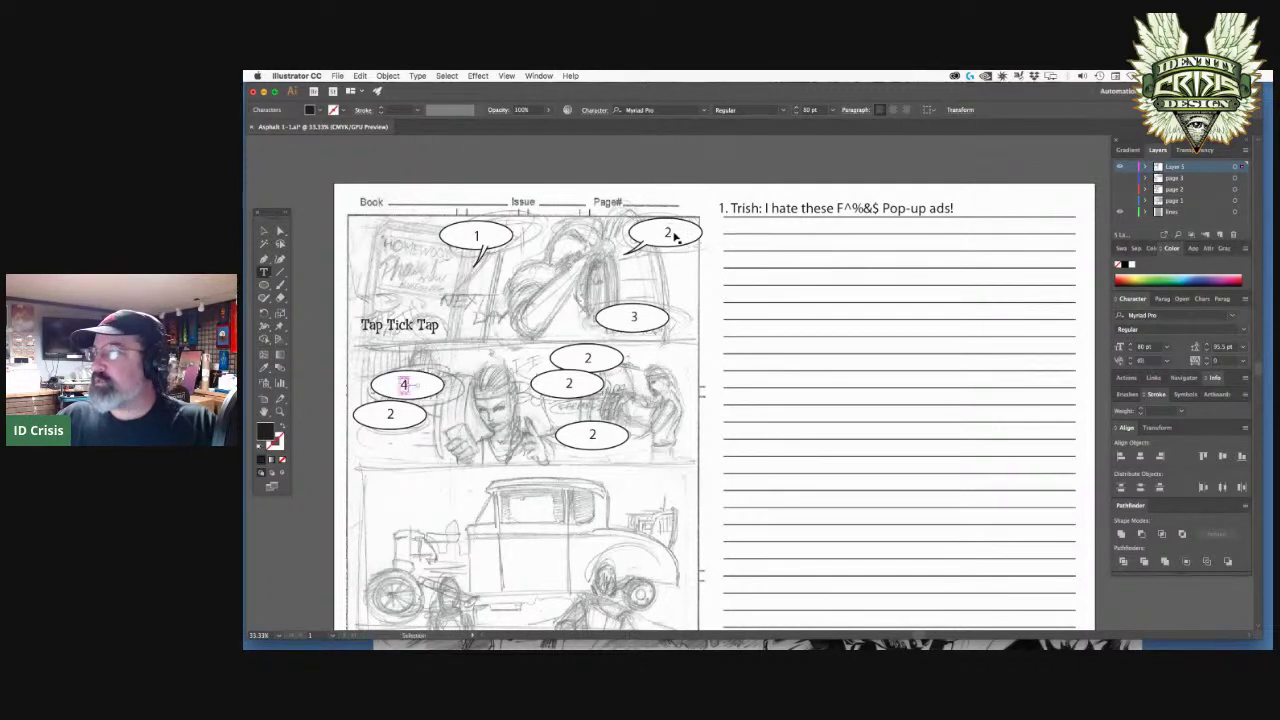
key(t)
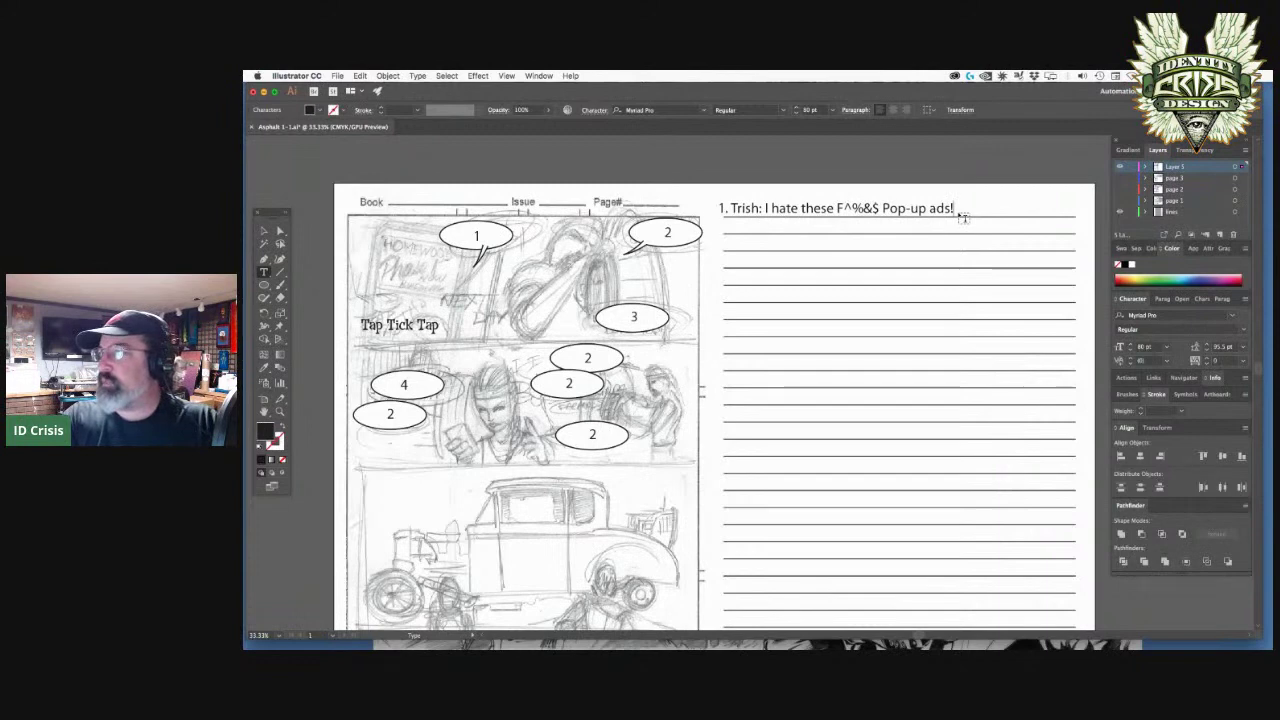
key(Return)
- Type '2.' at the start of the new script line
text(2.)
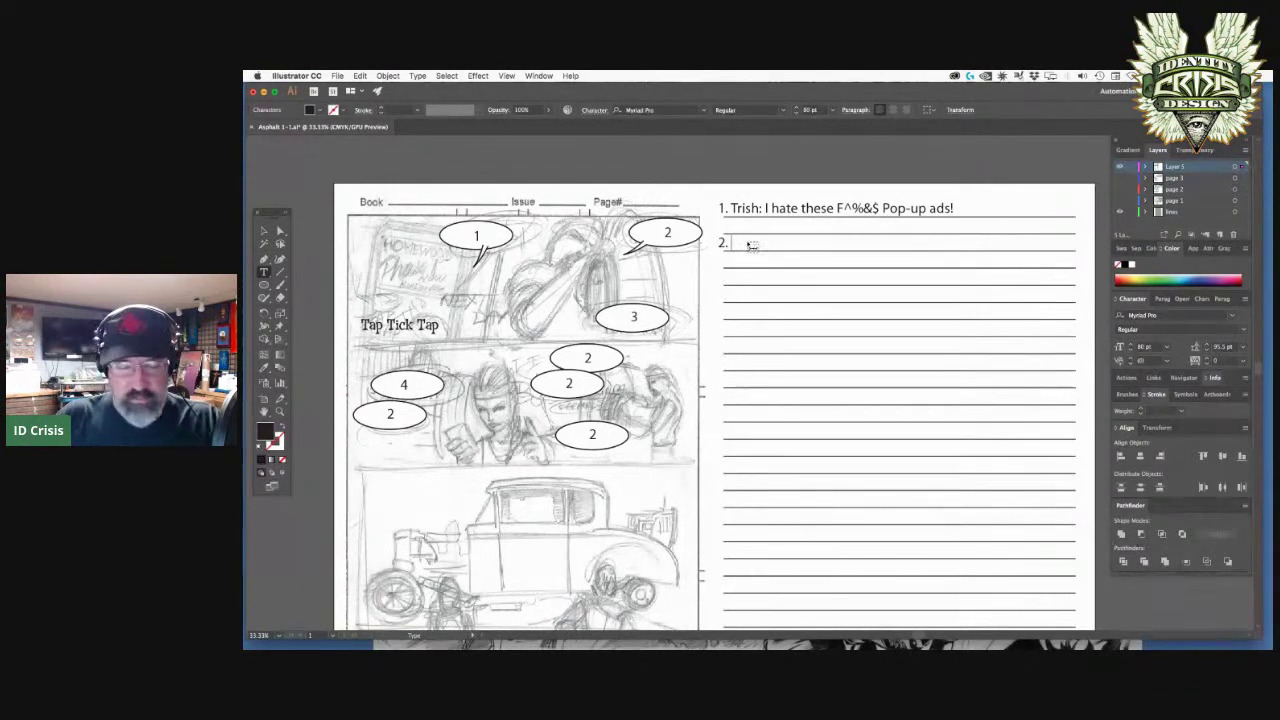
- Type 'Shayne: Hey Trish! Quit playing with your phone and help me finish' for line 2
text(Shayne)
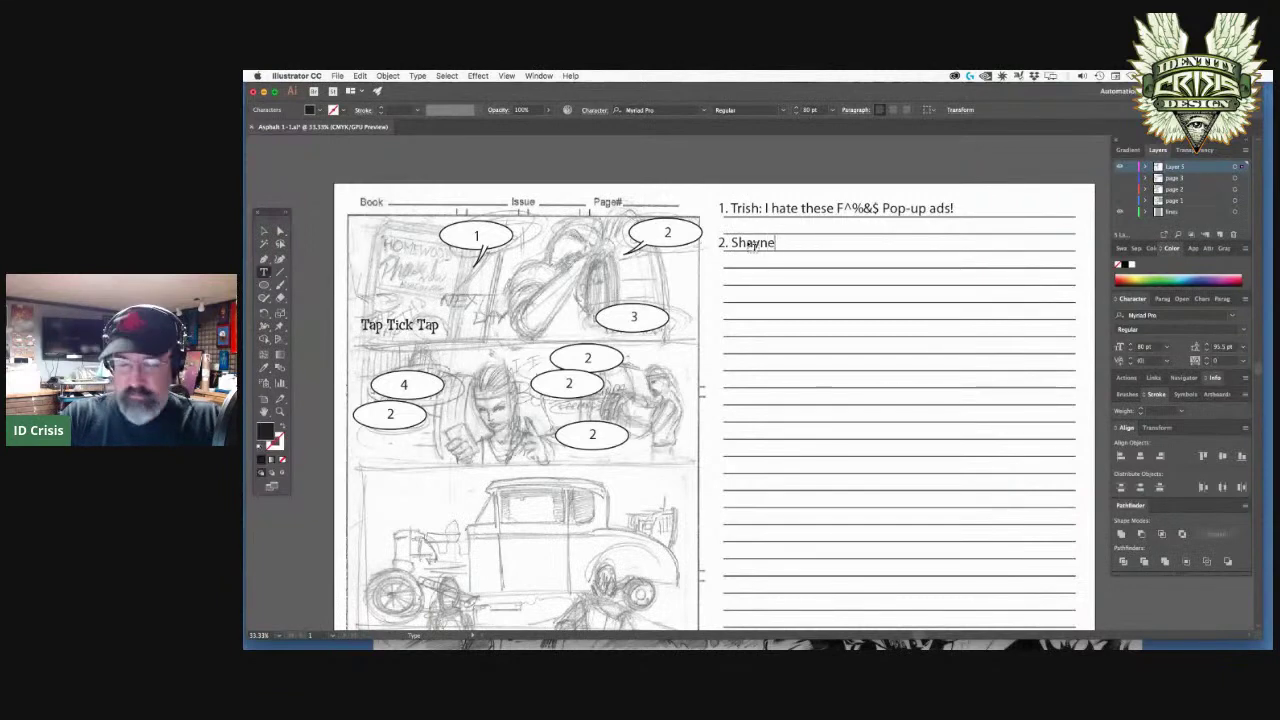
text(: )
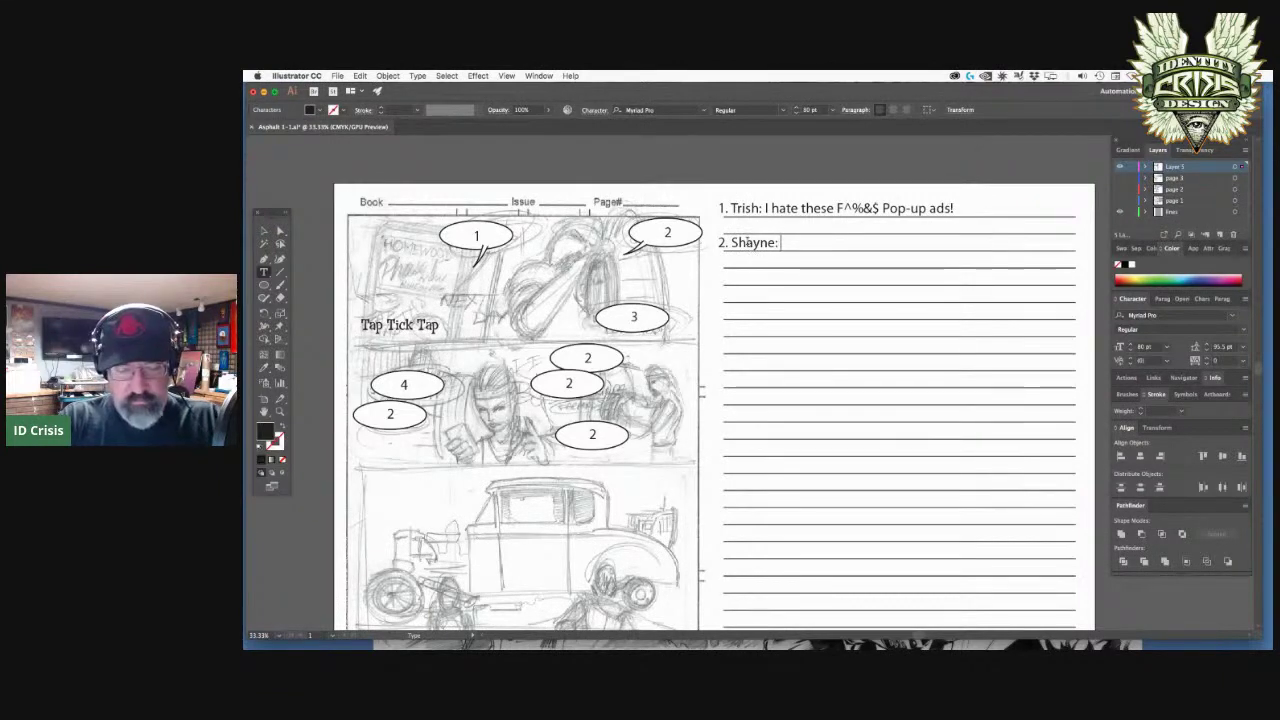
text(Hey)
text(Trish)
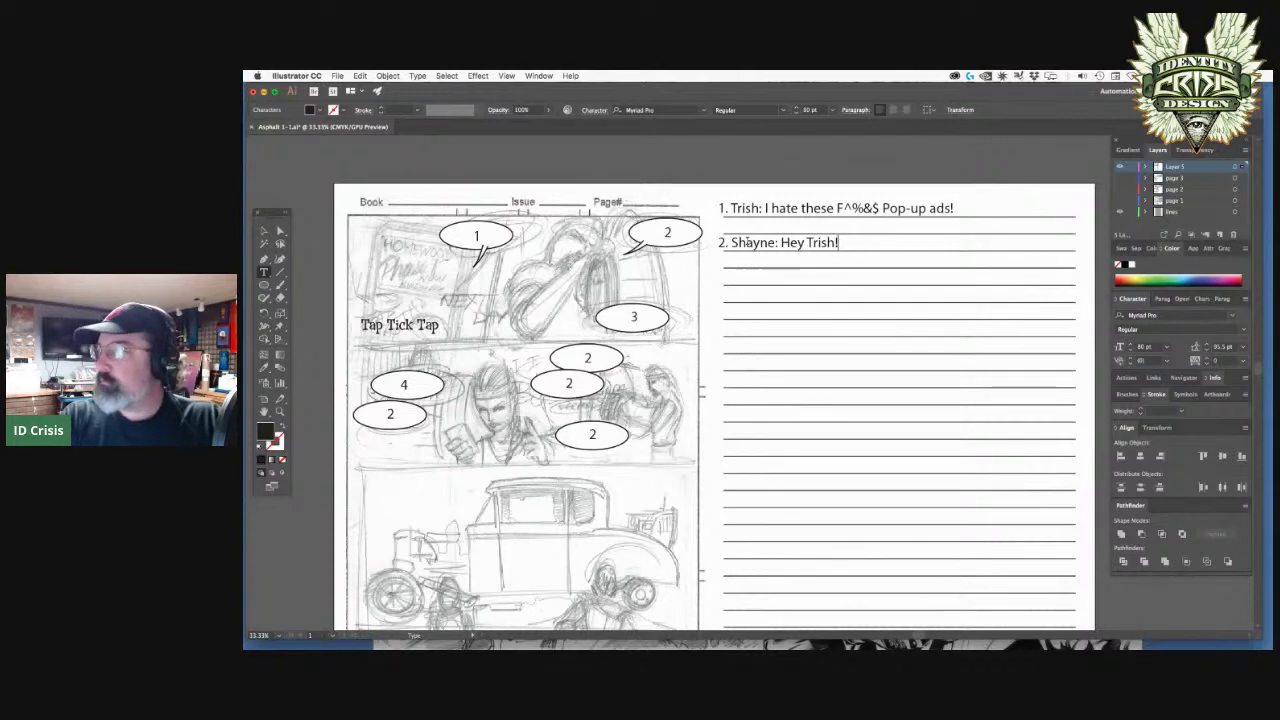
text(! Q)
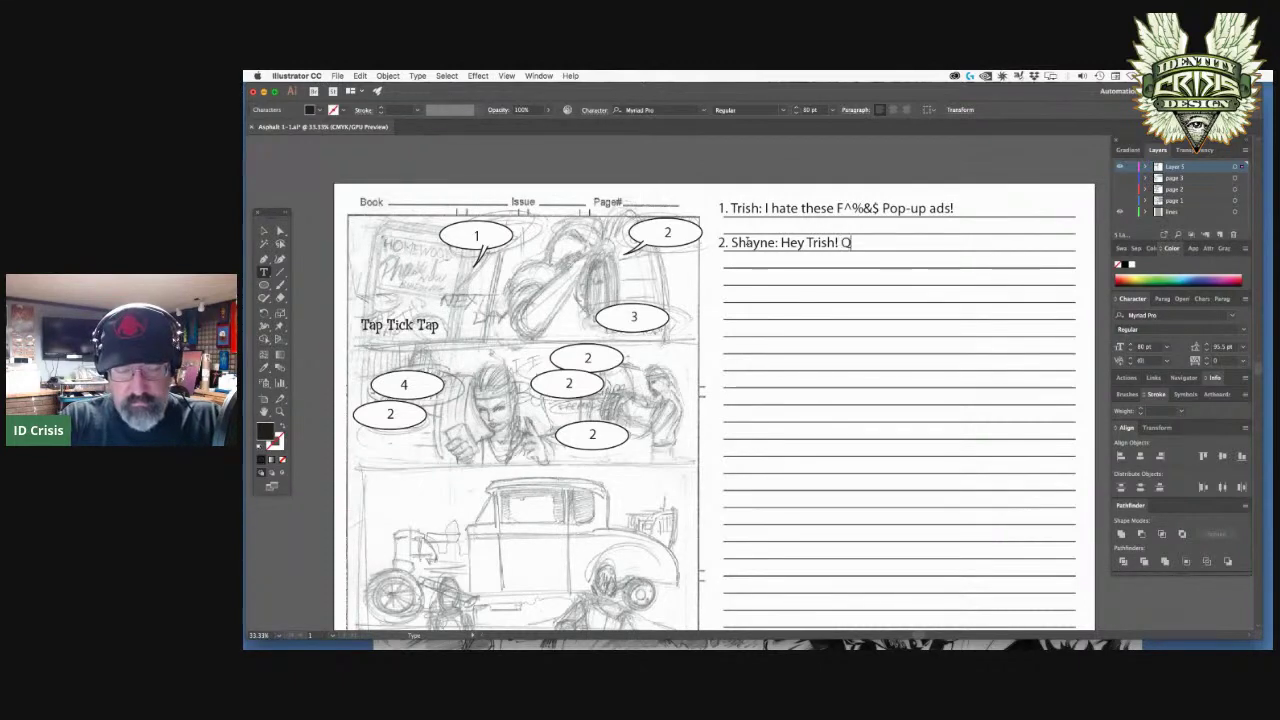
text(uit pla)
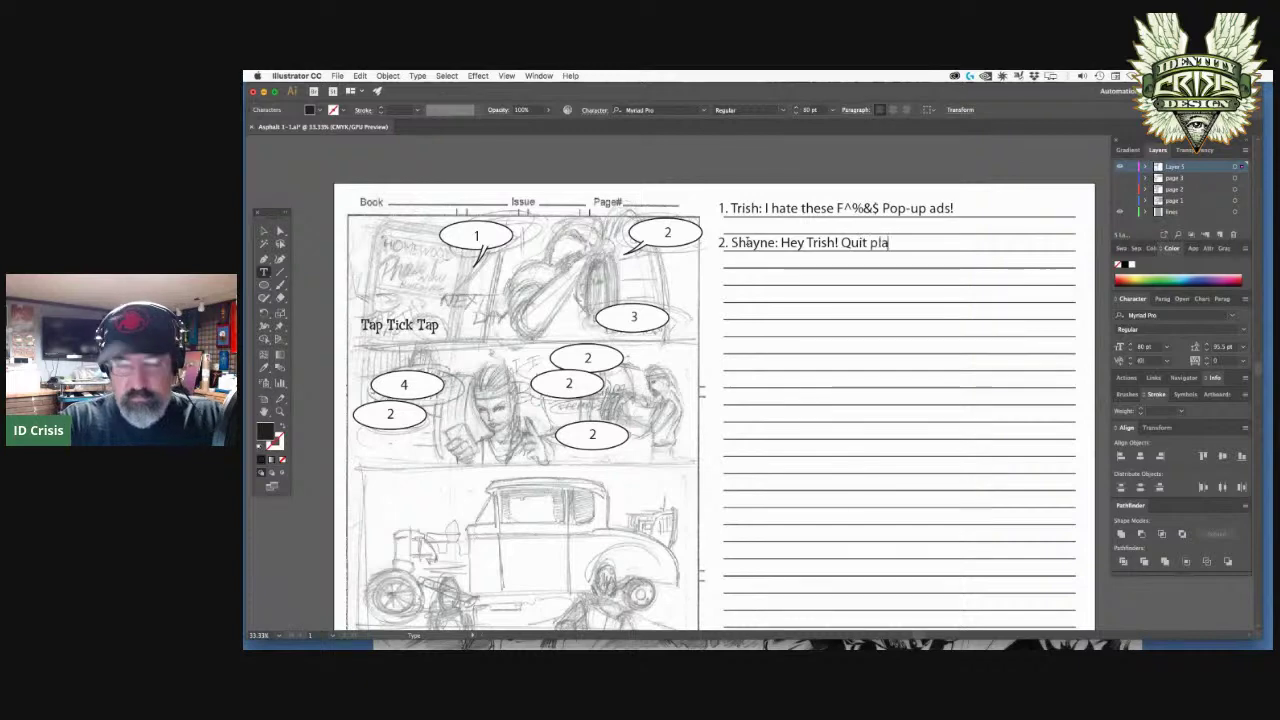
text(yin)
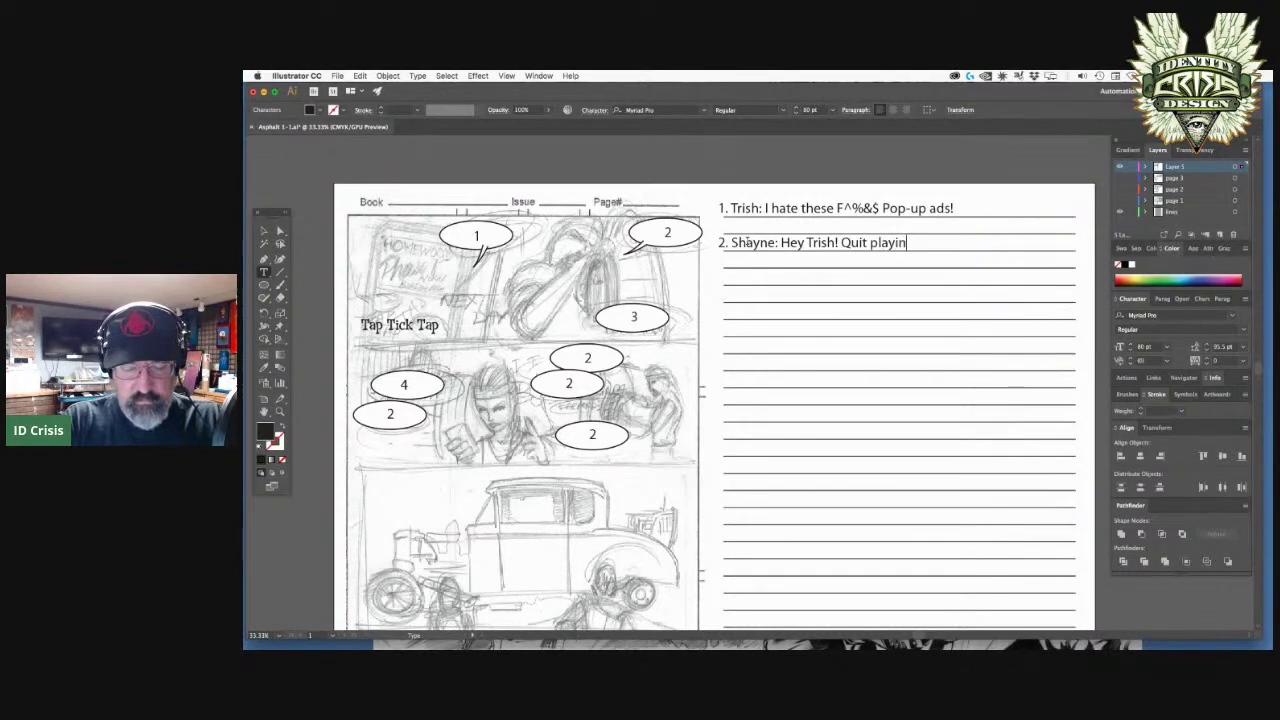
text(g with y)
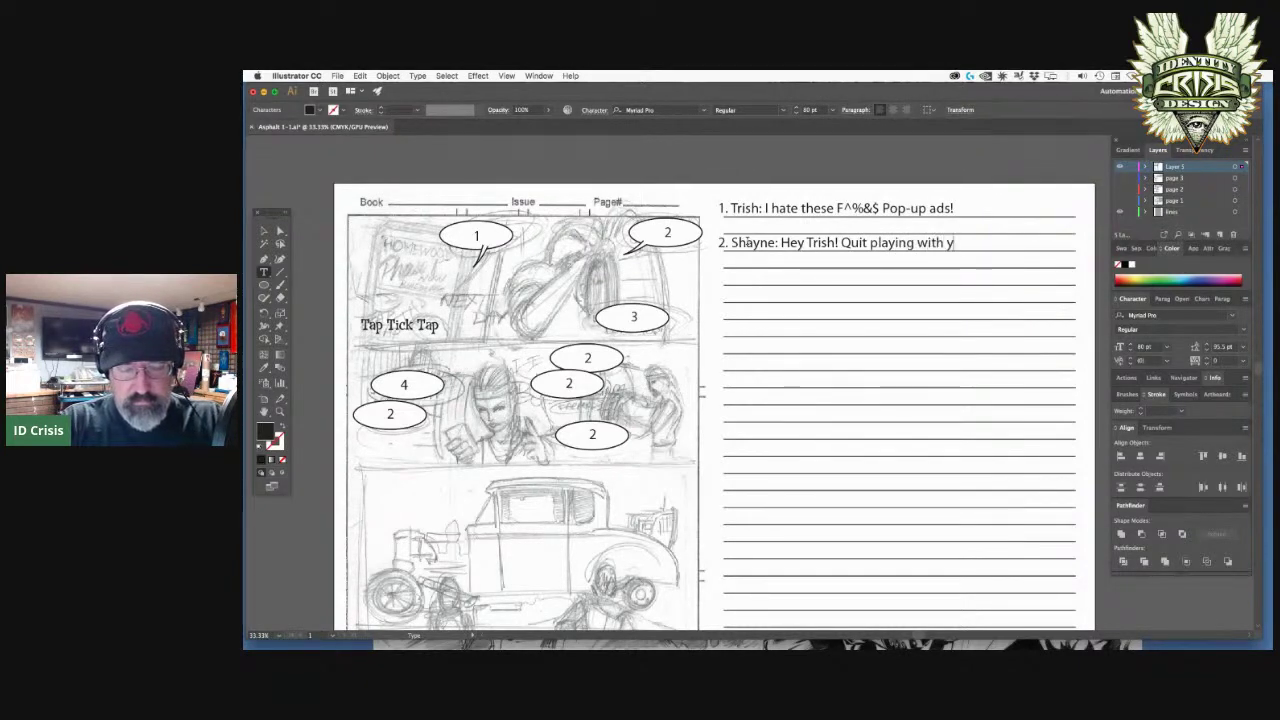
text(our phone a)
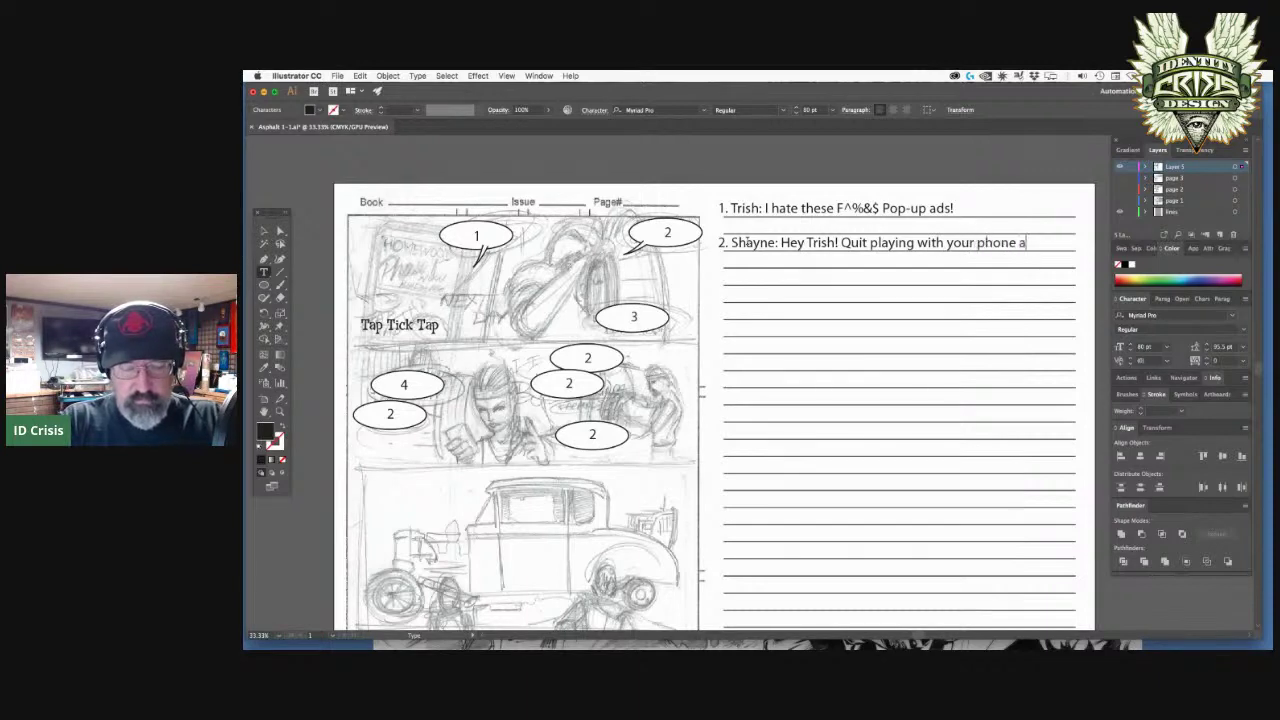
text(nd)
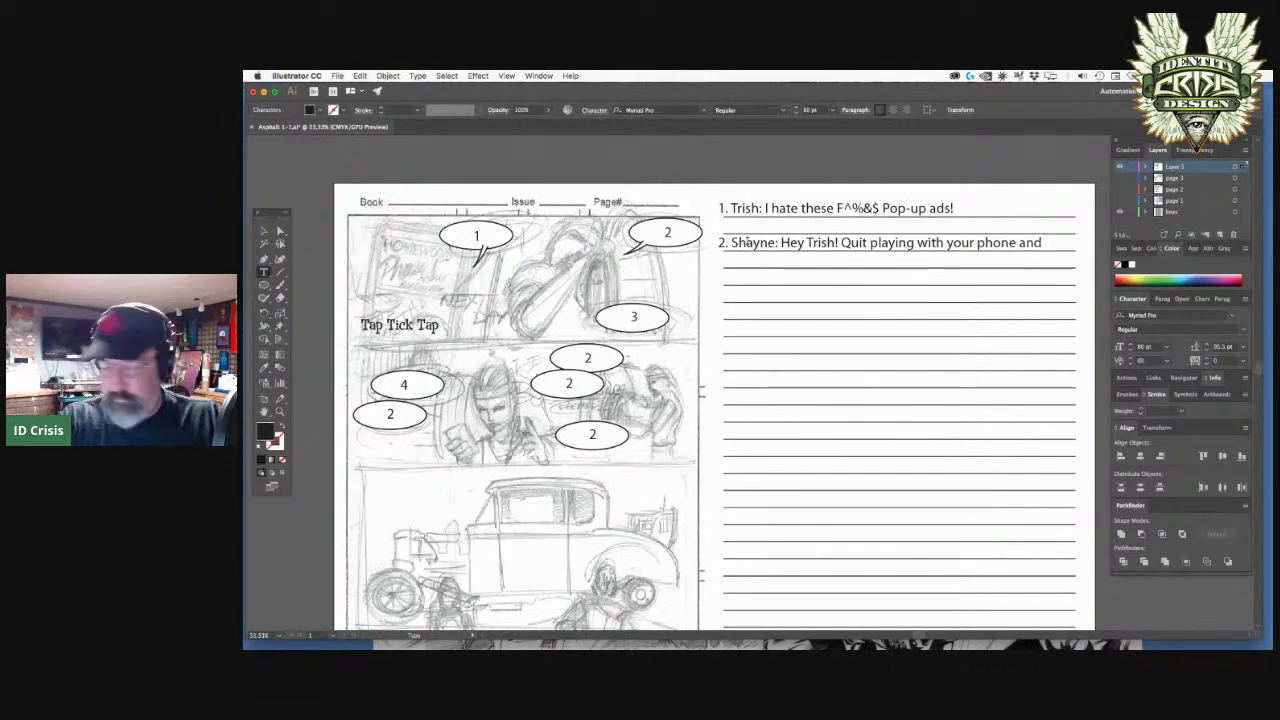
text( help)
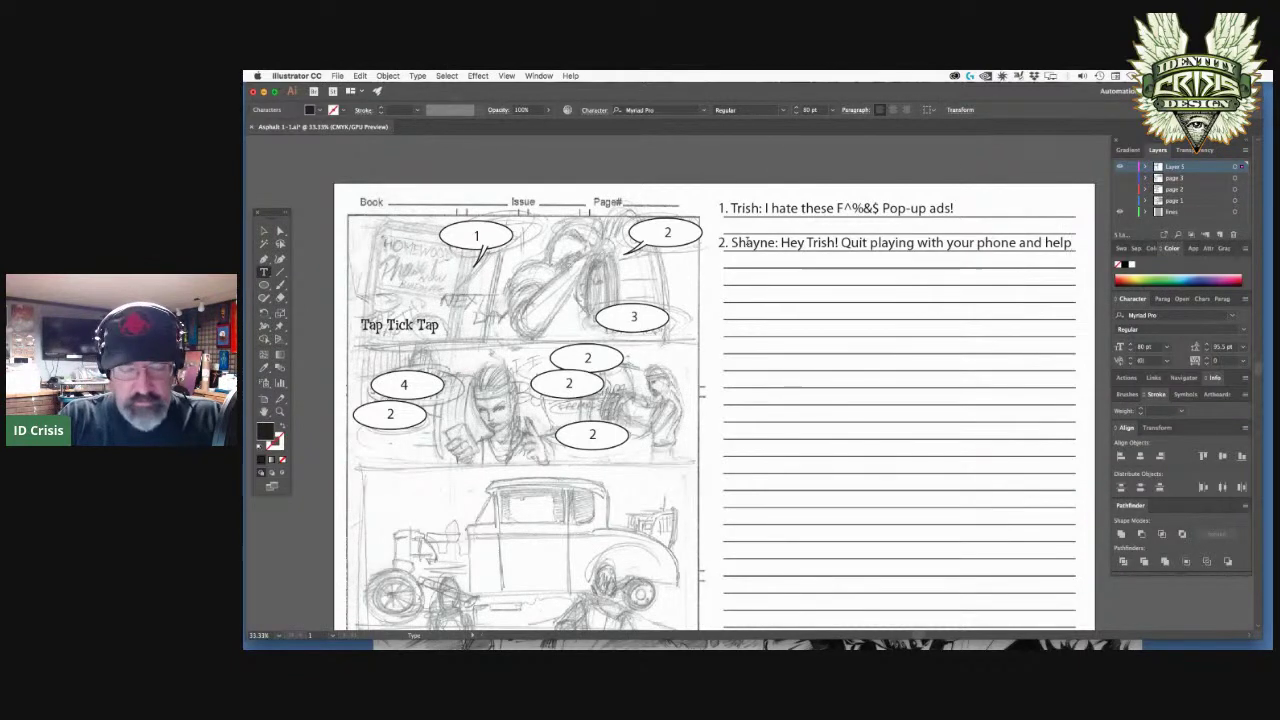
text(me)
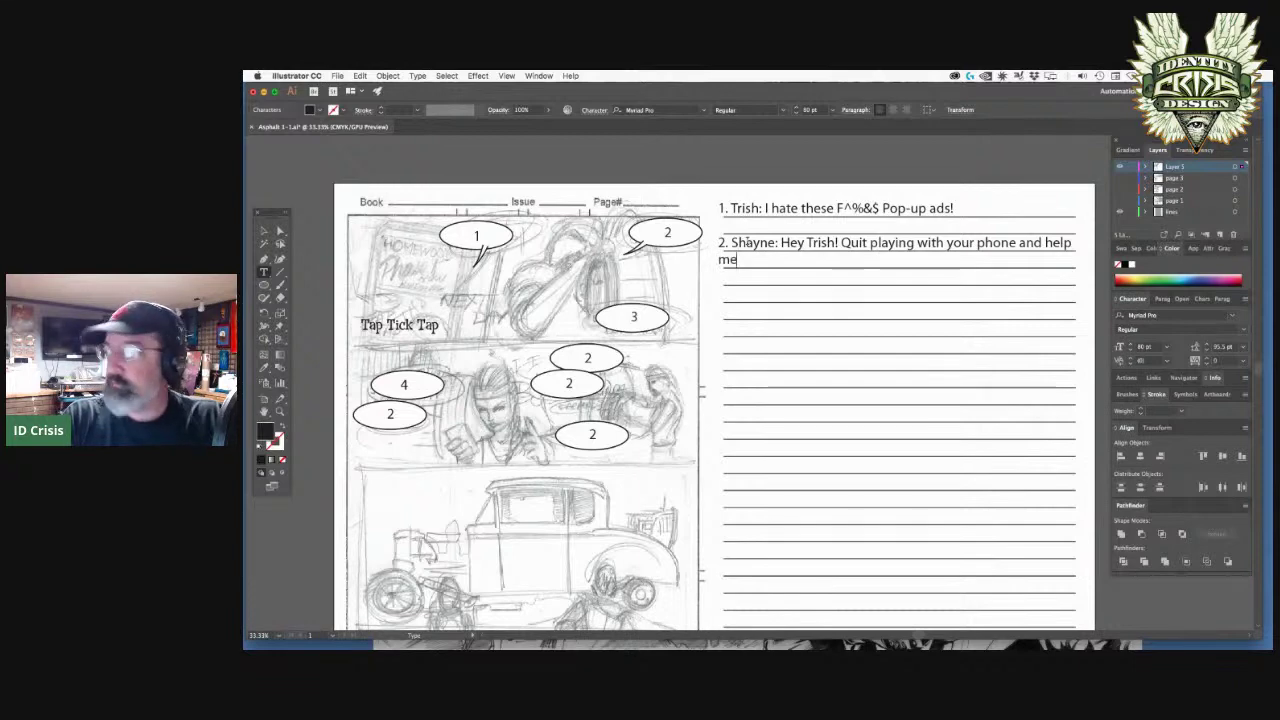
key(BackSpace)
key(BackSpace)
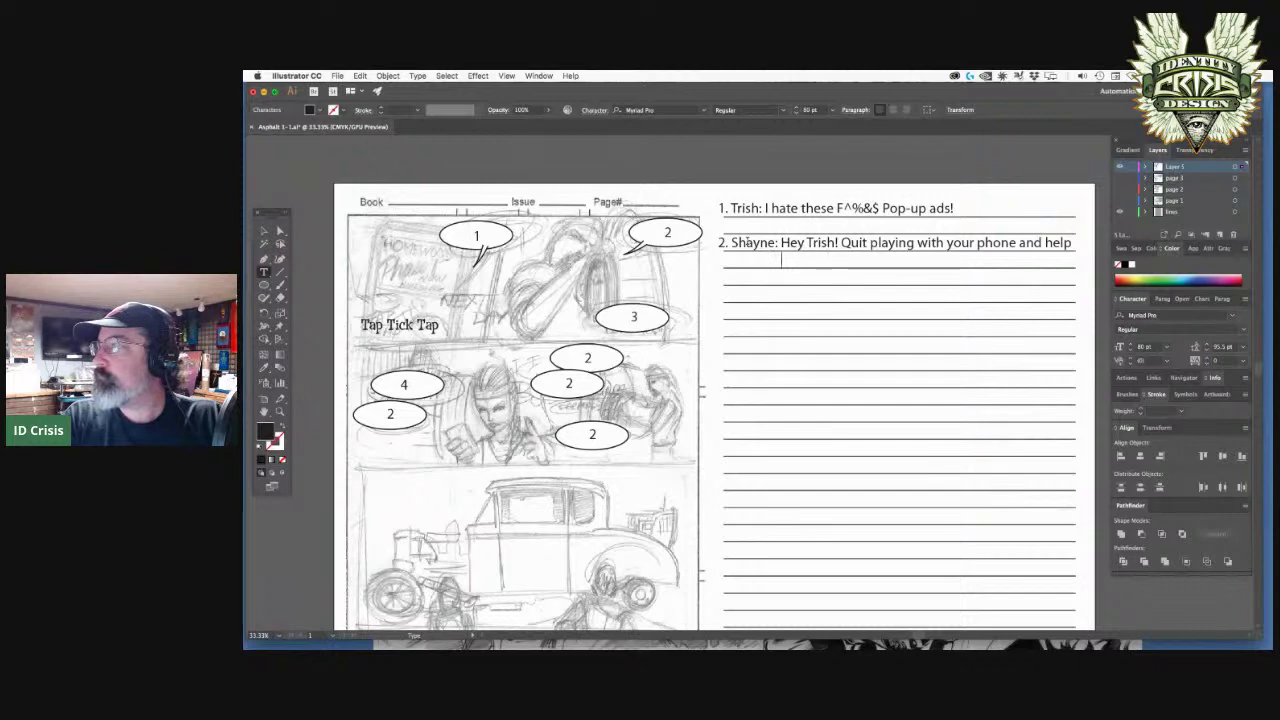
text(me fion)
text(d)
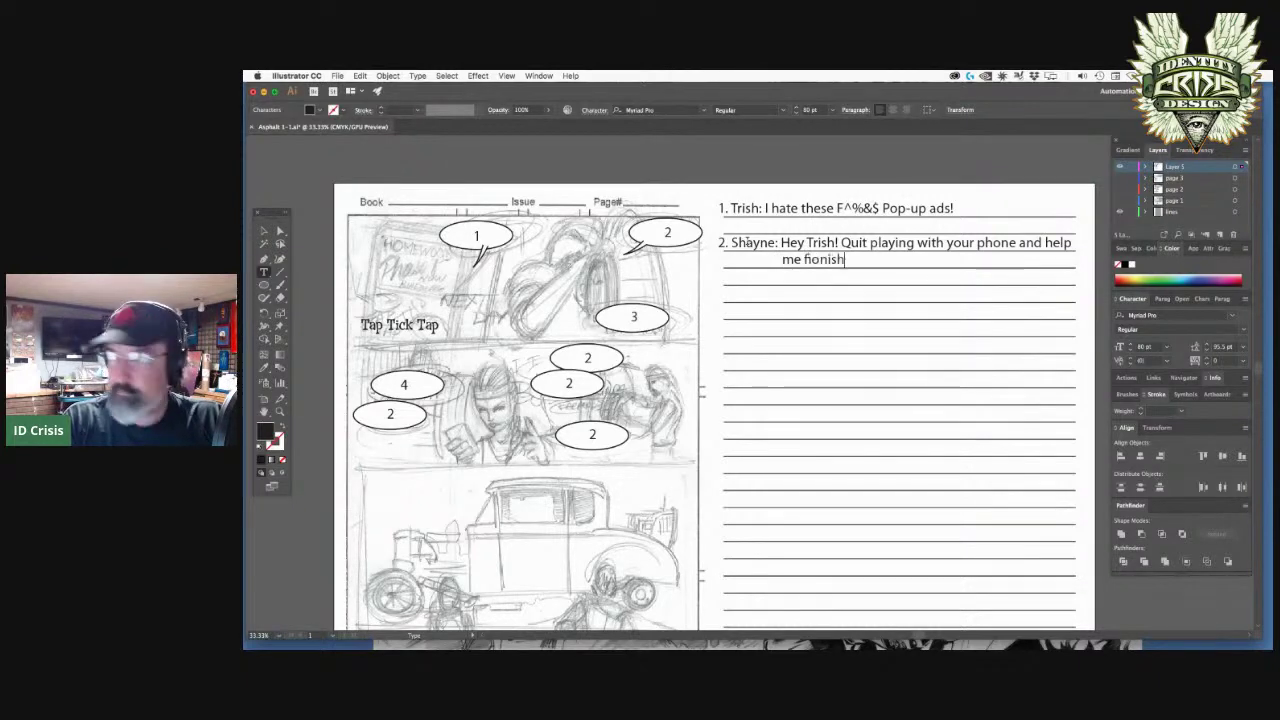
key(BackSpace)
key(BackSpace)
key(BackSpace)
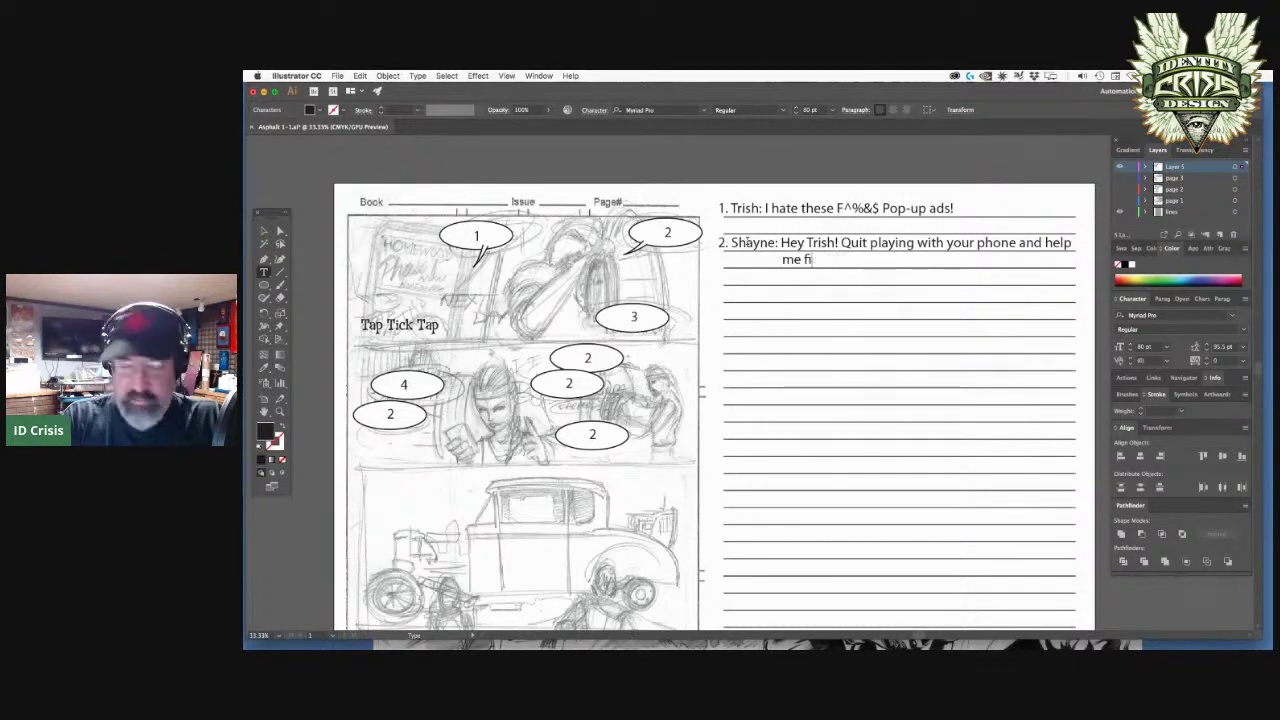
text(nish)
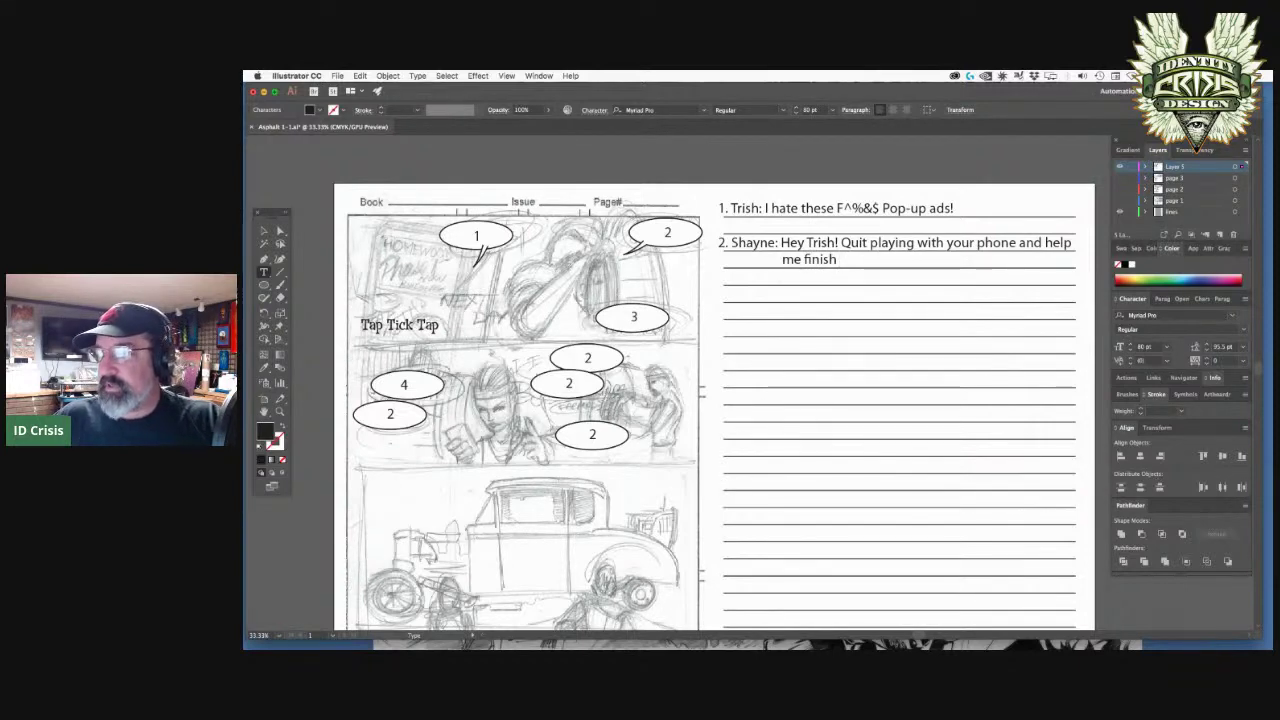
mouse_move(330, 640)
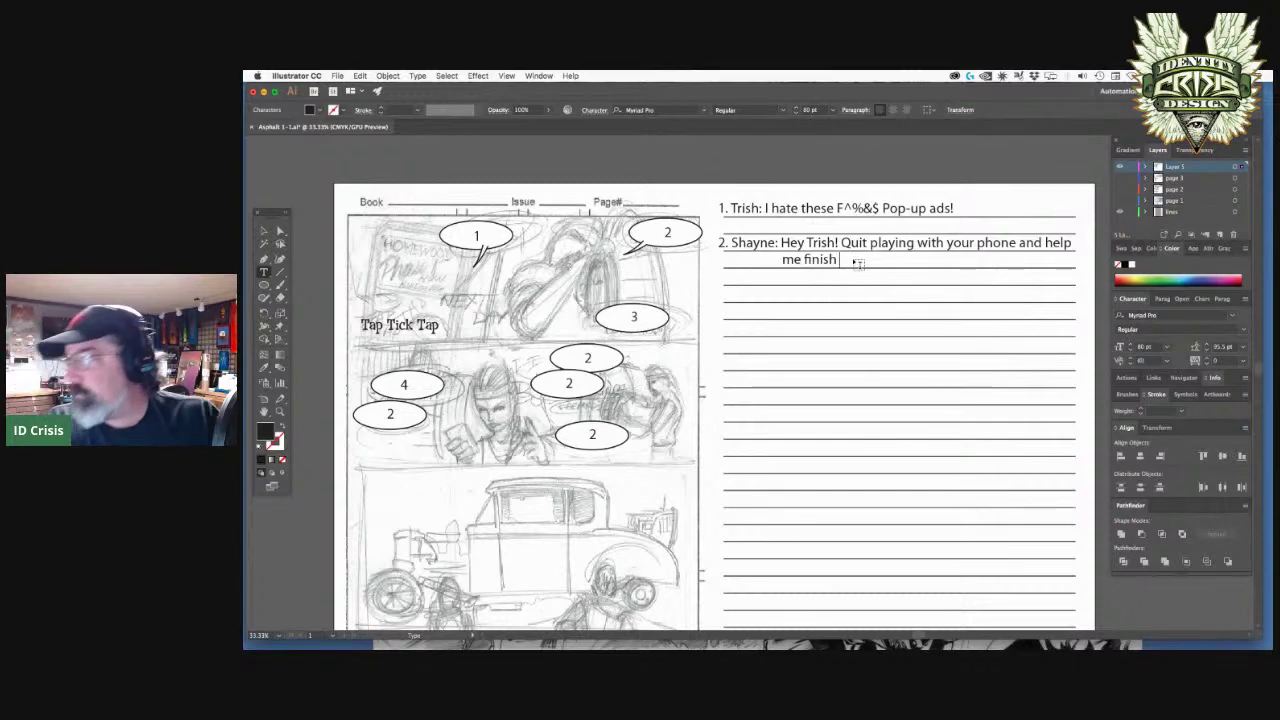
- Finish dialogue line 2 with 'this brake conversion.', fixing typos along the way
text(t)
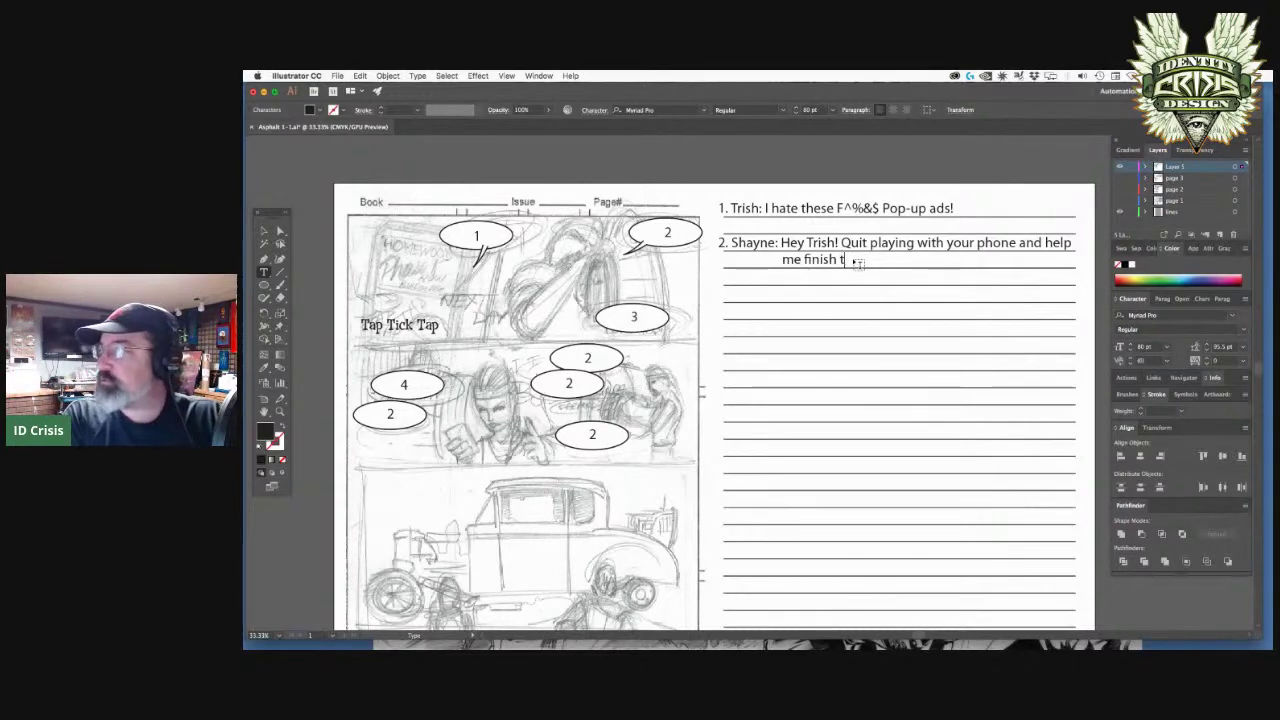
text(hese brea)
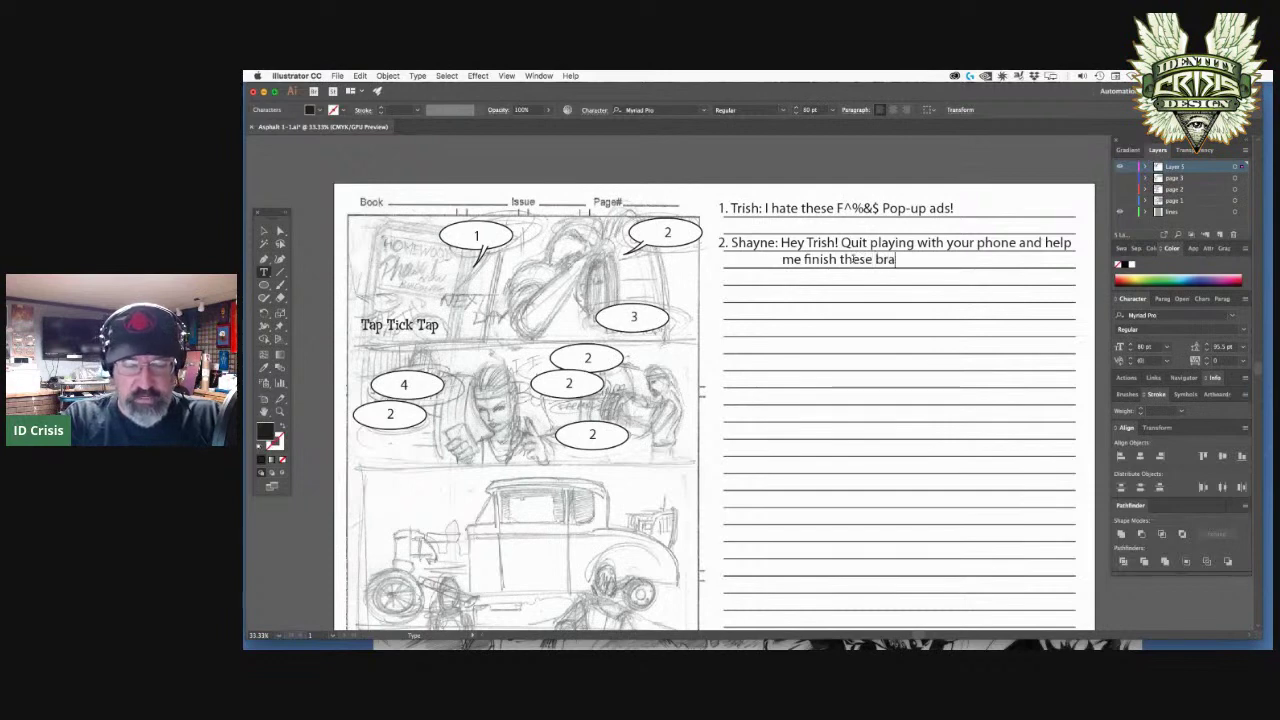
key(BackSpace)
key(BackSpace)
key(BackSpace)
key(BackSpace)
key(BackSpace)
key(BackSpace)
key(BackSpace)
key(BackSpace)
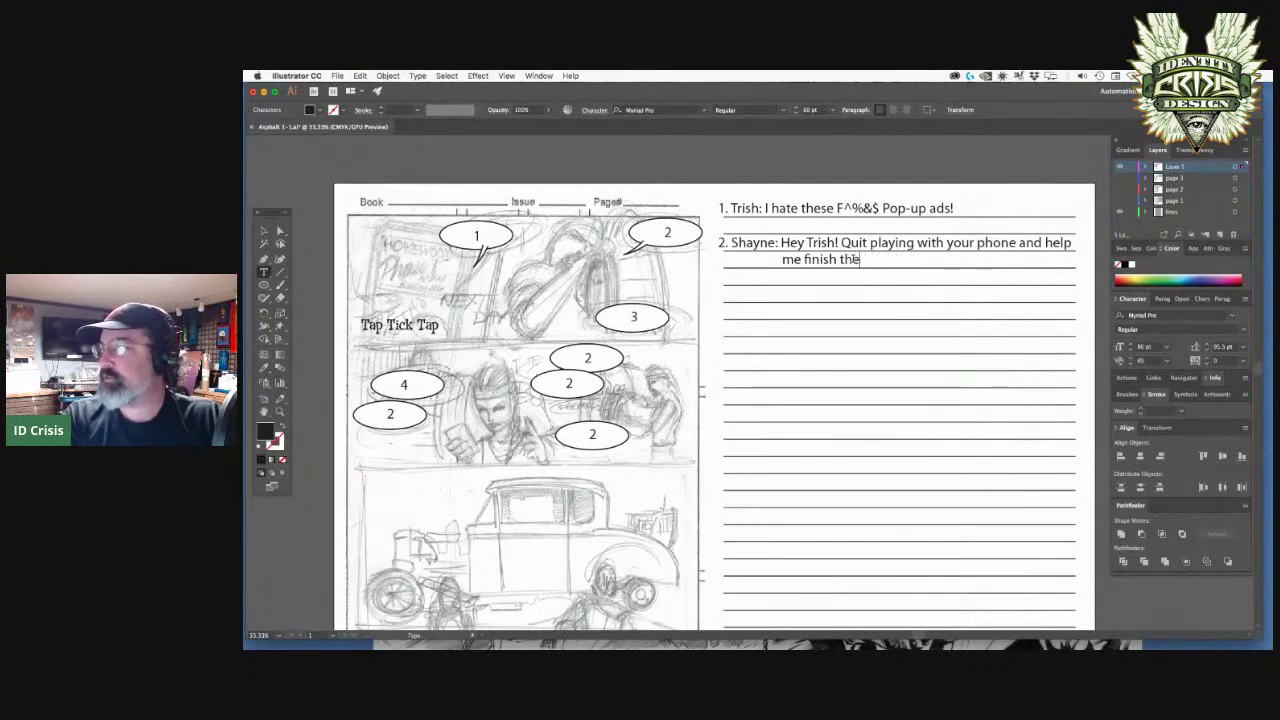
text(is )
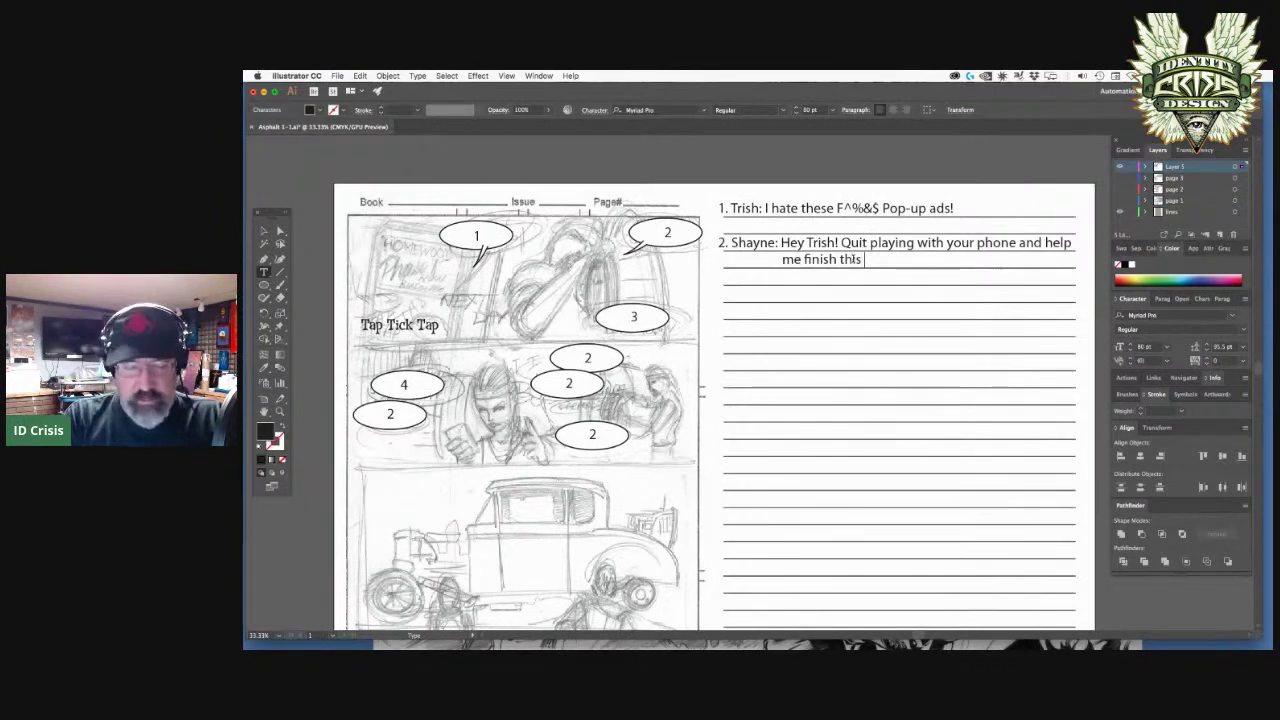
text(brake con)
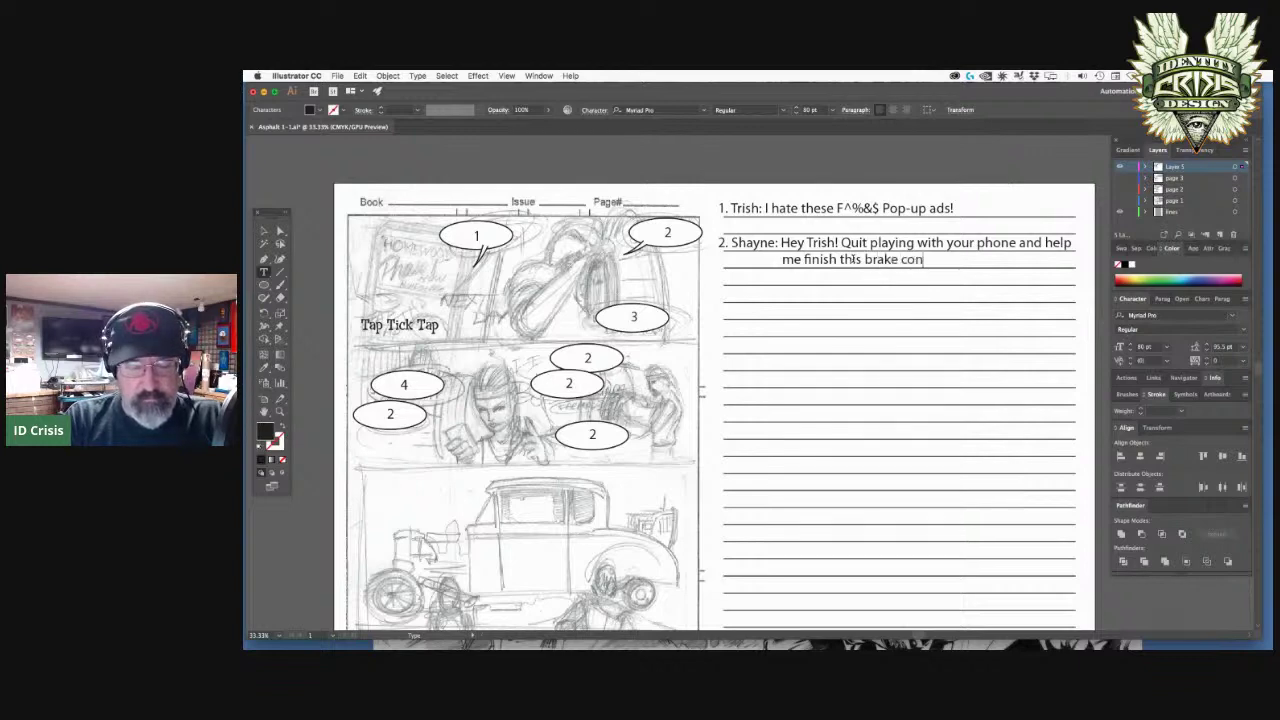
text(version.)
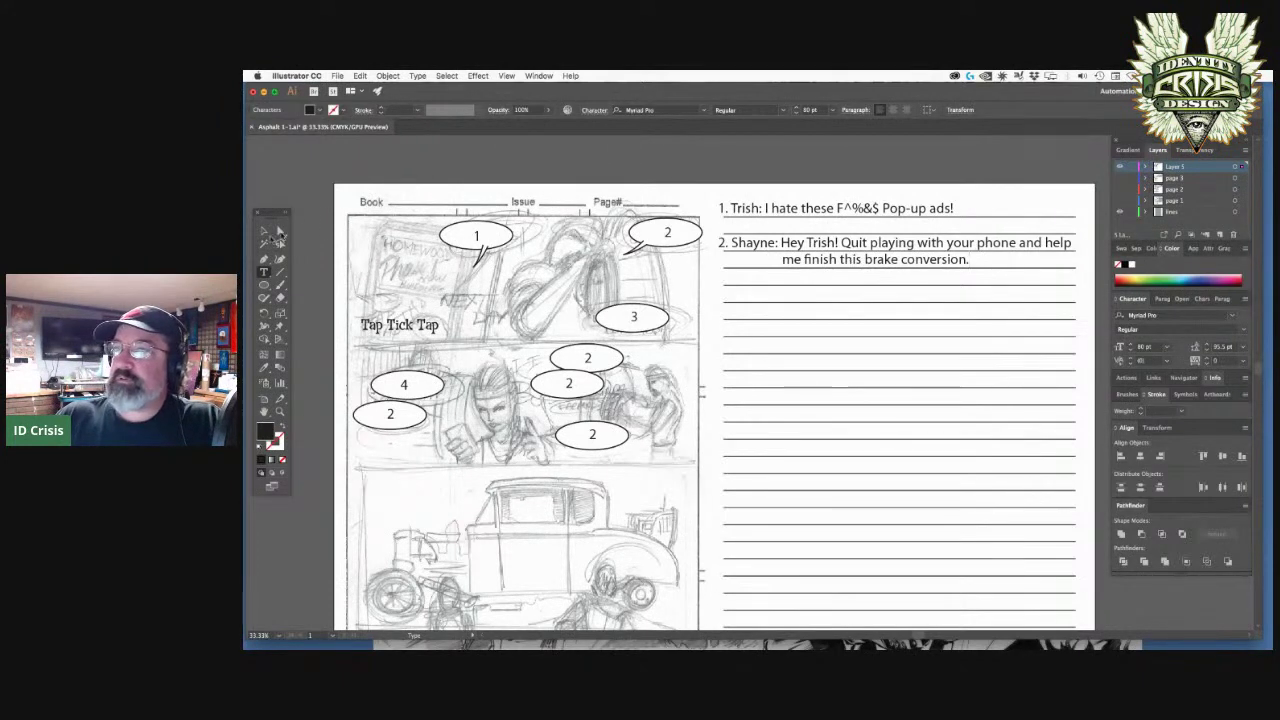
click(264, 231)
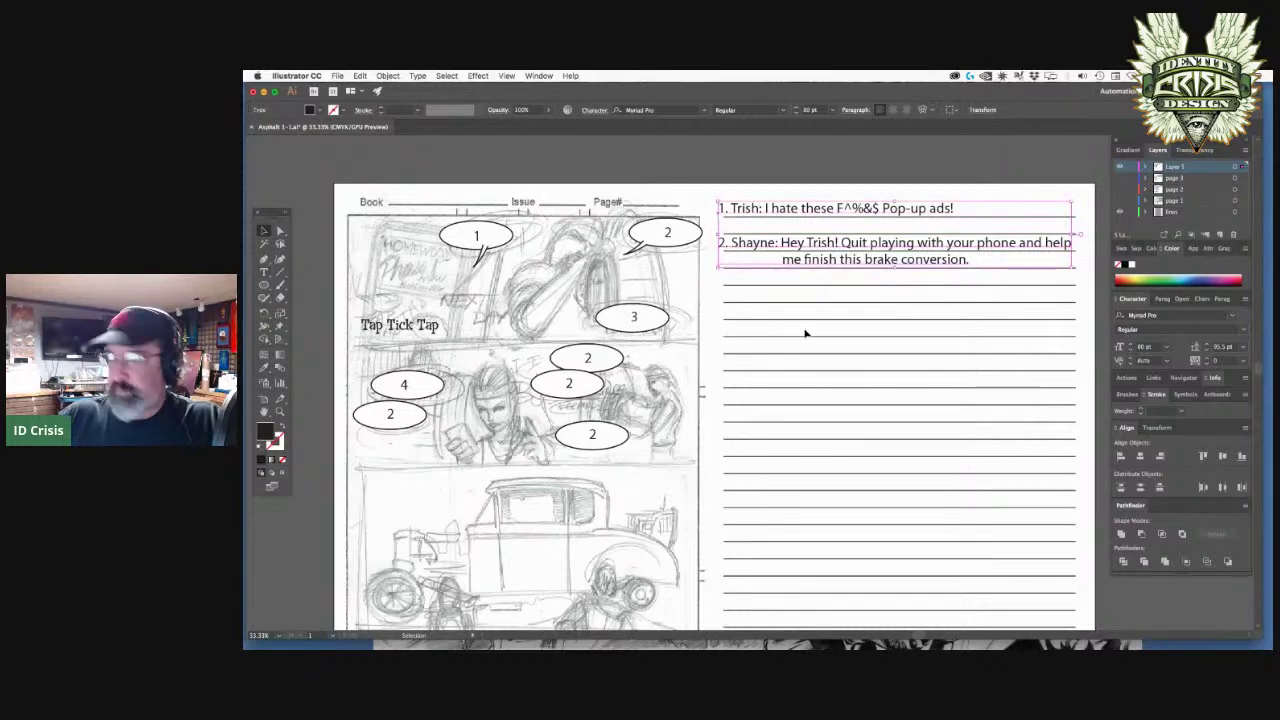
key(Down)
key(Down)
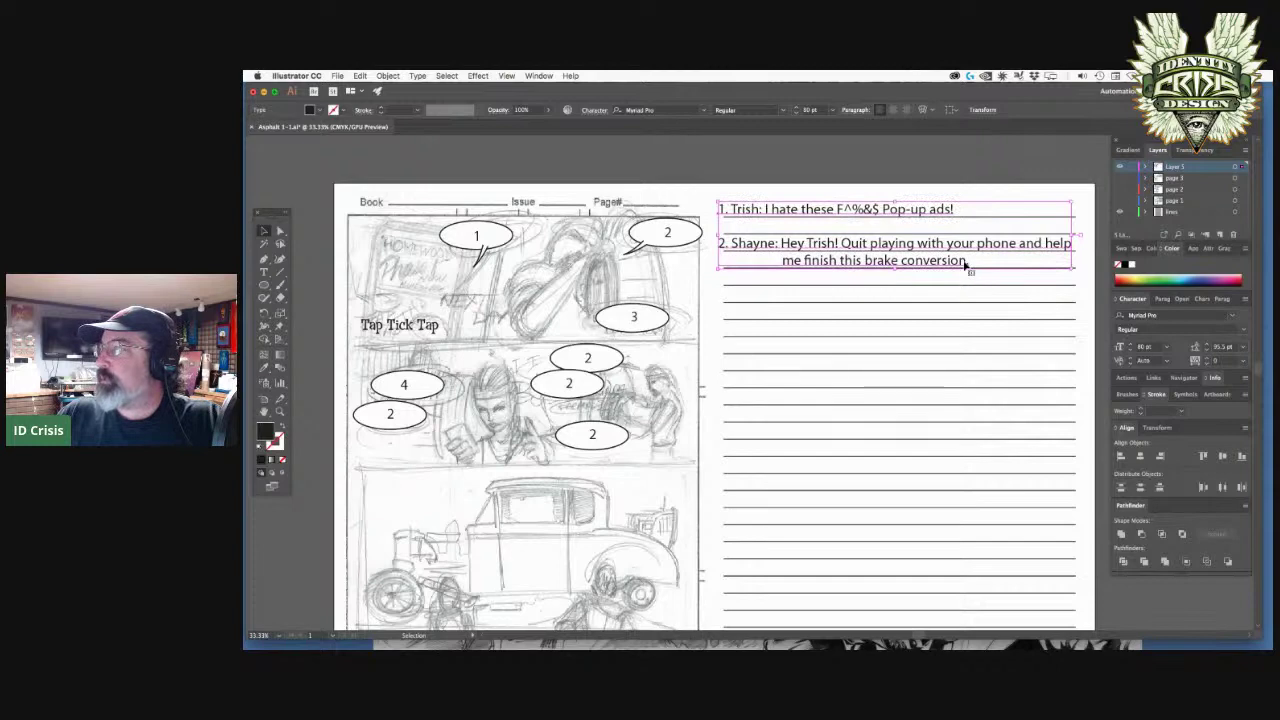
key(t)
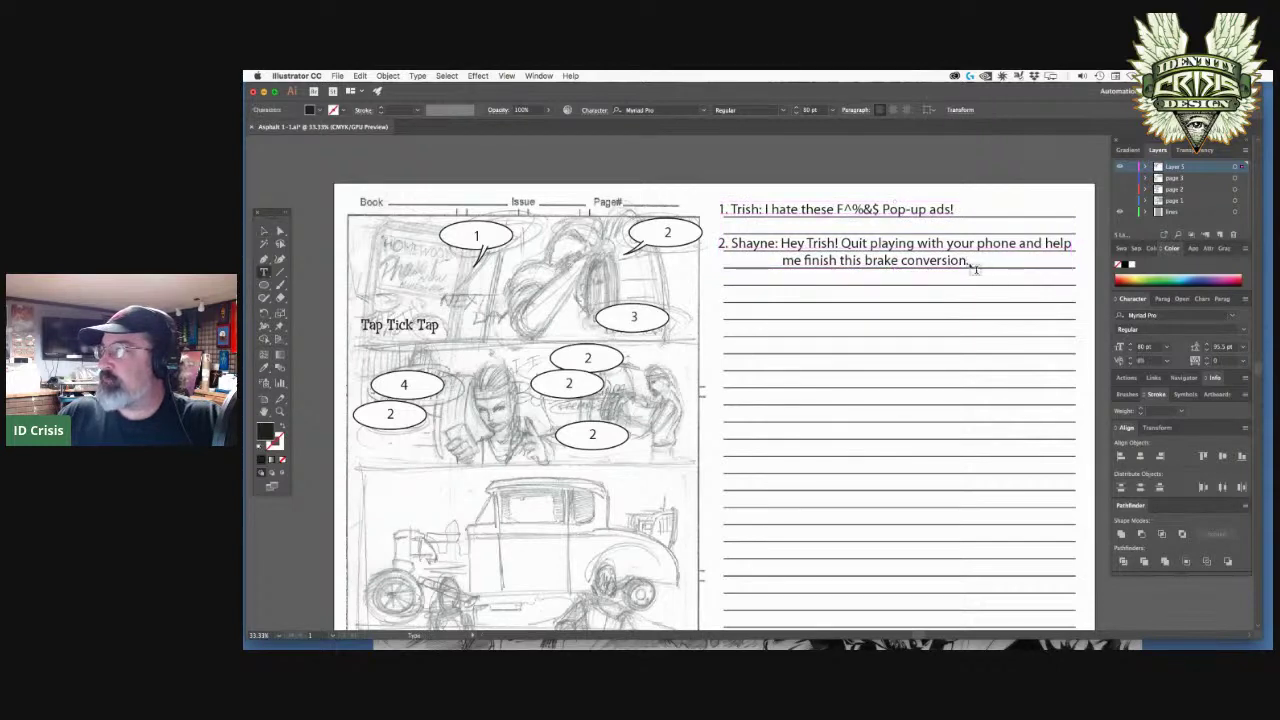
click(975, 268)
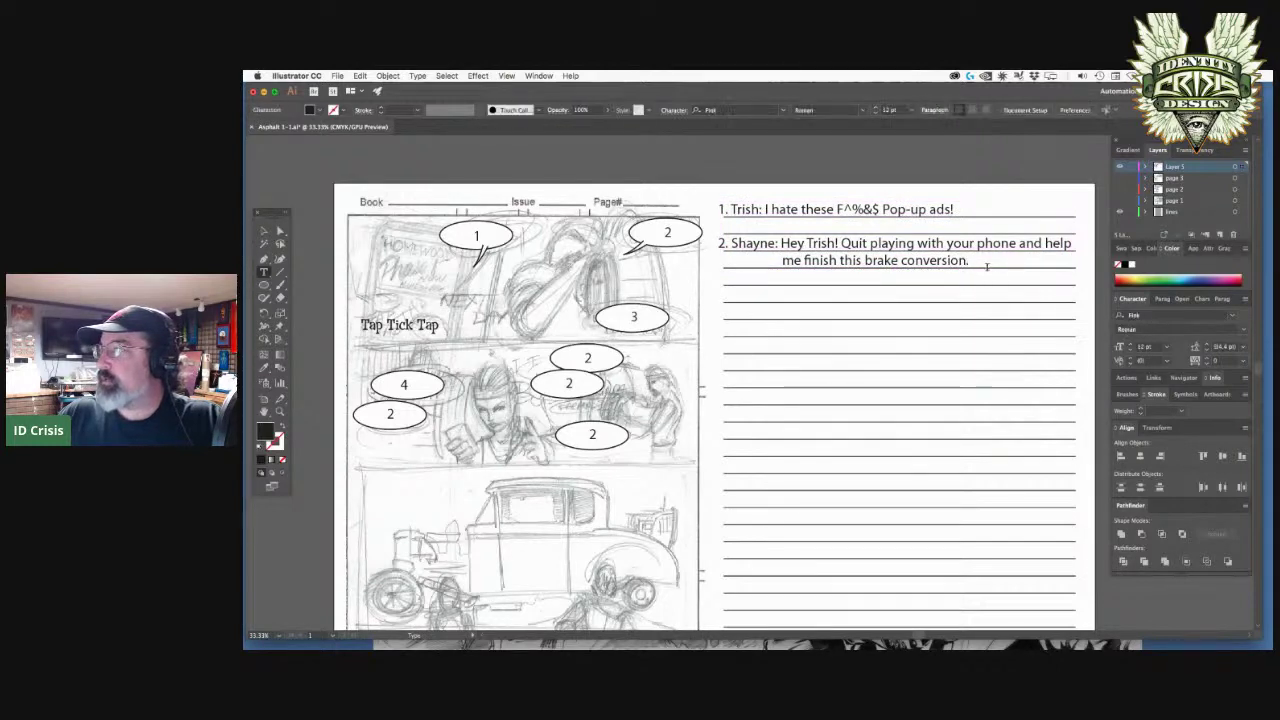
key(Escape)
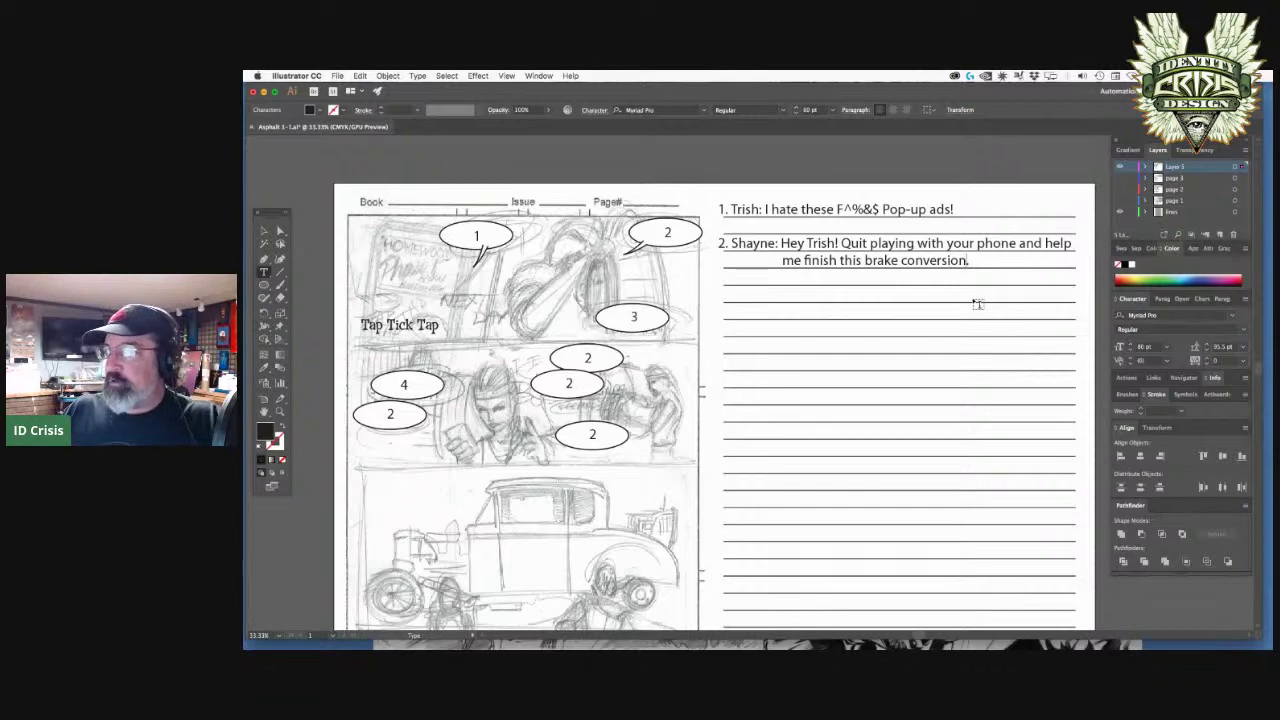
scroll(656, 430, down, 4)
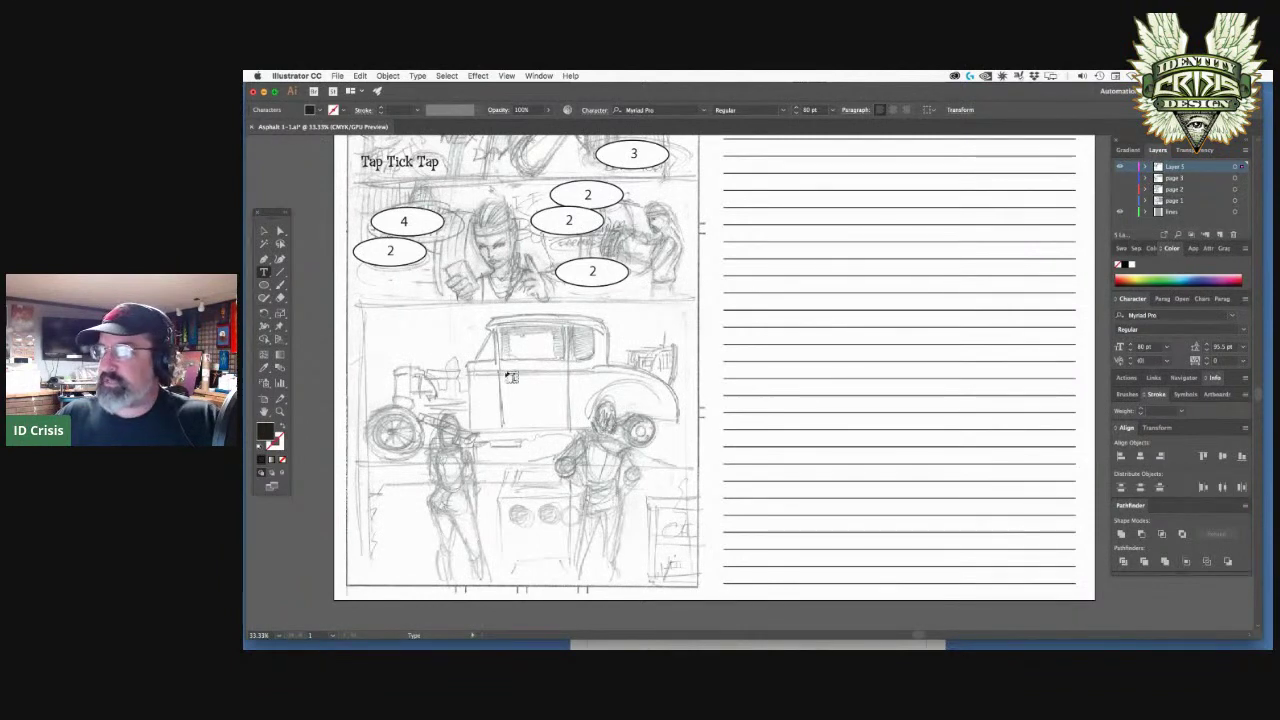
scroll(581, 455, up, 2)
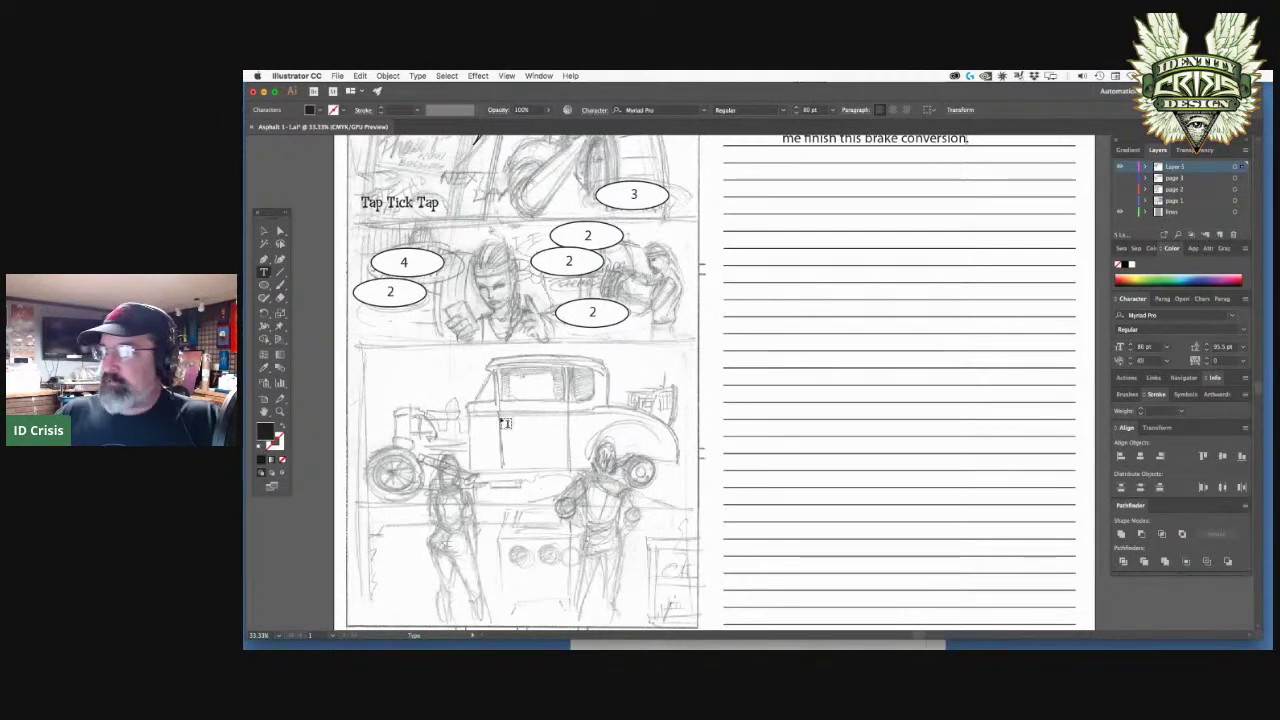
scroll(531, 428, up, 3)
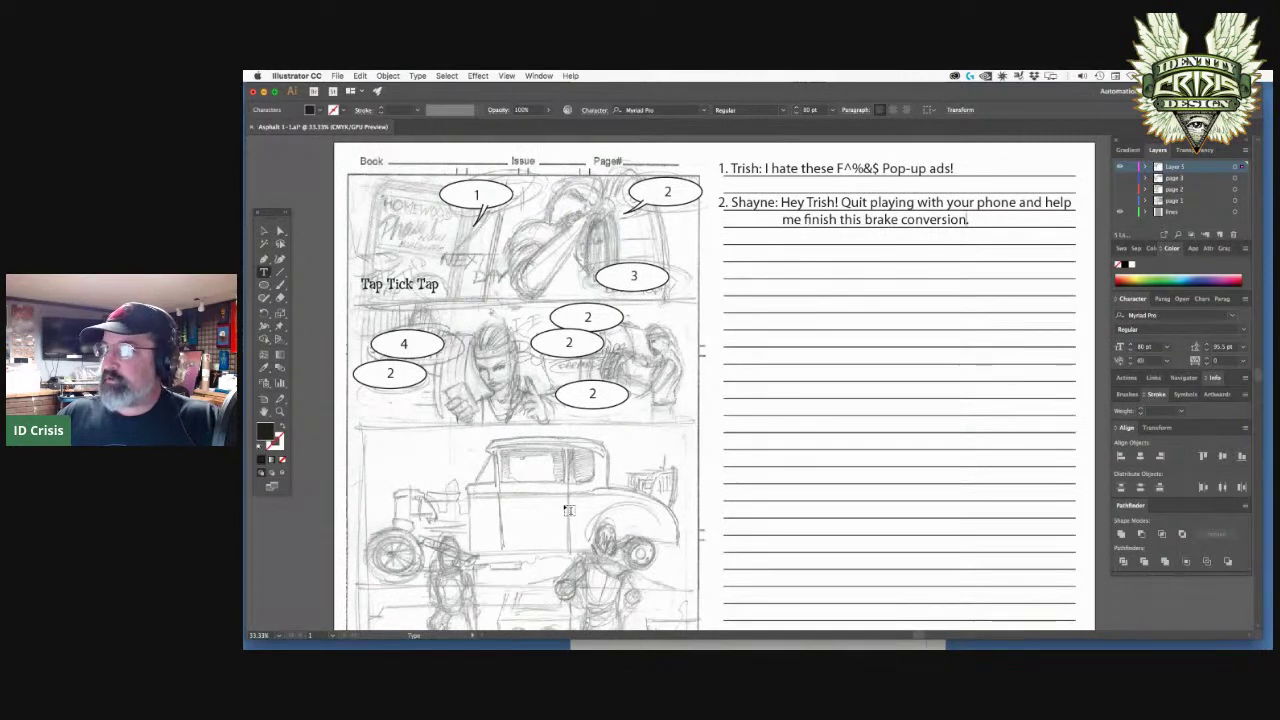
scroll(800, 400, up, 2)
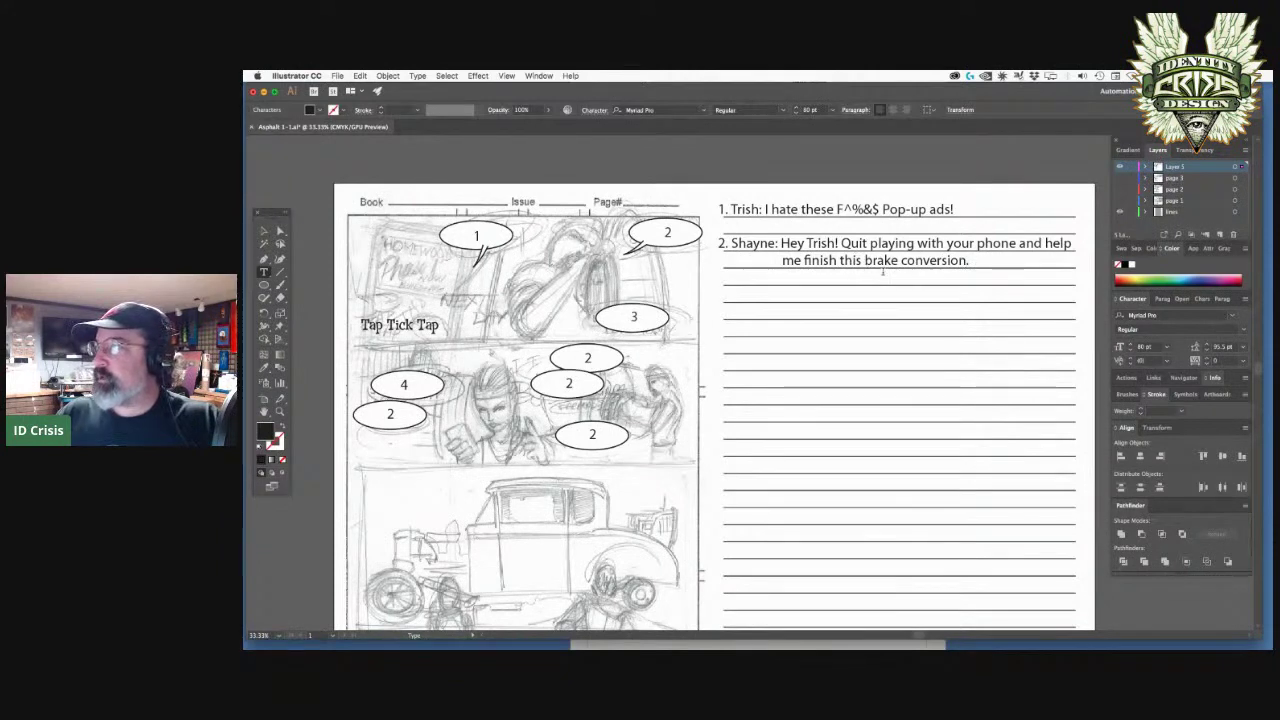
- Insert 'disc' before 'brake' so line 2 ends 'disc brake conversion.'
text(d)
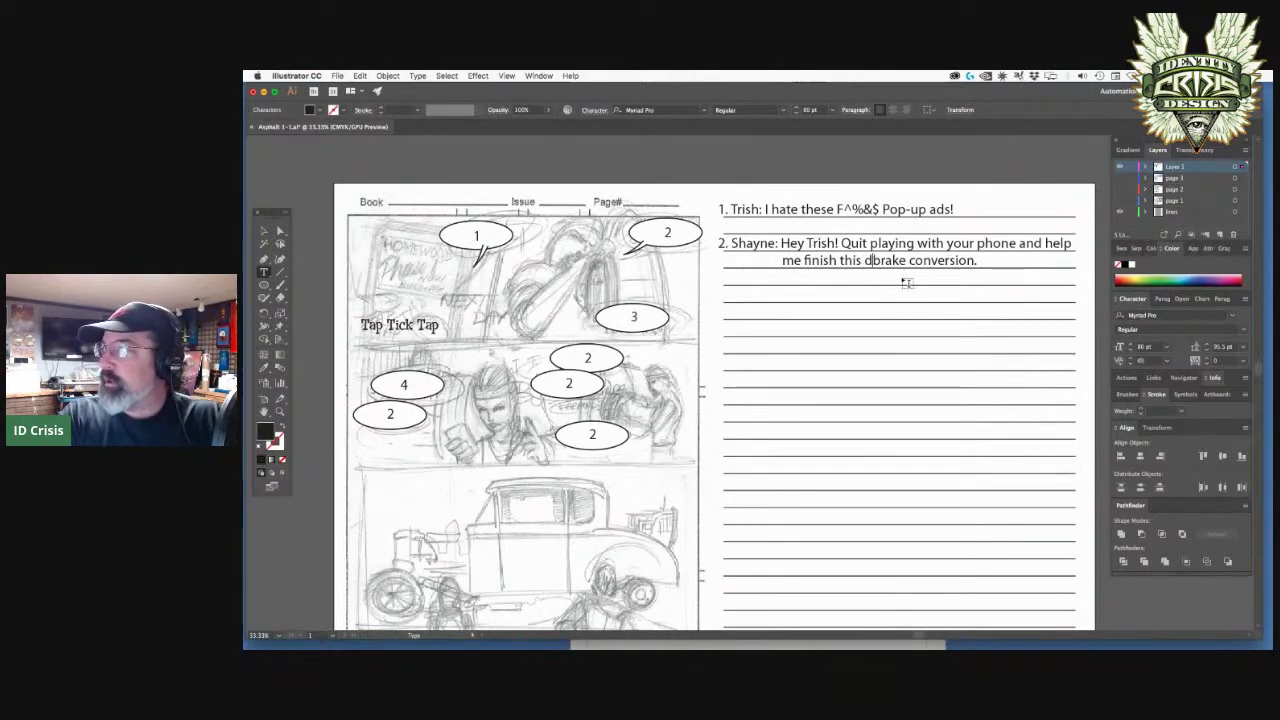
text(isc)
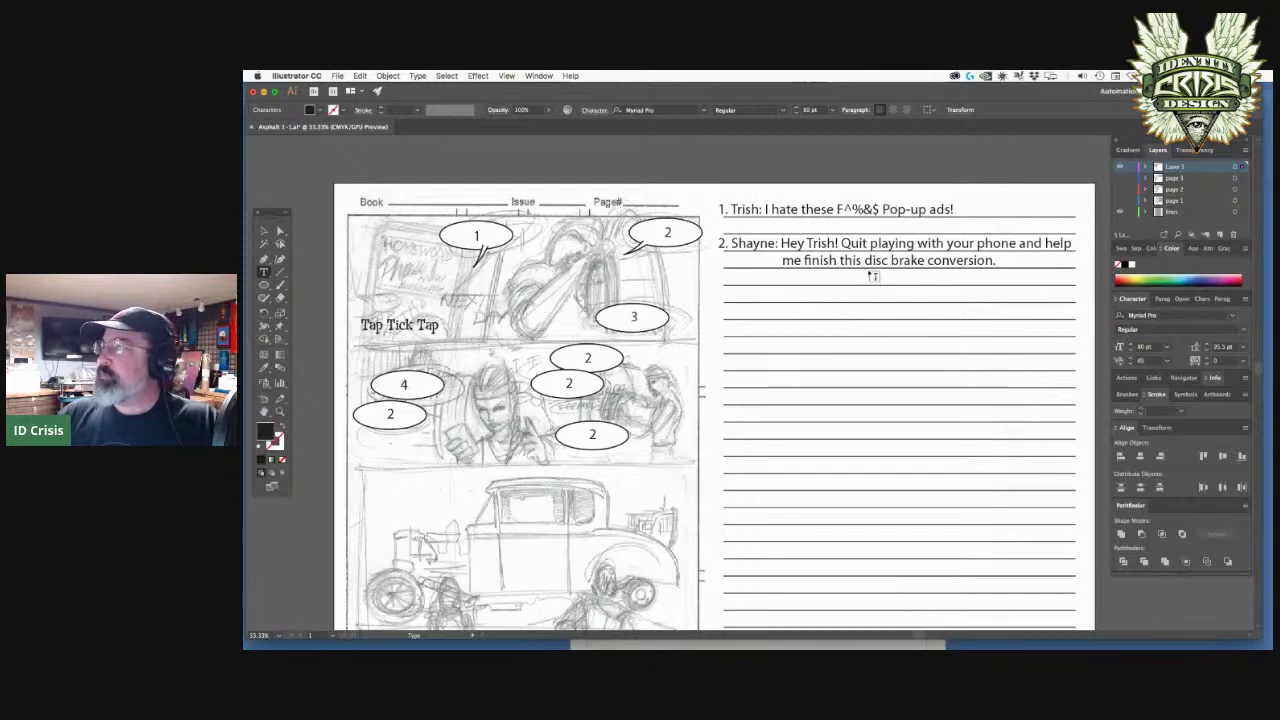
drag(864, 260, 993, 261)
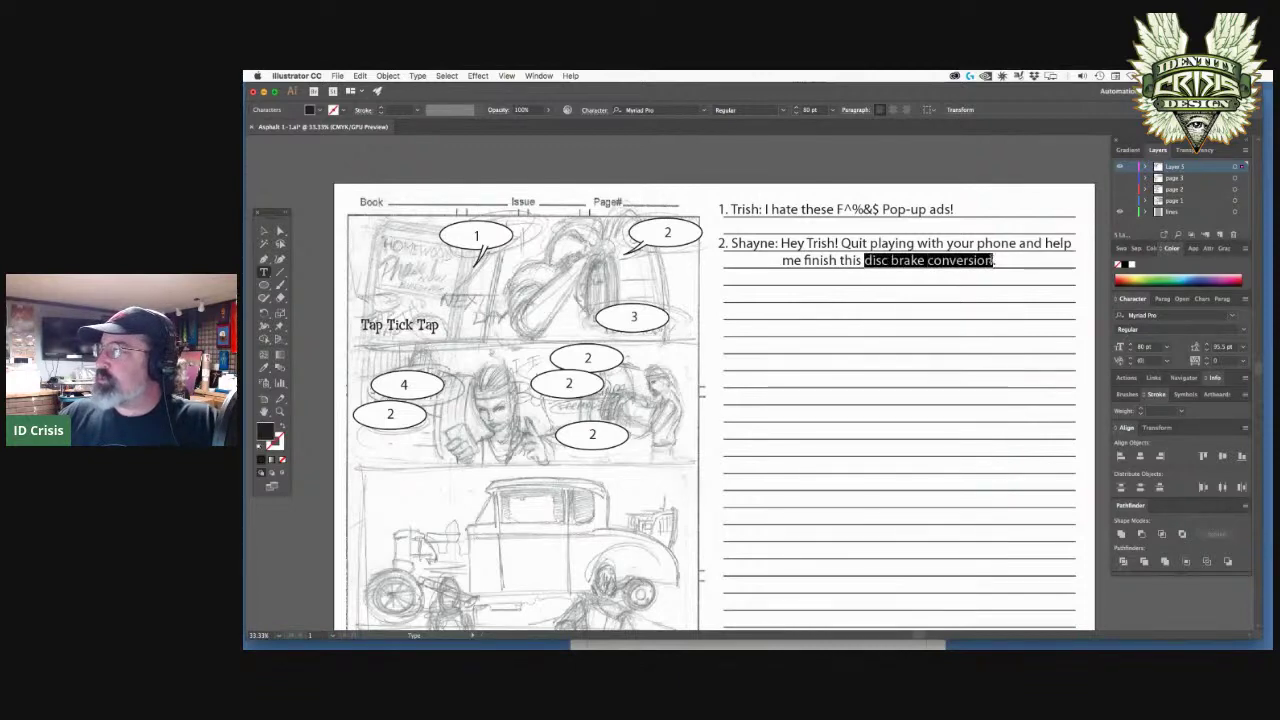
click(993, 260)
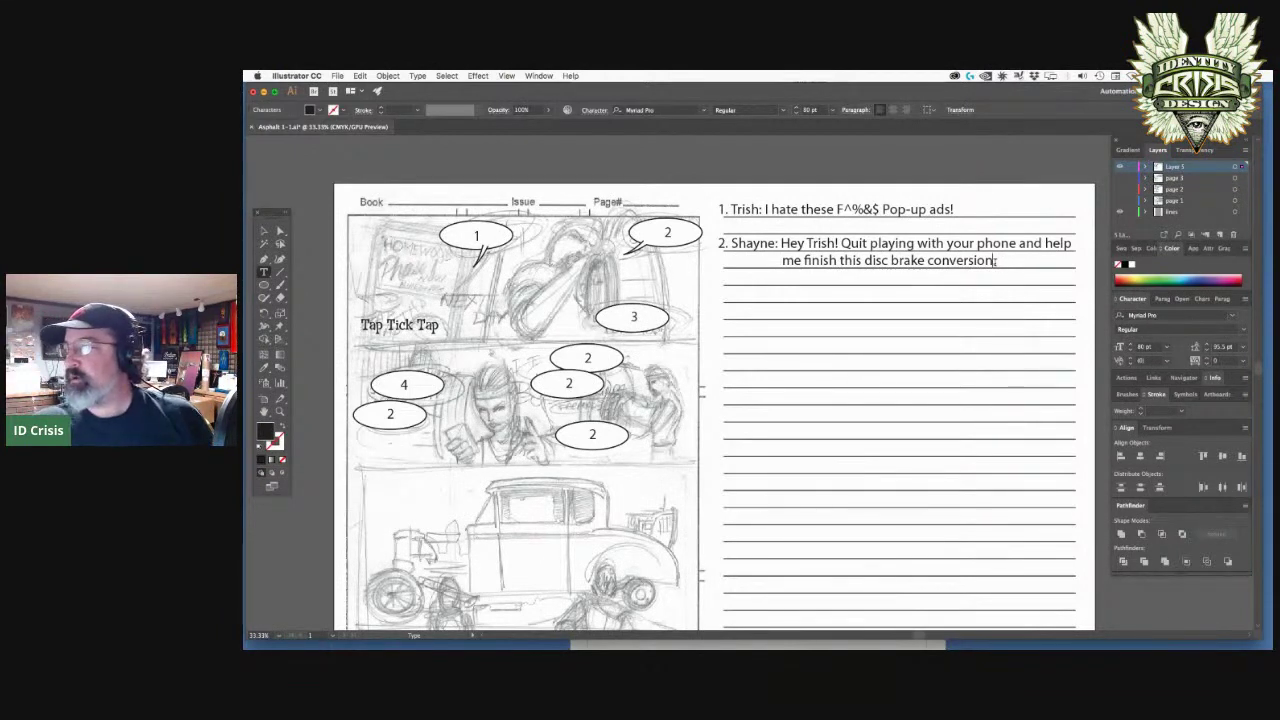
text(.)
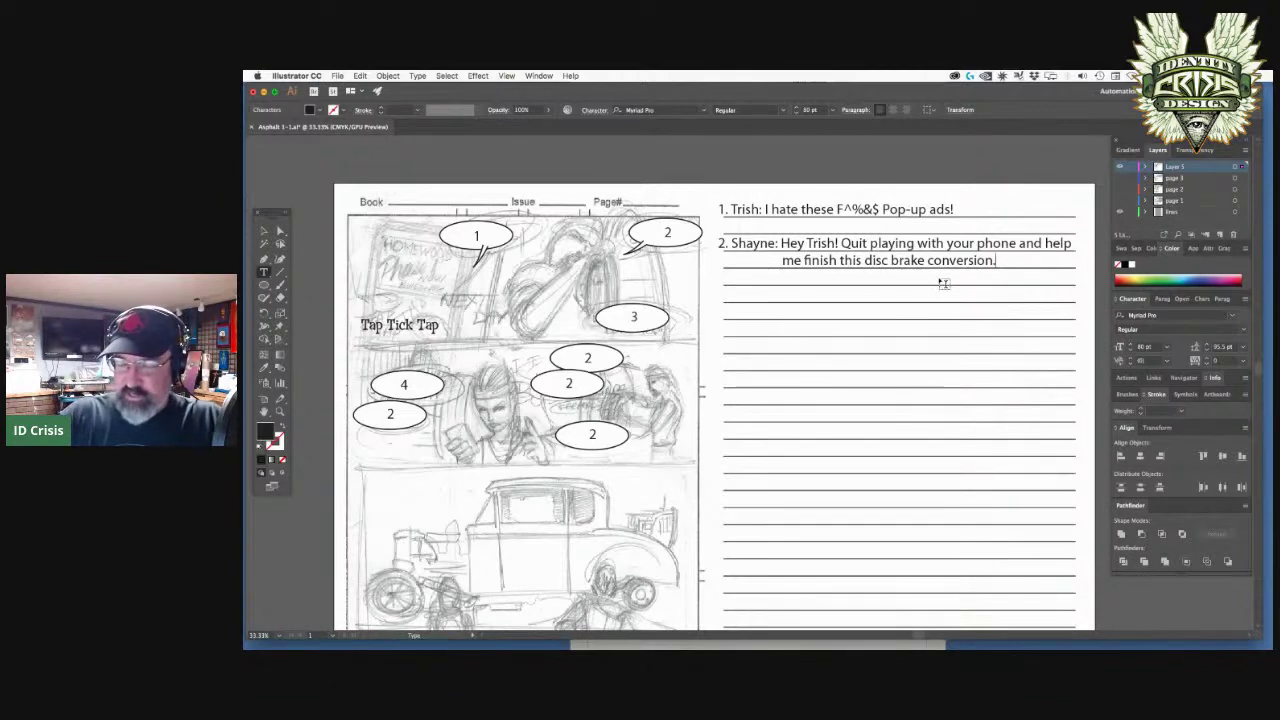
- Start script line 3 beneath dialogue line 2, beginning with '3.'
key(Return)
key(Return)
text(3.)
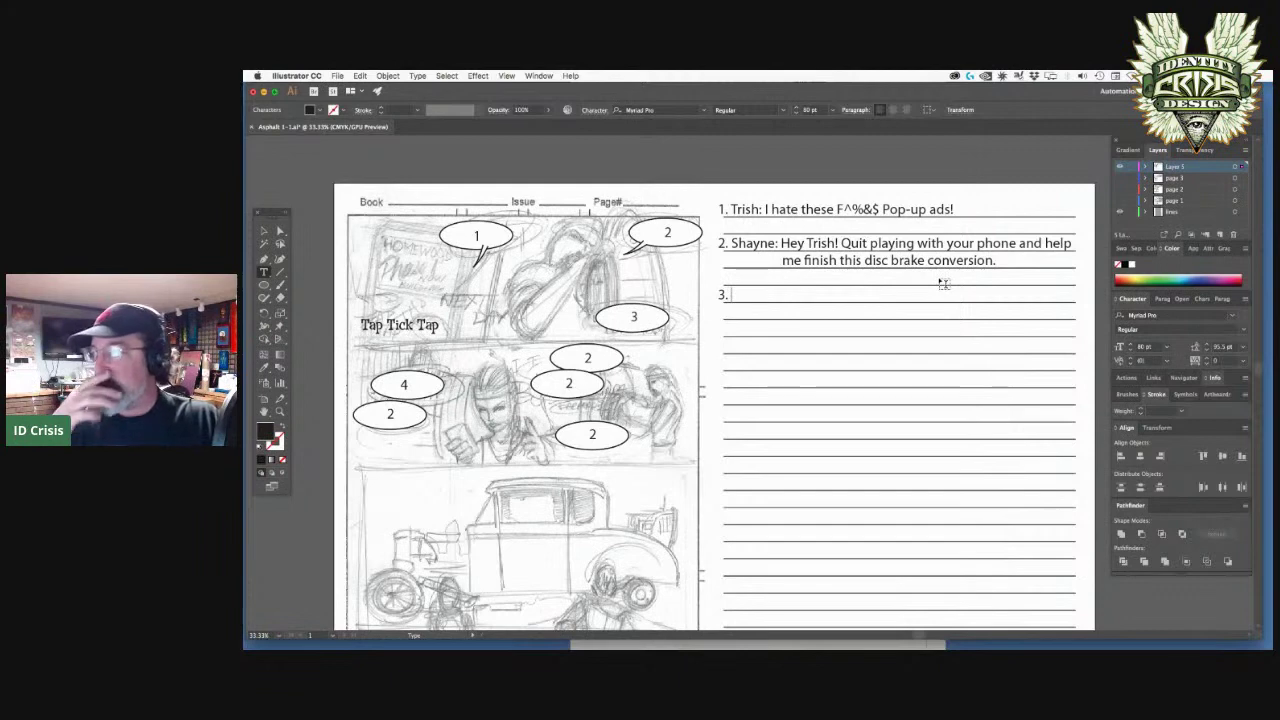
text( a)
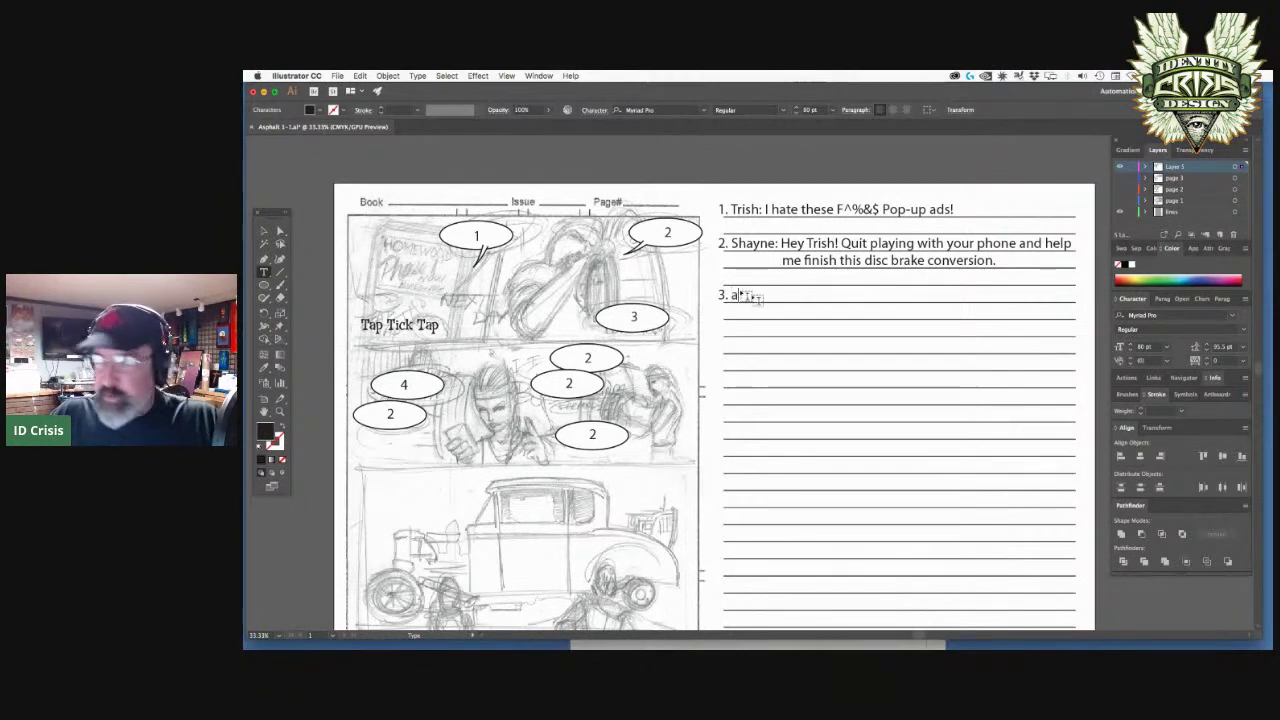
key(Escape)
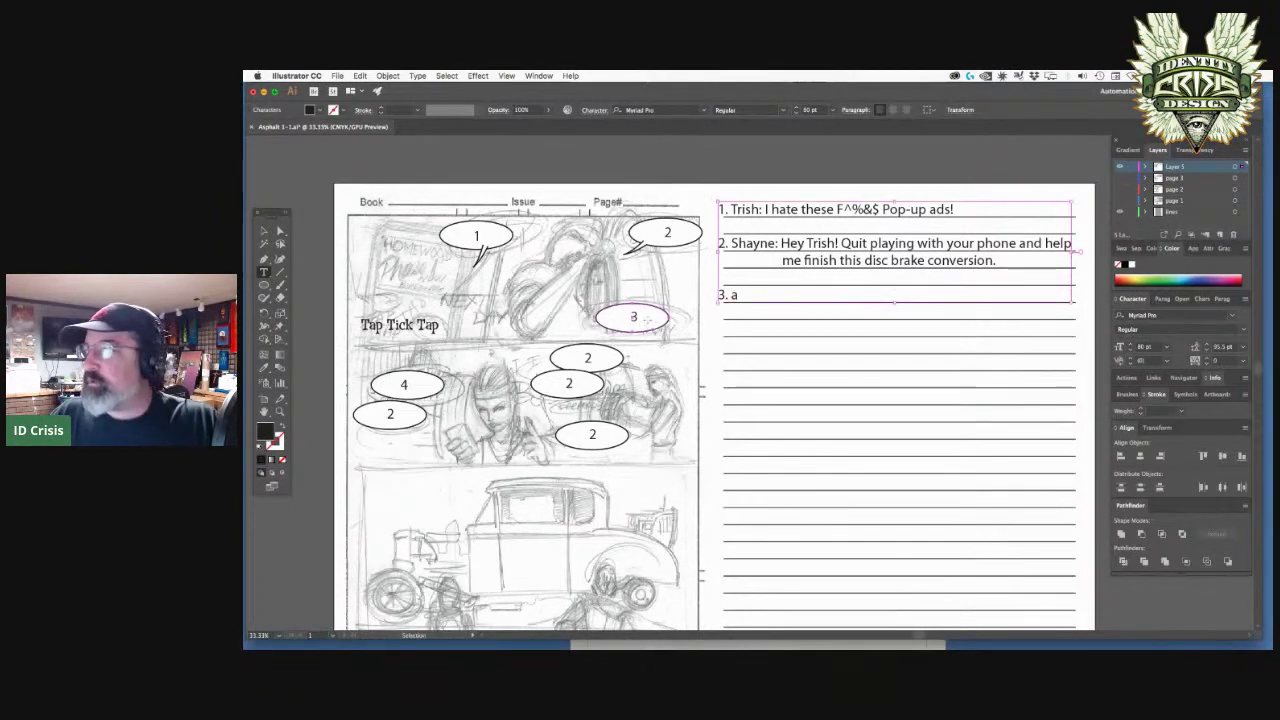
- Draw a straight tail line with the Pen tool from balloon 2 to balloon 3
mouse_move(648, 325)
mouse_down()
mouse_move(676, 367)
mouse_move(652, 322)
mouse_up()
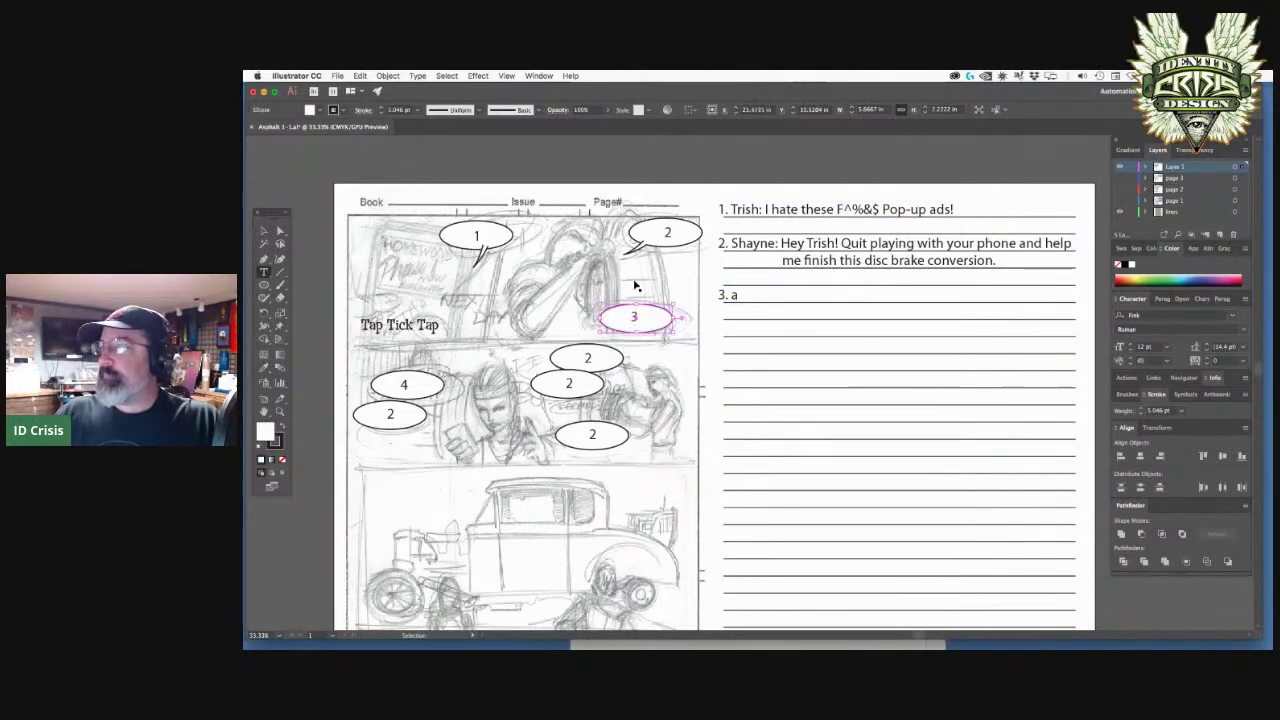
click(264, 272)
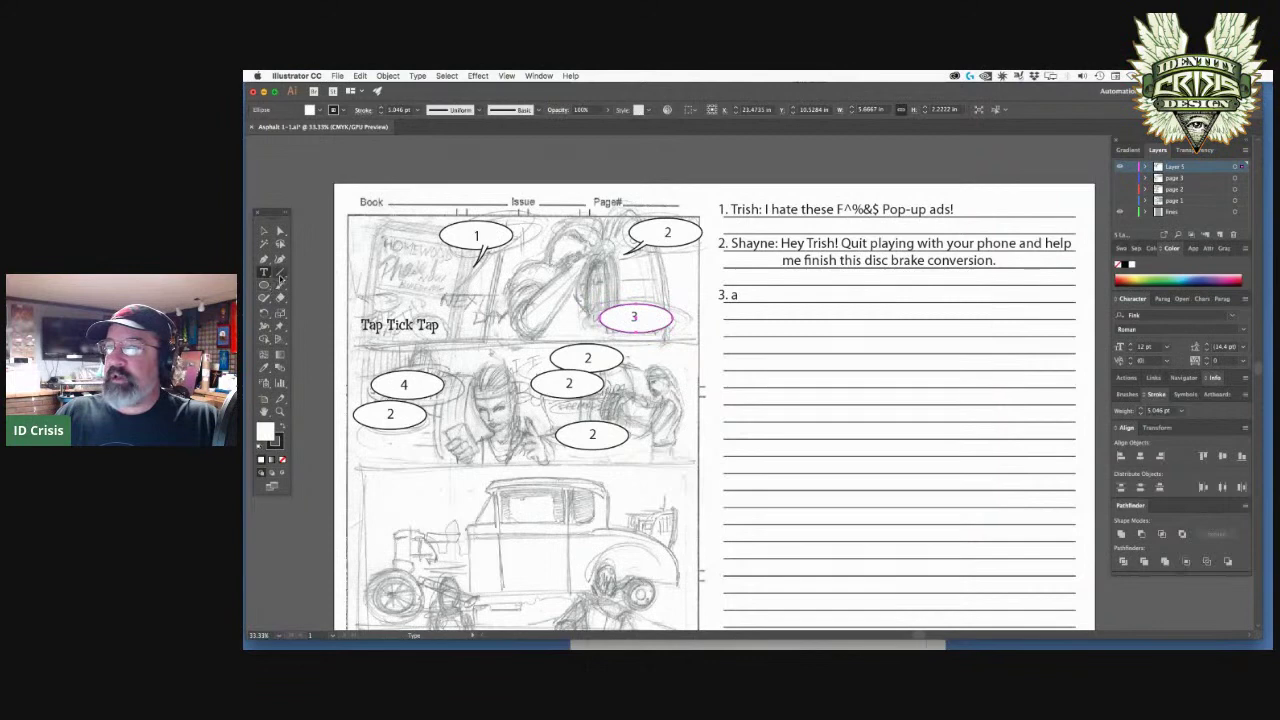
click(280, 273)
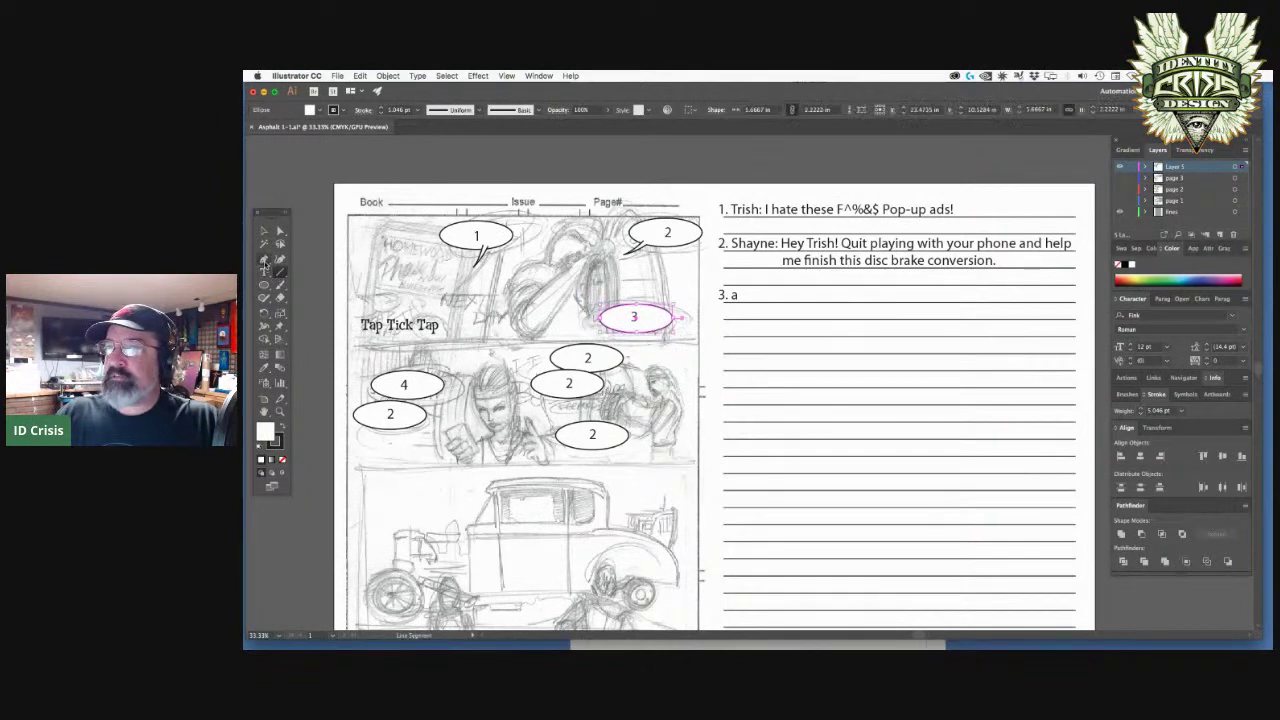
click(264, 259)
click(666, 244)
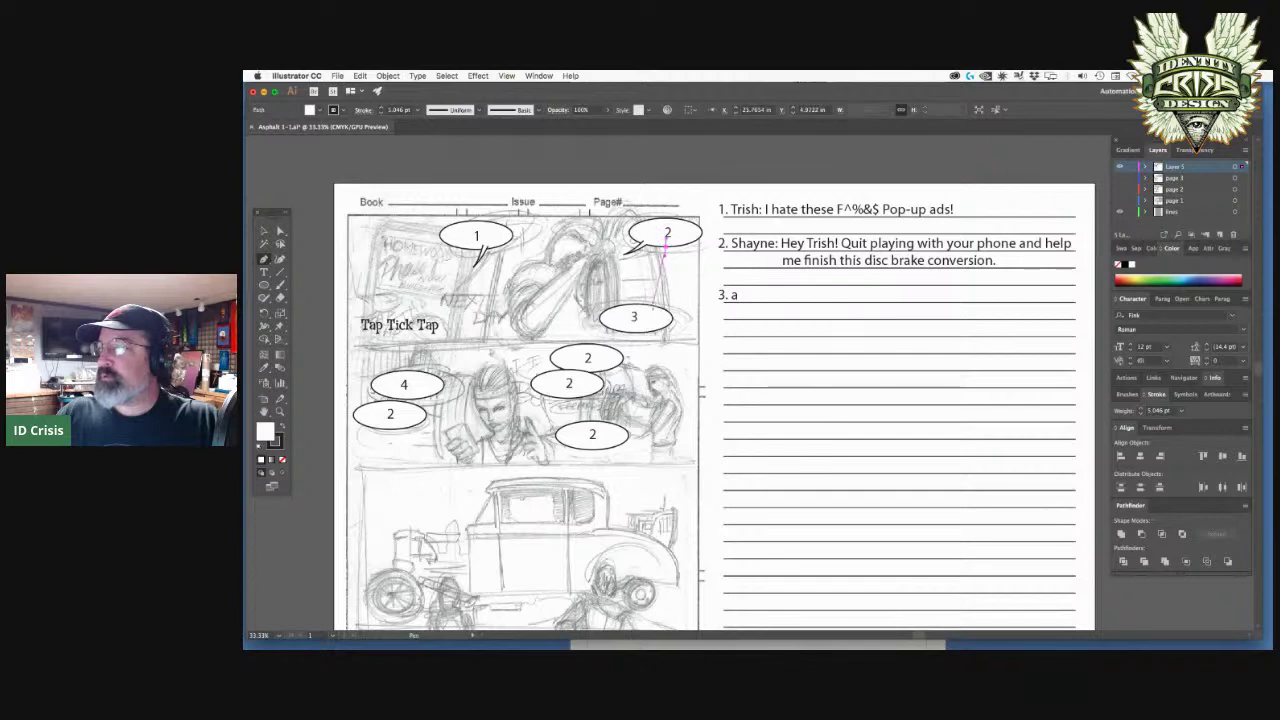
click(650, 314)
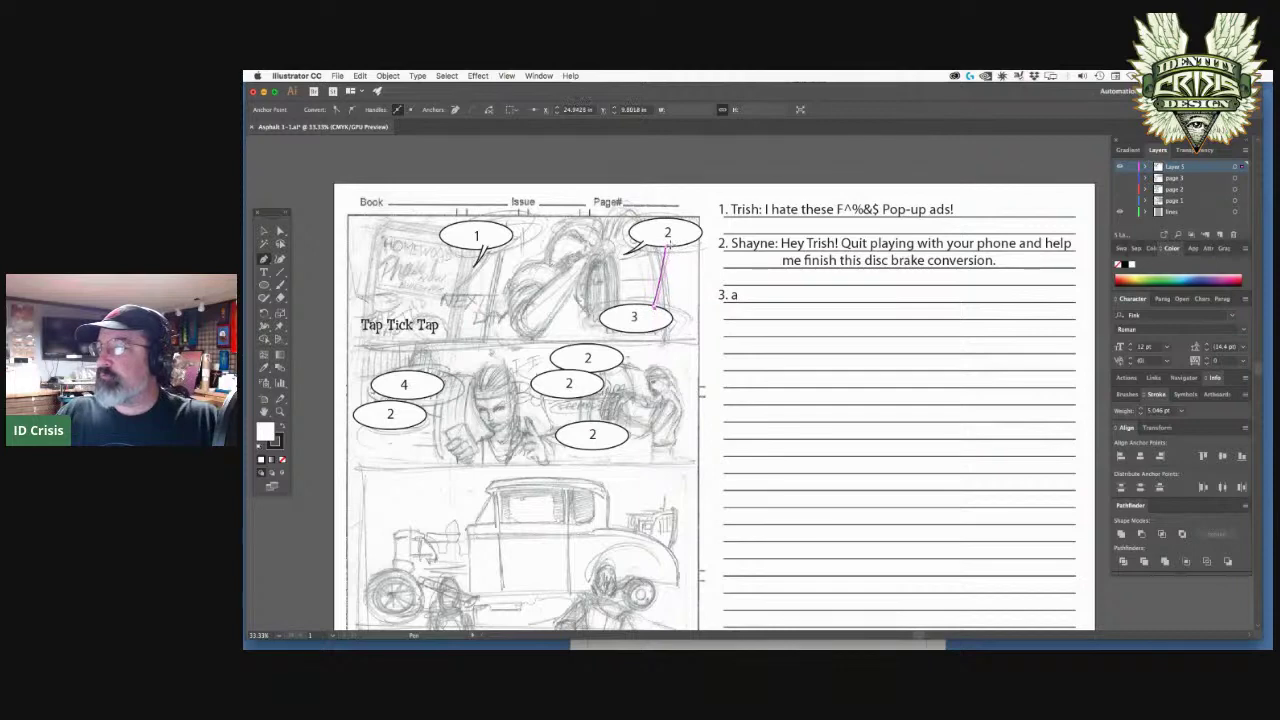
super+click(706, 292)
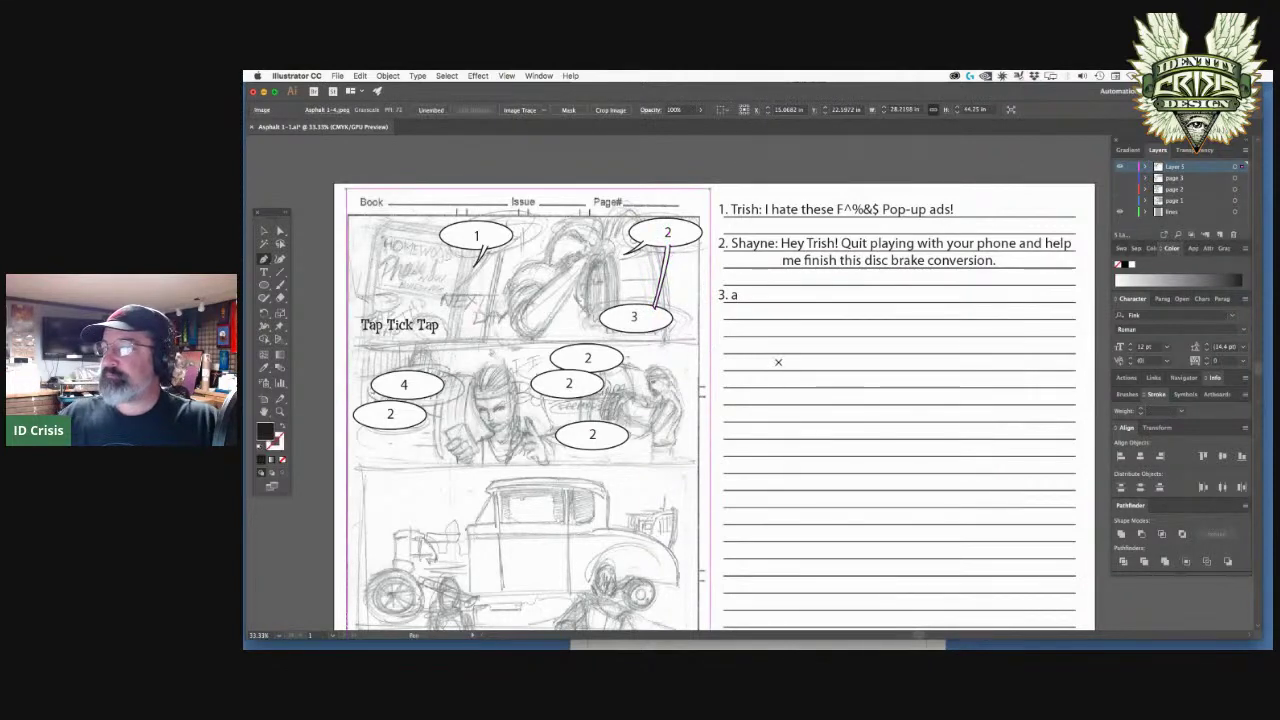
- Resume editing dialogue line 3 in the script text
super+click(719, 291)
super+click(733, 295)
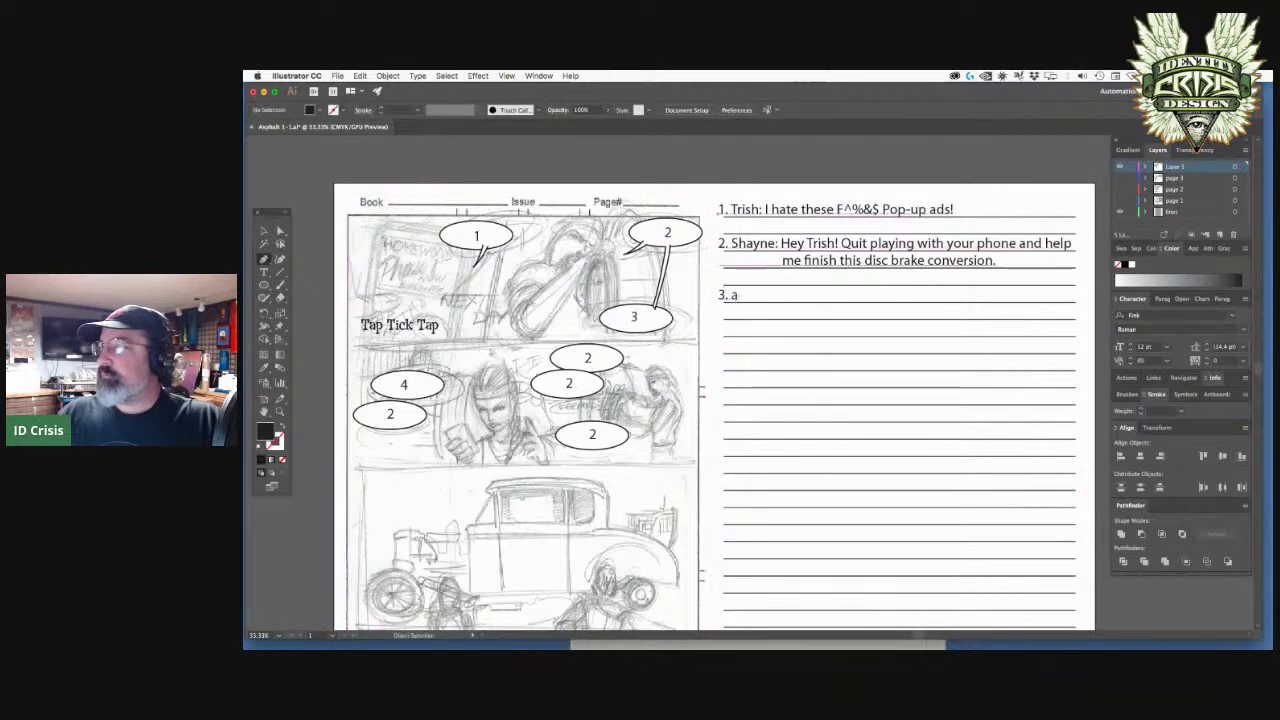
super+double_click(733, 295)
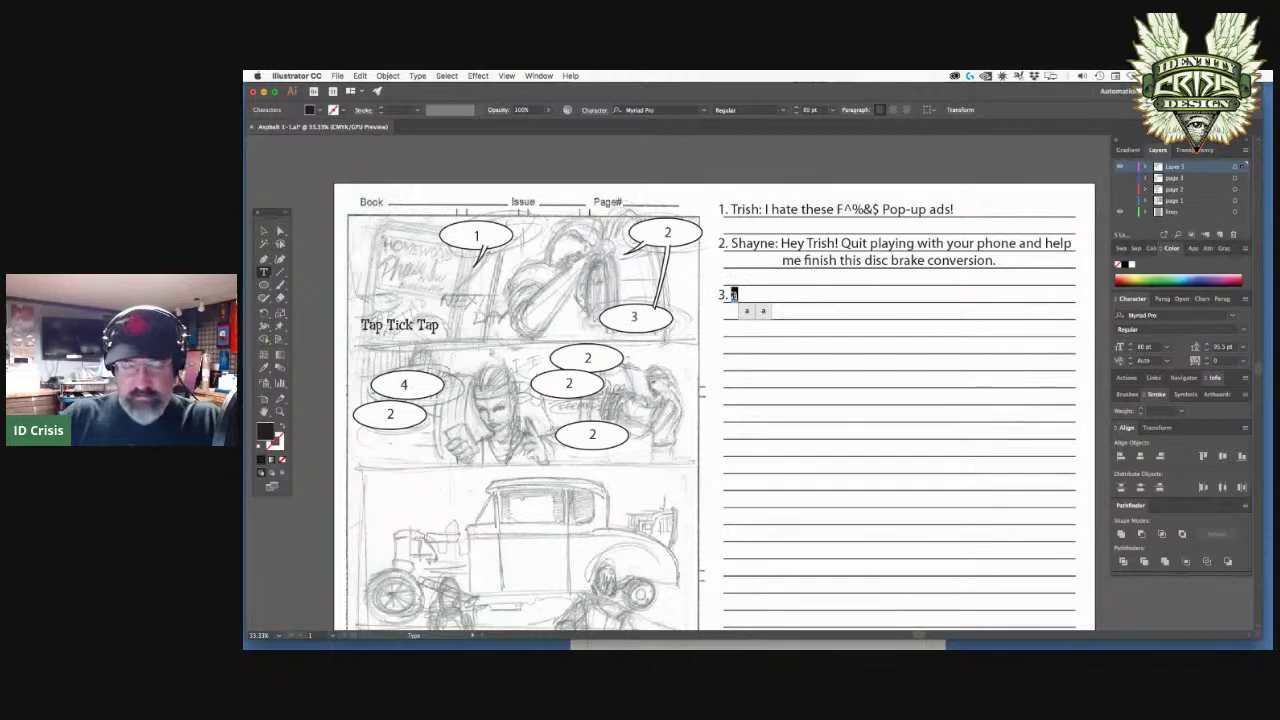
- Type the third dialogue line 'We need this done today.' after the '3.' number
text(We)
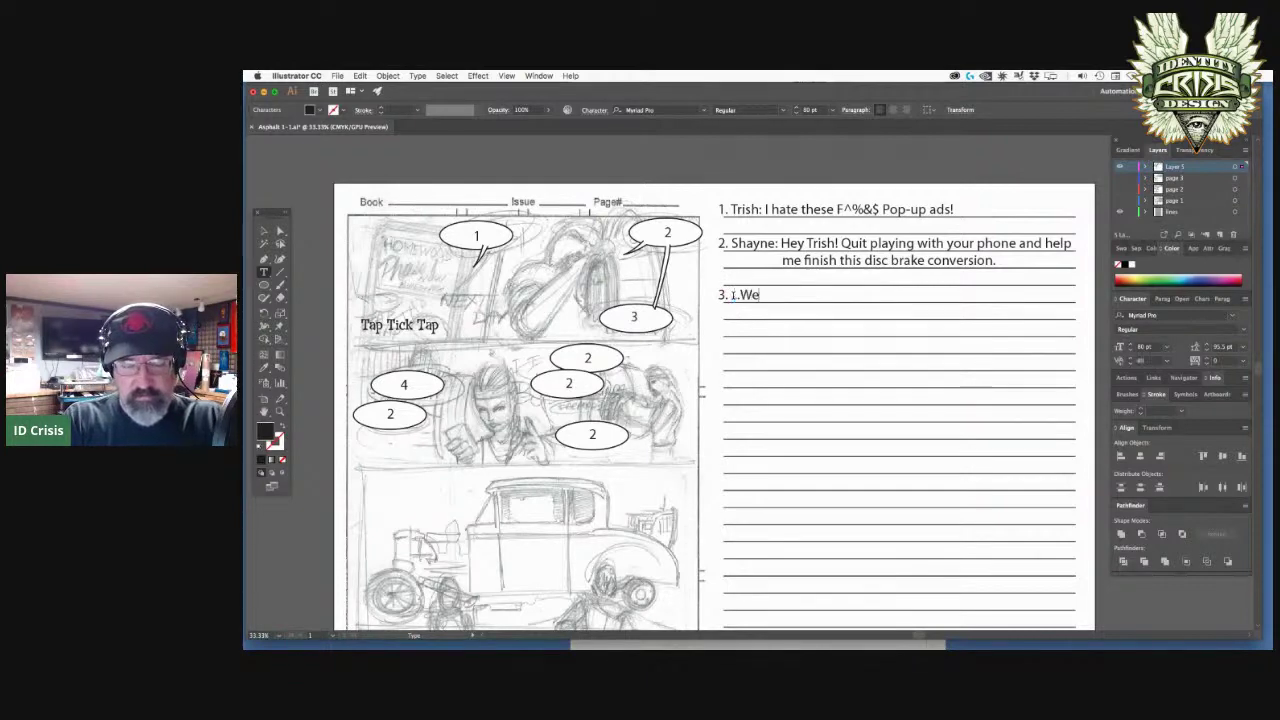
text( need this d)
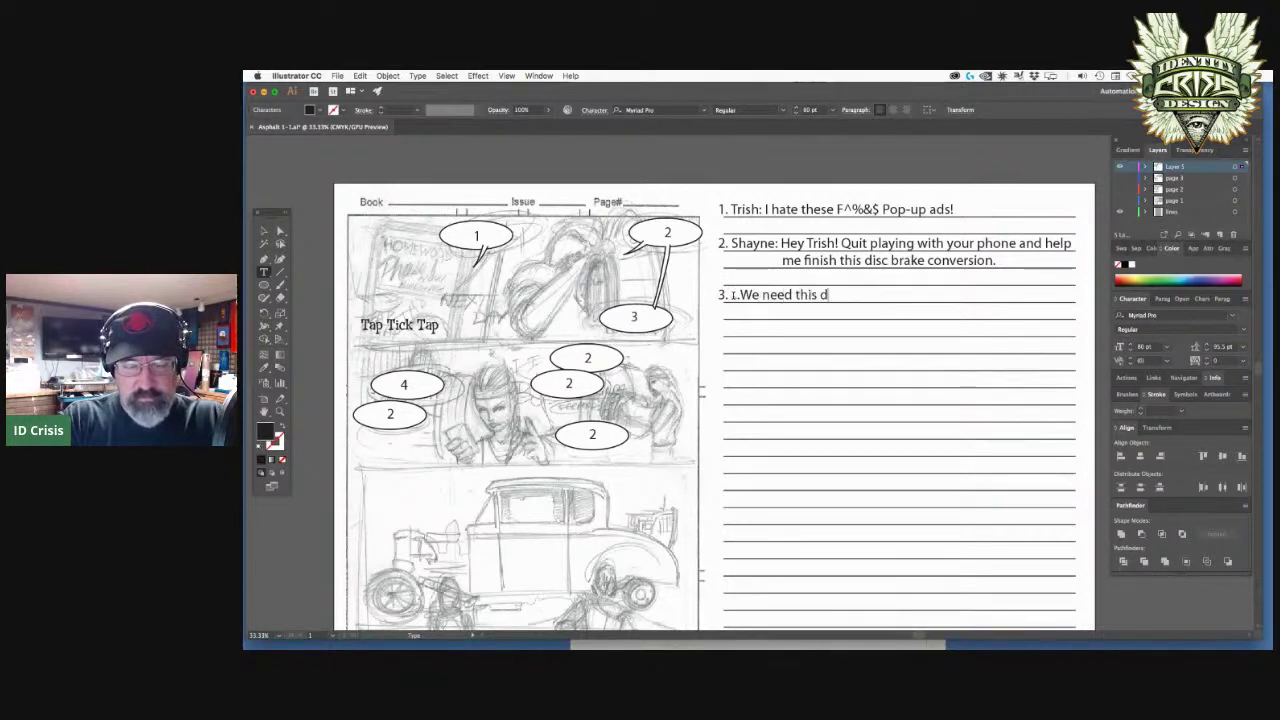
text(one today.)
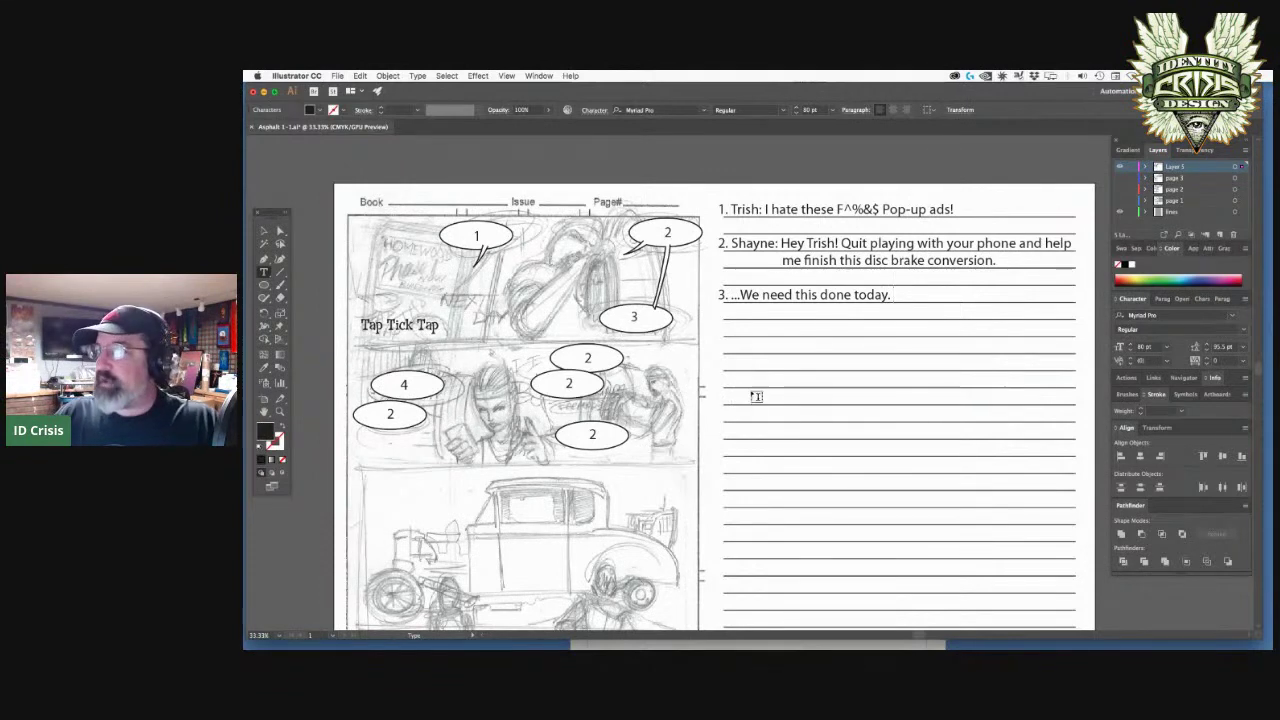
- Inspect the ruled lines in the dialogue column, then select the dialogue text object
scroll(751, 396, down, 3)
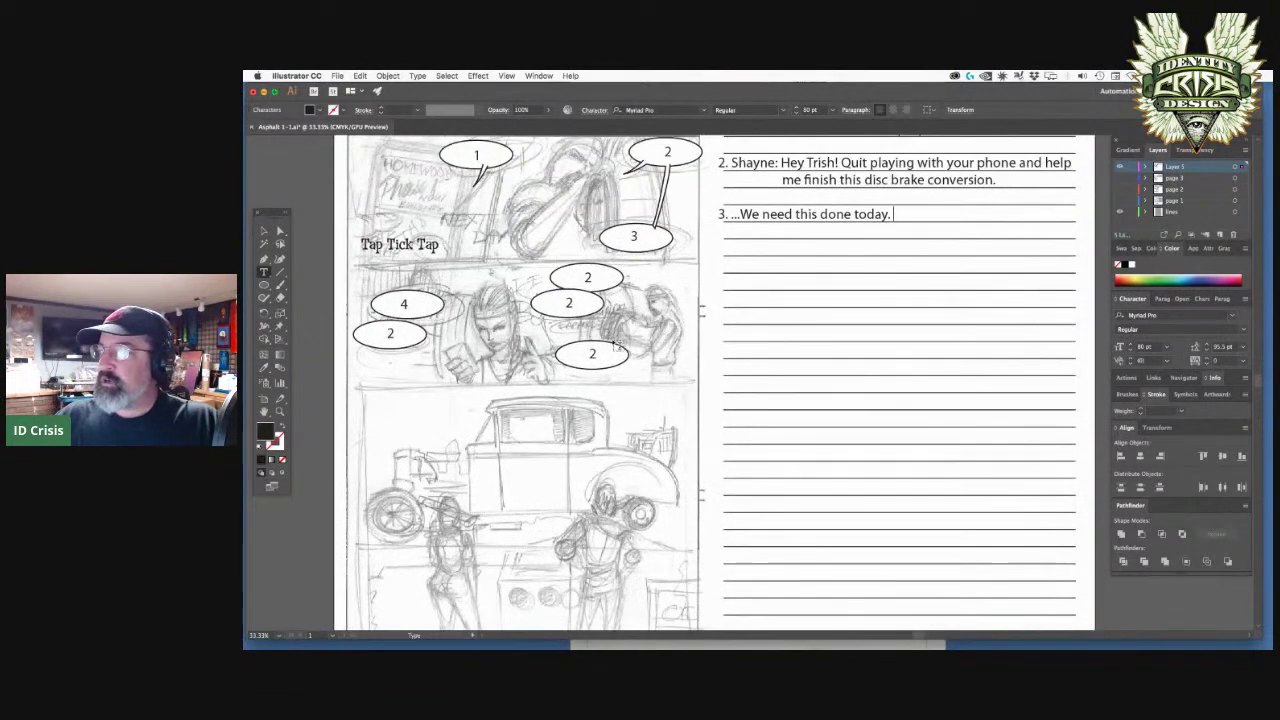
click(280, 231)
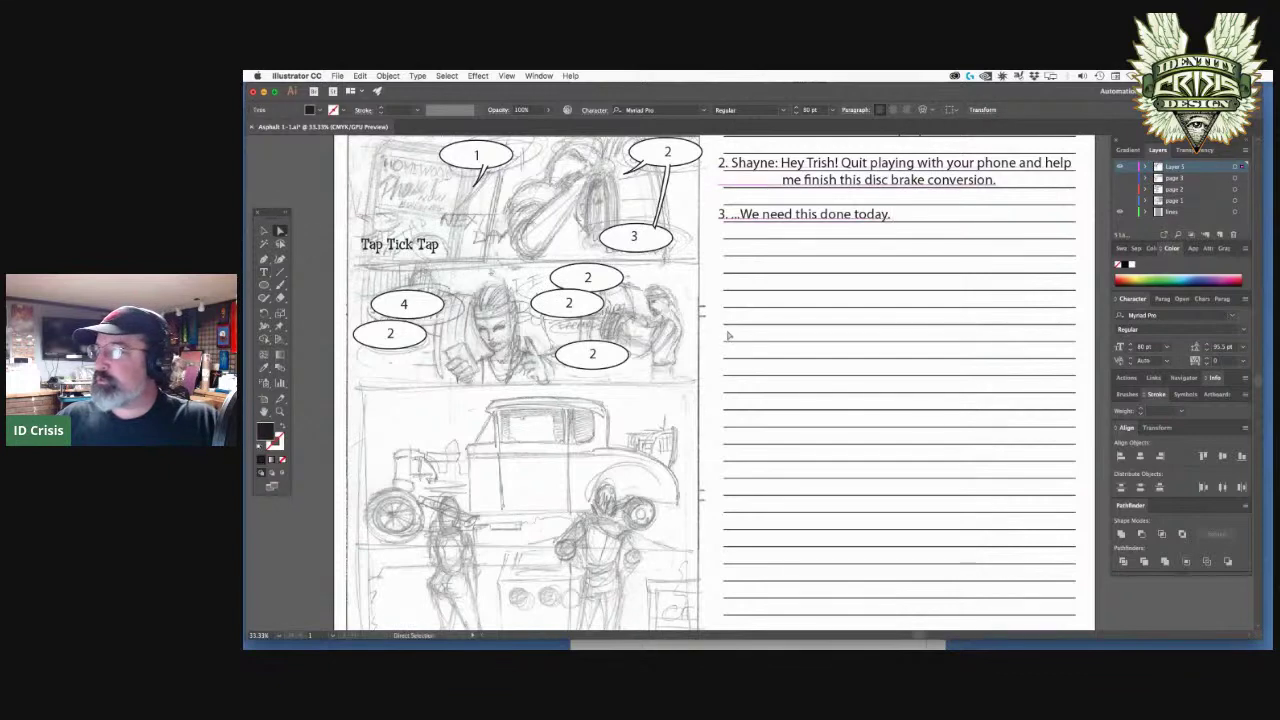
scroll(972, 384, up, 4)
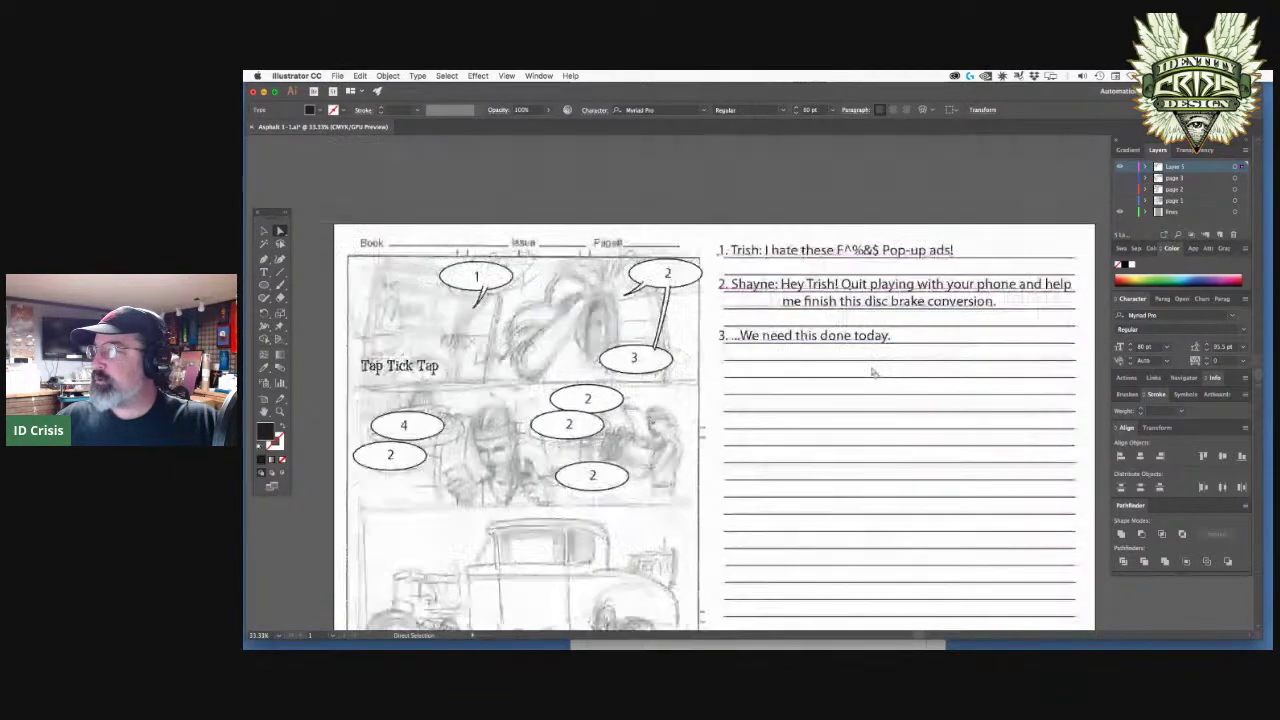
click(972, 365)
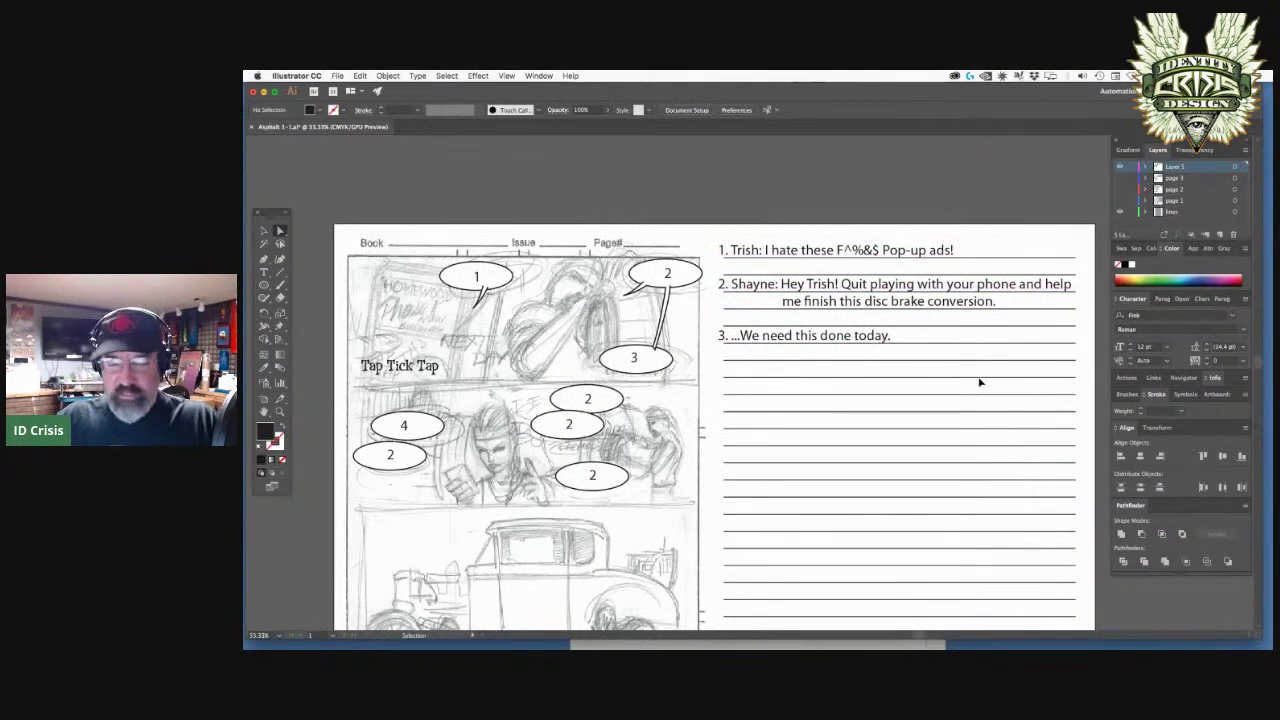
click(968, 395)
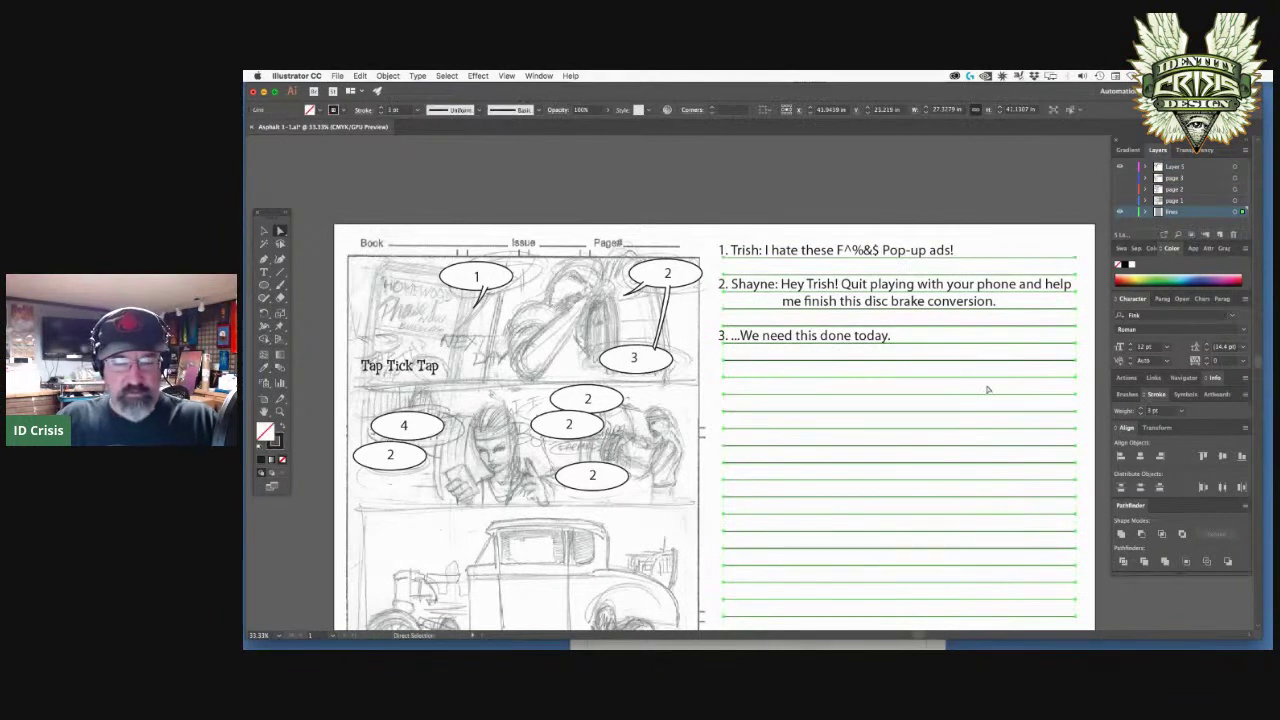
key(v)
click(986, 390)
key(a)
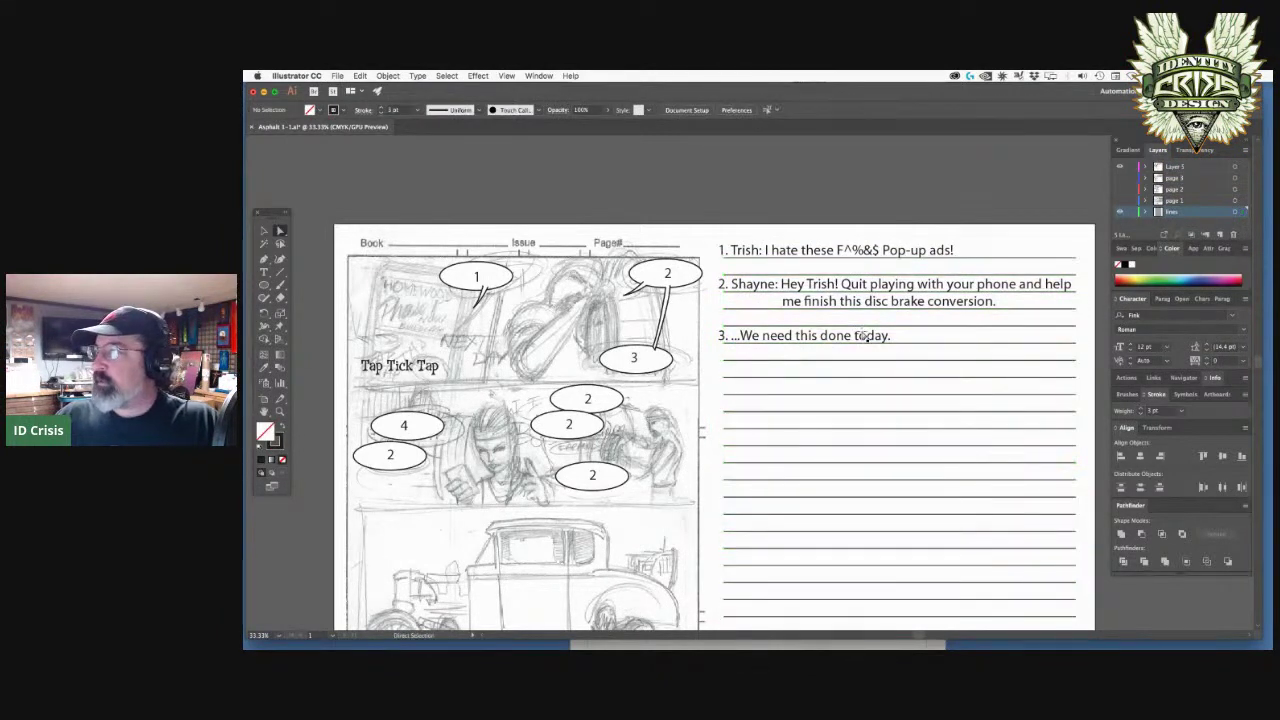
click(864, 335)
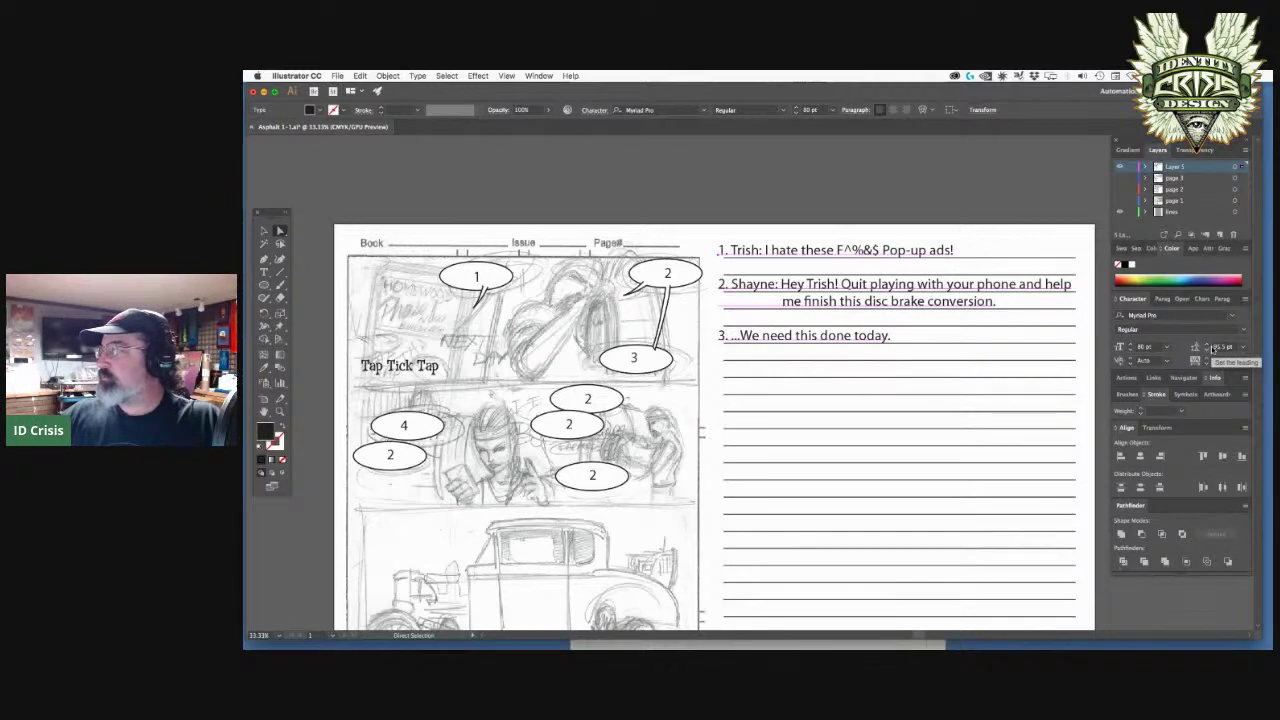
- Check the 'finish this disc brake conversion' line, then show rulers and zoom out to the whole page
scroll(906, 289, down, 2)
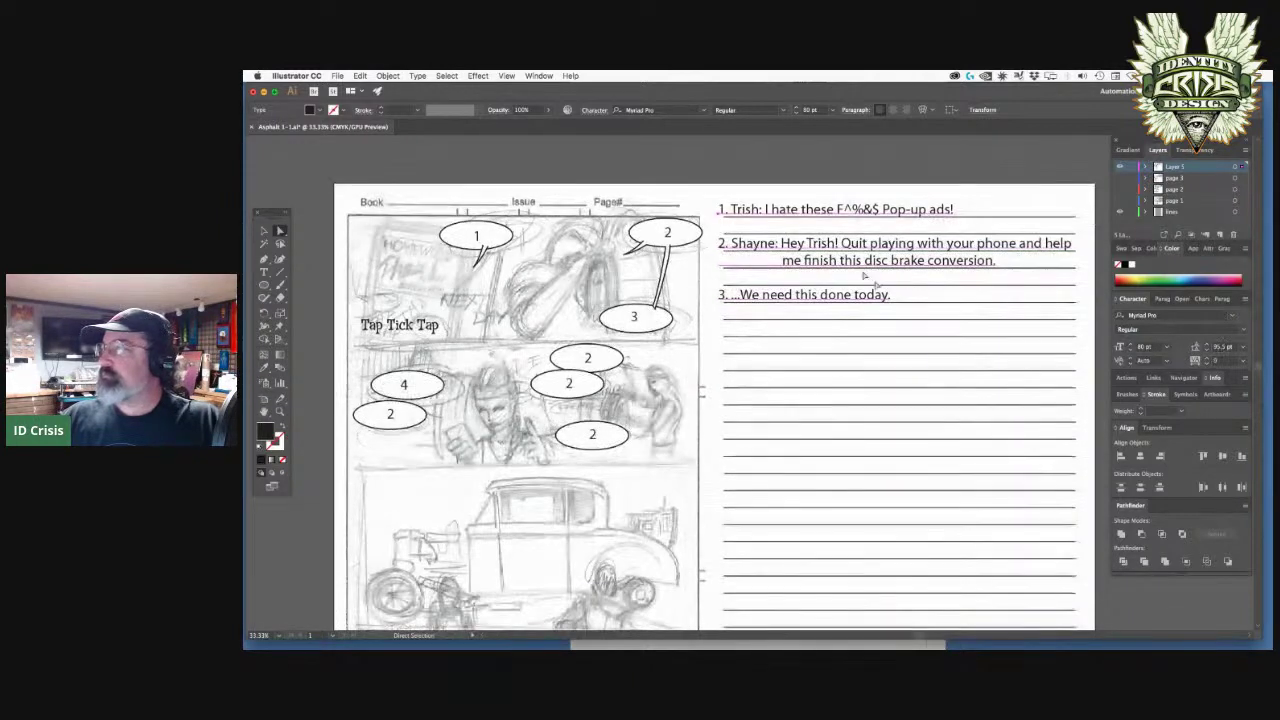
key(t)
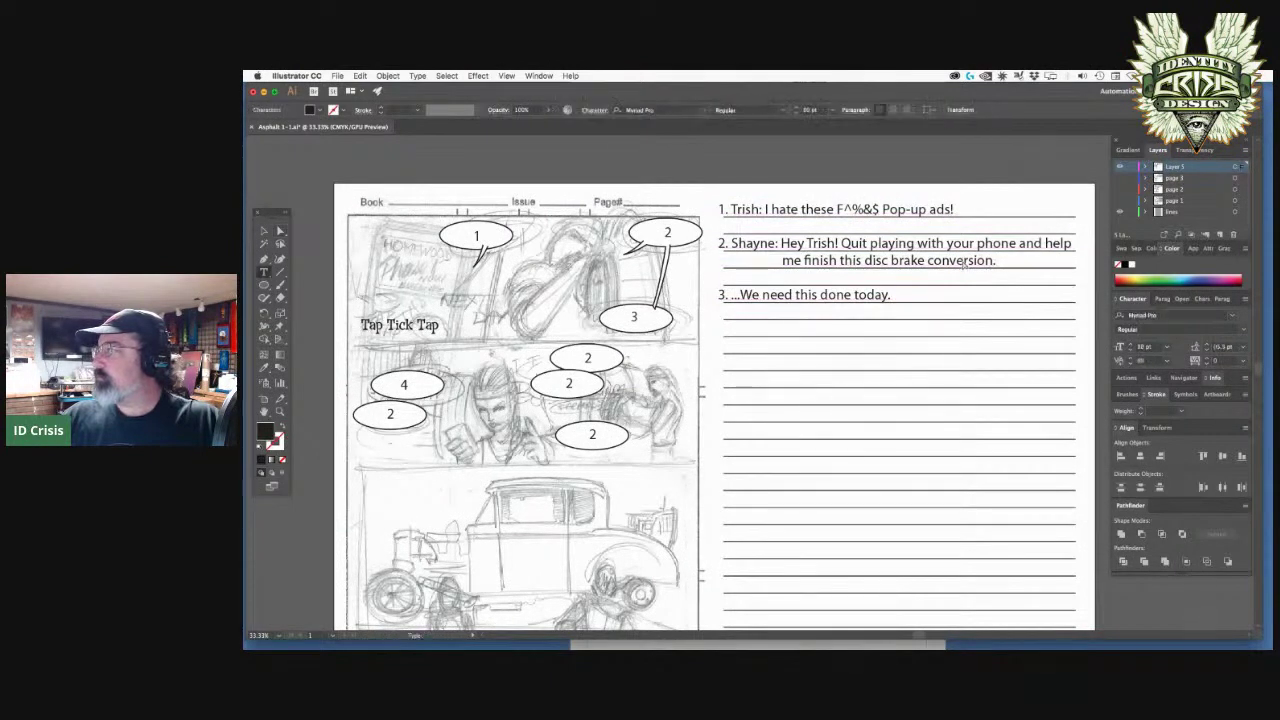
triple_click(963, 262)
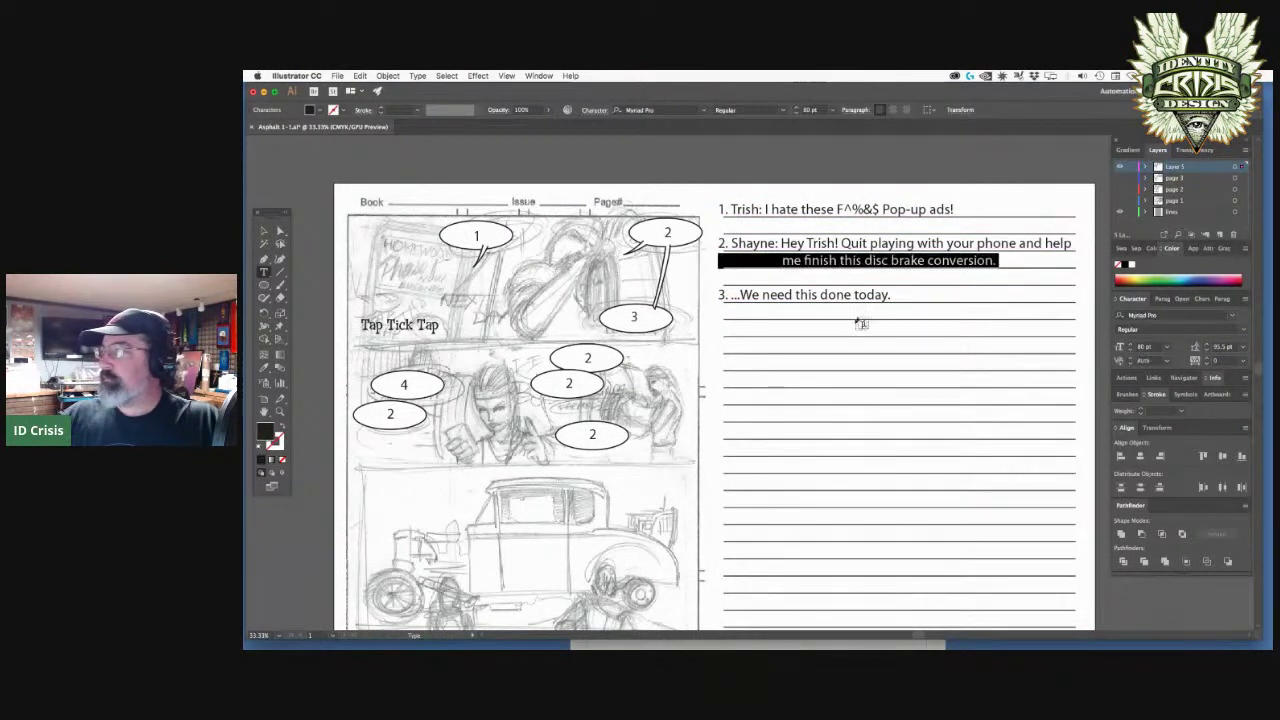
super+click(860, 287)
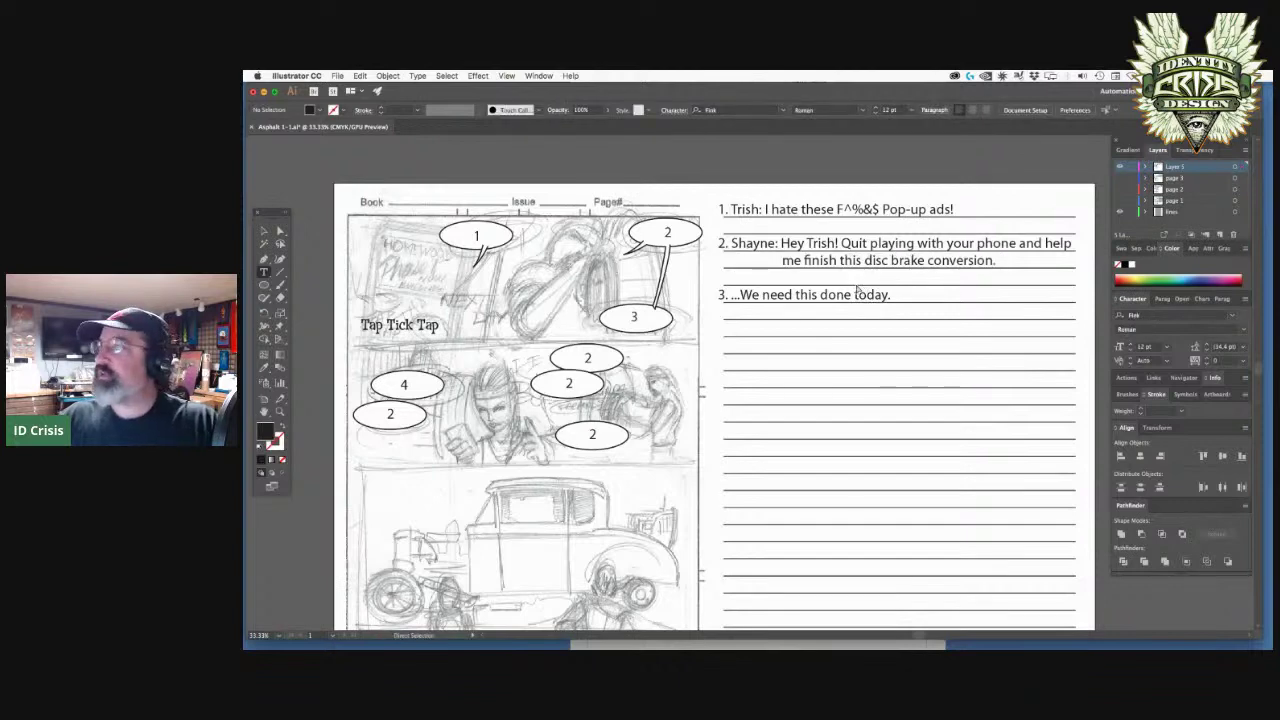
key(super+r)
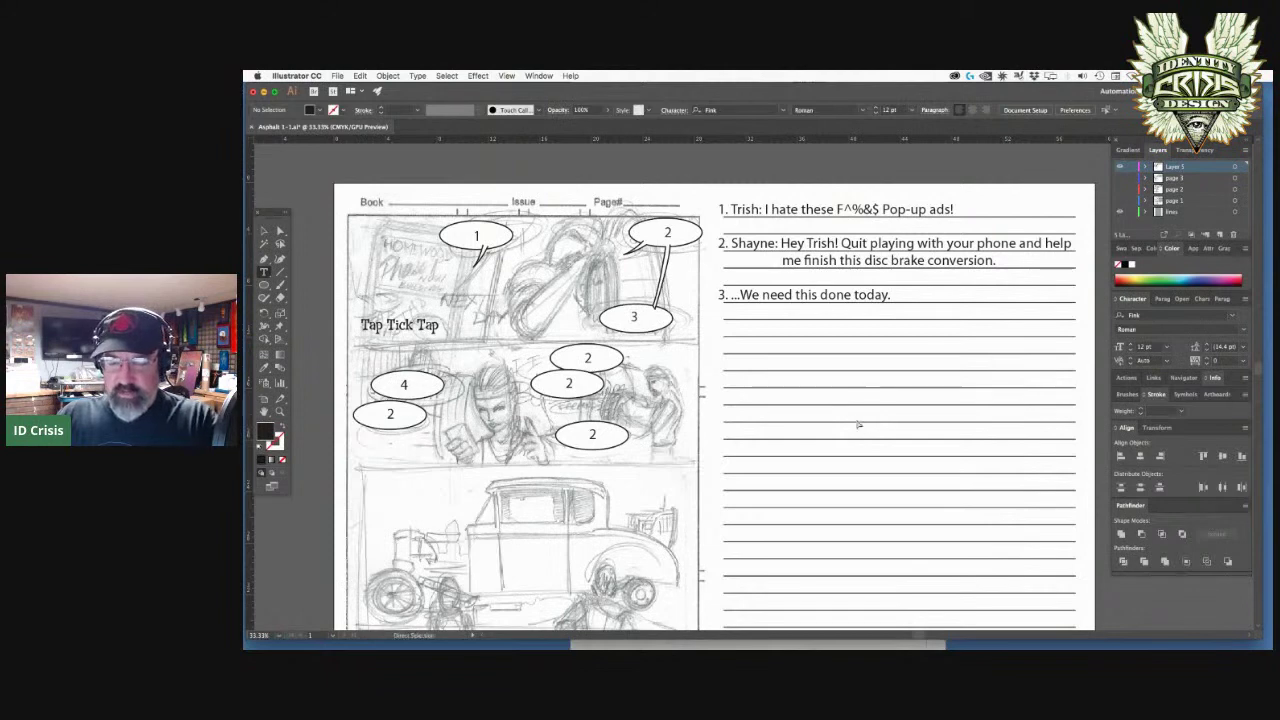
key(super+minus)
drag(771, 485, 757, 429)
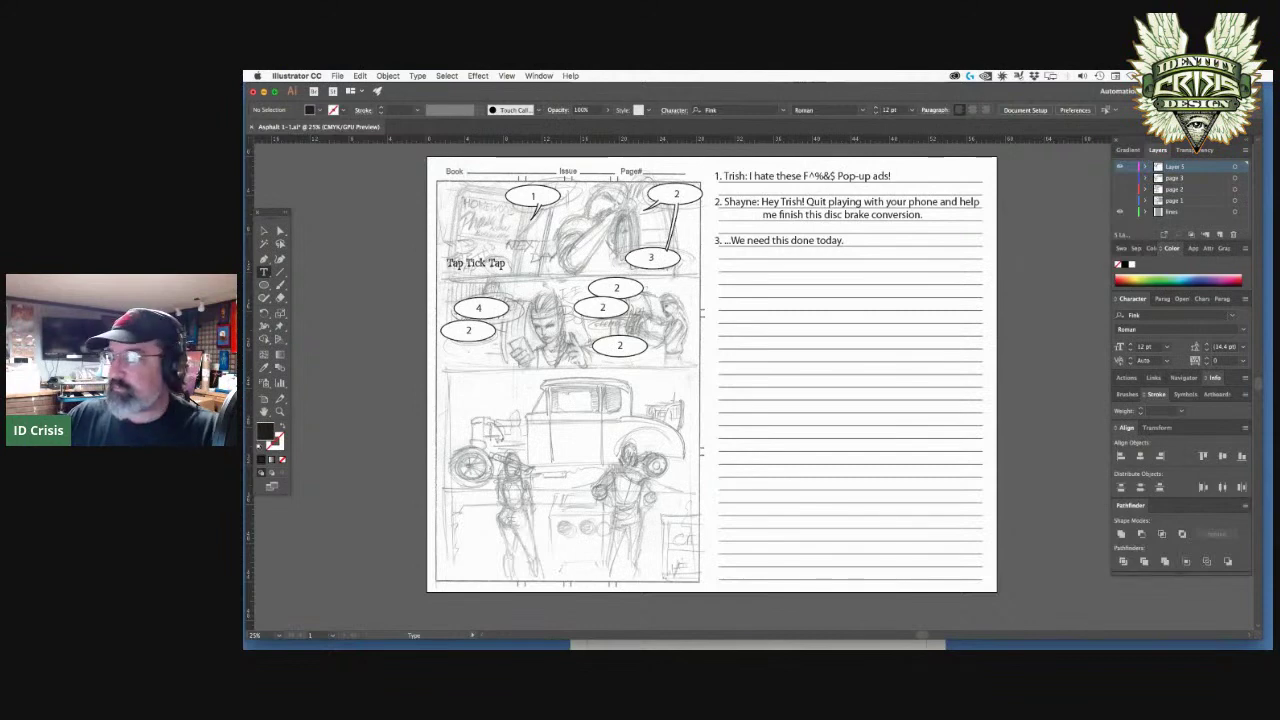
mouse_move(626, 632)
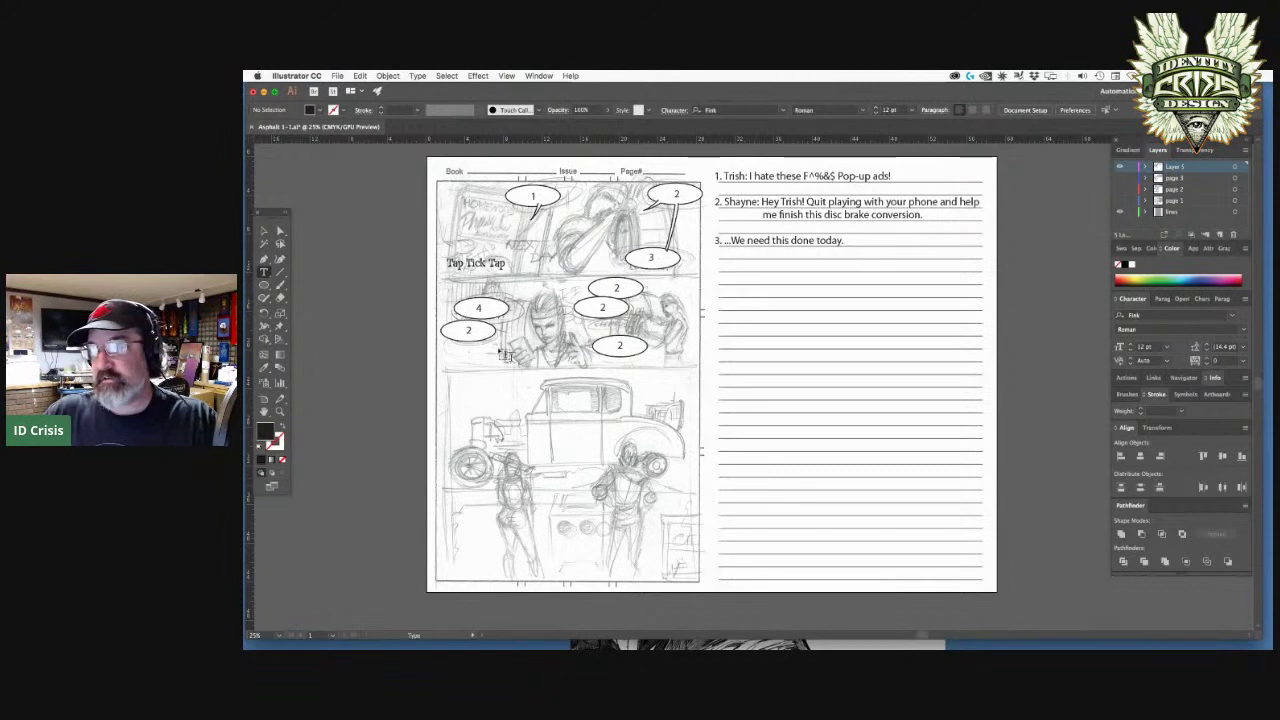
click(264, 231)
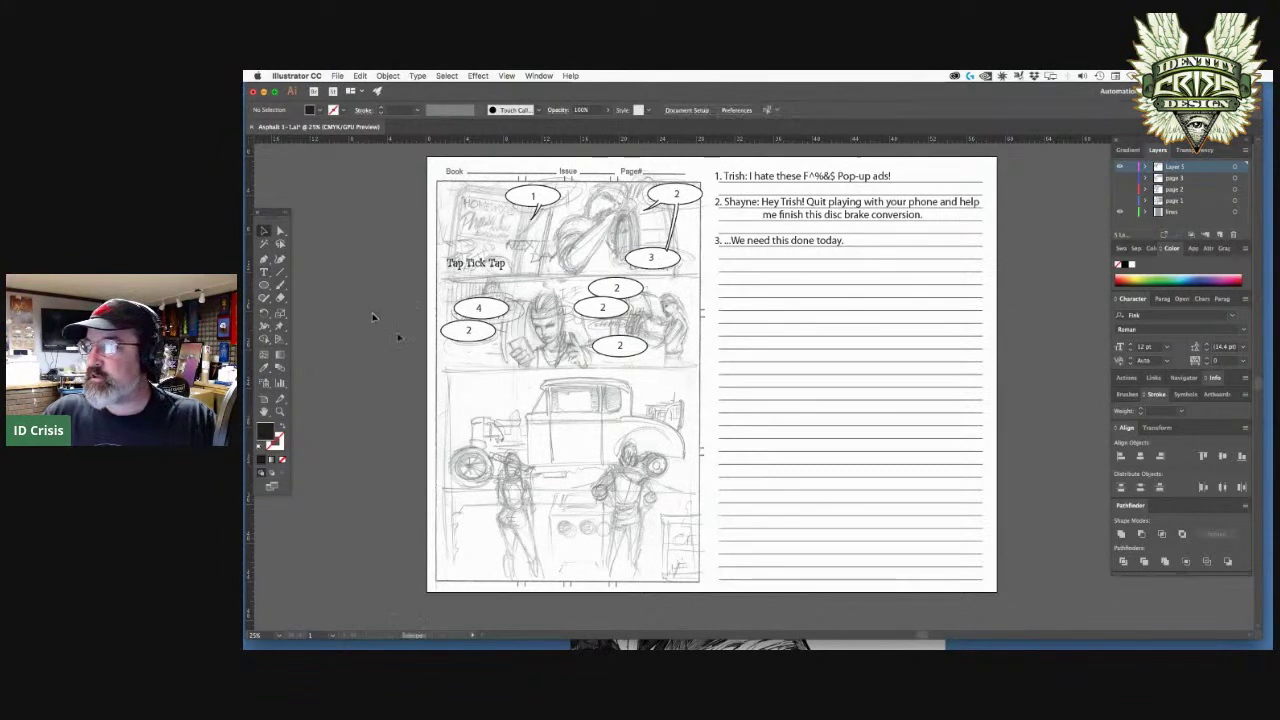